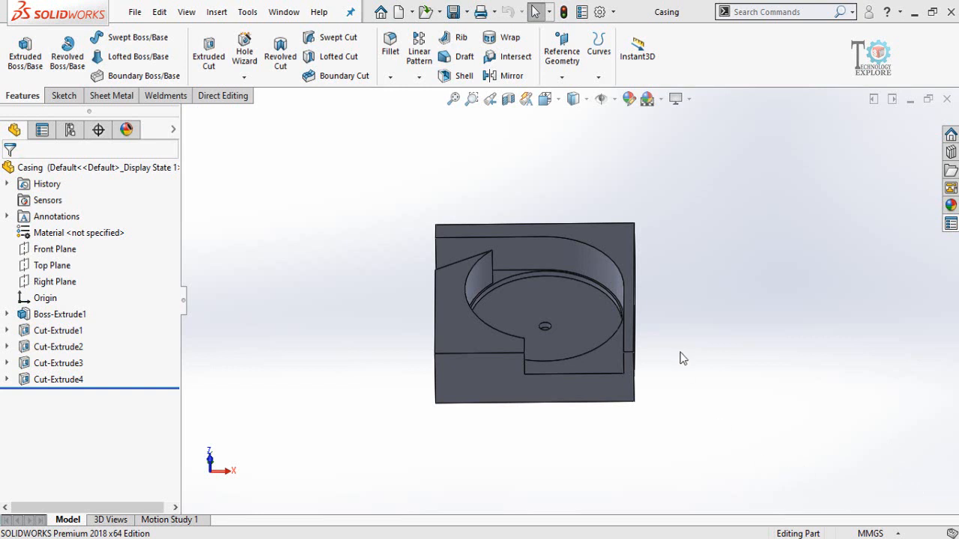
pyautogui.moveTo(678, 341); pyautogui.dragTo(684, 383, button='middle')
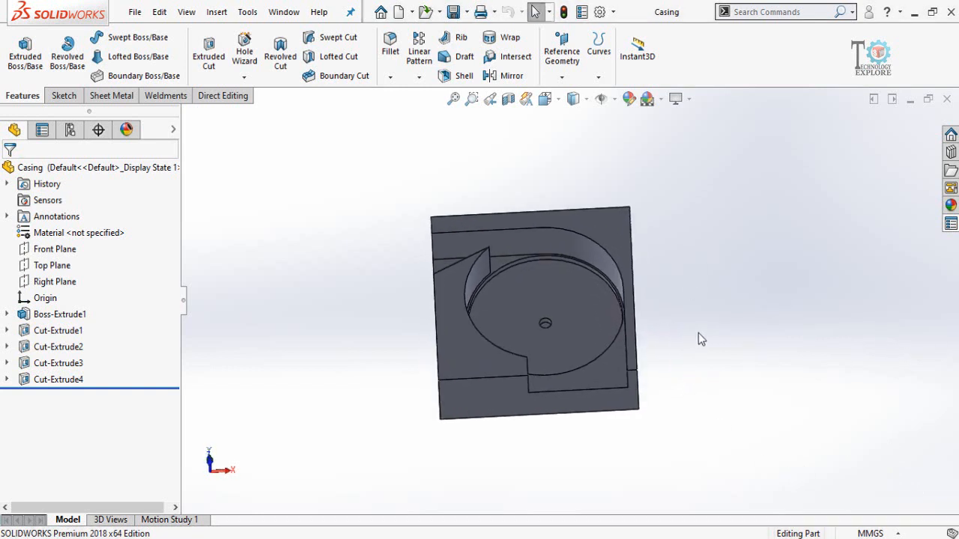
pyautogui.moveTo(695, 295); pyautogui.dragTo(682, 253, button='middle')
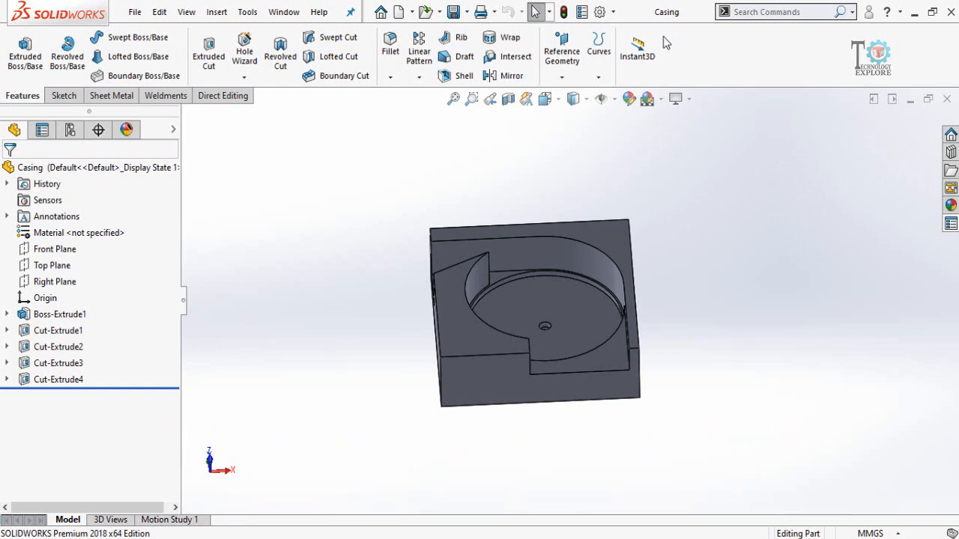
# Enable the HSMWorks add-in for the current session.
pyautogui.click(613, 13)
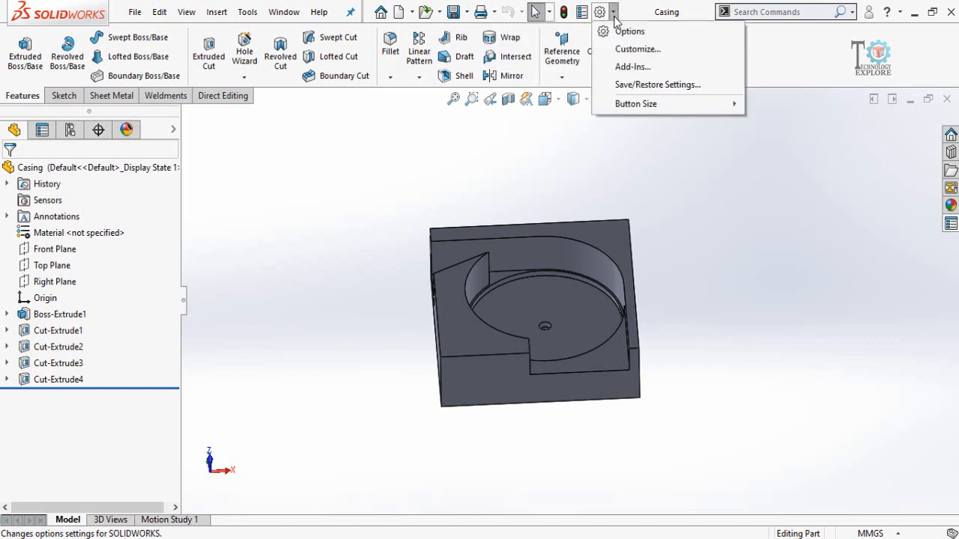
pyautogui.click(629, 68)
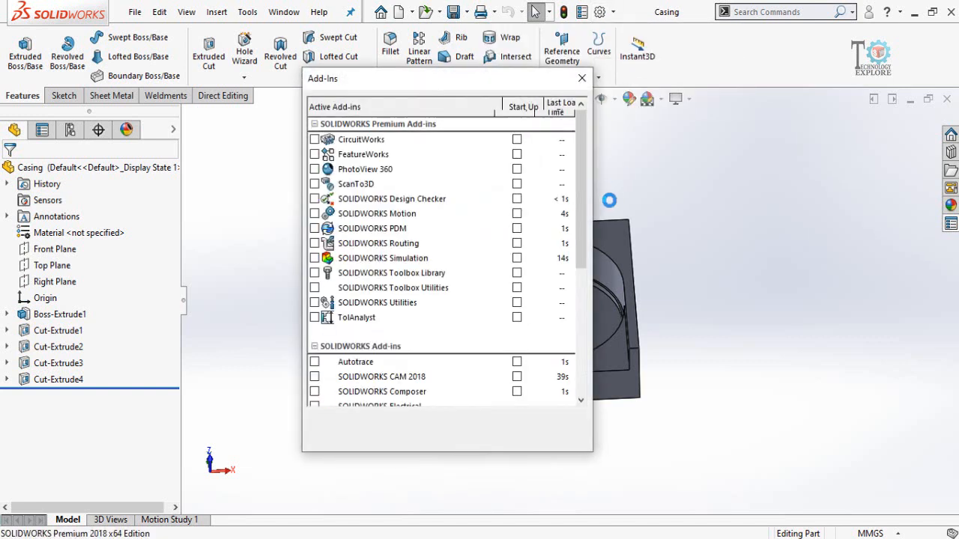
pyautogui.scroll(-2, 580, 225)
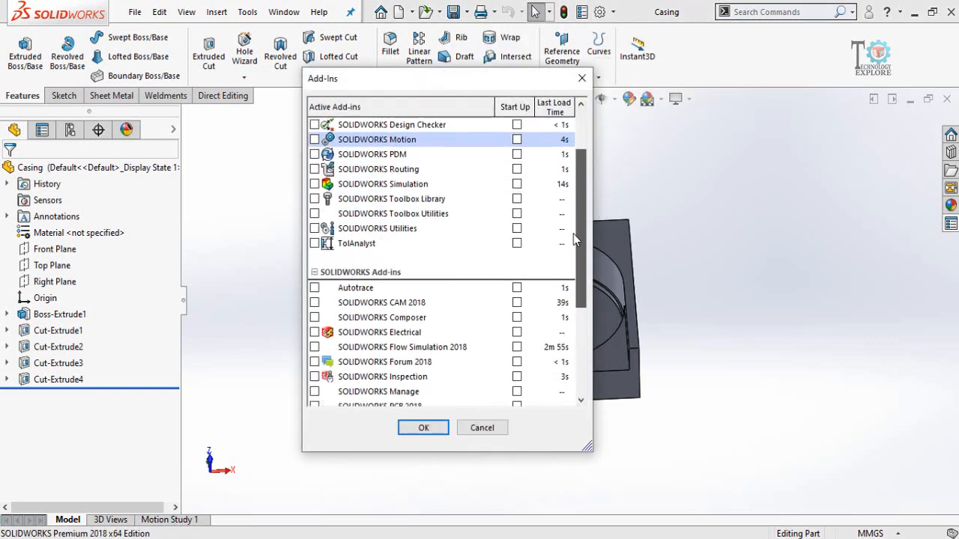
pyautogui.scroll(-2, 573, 262)
pyautogui.scroll(-1, 572, 294)
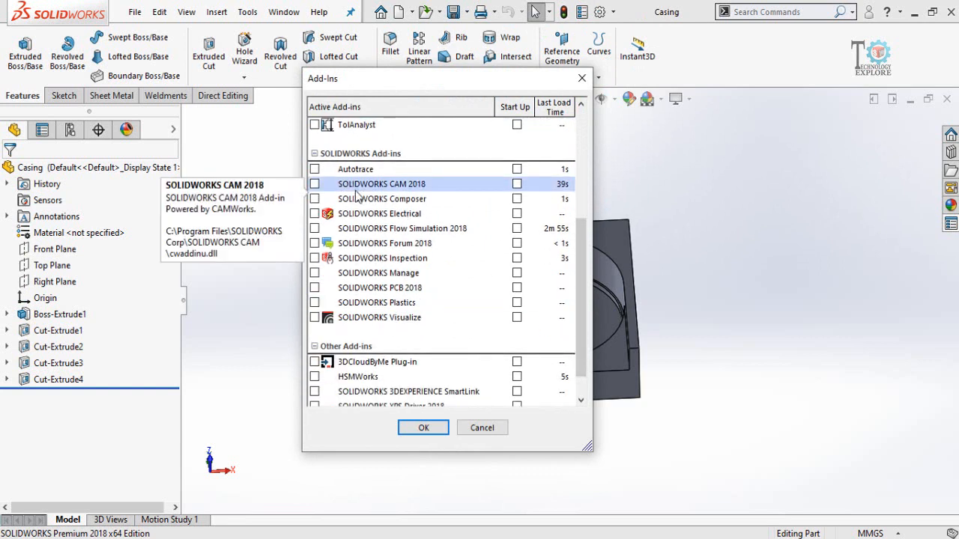
pyautogui.scroll(-1, 579, 280)
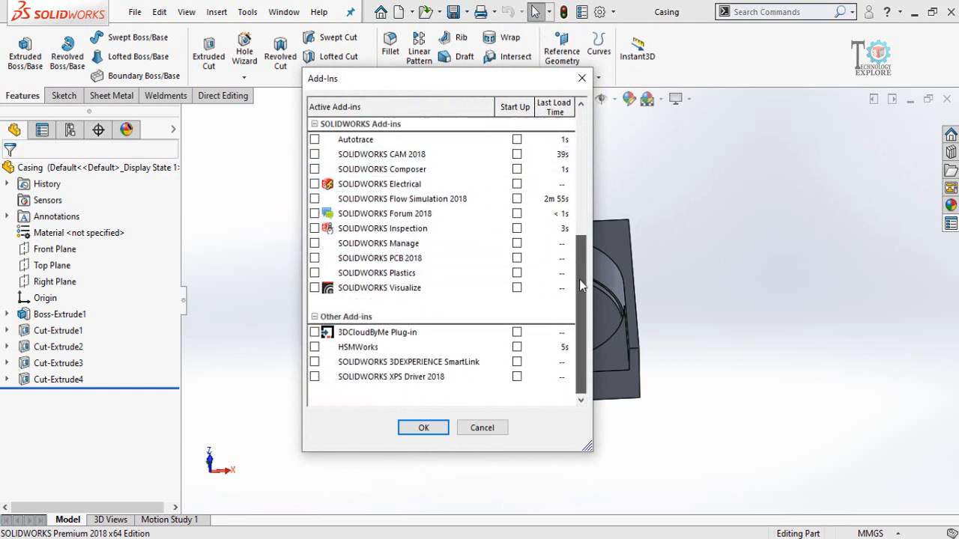
pyautogui.click(314, 348)
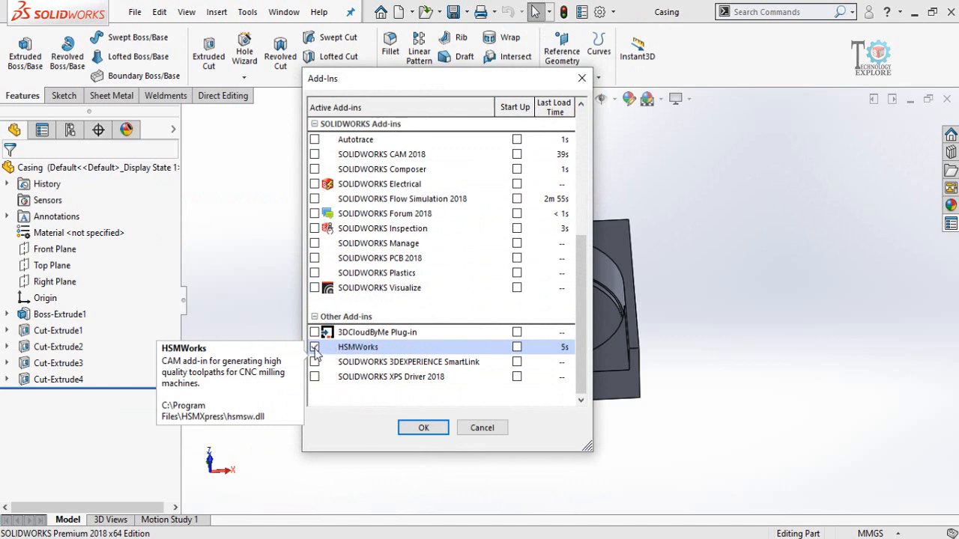
pyautogui.click(421, 432)
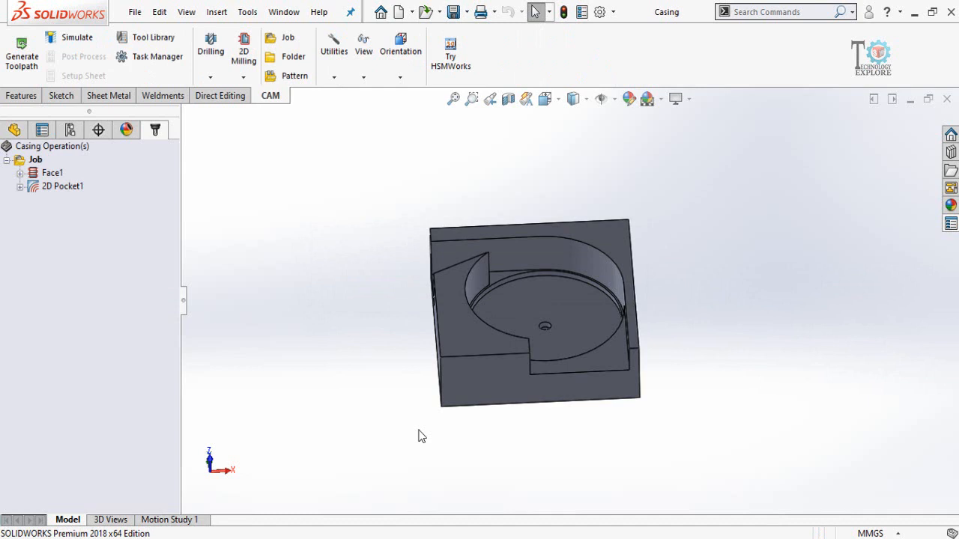
pyautogui.moveTo(409, 343); pyautogui.dragTo(403, 366, button='middle')
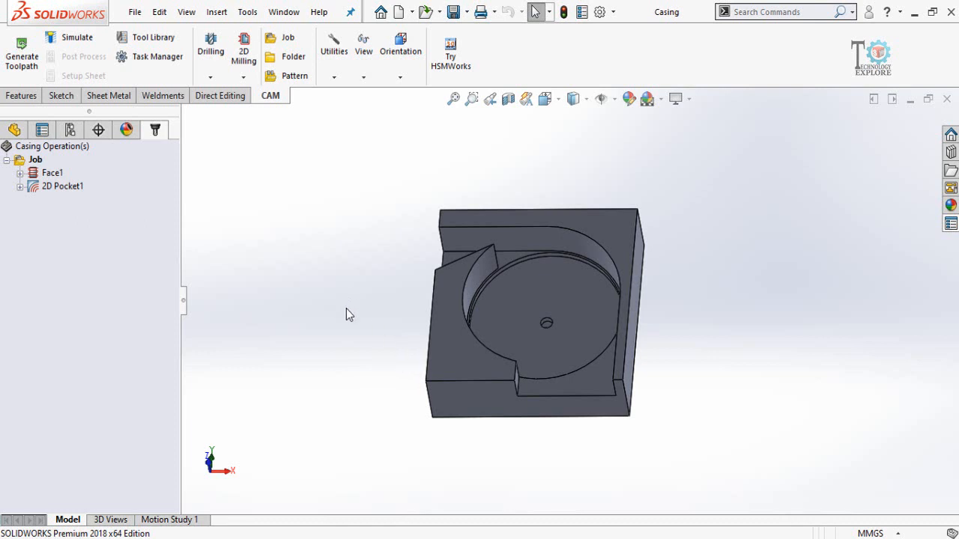
pyautogui.moveTo(346, 309); pyautogui.dragTo(354, 283, button='middle')
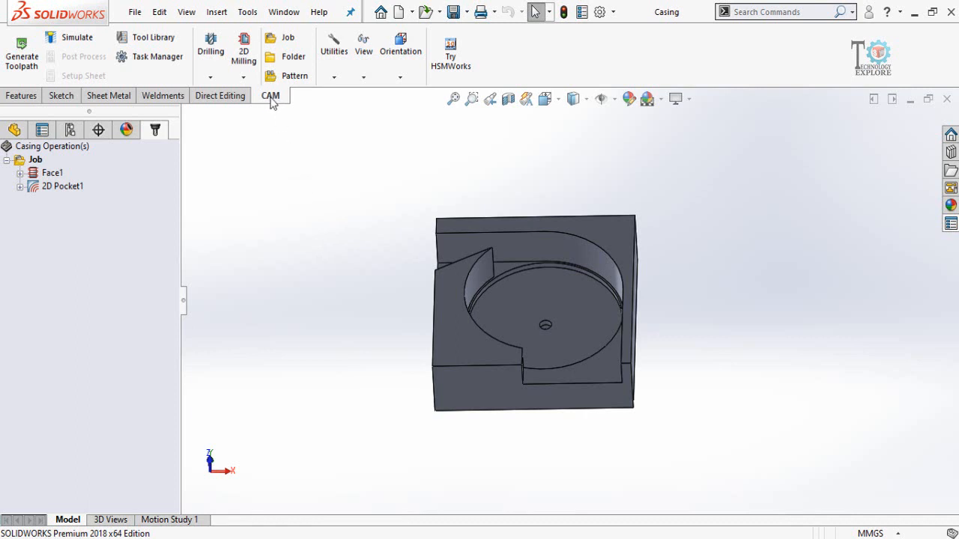
pyautogui.rightClick(230, 101)
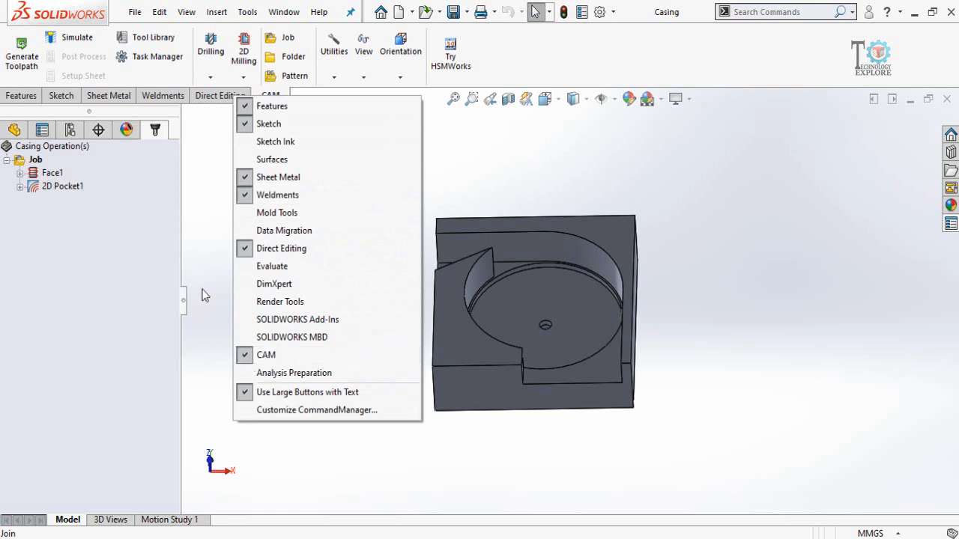
pyautogui.click(268, 356)
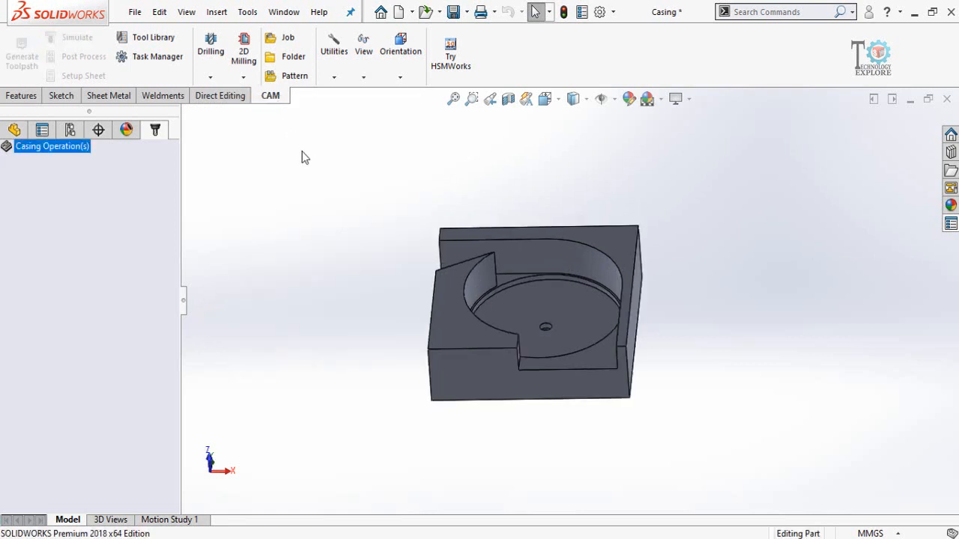
# Create a new CAM job for the casing with Milling as the job type.
pyautogui.moveTo(407, 210); pyautogui.dragTo(416, 231, button='middle')
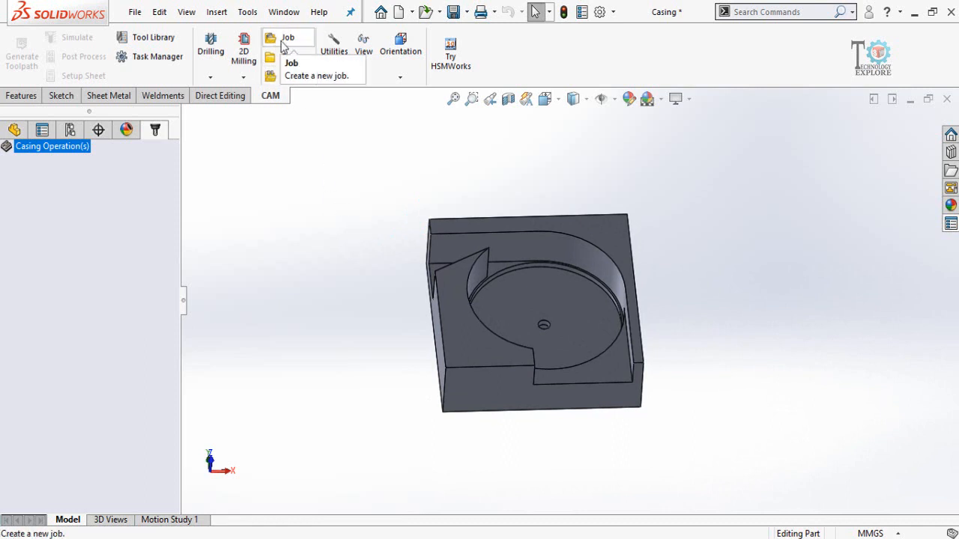
pyautogui.click(283, 43)
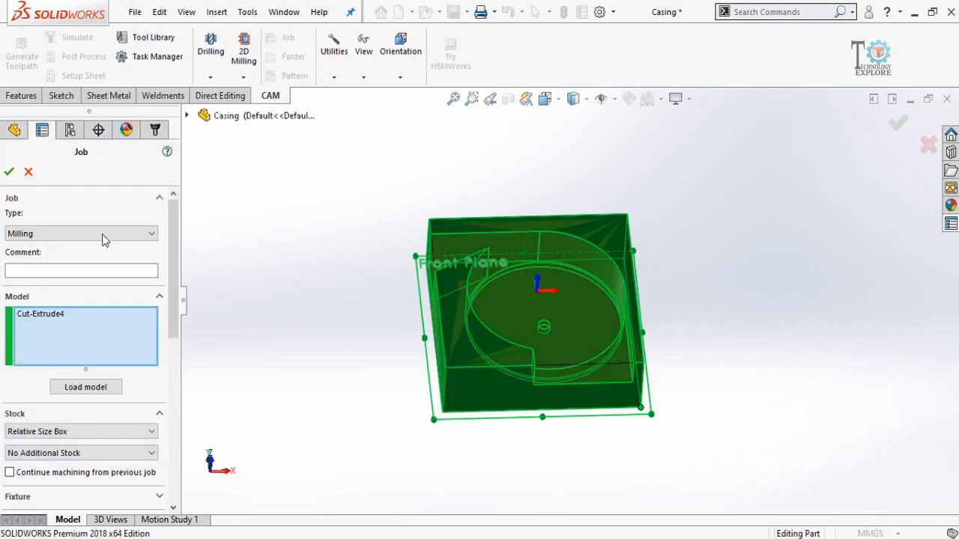
pyautogui.moveTo(75, 240)
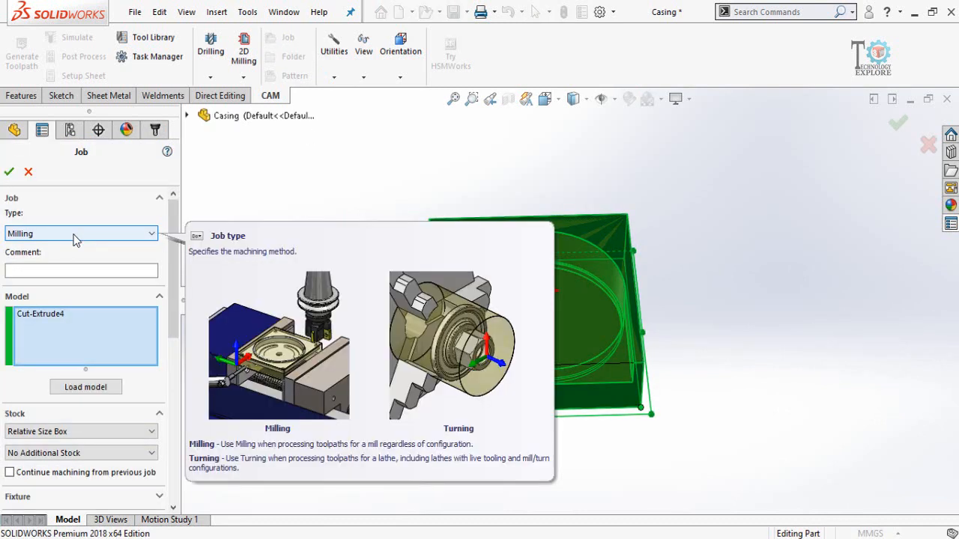
pyautogui.click(75, 235)
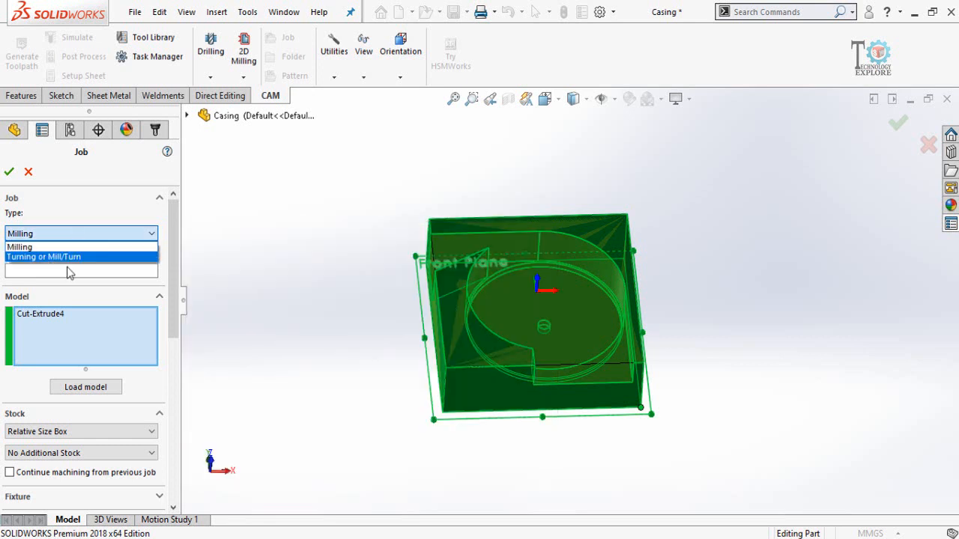
pyautogui.click(31, 247)
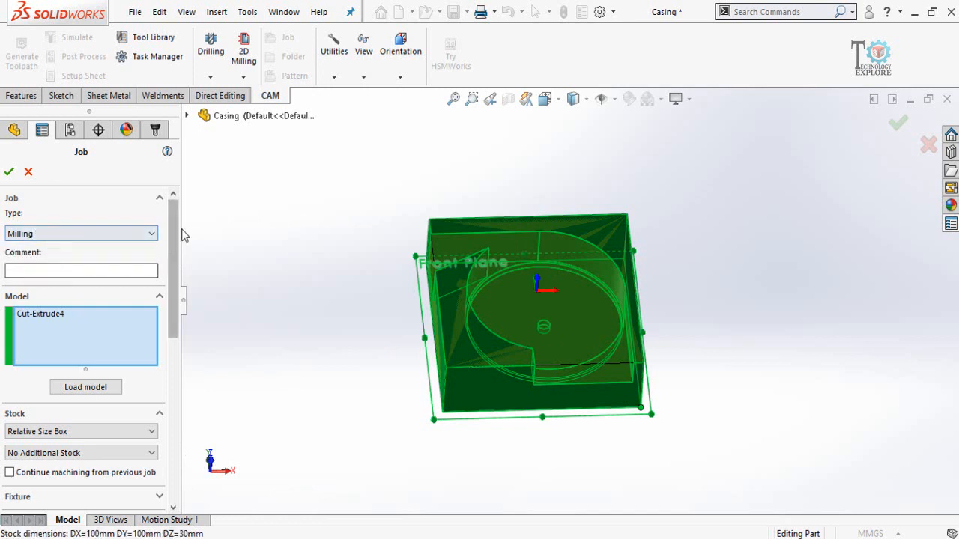
# Define the job's stock as a Fixed Size Box.
pyautogui.scroll(-3, 141, 286)
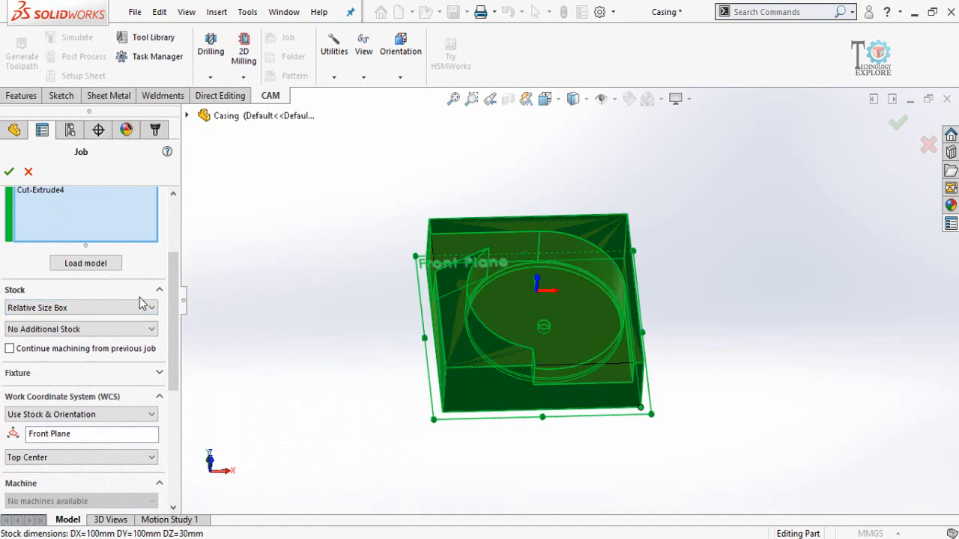
pyautogui.moveTo(335, 338); pyautogui.dragTo(336, 314, button='middle')
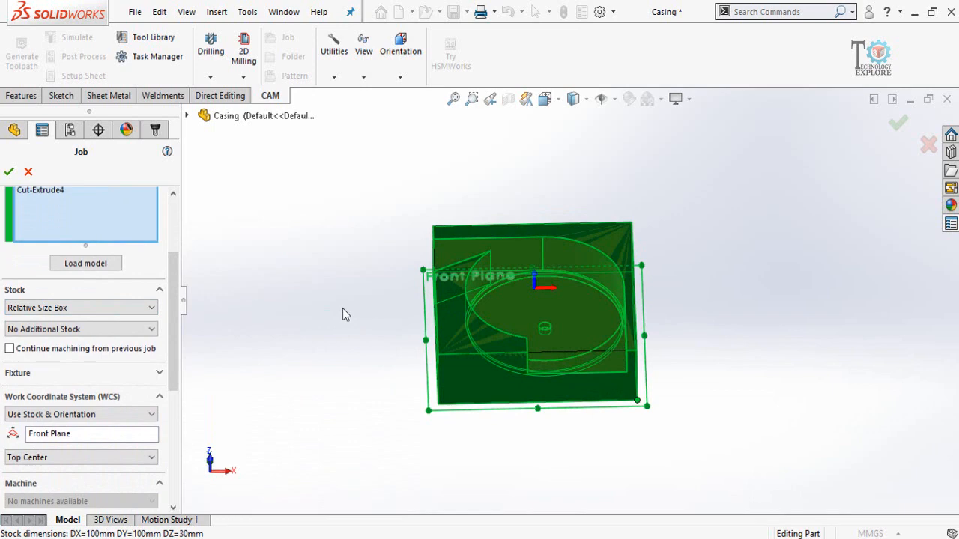
pyautogui.moveTo(396, 259); pyautogui.dragTo(391, 283, button='middle')
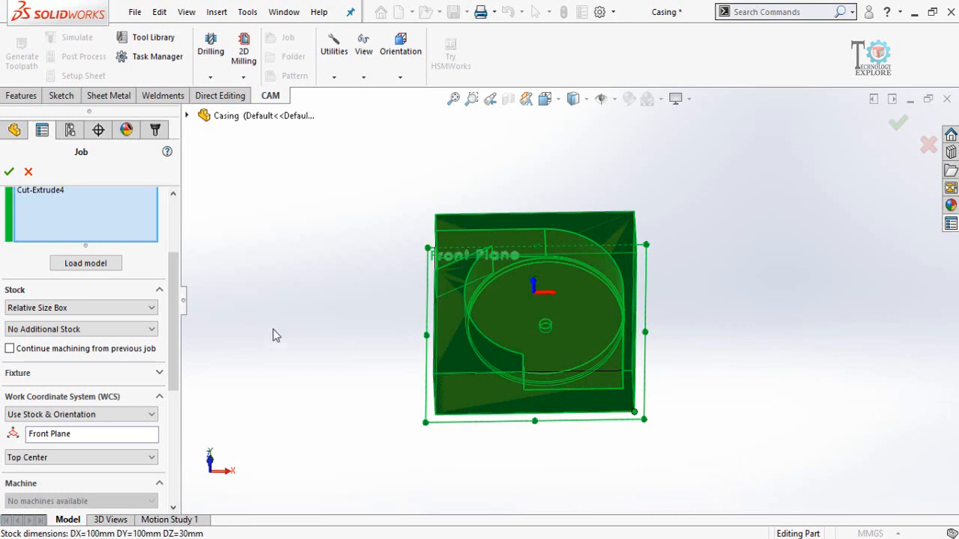
pyautogui.click(42, 311)
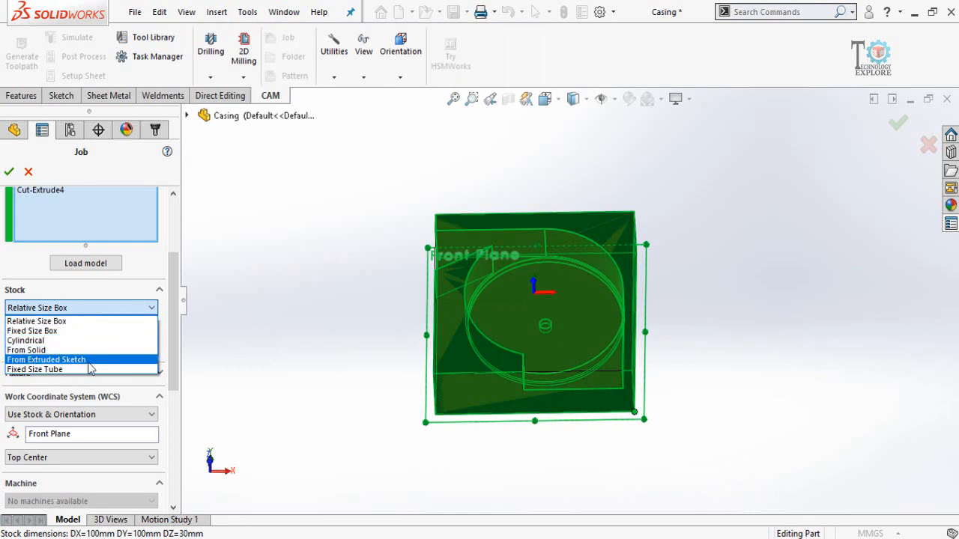
pyautogui.click(36, 333)
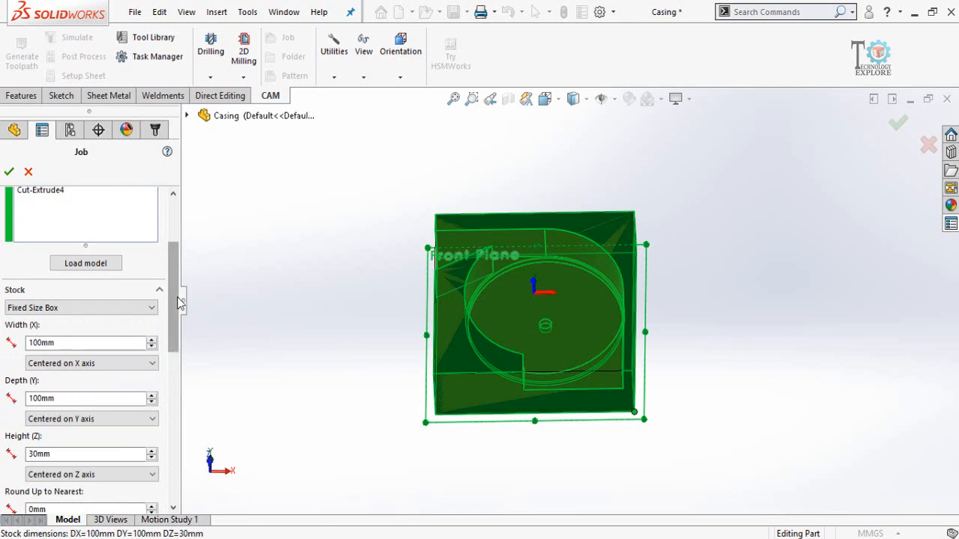
# Set the stock box's width (X) and depth (Y) to 105 mm each.
pyautogui.scroll(-3, 82, 312)
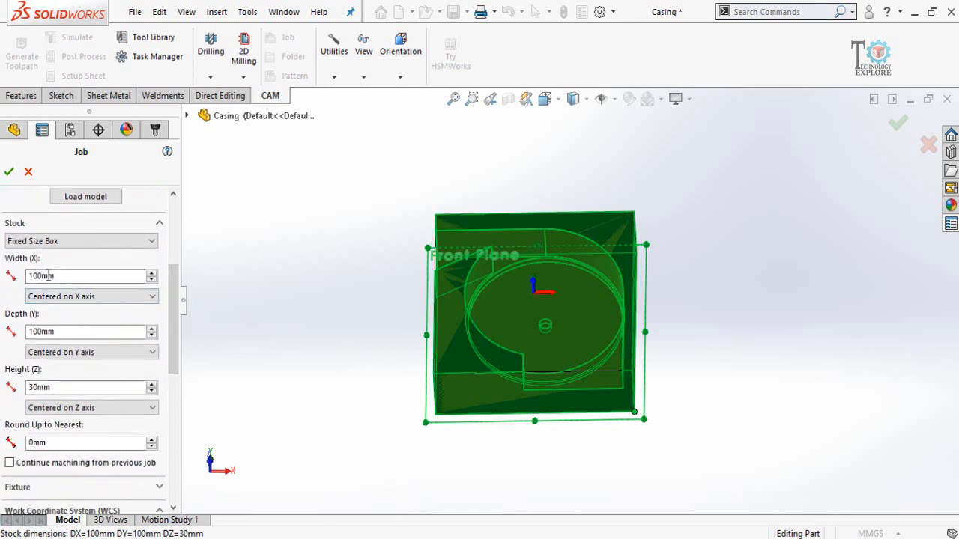
pyautogui.moveTo(329, 350); pyautogui.dragTo(357, 302, button='middle')
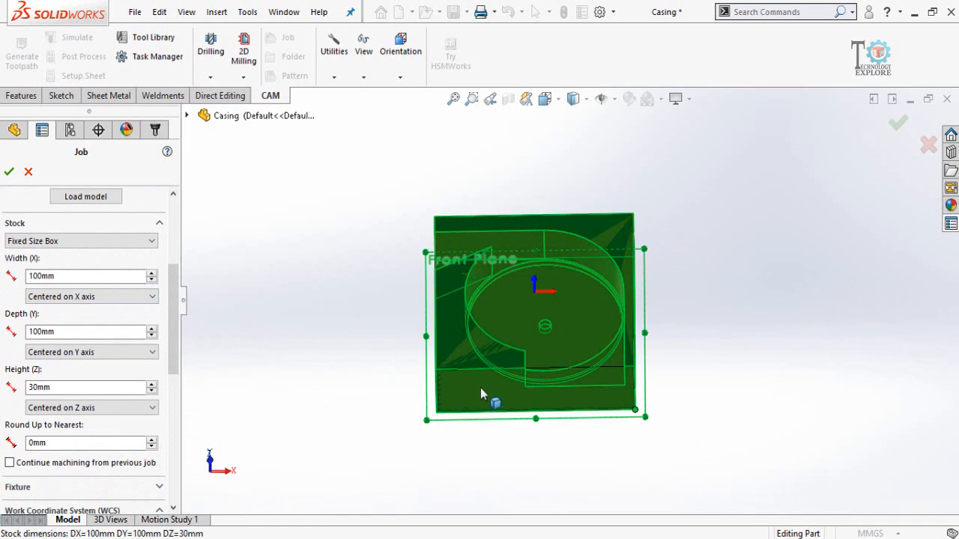
pyautogui.moveTo(480, 387); pyautogui.dragTo(471, 504, button='middle')
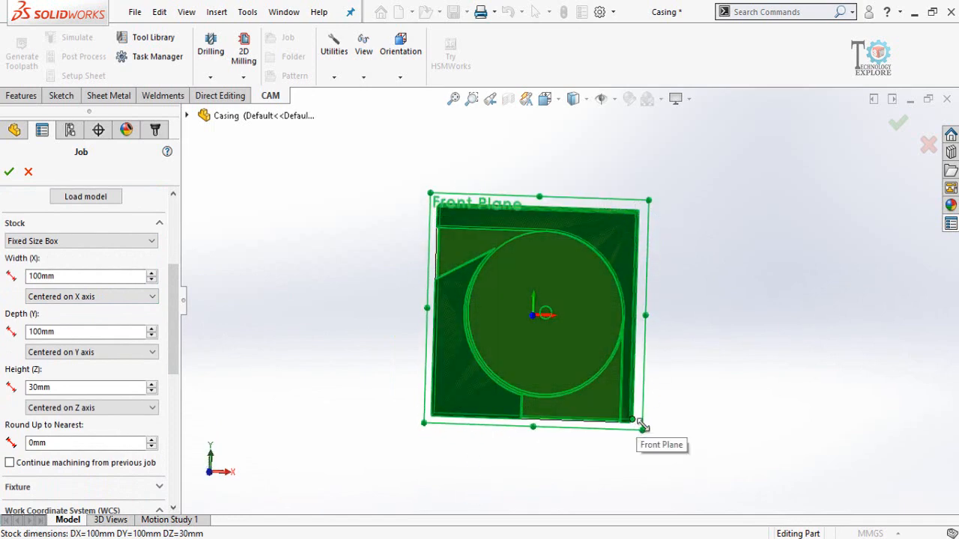
pyautogui.moveTo(637, 389); pyautogui.dragTo(645, 305, button='middle')
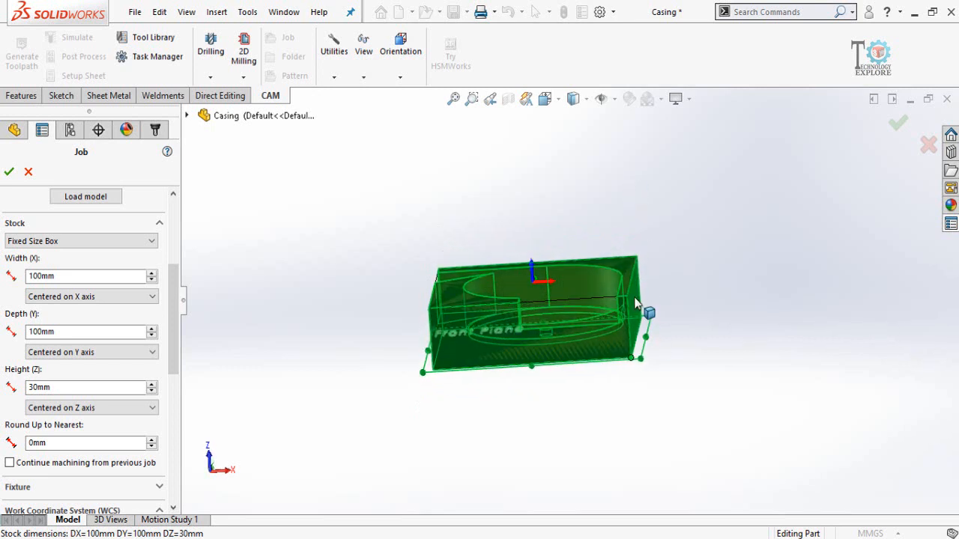
pyautogui.moveTo(648, 193); pyautogui.dragTo(672, 279, button='middle')
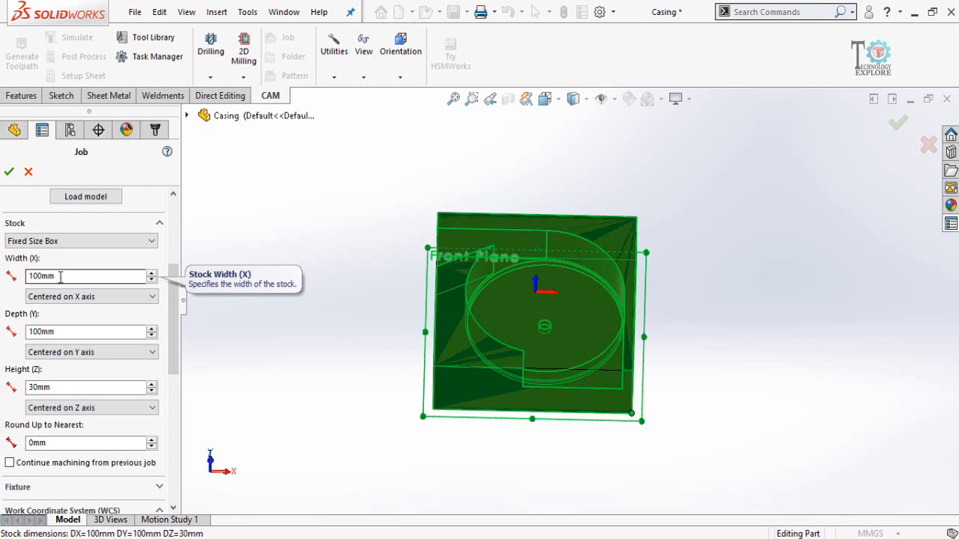
pyautogui.doubleClick(60, 276)
pyautogui.write('105')
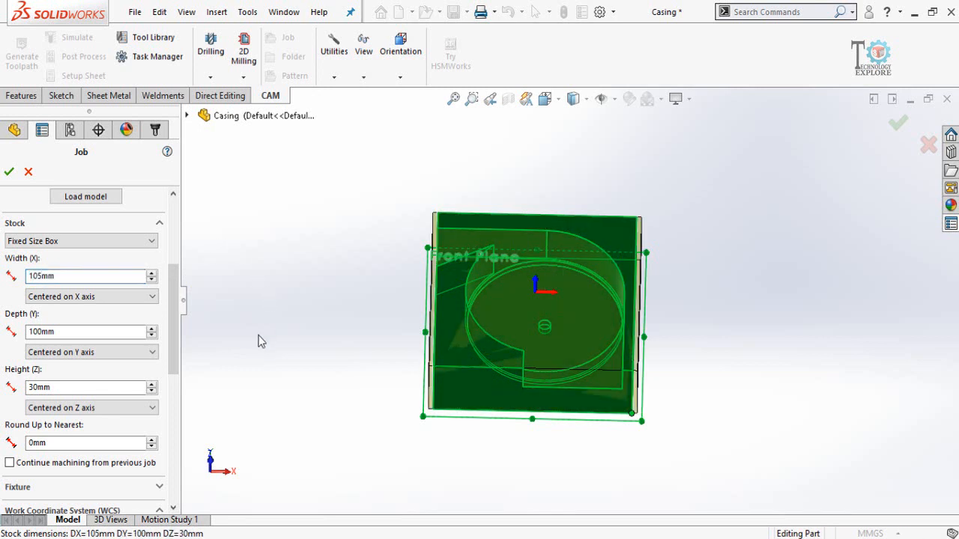
pyautogui.doubleClick(70, 331)
pyautogui.write('105')
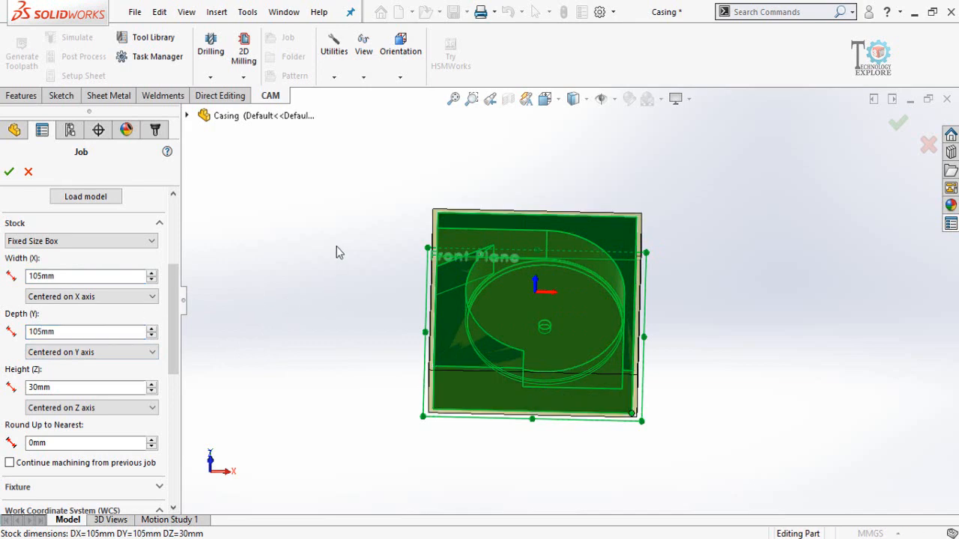
# Position the stock width by Offset from left side (-X) with an offset of 0 mm.
pyautogui.moveTo(336, 250)
pyautogui.mouseDown(button='middle')
pyautogui.moveTo(345, 306)
pyautogui.moveTo(336, 314)
pyautogui.moveTo(335, 230)
pyautogui.moveTo(322, 250)
pyautogui.mouseUp(button='middle')
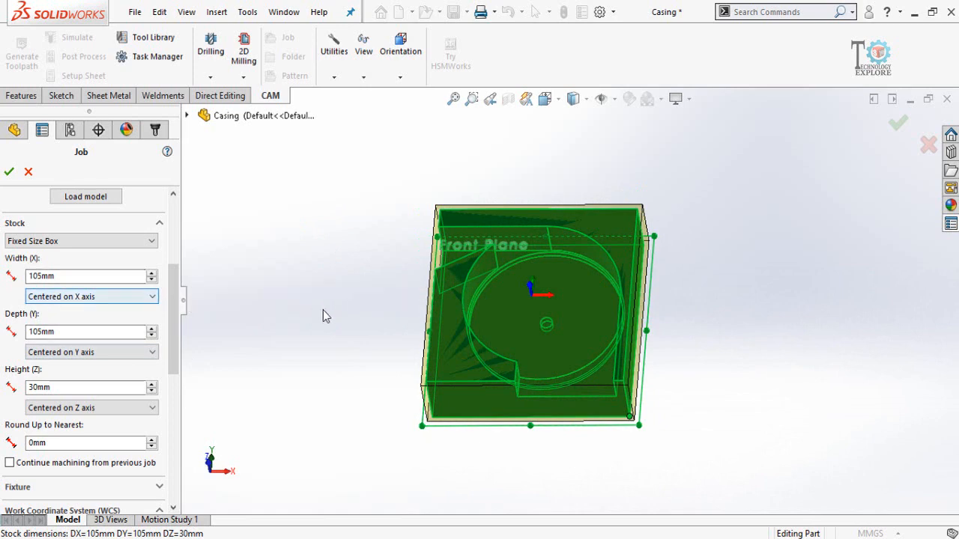
pyautogui.moveTo(323, 316)
pyautogui.mouseDown(button='middle')
pyautogui.moveTo(364, 259)
pyautogui.moveTo(365, 314)
pyautogui.moveTo(364, 299)
pyautogui.mouseUp(button='middle')
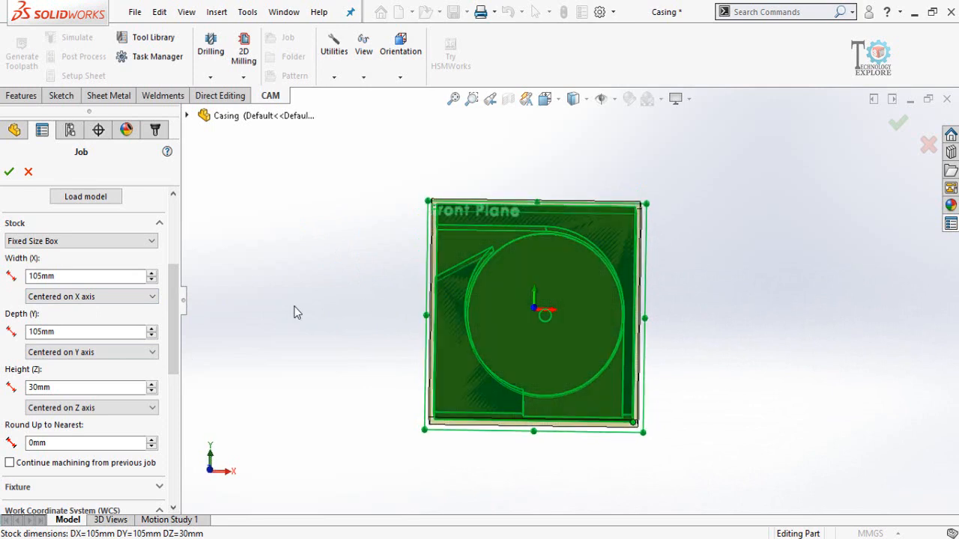
pyautogui.click(94, 298)
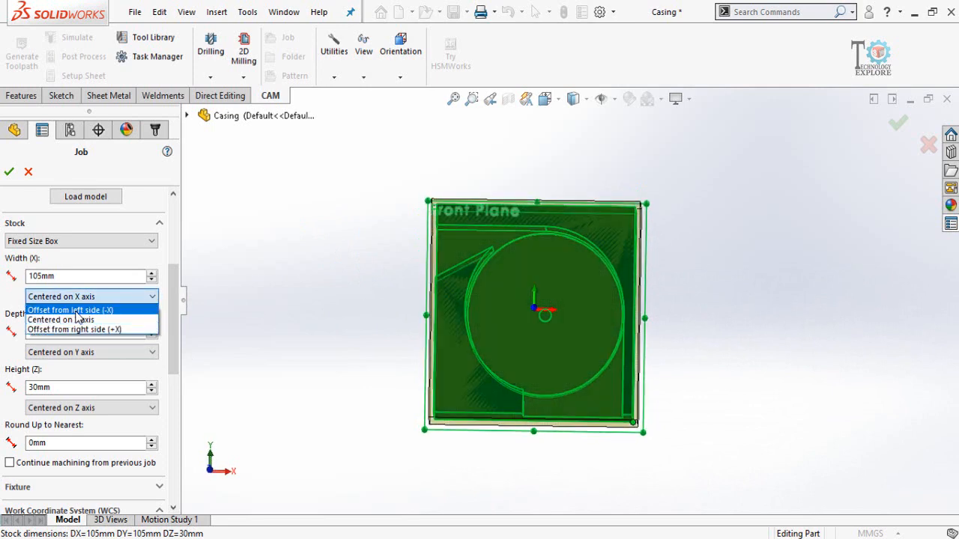
pyautogui.click(75, 310)
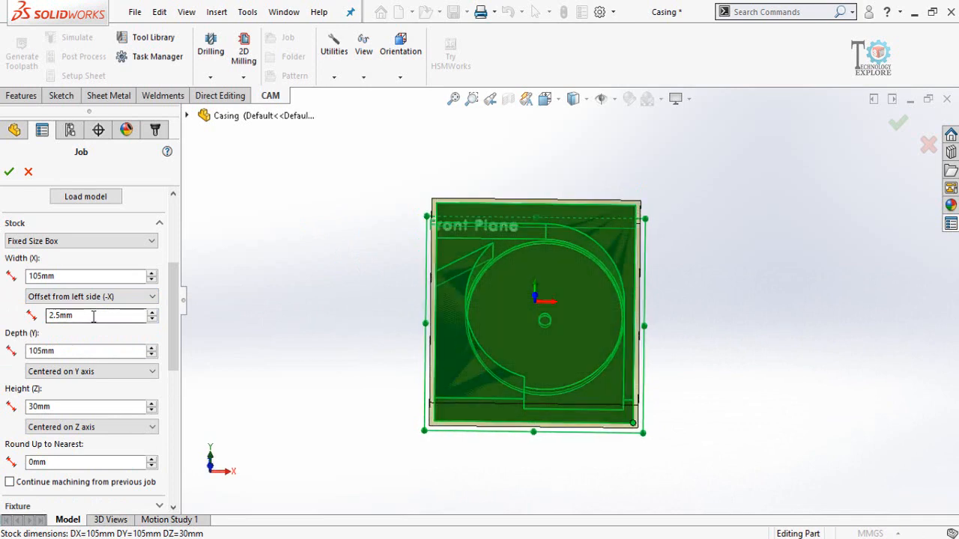
pyautogui.doubleClick(94, 316)
pyautogui.write('0')
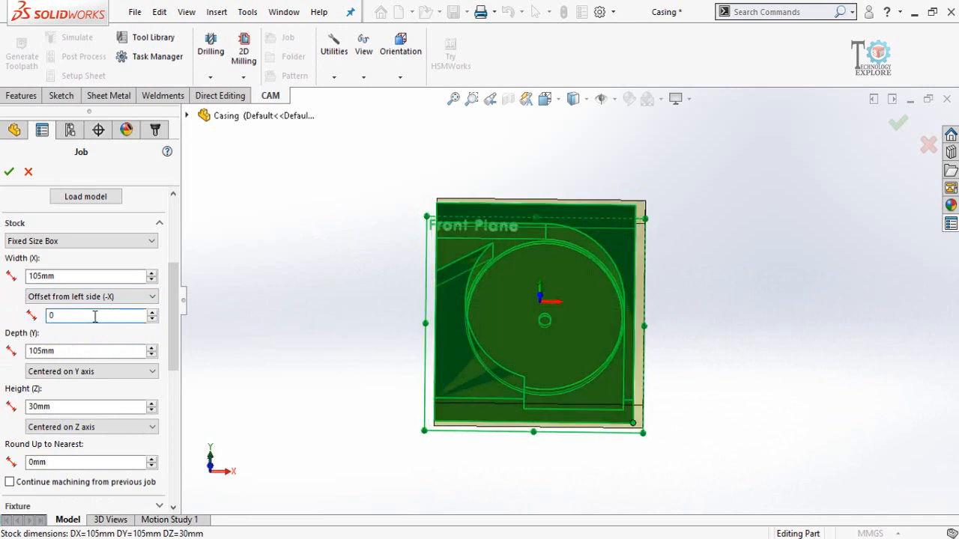
# Position the stock depth by Offset from back side (+Y) with an offset of 0 mm.
pyautogui.click(342, 309)
pyautogui.moveTo(357, 290); pyautogui.dragTo(353, 288, button='middle')
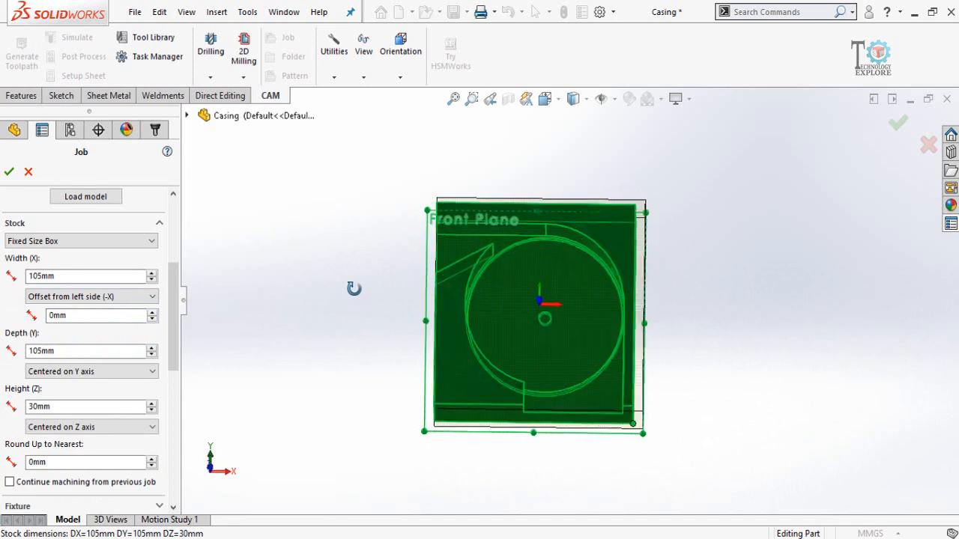
pyautogui.click(67, 371)
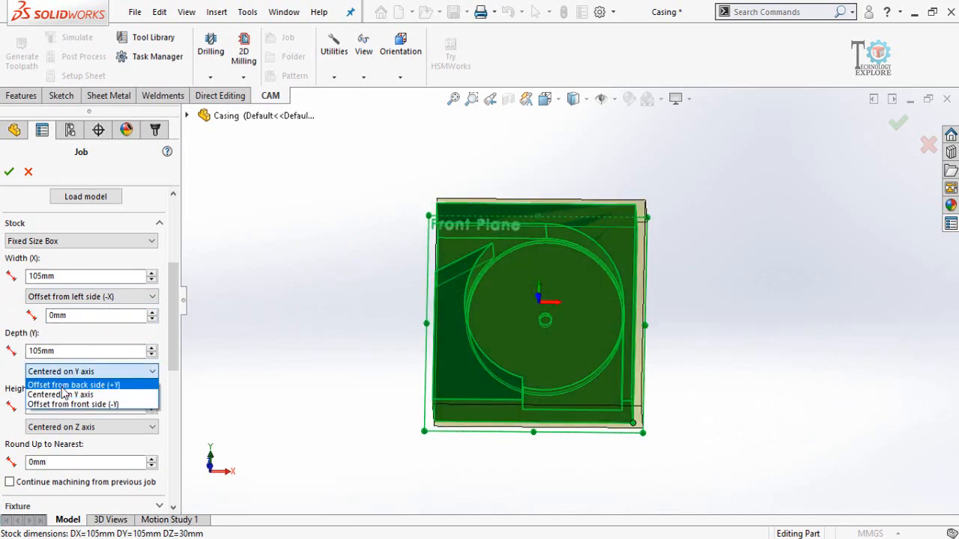
pyautogui.click(67, 384)
pyautogui.click(79, 391)
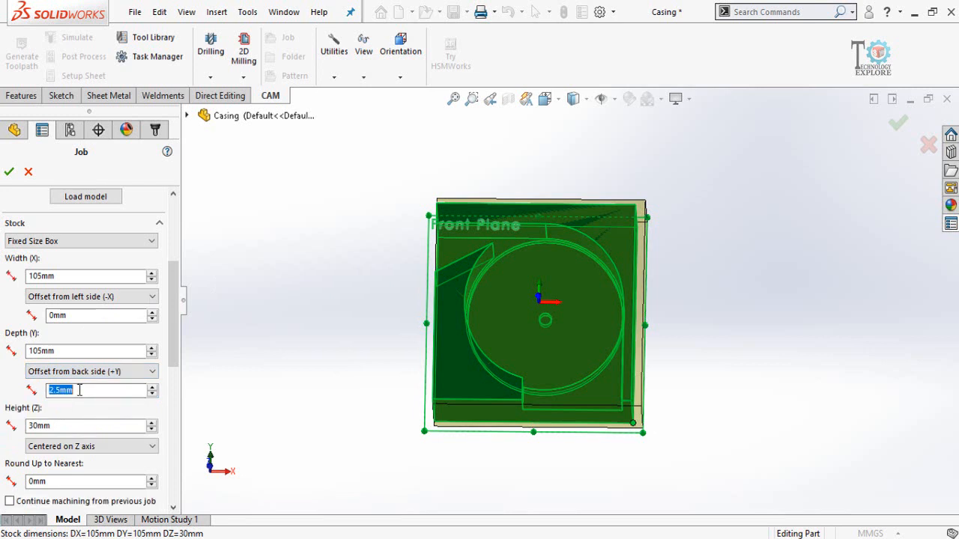
pyautogui.write('0')
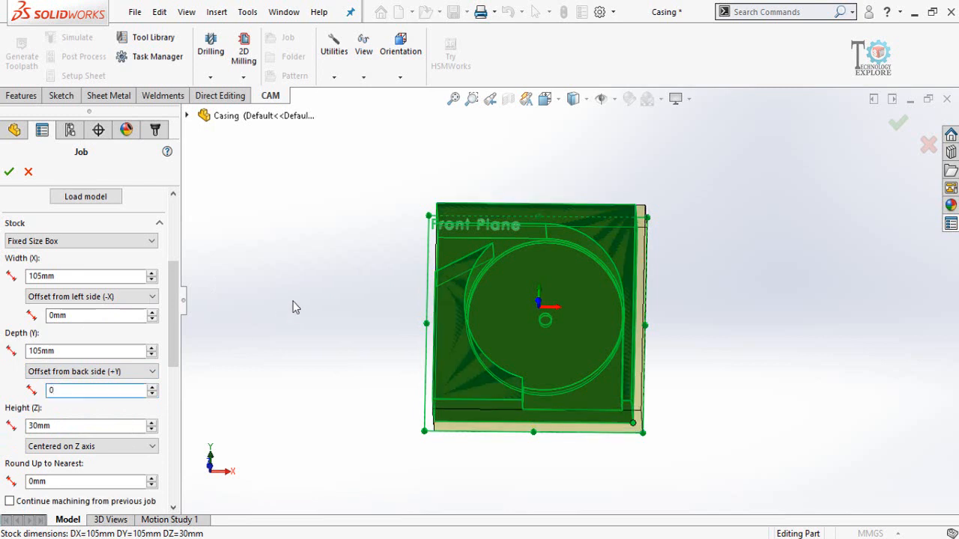
pyautogui.moveTo(361, 273); pyautogui.dragTo(361, 303, button='middle')
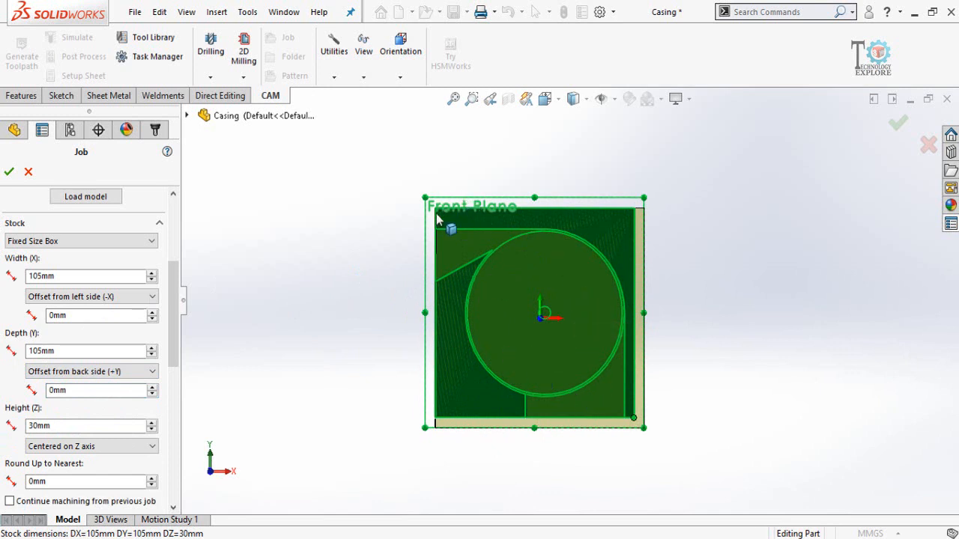
# Center the stock box on the part along both the X axis and the Y axis.
pyautogui.click(74, 299)
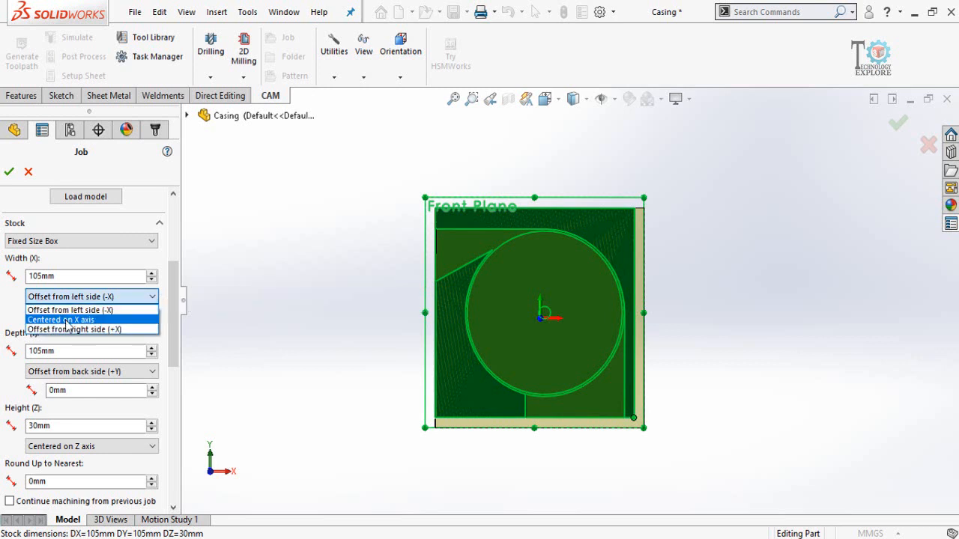
pyautogui.click(65, 320)
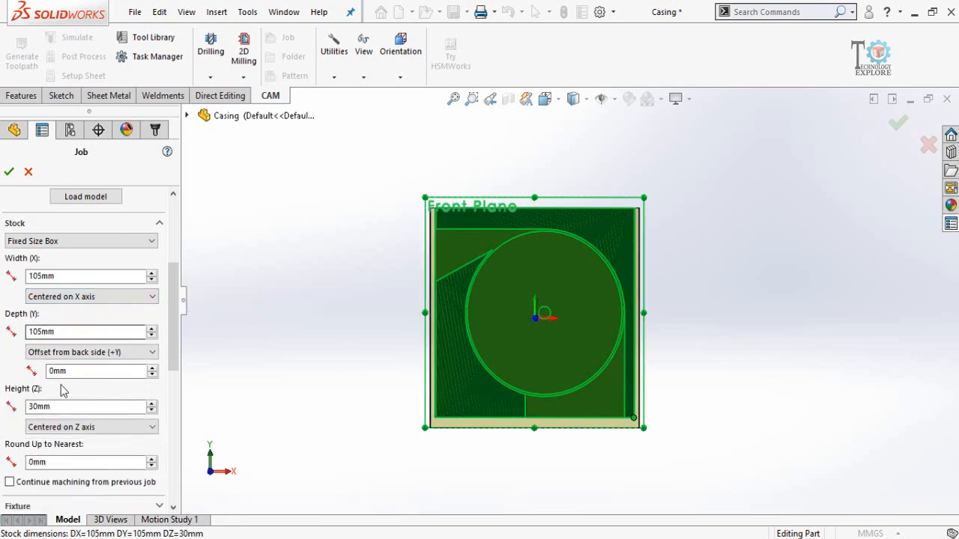
pyautogui.click(62, 353)
pyautogui.click(59, 377)
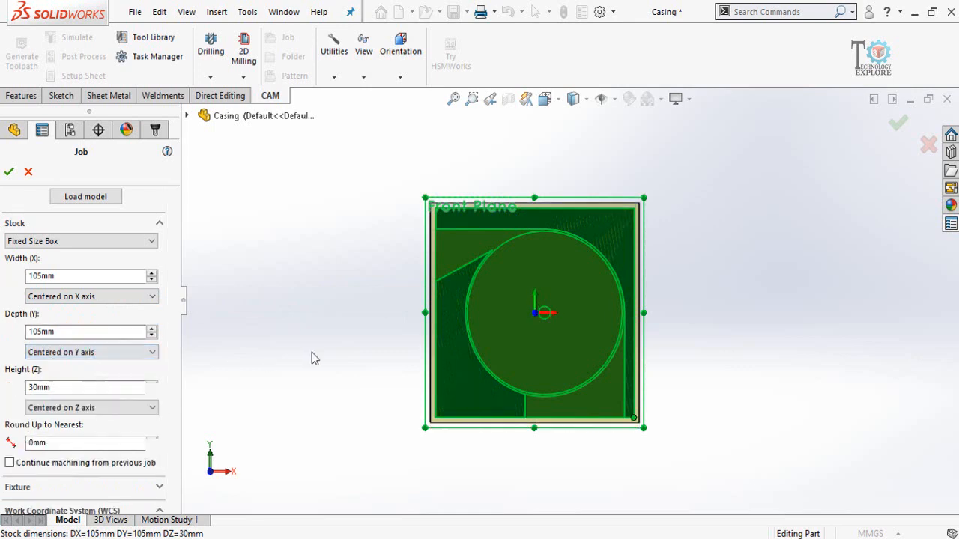
pyautogui.moveTo(341, 361); pyautogui.dragTo(345, 257, button='middle')
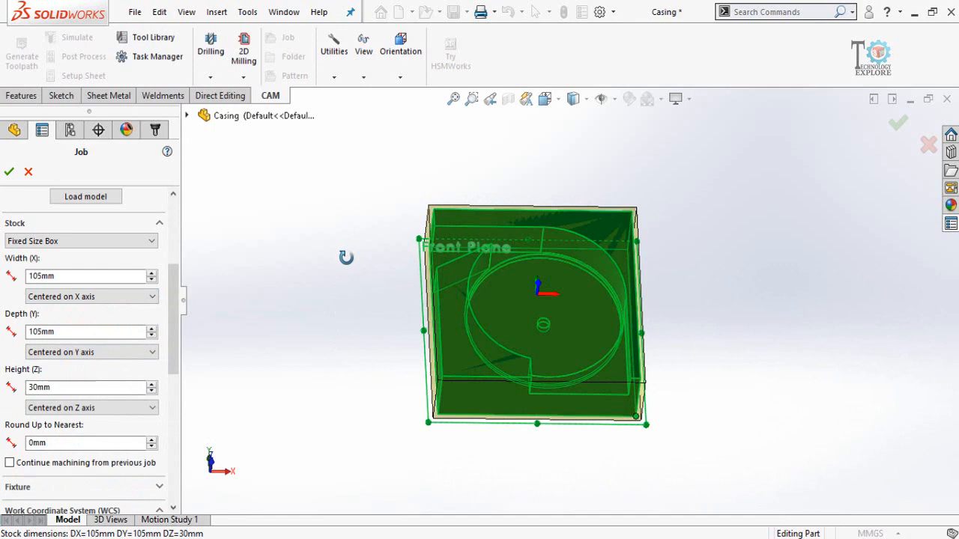
pyautogui.moveTo(366, 291); pyautogui.dragTo(343, 307, button='middle')
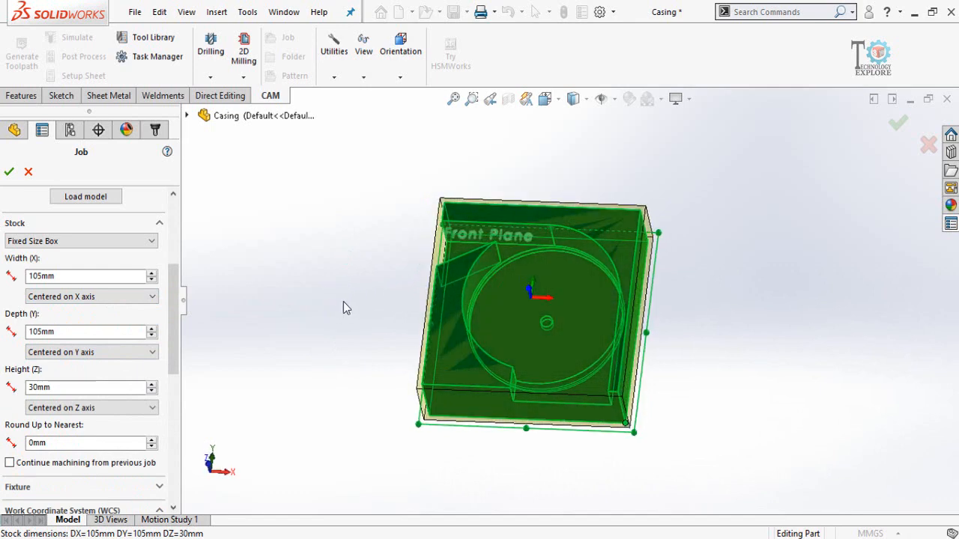
# Set the stock box's height (Z) to 32 mm.
pyautogui.scroll(-3, 174, 352)
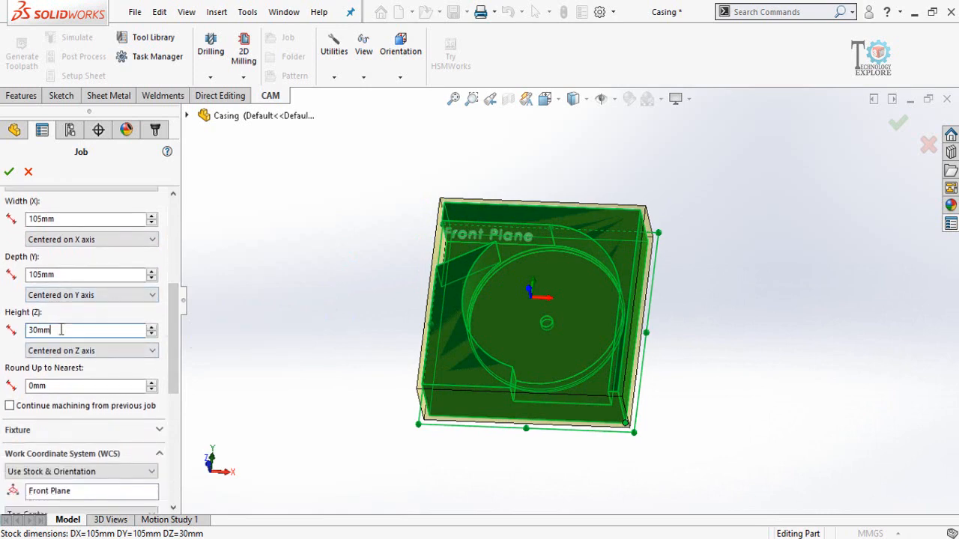
pyautogui.doubleClick(62, 330)
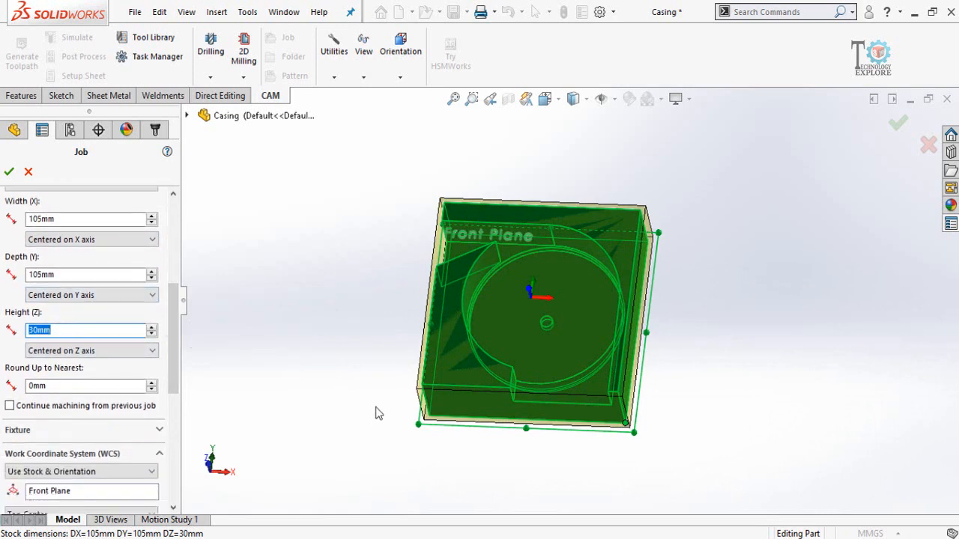
pyautogui.moveTo(377, 412); pyautogui.dragTo(381, 332, button='middle')
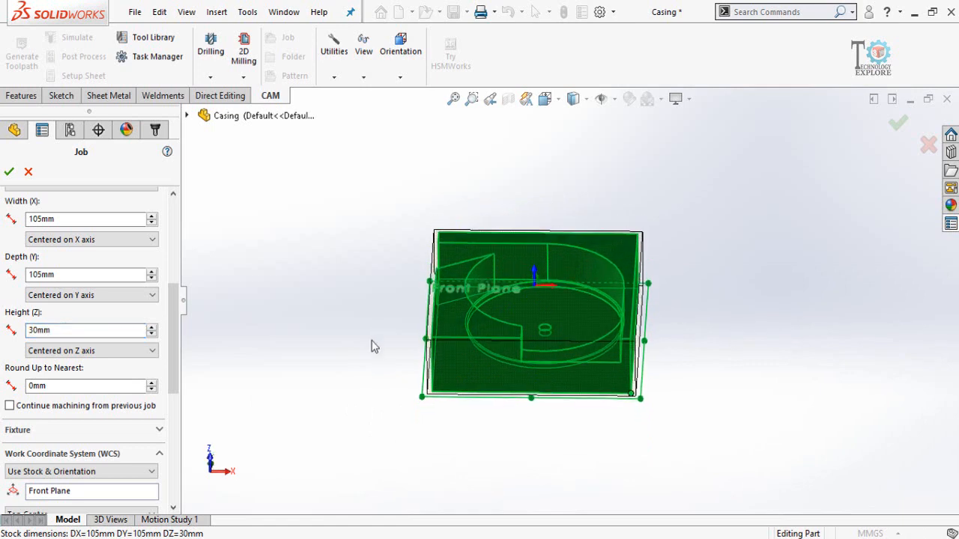
pyautogui.doubleClick(54, 330)
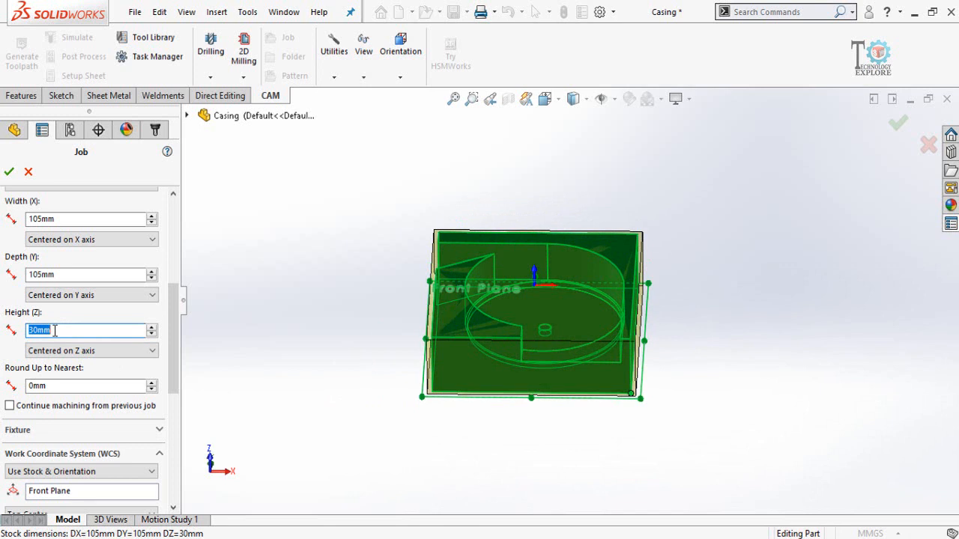
pyautogui.write('3')
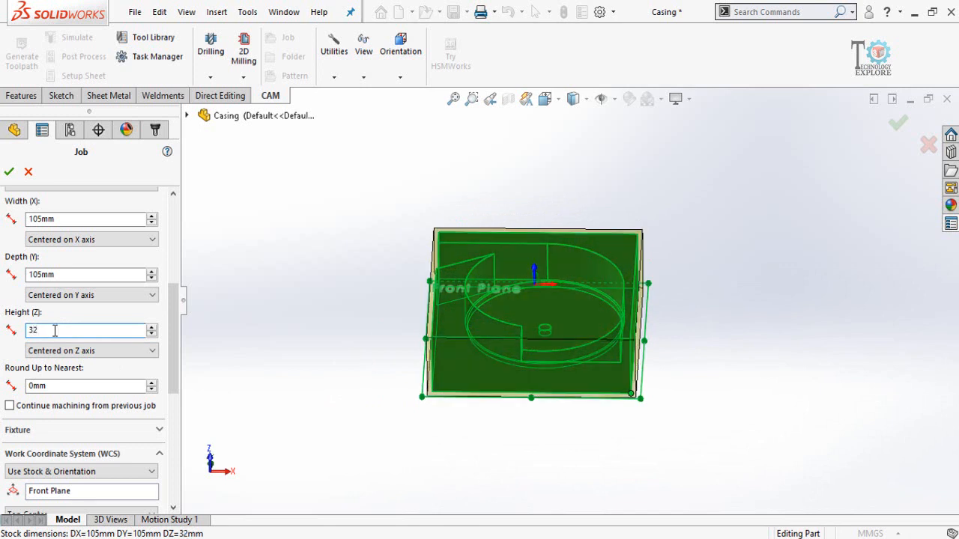
pyautogui.write('2')
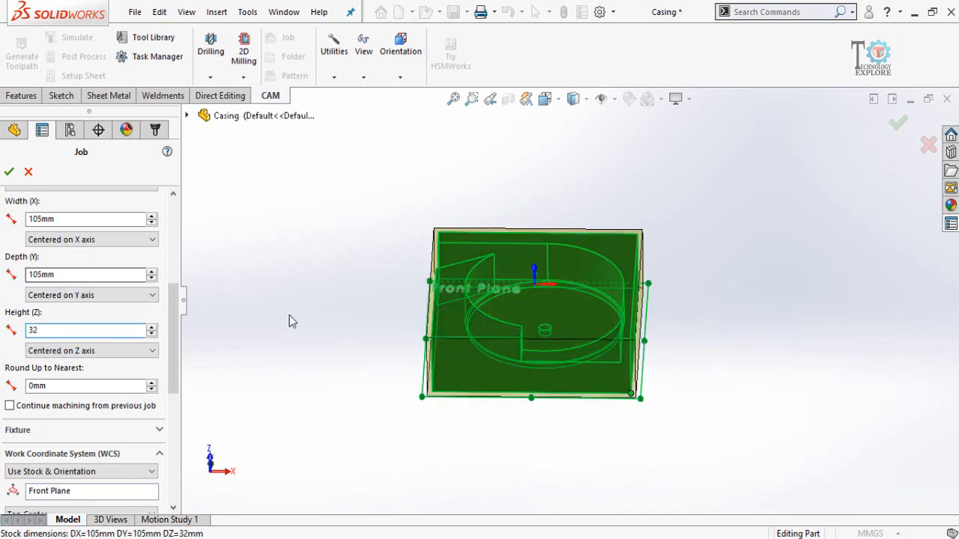
pyautogui.press('Return')
# Position the stock height by Offset from bottom (-Z) with an offset of 0.5 mm.
pyautogui.moveTo(390, 353); pyautogui.dragTo(389, 248, button='middle')
pyautogui.scroll(-3, 509, 296)
pyautogui.moveTo(406, 290); pyautogui.dragTo(400, 276, button='middle')
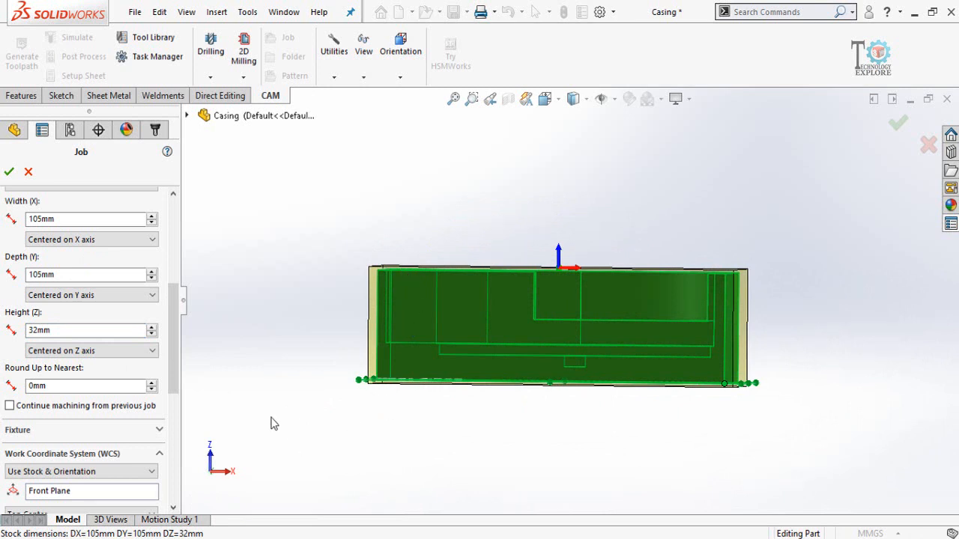
pyautogui.click(73, 352)
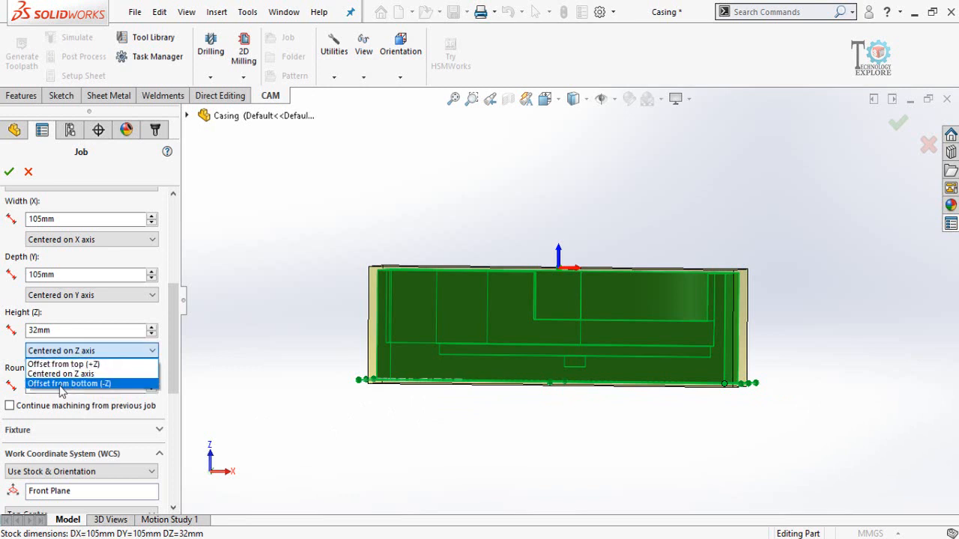
pyautogui.click(62, 383)
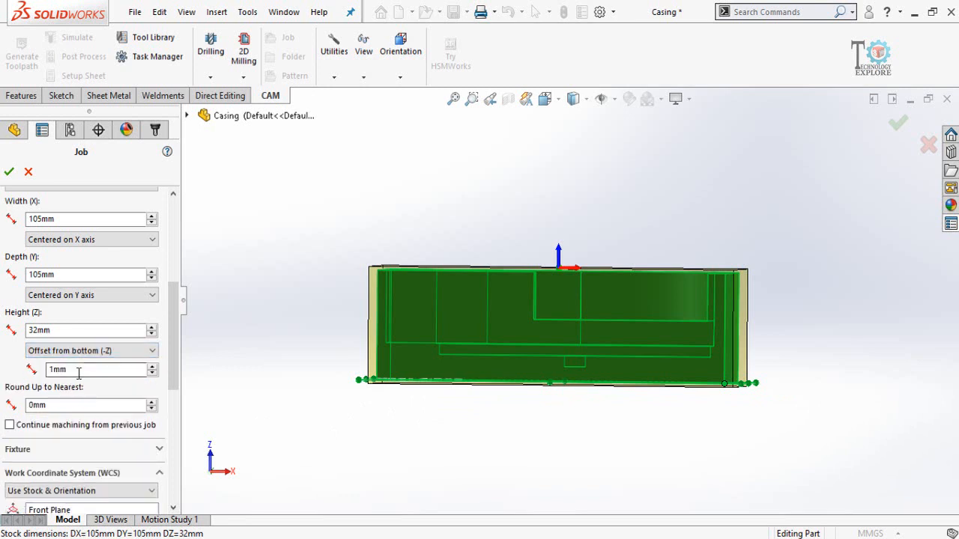
pyautogui.doubleClick(75, 370)
pyautogui.write('0.5')
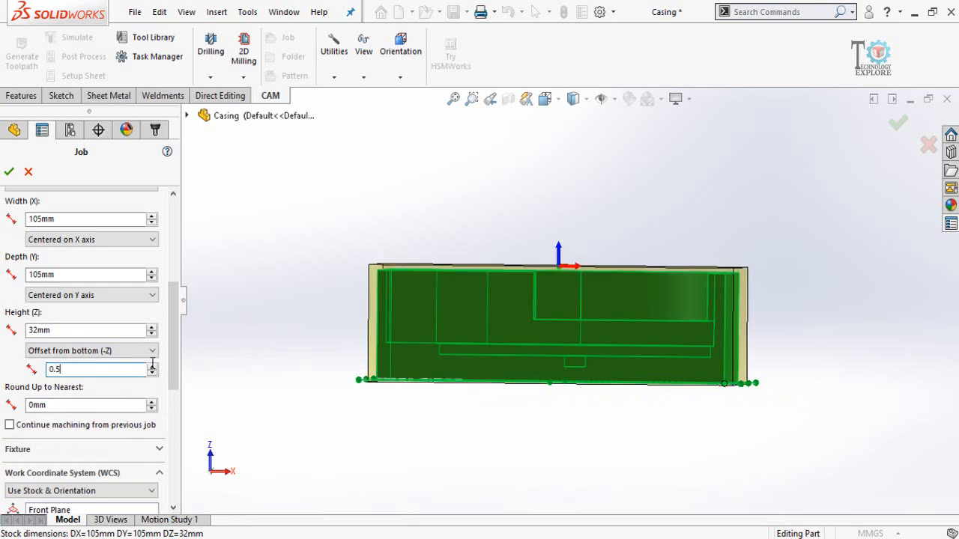
pyautogui.press('Return')
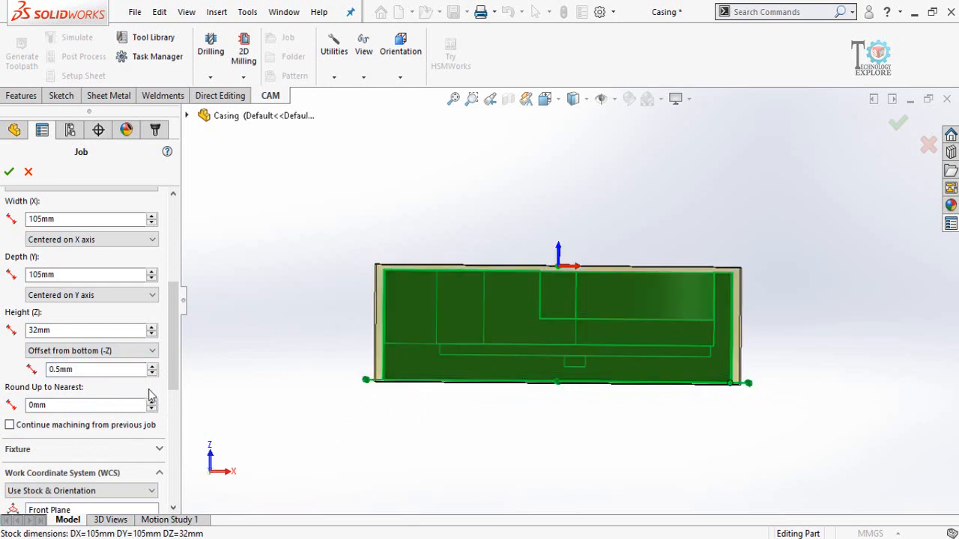
# Define the job's work coordinate system with the Use Stock & Orientation option.
pyautogui.moveTo(175, 343); pyautogui.dragTo(171, 385)
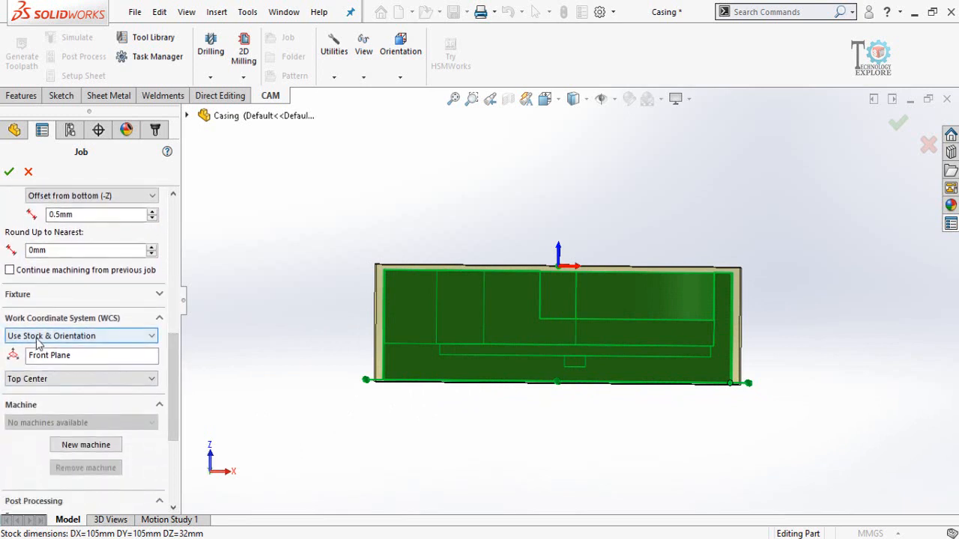
pyautogui.moveTo(336, 257); pyautogui.dragTo(728, 278, button='middle')
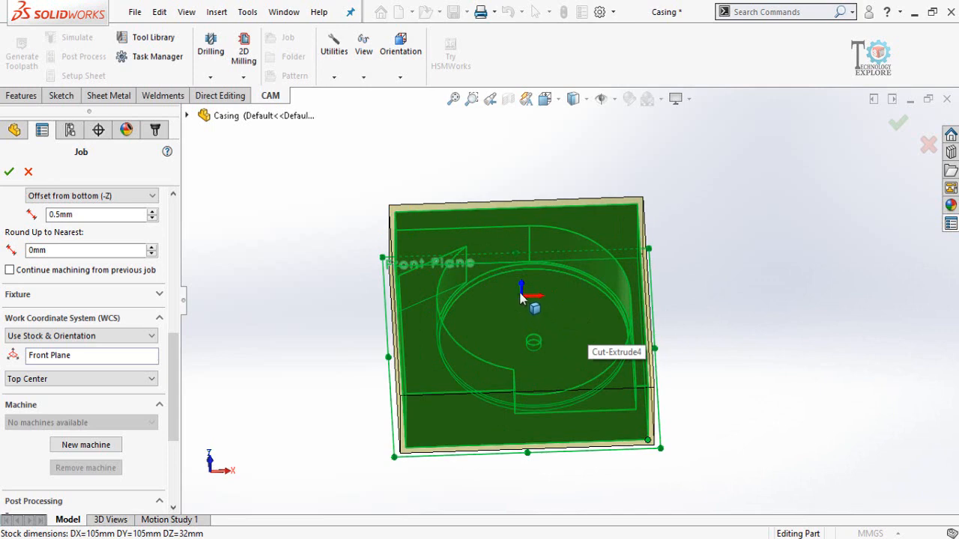
pyautogui.moveTo(512, 311)
pyautogui.mouseDown(button='middle')
pyautogui.moveTo(516, 334)
pyautogui.moveTo(521, 321)
pyautogui.mouseUp(button='middle')
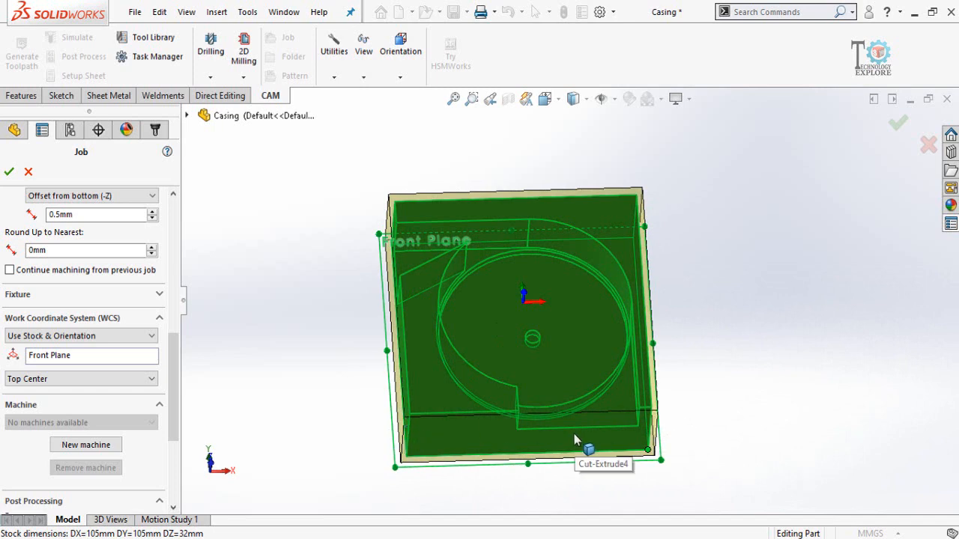
pyautogui.moveTo(404, 421); pyautogui.dragTo(388, 420, button='middle')
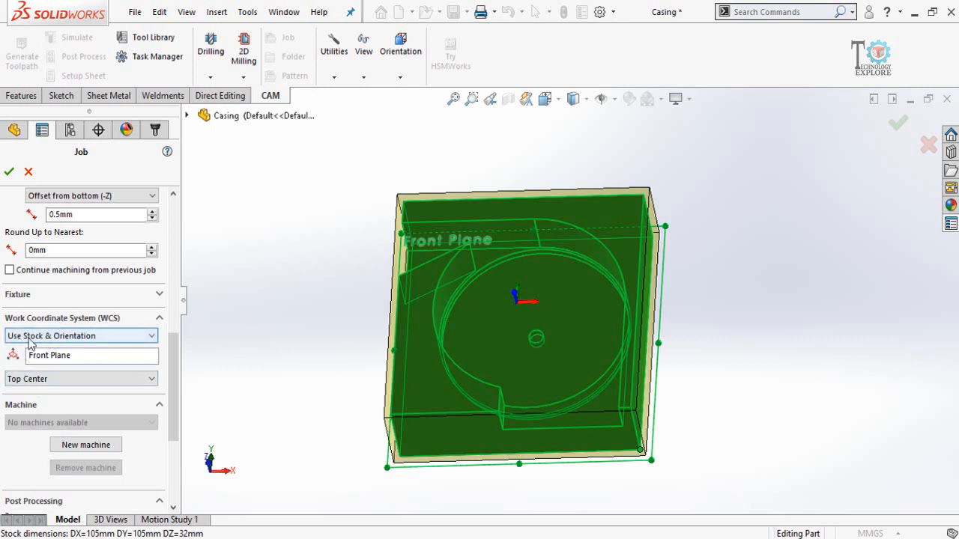
pyautogui.click(73, 339)
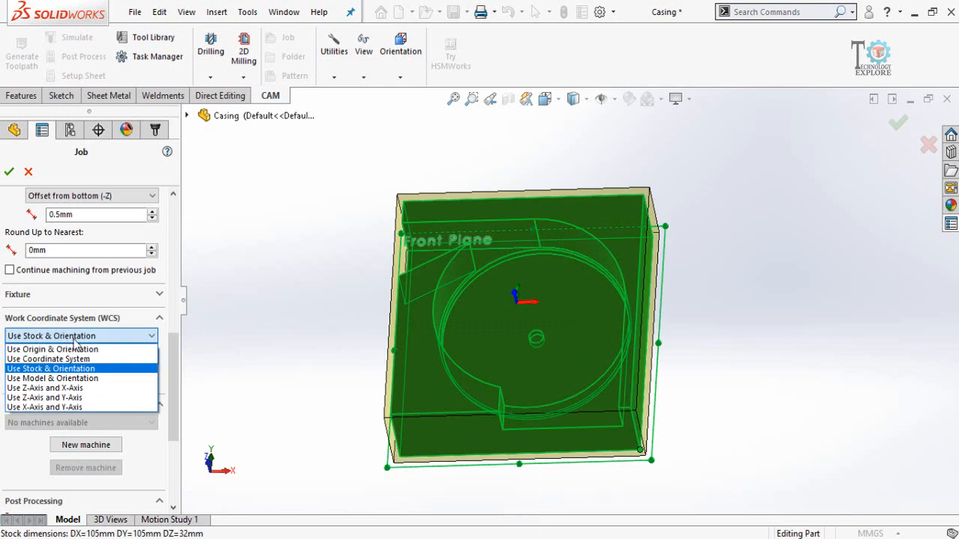
pyautogui.click(30, 369)
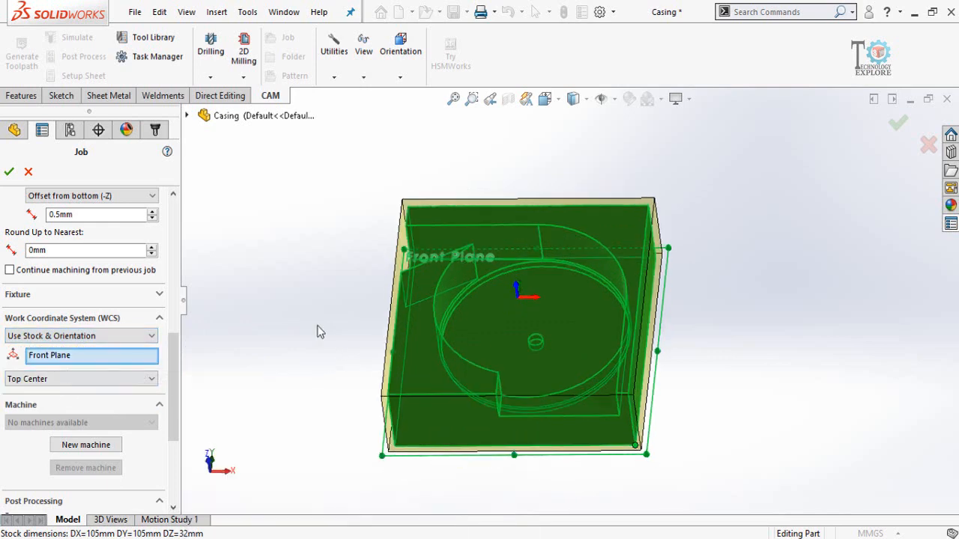
# Place the work coordinate system origin at Top Corner 1 of the stock and inspect its location.
pyautogui.moveTo(316, 332); pyautogui.dragTo(334, 300, button='middle')
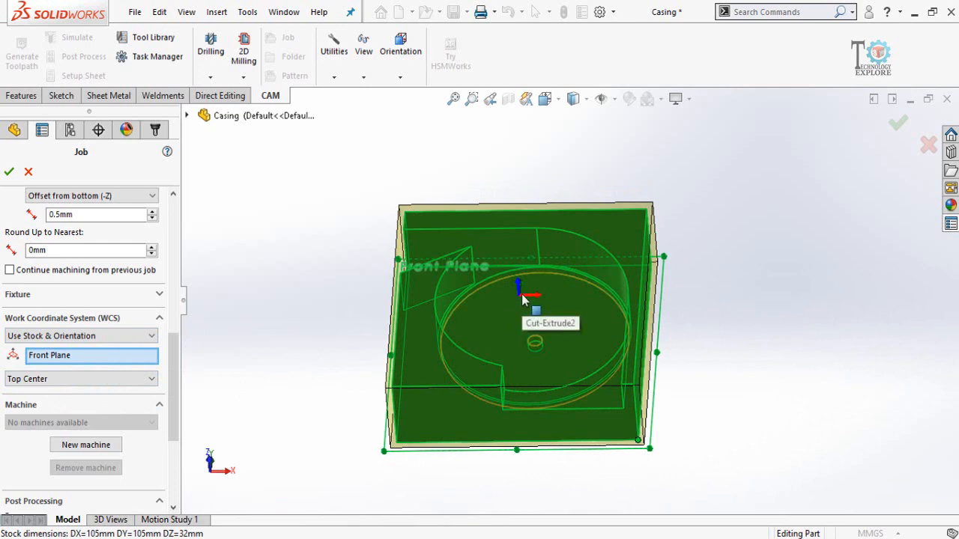
pyautogui.moveTo(522, 295); pyautogui.dragTo(520, 301, button='middle')
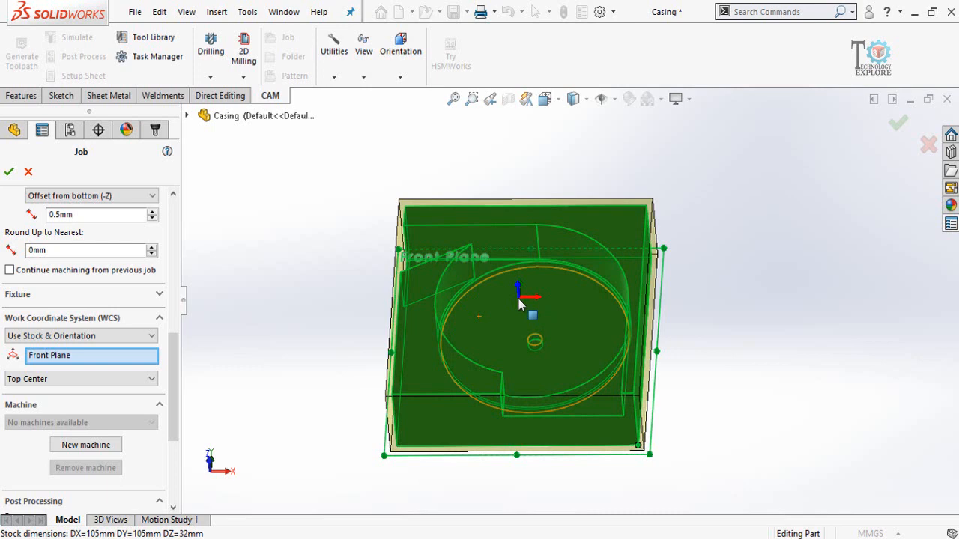
pyautogui.moveTo(515, 343); pyautogui.dragTo(515, 357, button='middle')
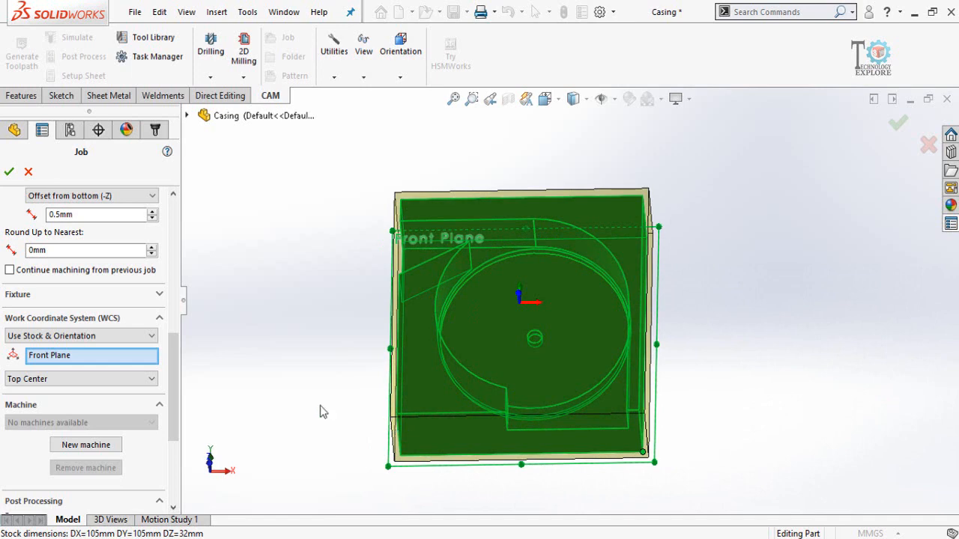
pyautogui.click(60, 379)
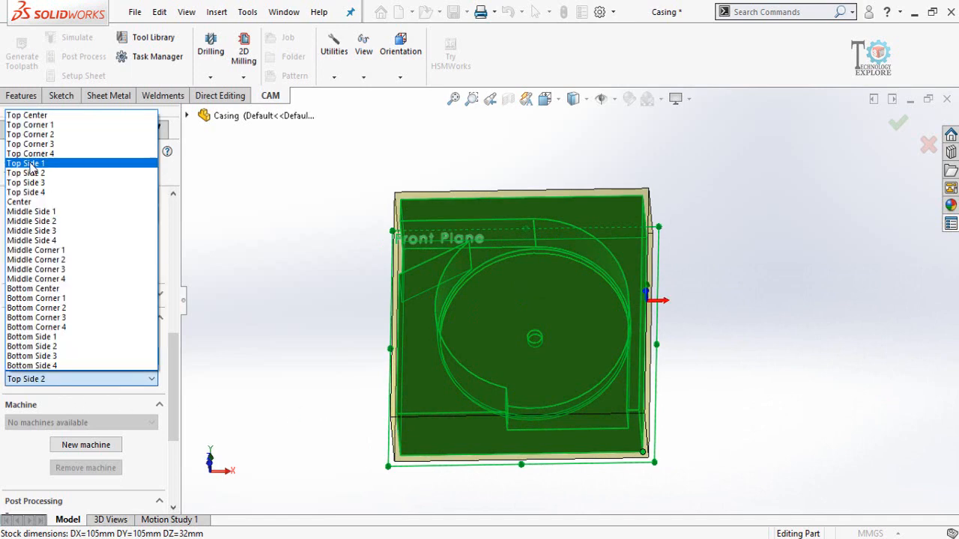
pyautogui.click(43, 126)
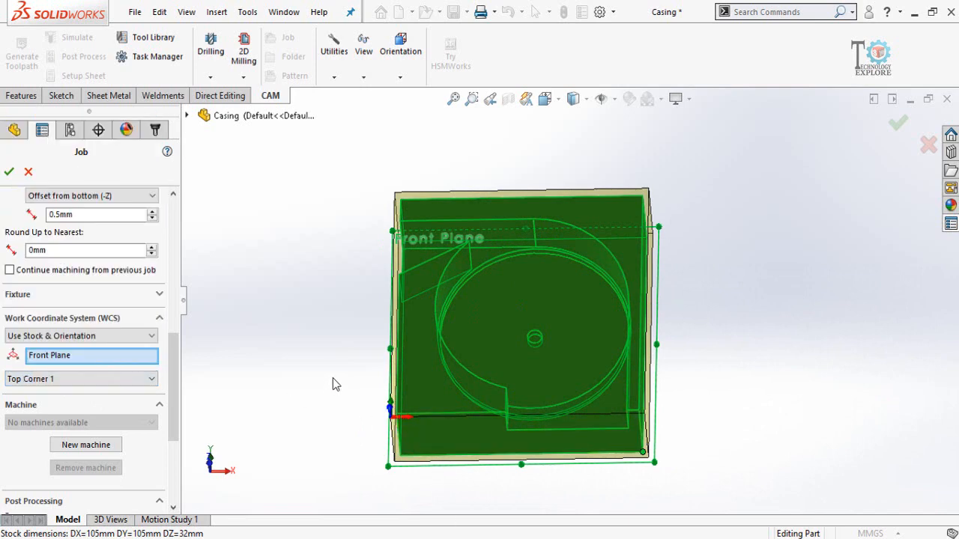
pyautogui.moveTo(340, 362); pyautogui.dragTo(412, 346, button='middle')
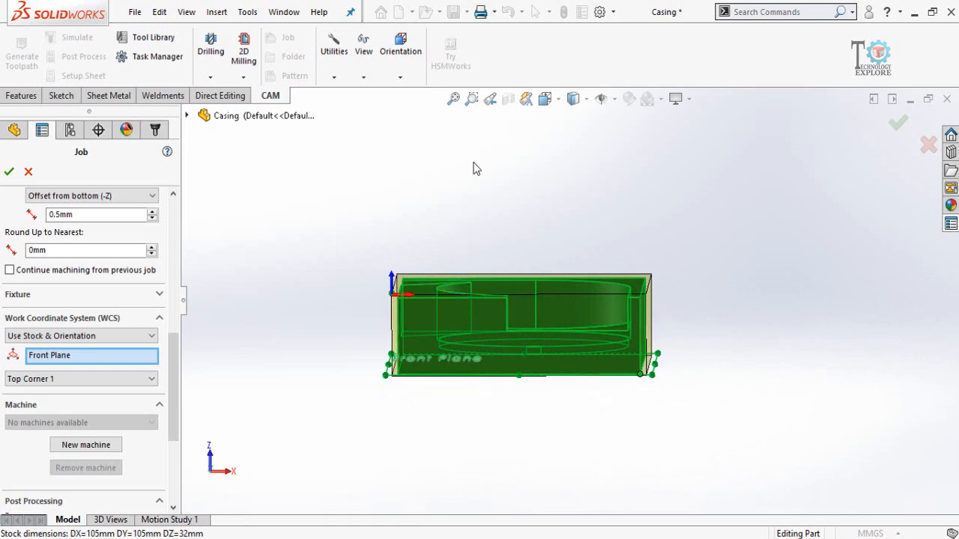
pyautogui.moveTo(469, 274); pyautogui.dragTo(437, 419, button='middle')
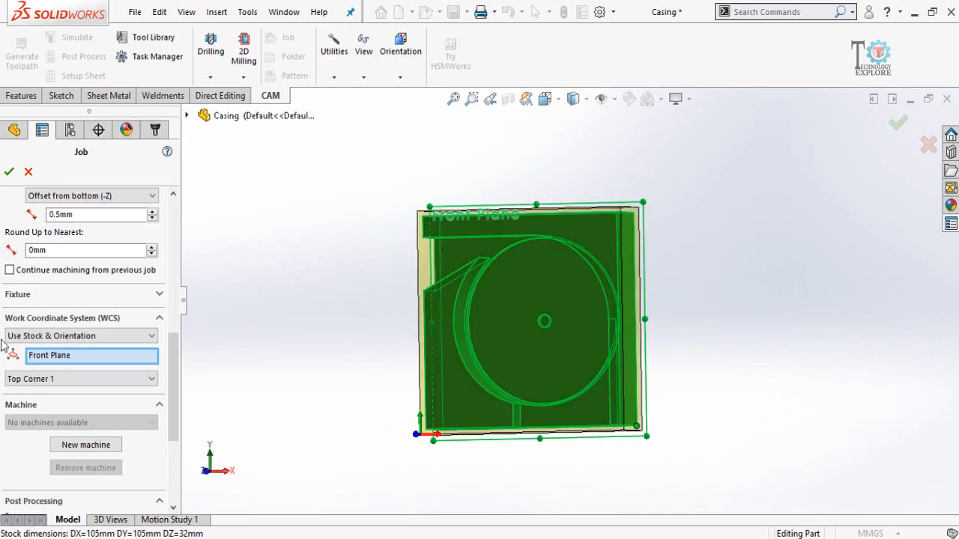
# Try a side face of the casing instead of Front Plane as the work coordinate system's orientation reference.
pyautogui.rightClick(53, 359)
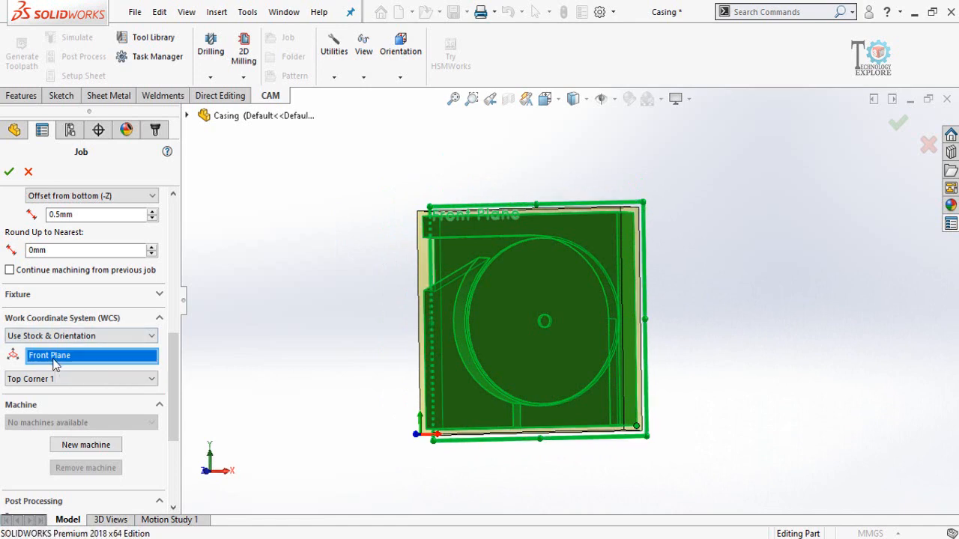
pyautogui.click(88, 369)
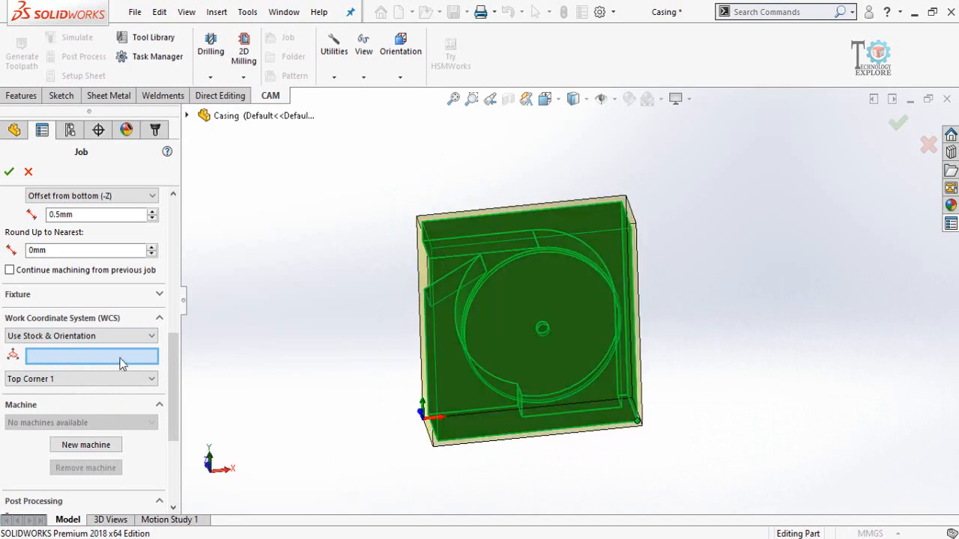
pyautogui.click(470, 423)
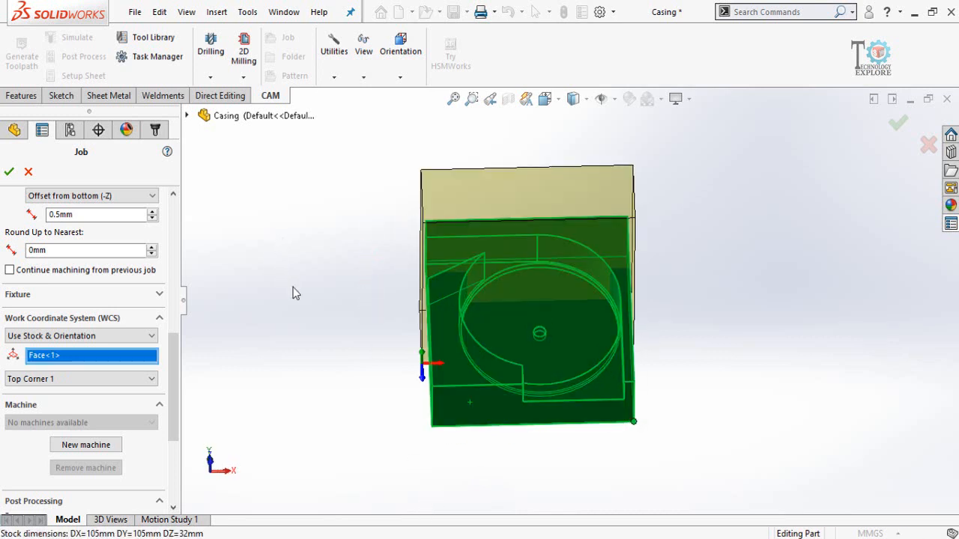
pyautogui.moveTo(363, 349); pyautogui.dragTo(361, 121, button='middle')
pyautogui.moveTo(366, 292); pyautogui.dragTo(374, 369, button='middle')
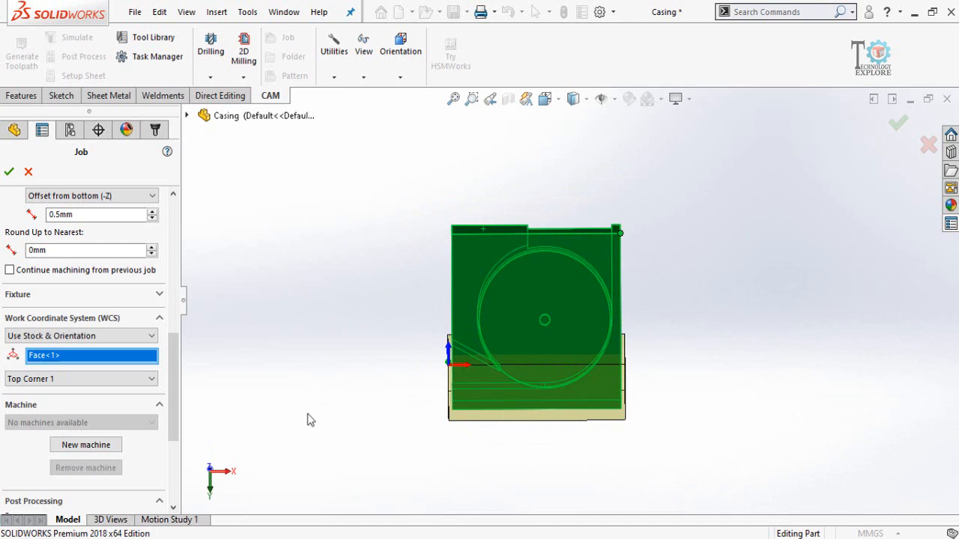
# Clear the face from the work coordinate system's orientation reference and select Front Plane in its place.
pyautogui.rightClick(64, 358)
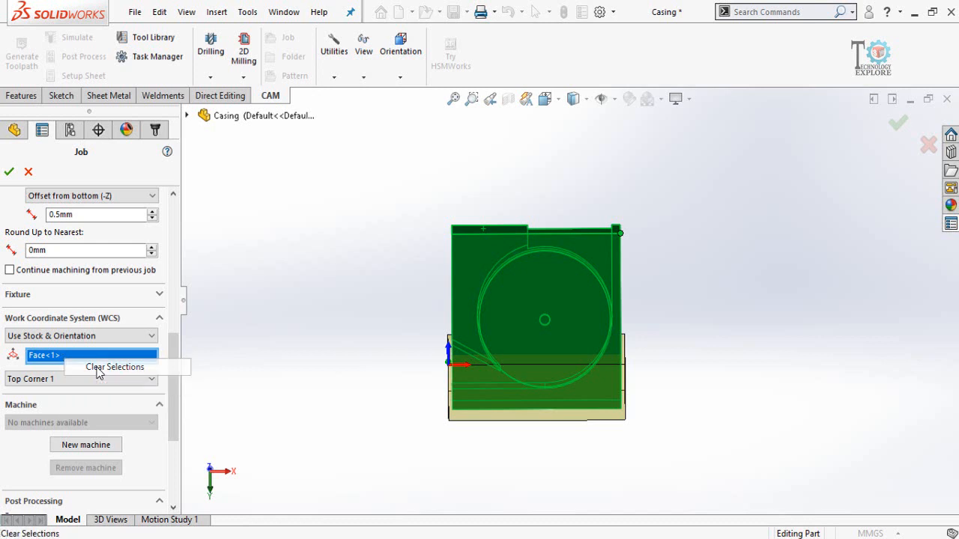
pyautogui.click(98, 368)
pyautogui.moveTo(404, 148); pyautogui.dragTo(381, 379, button='middle')
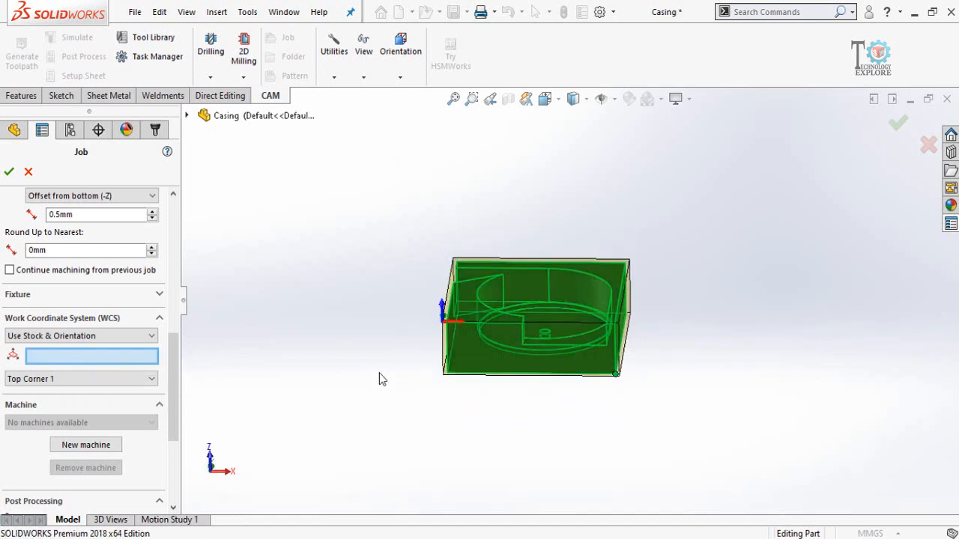
pyautogui.click(188, 116)
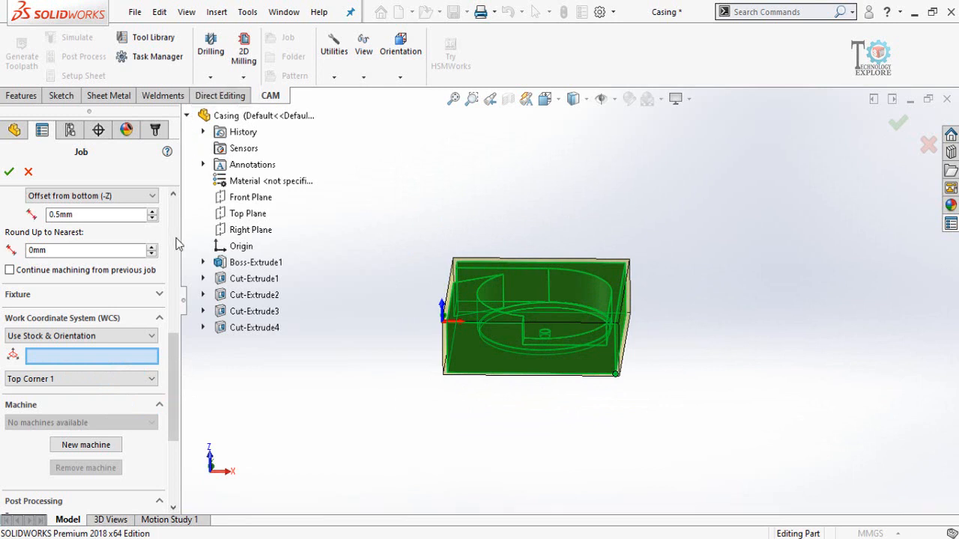
pyautogui.click(250, 198)
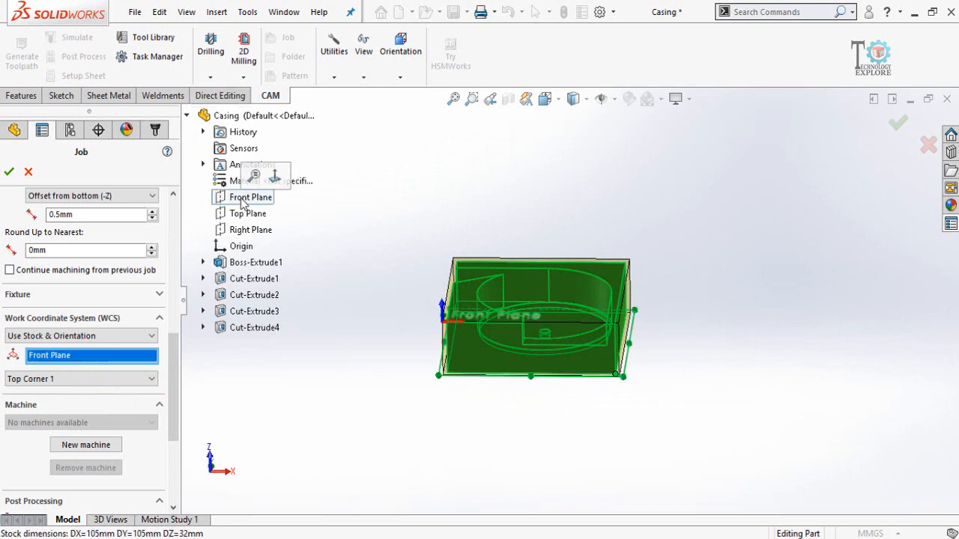
pyautogui.moveTo(413, 248); pyautogui.dragTo(366, 280, button='middle')
# Review the remaining machine, post-processing and stock settings, and accept the milling job.
pyautogui.moveTo(167, 370); pyautogui.dragTo(177, 404)
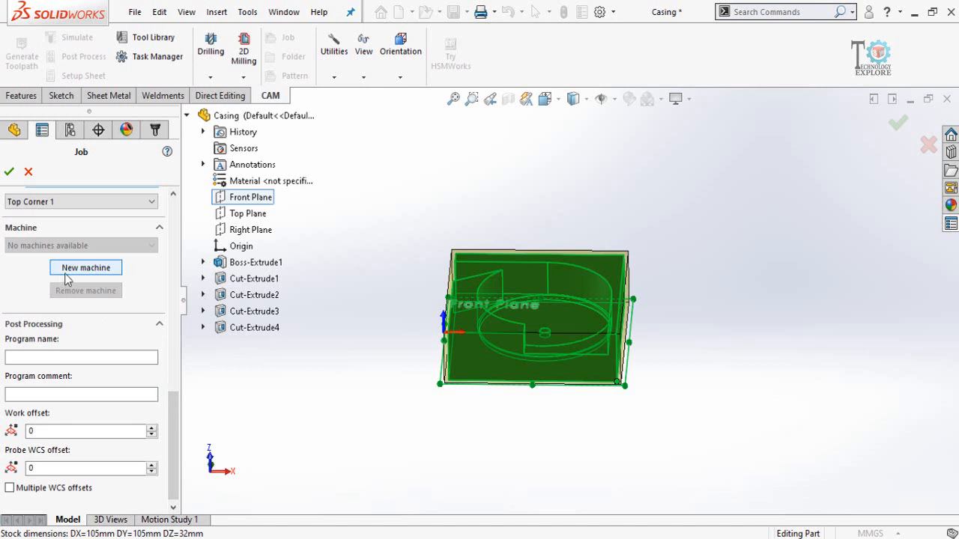
pyautogui.moveTo(174, 421); pyautogui.dragTo(182, 225)
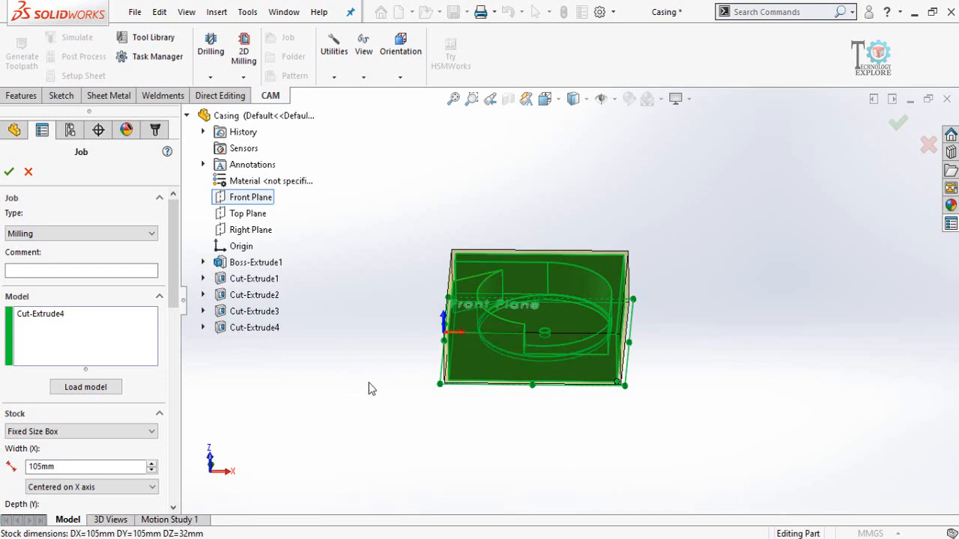
pyautogui.click(9, 171)
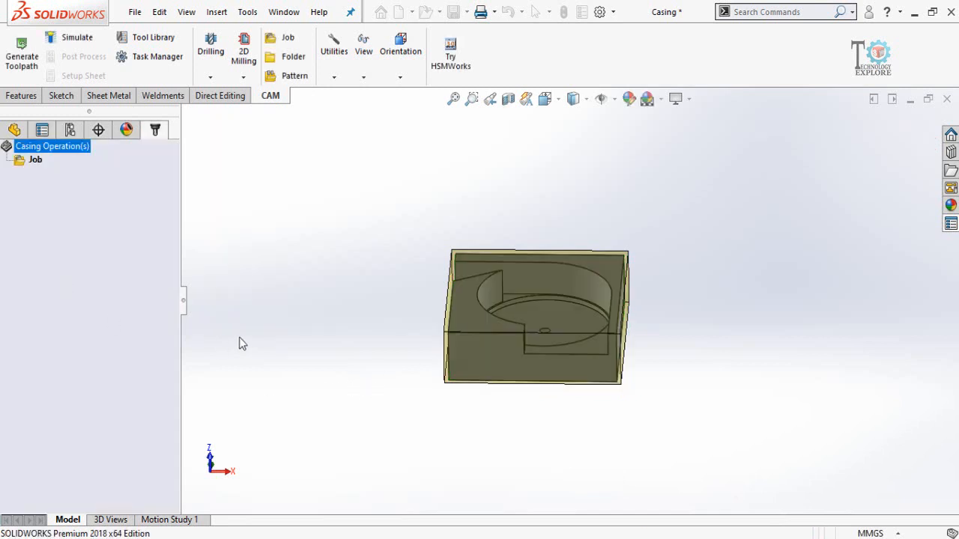
# Examine the casing from several angles and check whether its two uppermost faces lie at the same height.
pyautogui.moveTo(310, 303); pyautogui.dragTo(383, 293, button='middle')
pyautogui.scroll(-2, 624, 299)
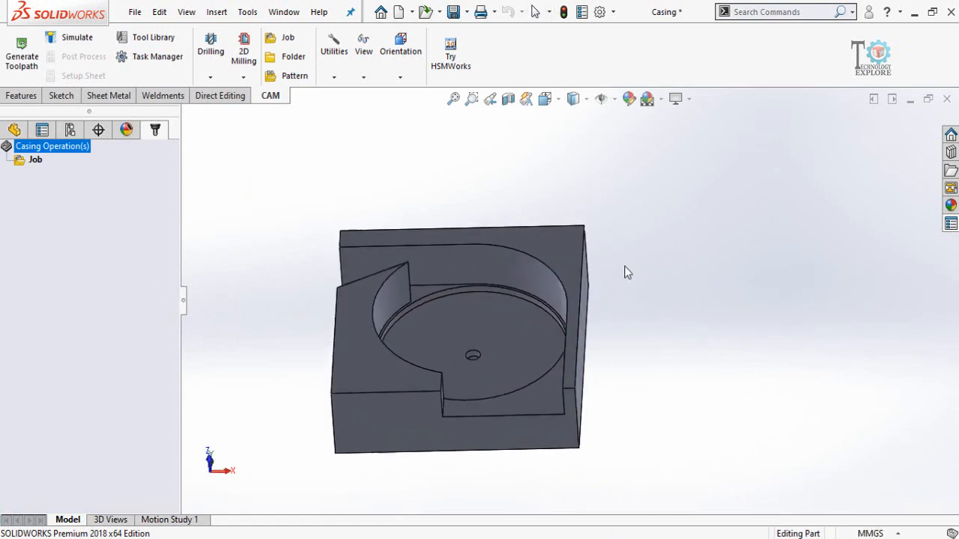
pyautogui.moveTo(552, 268); pyautogui.dragTo(563, 218, button='middle')
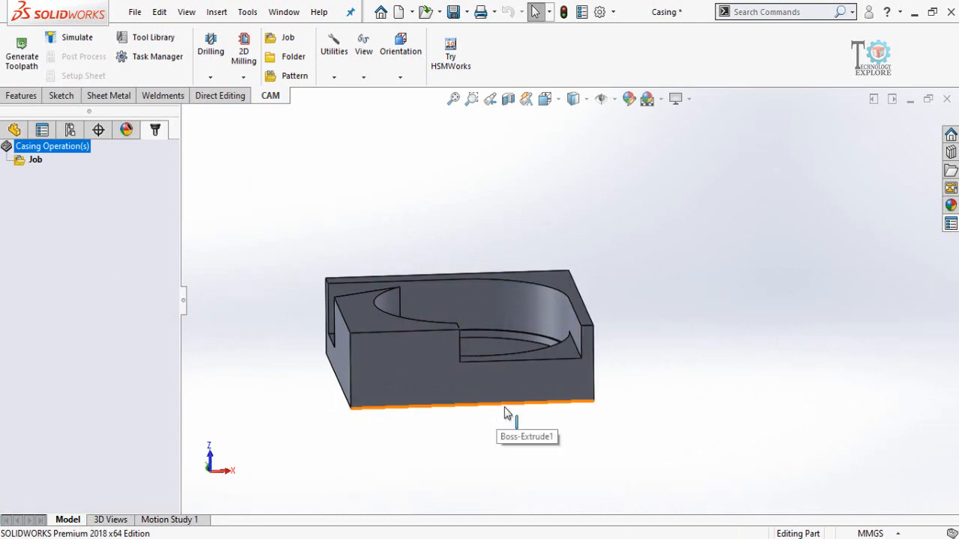
pyautogui.moveTo(562, 285)
pyautogui.mouseDown(button='middle')
pyautogui.moveTo(571, 283)
pyautogui.moveTo(564, 278)
pyautogui.mouseUp(button='middle')
pyautogui.click(559, 271)
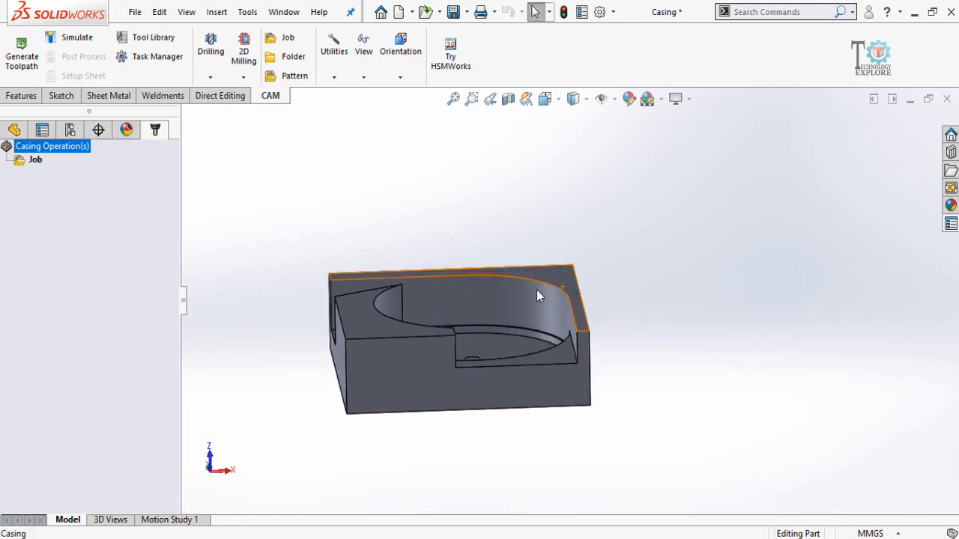
pyautogui.keyDown('ctrl'); pyautogui.click(360, 332); pyautogui.keyUp('ctrl')
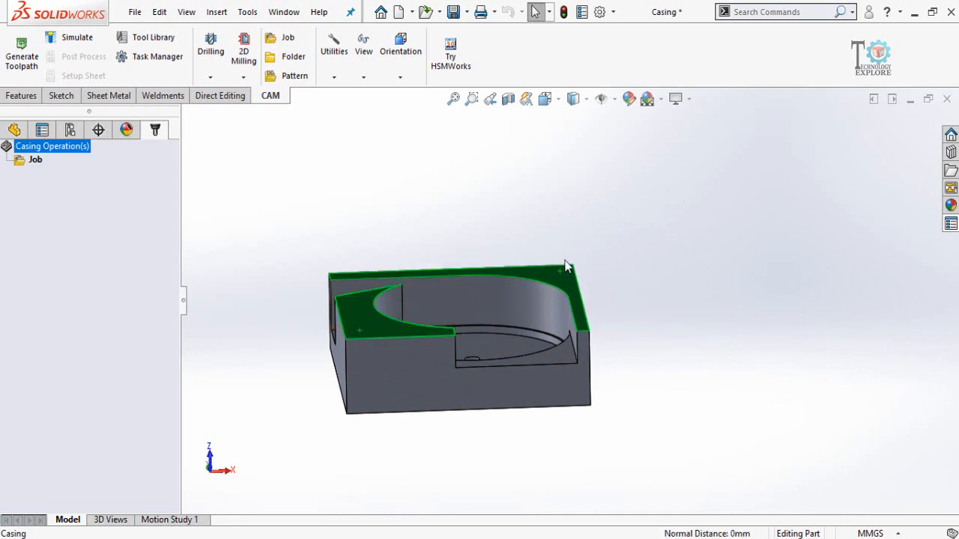
pyautogui.moveTo(506, 222); pyautogui.dragTo(501, 244, button='middle')
pyautogui.press('Escape')
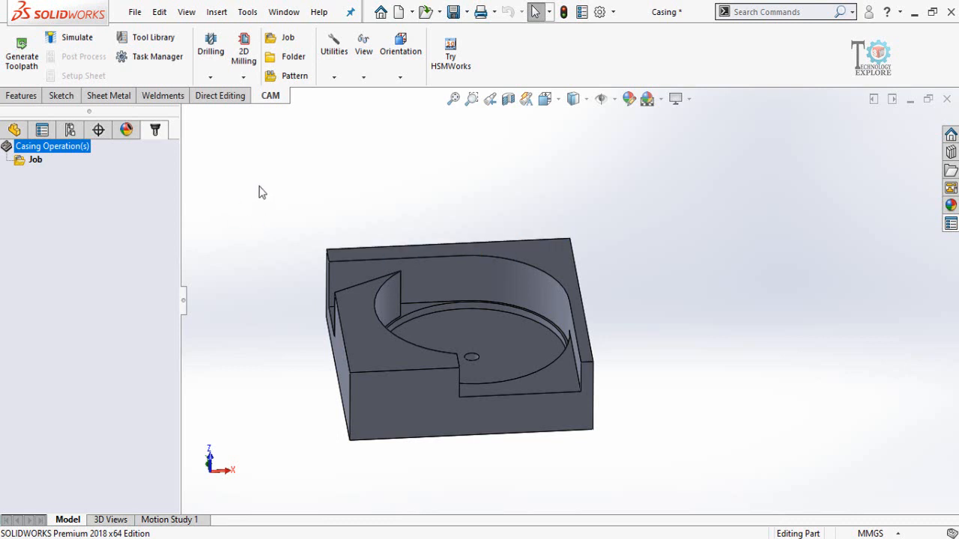
# Start a 2D milling Face operation on the casing and inspect its facing boundary and work origin.
pyautogui.click(245, 78)
pyautogui.click(254, 98)
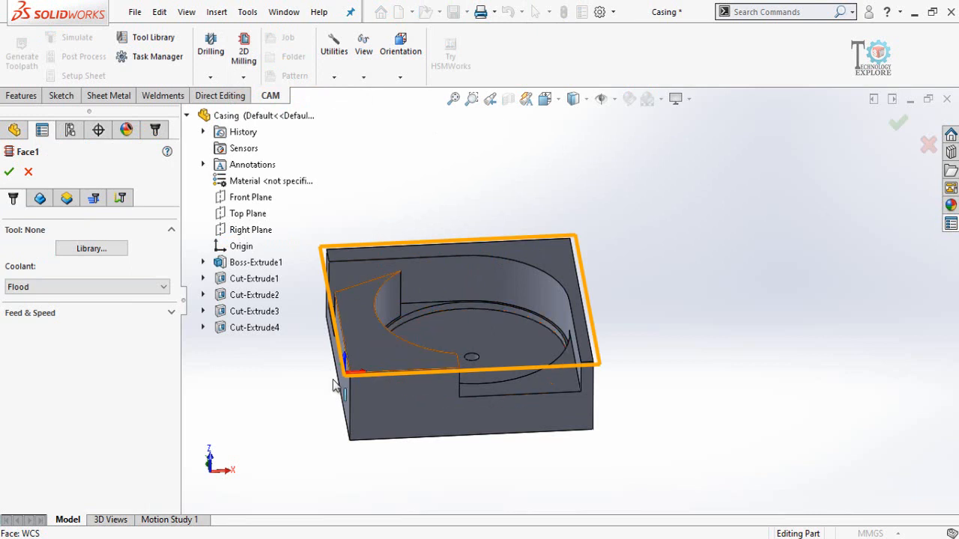
pyautogui.moveTo(321, 469)
pyautogui.mouseDown(button='middle')
pyautogui.moveTo(308, 463)
pyautogui.moveTo(316, 470)
pyautogui.mouseUp(button='middle')
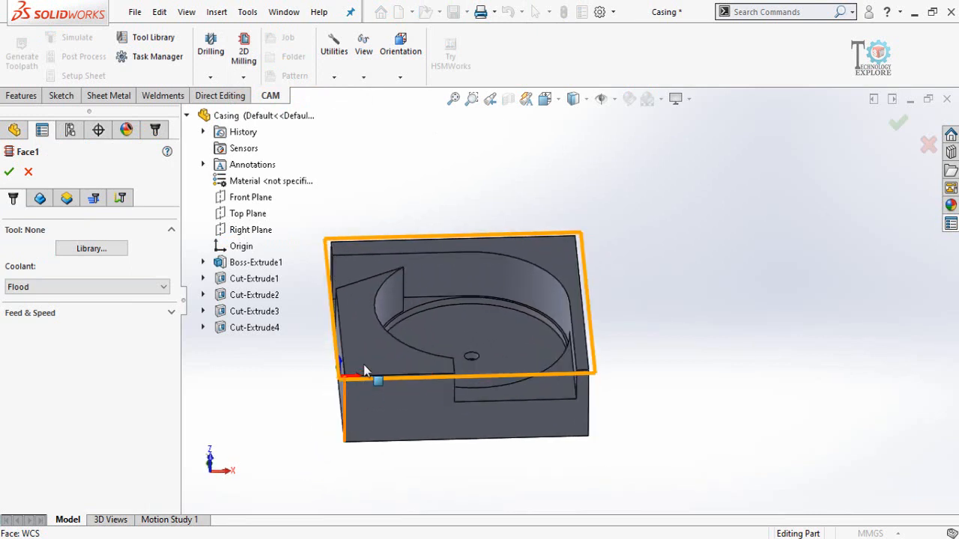
pyautogui.scroll(4, 362, 327)
pyautogui.scroll(-1, 522, 319)
pyautogui.scroll(-1, 522, 319)
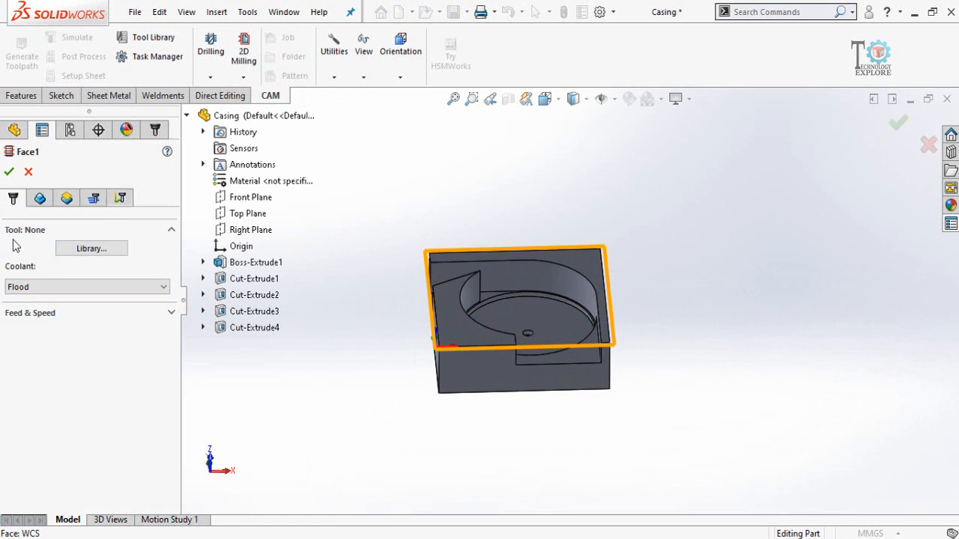
# Create a new mill tool for the Face operation and set its tool number to 1.
pyautogui.click(82, 254)
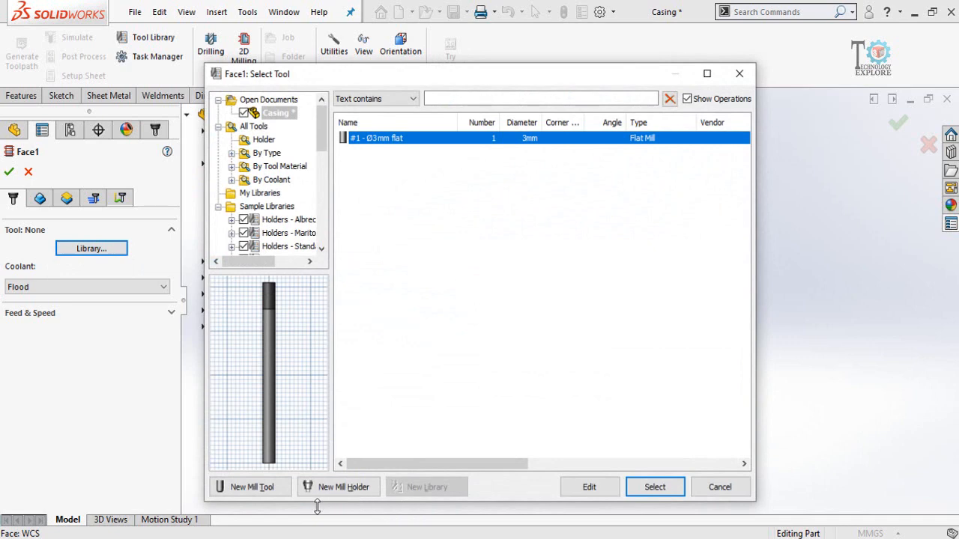
pyautogui.click(249, 491)
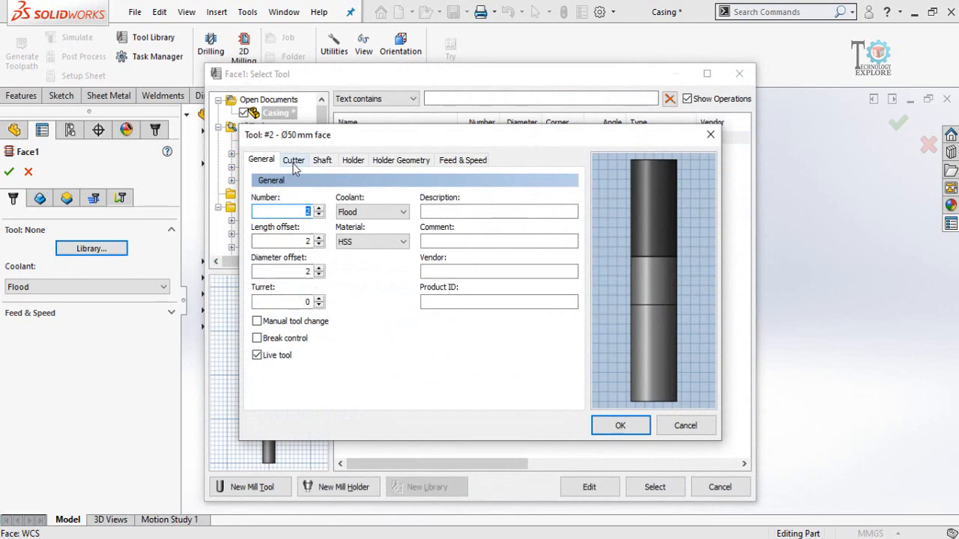
pyautogui.click(298, 212)
pyautogui.doubleClick(307, 212)
pyautogui.write('1')
# Set the new tool's coolant to Disabled.
pyautogui.click(351, 216)
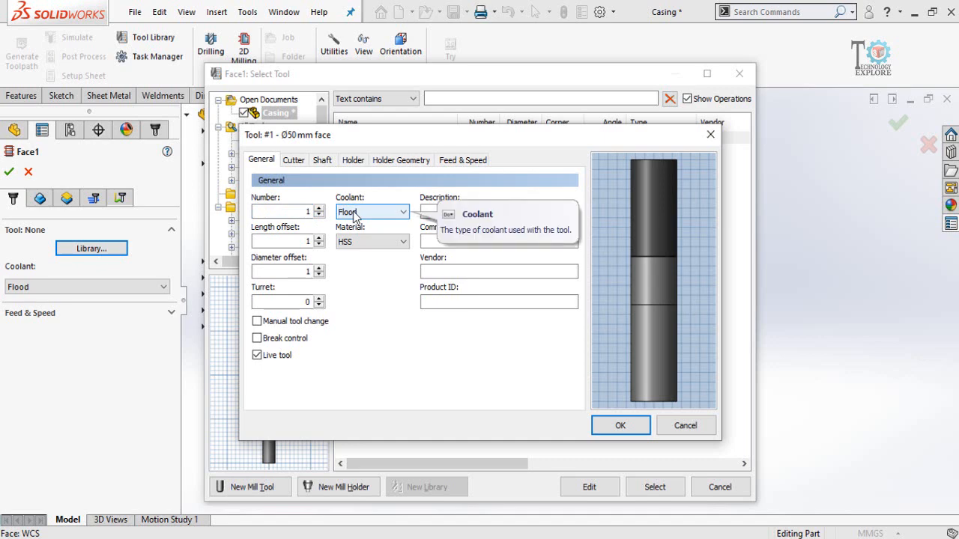
pyautogui.click(356, 217)
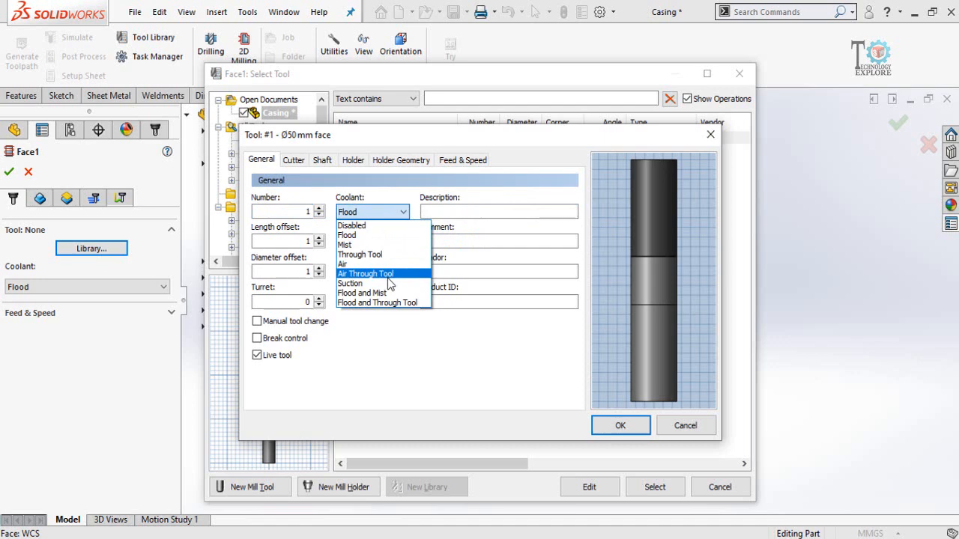
pyautogui.click(350, 227)
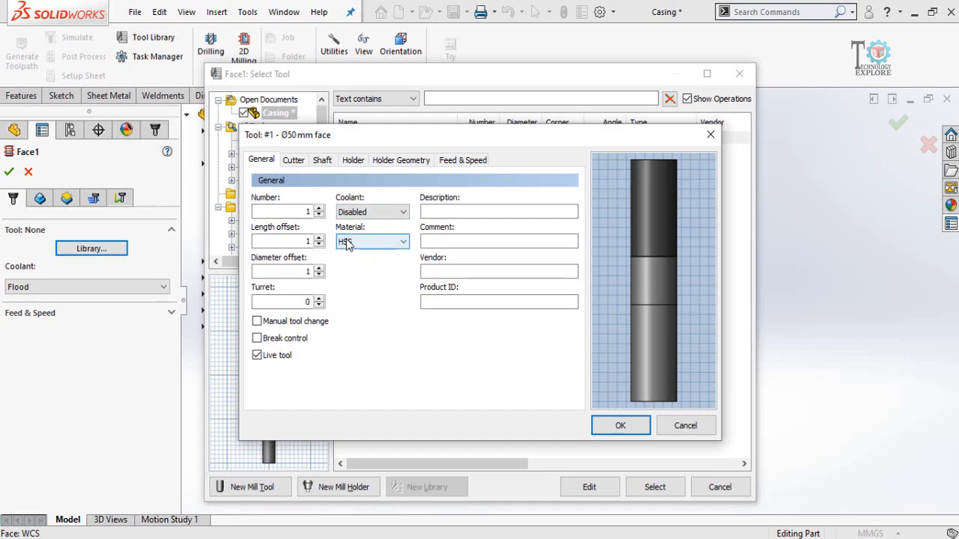
# Define the new tool's cutter as a Flat Mill with a diameter of 3.5 mm.
pyautogui.click(293, 160)
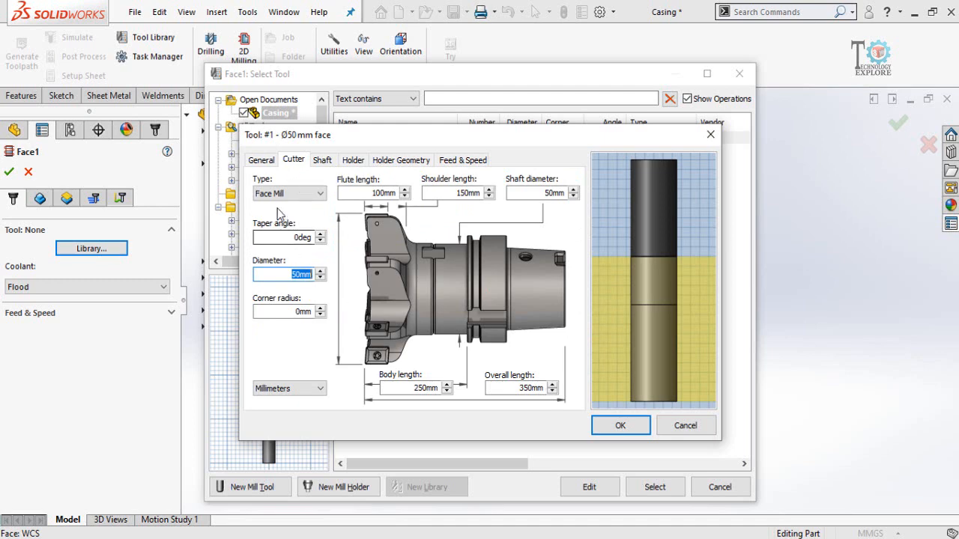
pyautogui.click(281, 193)
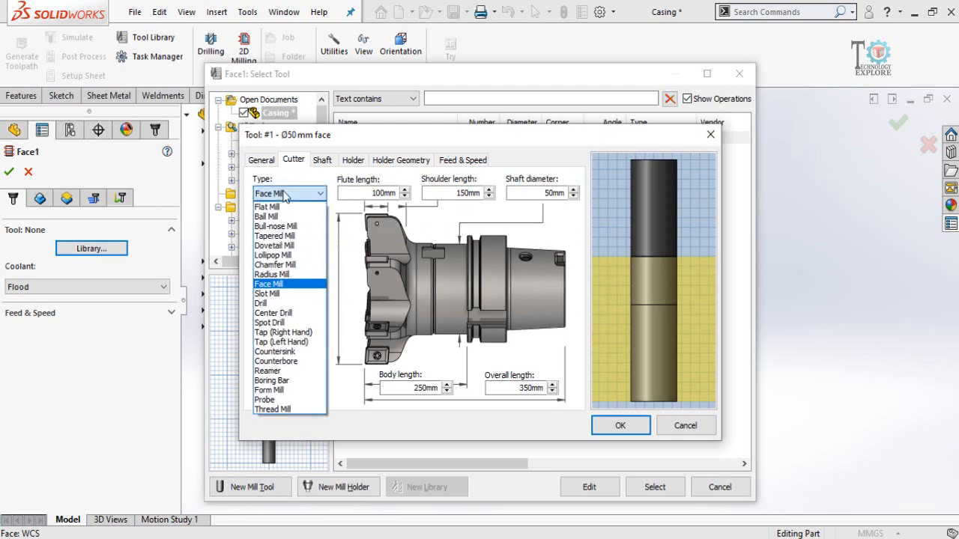
pyautogui.click(271, 210)
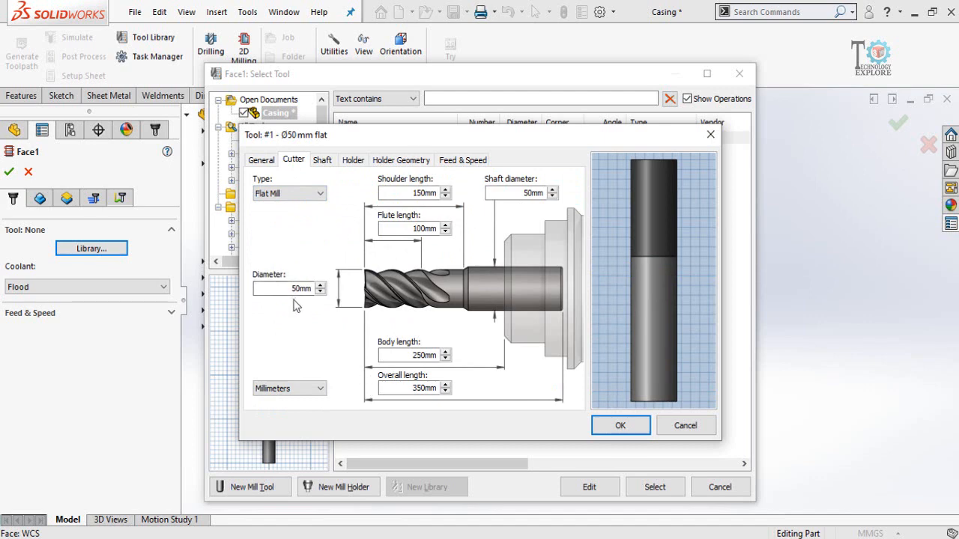
pyautogui.moveTo(290, 288); pyautogui.dragTo(335, 292)
pyautogui.write('3.5')
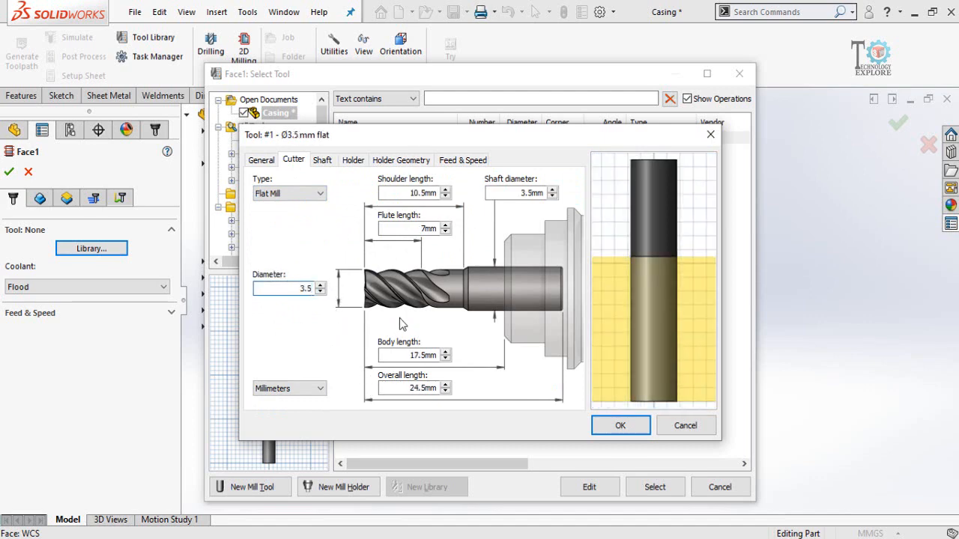
# Set the flat mill's shoulder length to 31 mm and flute length to 25 mm, and open its unit choices.
pyautogui.doubleClick(413, 194)
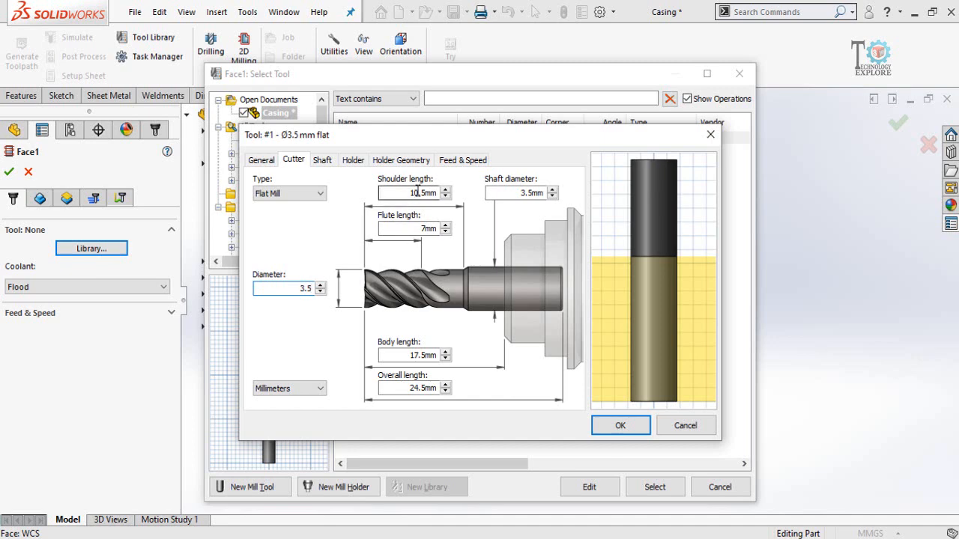
pyautogui.press('BackSpace')
pyautogui.hotkey('ctrl', 'z')
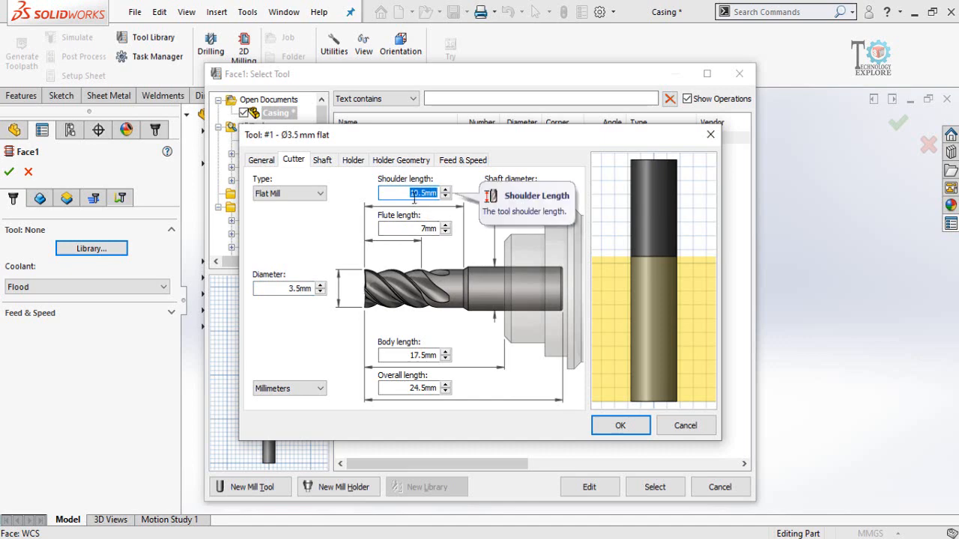
pyautogui.write('31')
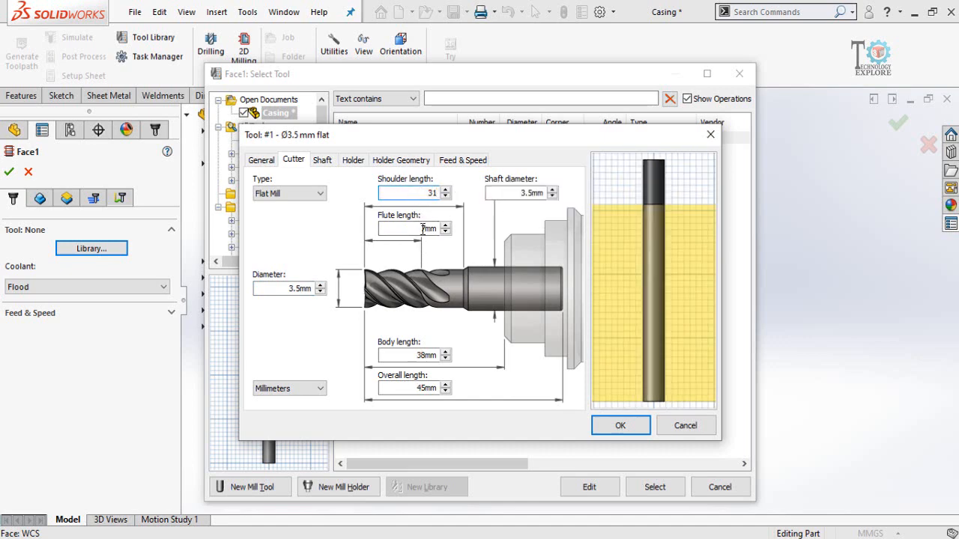
pyautogui.press('Tab')
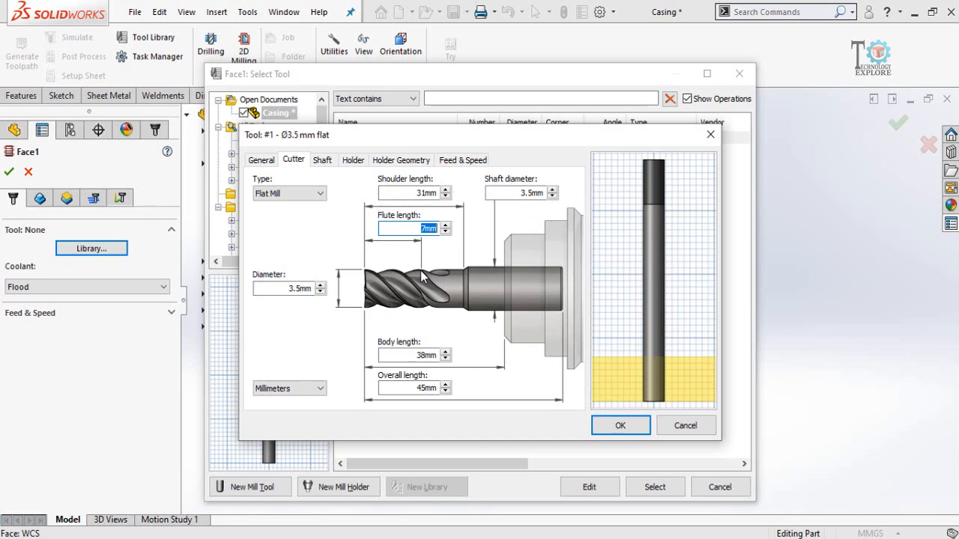
pyautogui.write('25')
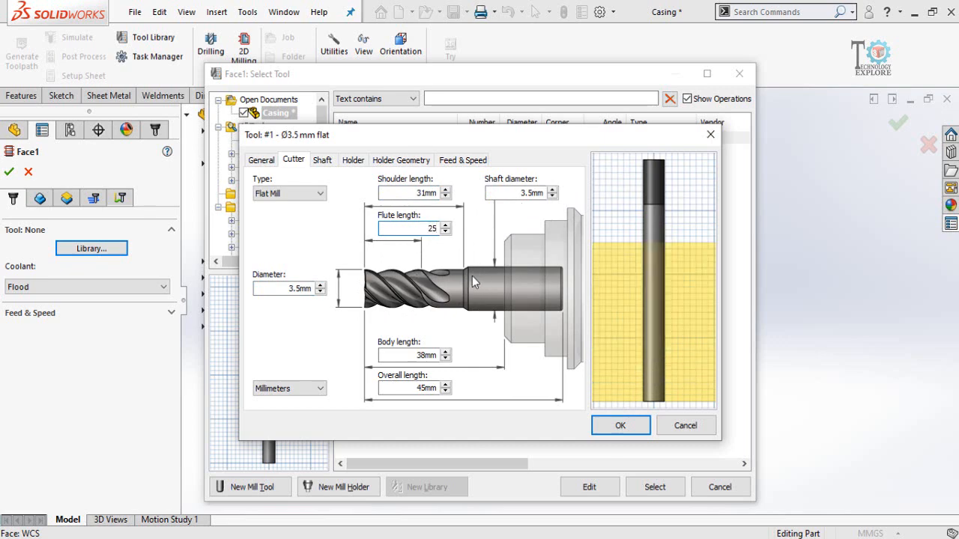
pyautogui.press('Tab')
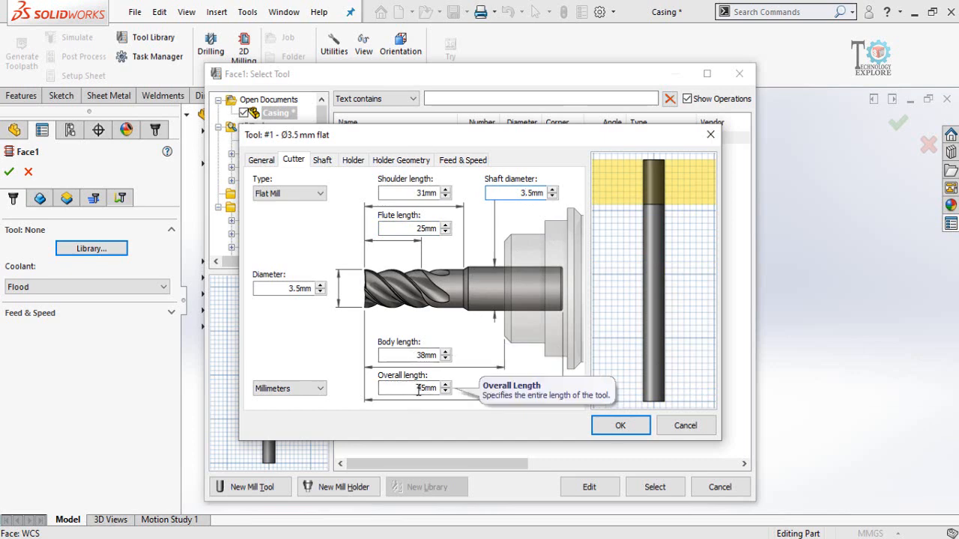
pyautogui.click(304, 397)
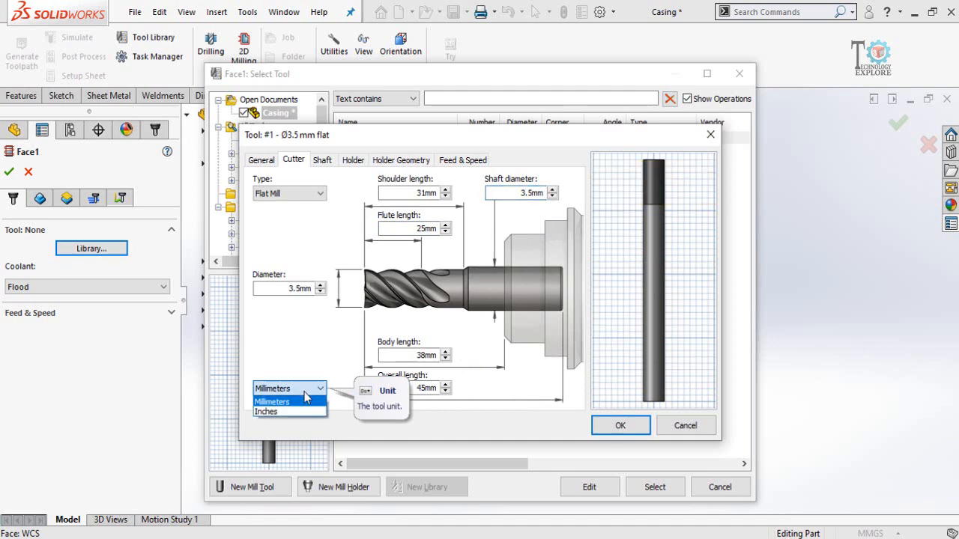
# Keep the tool unit as Millimeters and set the tool's spindle speed to 15000 rpm.
pyautogui.click(377, 421)
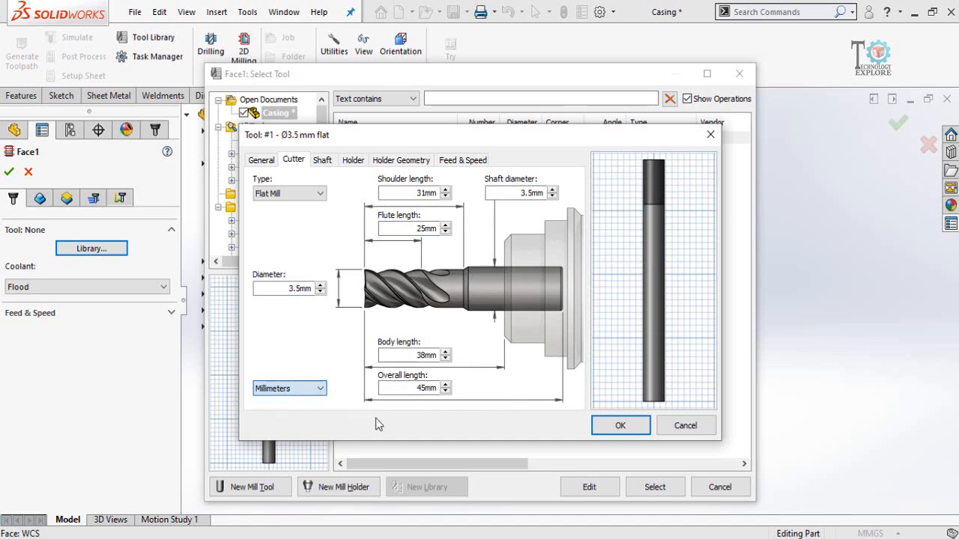
pyautogui.click(300, 162)
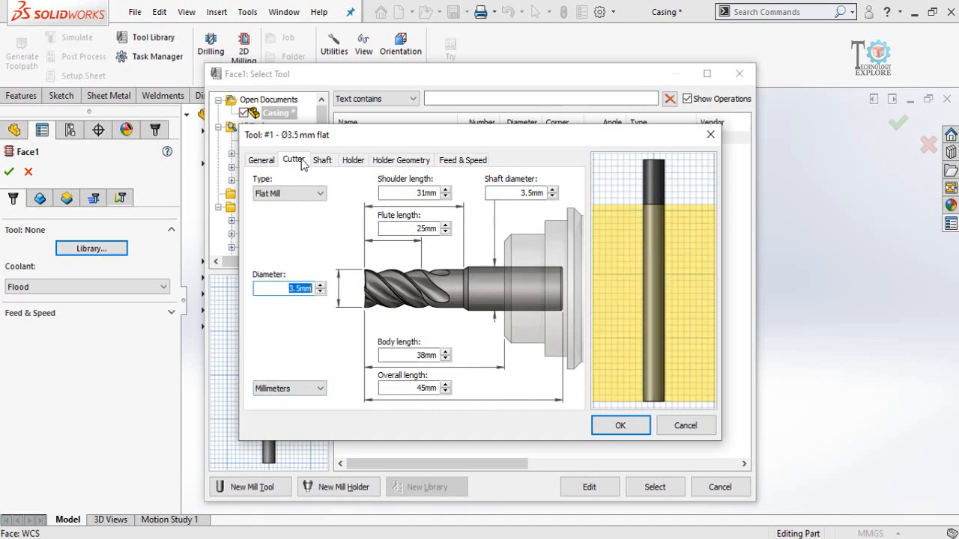
pyautogui.click(454, 162)
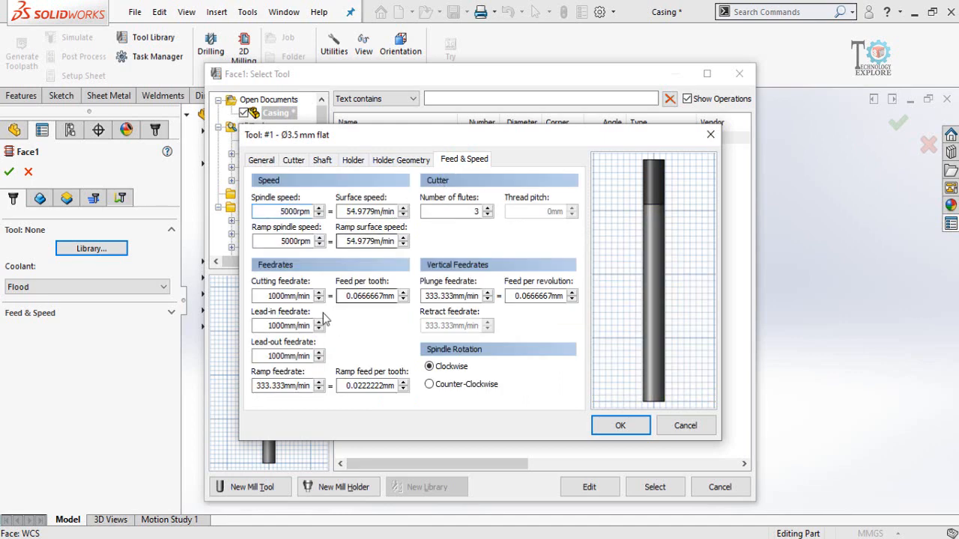
pyautogui.doubleClick(298, 211)
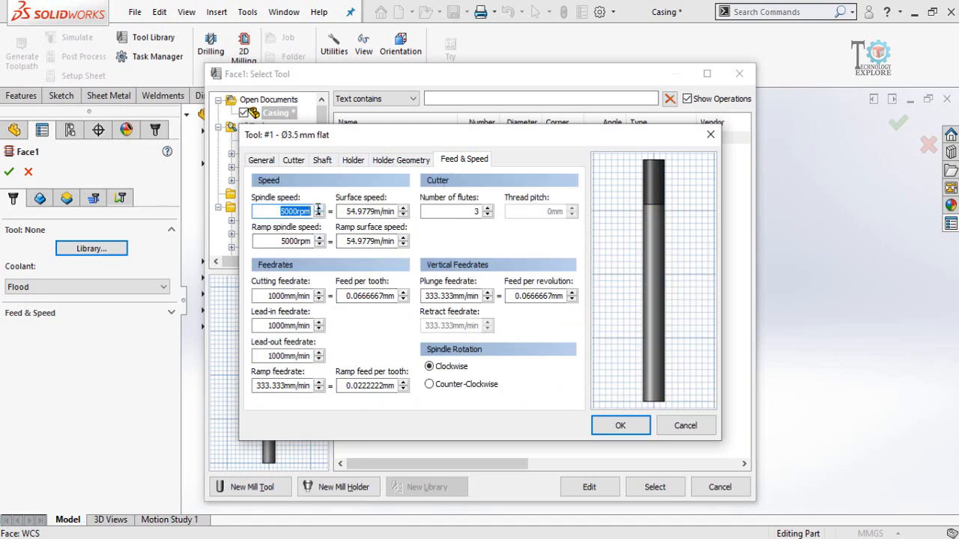
pyautogui.write('15000')
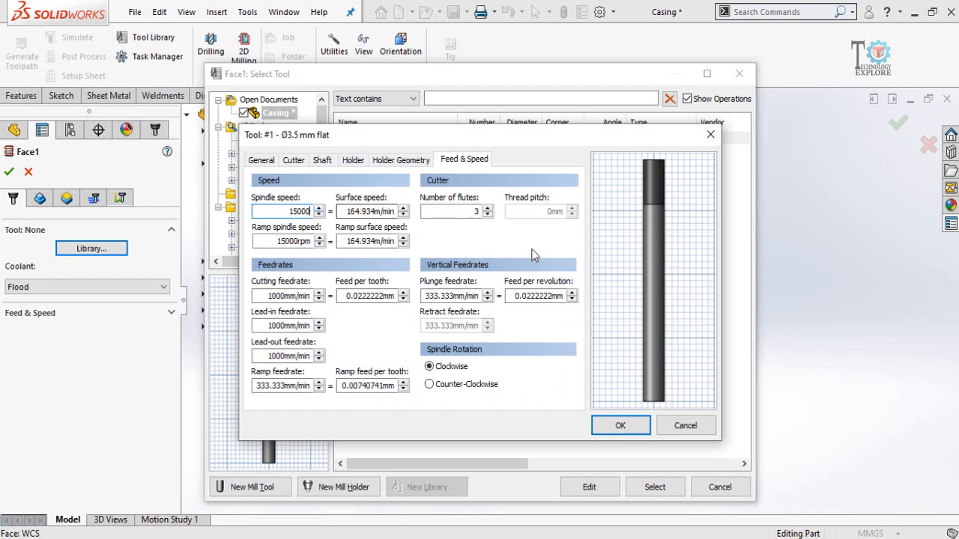
# Set the flat mill's number of flutes to 4.
pyautogui.doubleClick(471, 212)
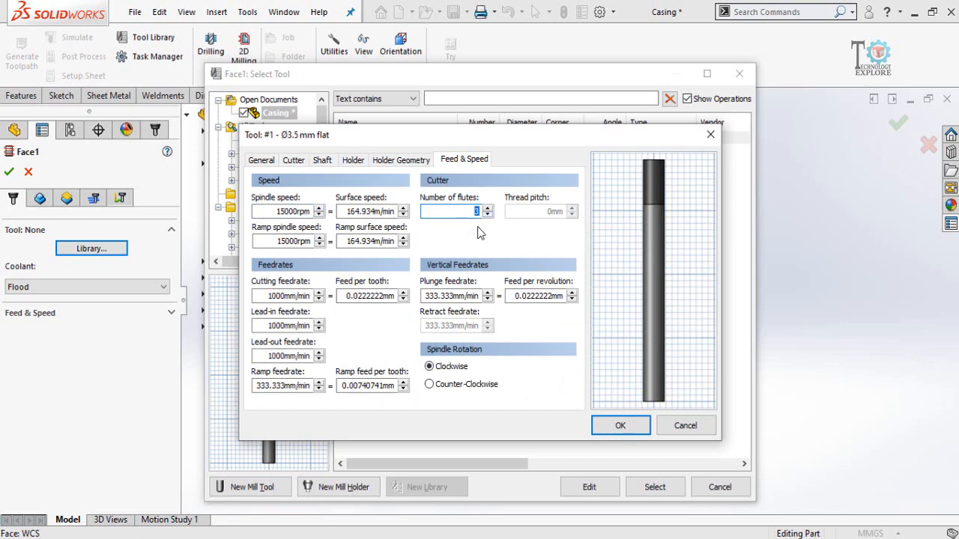
pyautogui.click(292, 160)
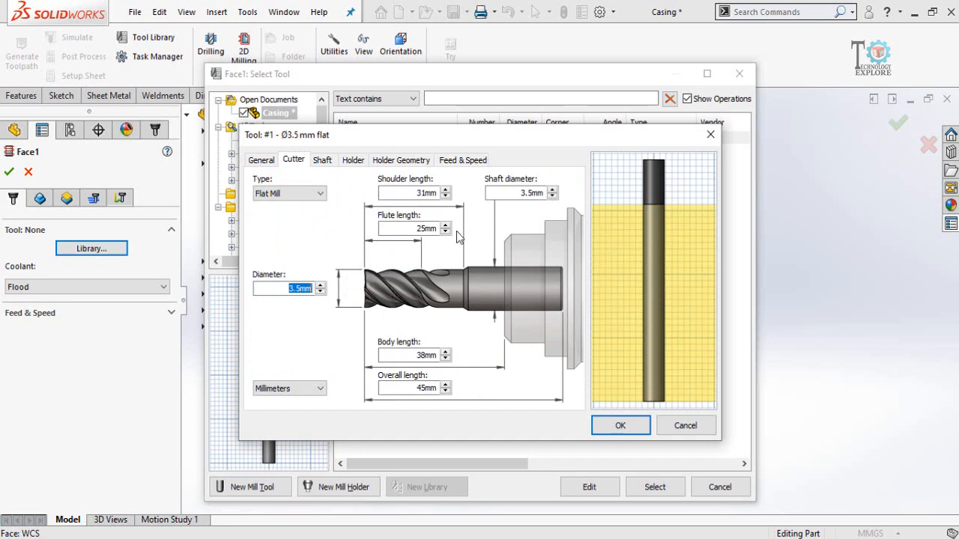
pyautogui.click(463, 160)
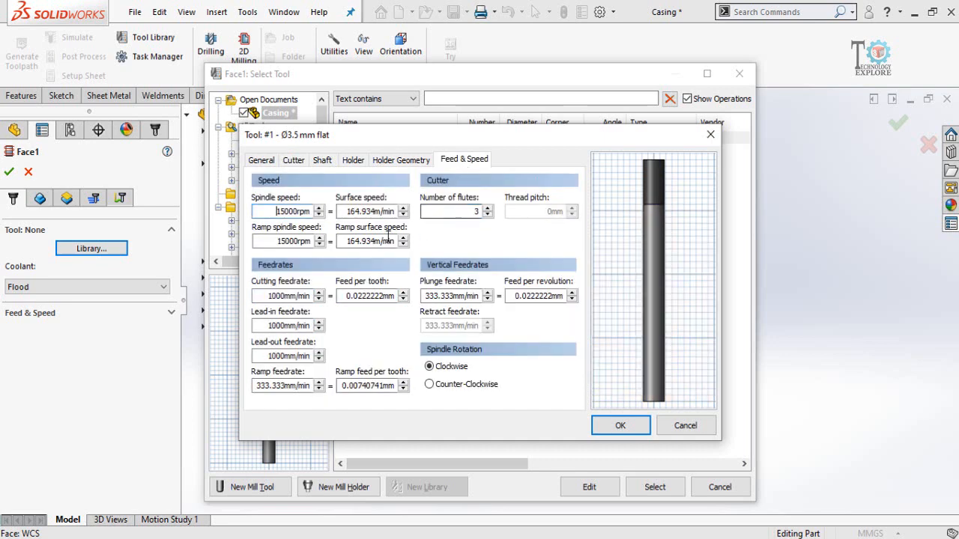
pyautogui.doubleClick(471, 211)
pyautogui.write('4')
pyautogui.press('Tab')
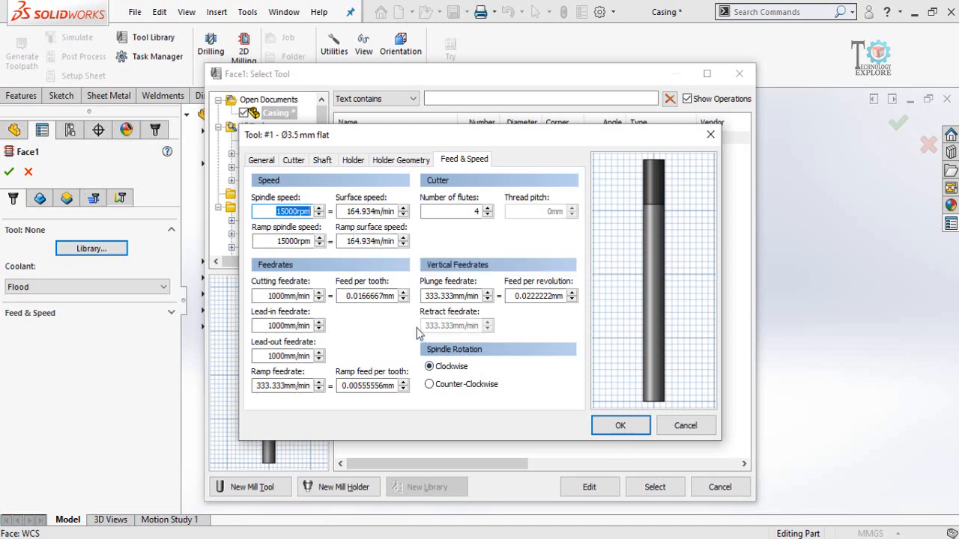
# Set the tool's cutting feedrate to 300 mm/min.
pyautogui.moveTo(268, 296); pyautogui.dragTo(287, 297)
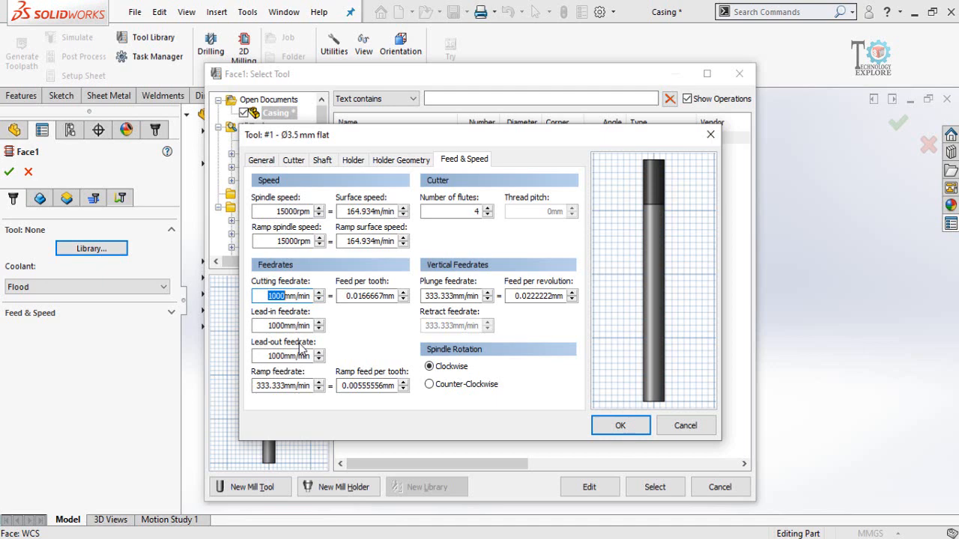
pyautogui.write('300')
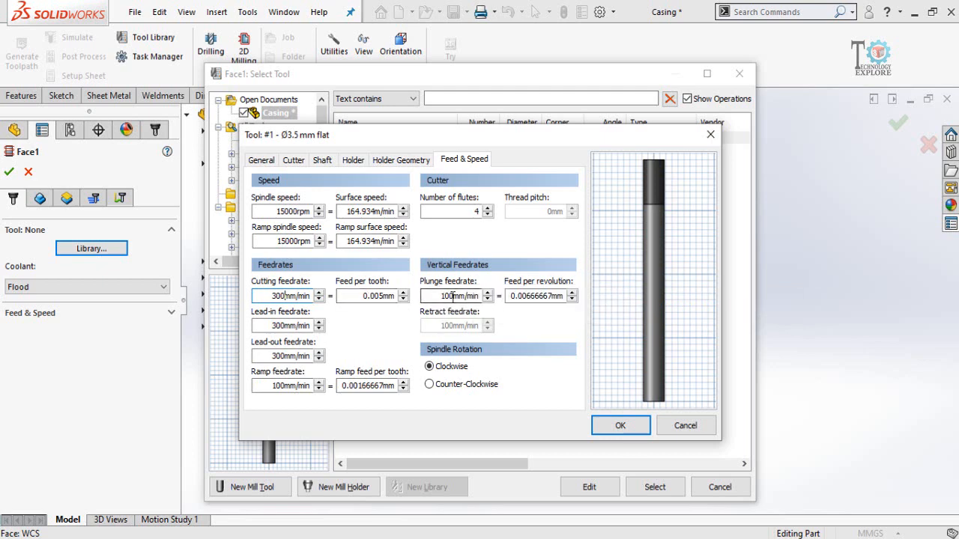
pyautogui.doubleClick(439, 297)
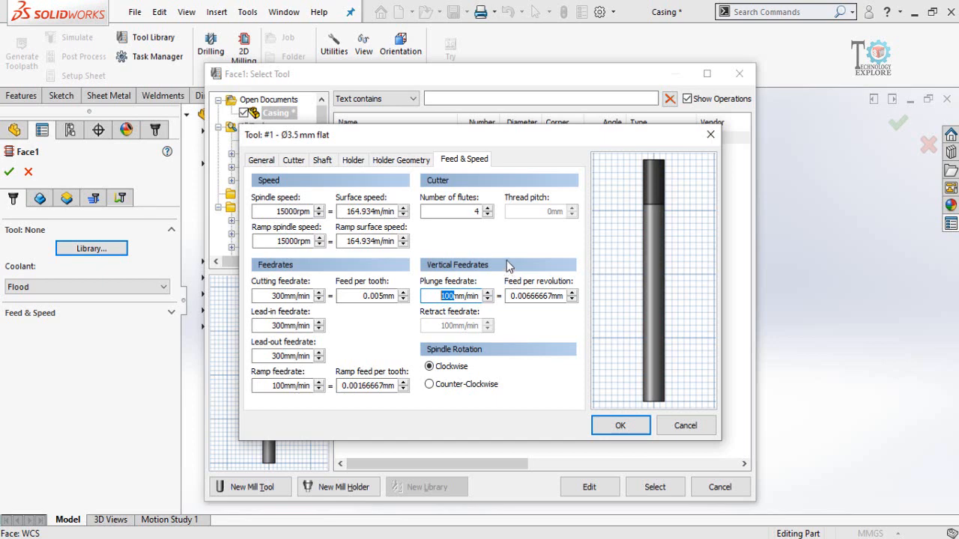
pyautogui.click(450, 296)
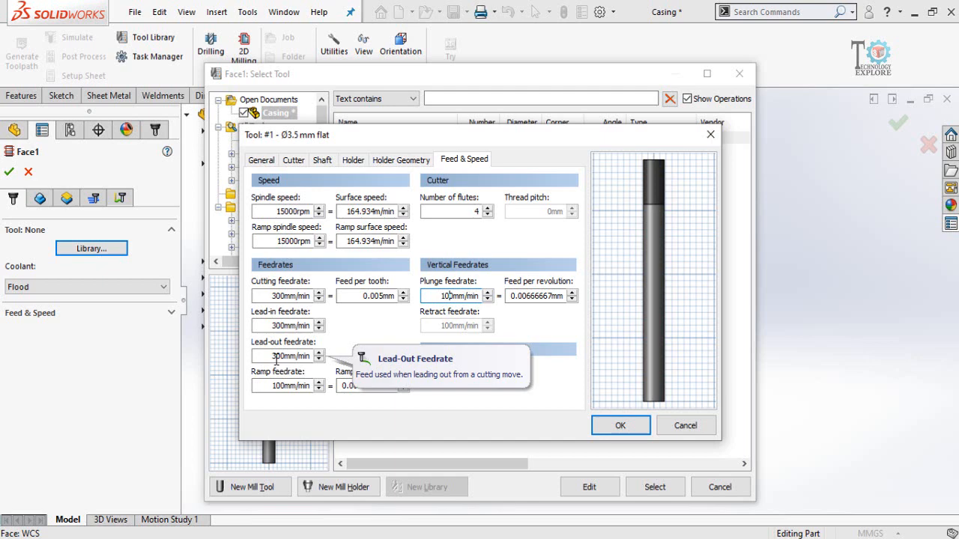
# Set both the lead-in and lead-out feedrates to 500 mm/min.
pyautogui.click(289, 325)
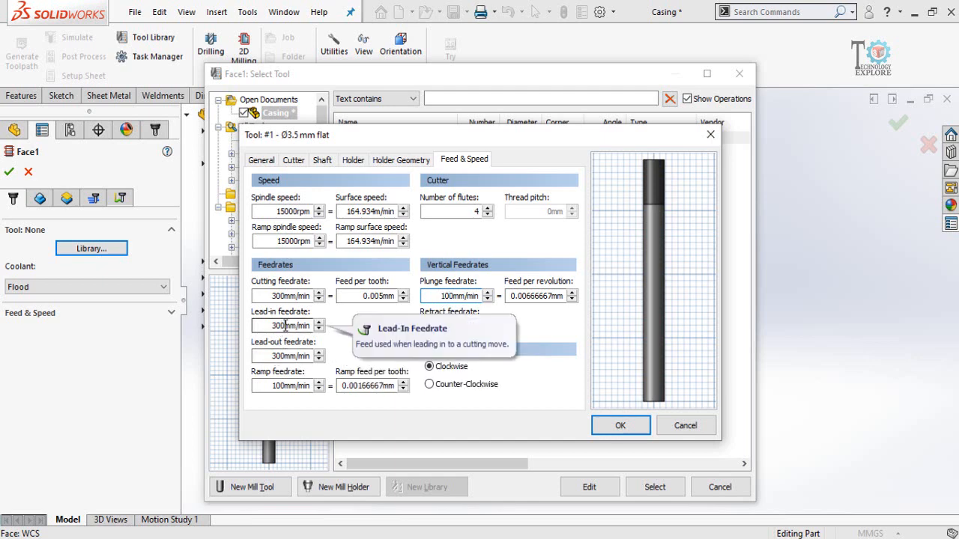
pyautogui.moveTo(287, 325); pyautogui.dragTo(250, 332)
pyautogui.write('500')
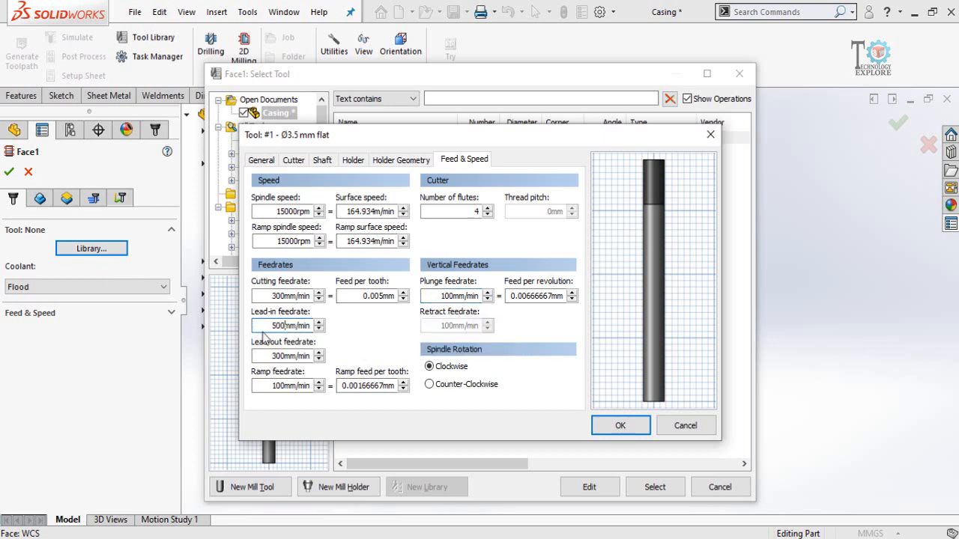
pyautogui.click(284, 356)
pyautogui.moveTo(283, 356); pyautogui.dragTo(246, 360)
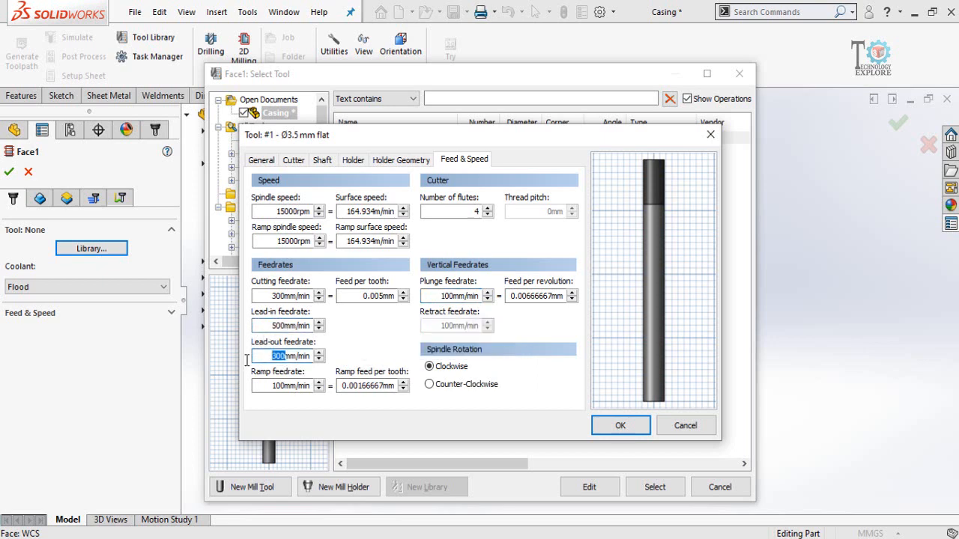
pyautogui.write('500')
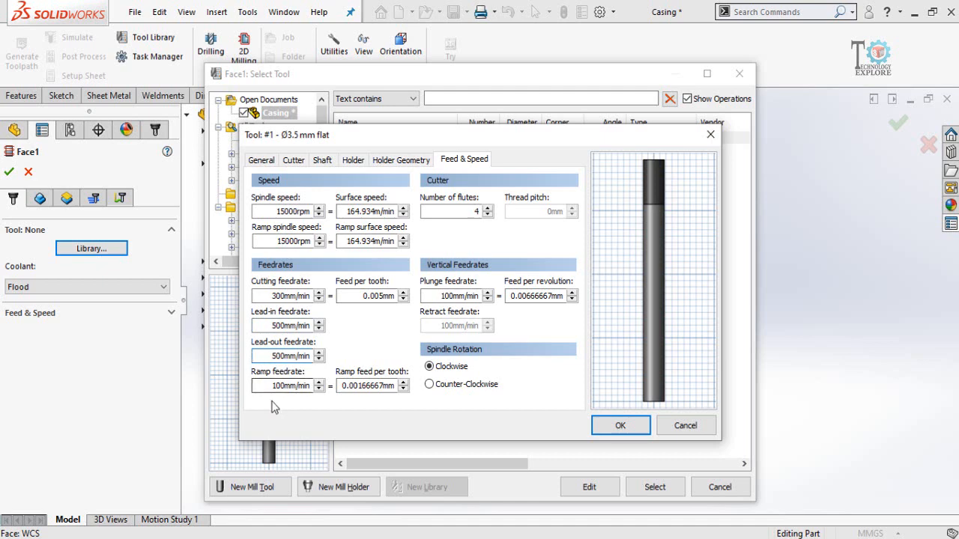
# Accept the tool definition and assign the new 3.5 mm flat mill to the Face operation.
pyautogui.click(281, 386)
pyautogui.click(274, 387)
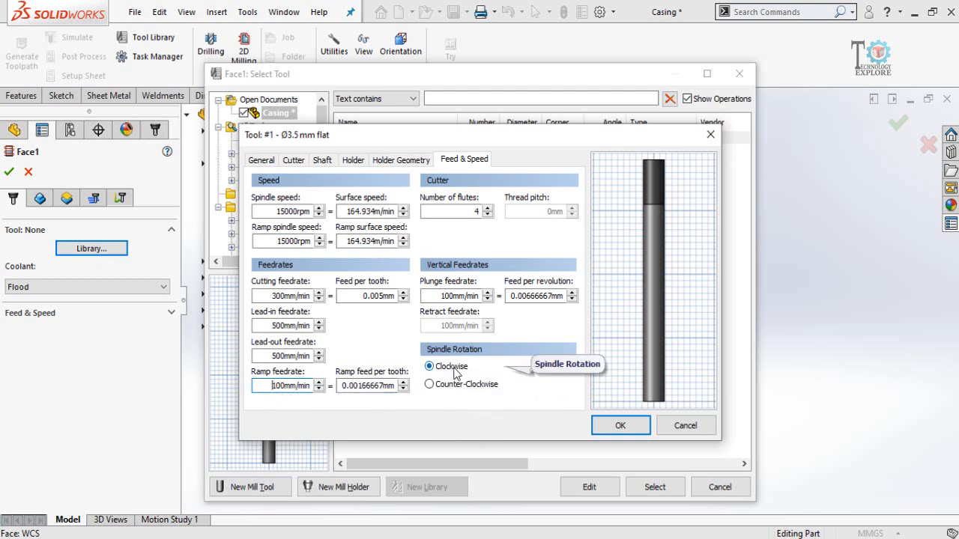
pyautogui.click(619, 426)
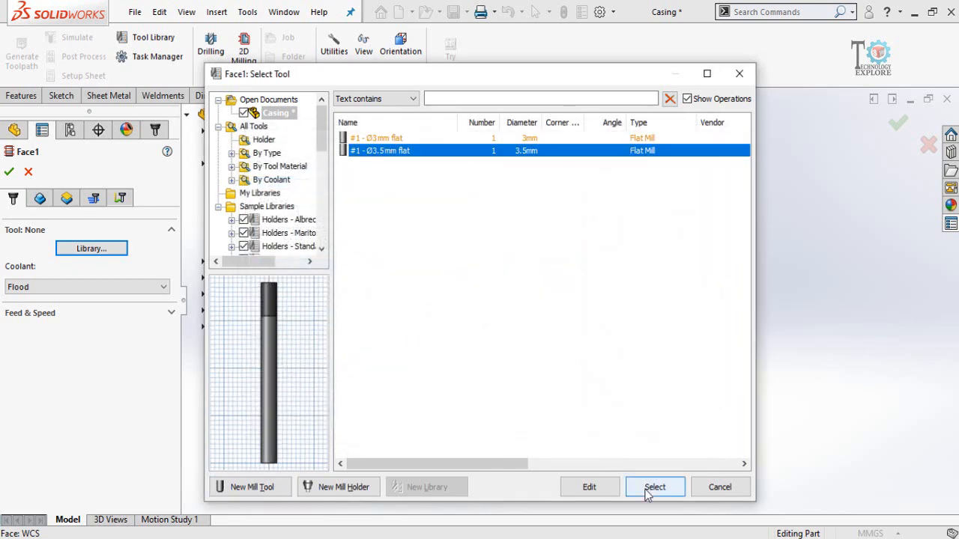
pyautogui.click(649, 495)
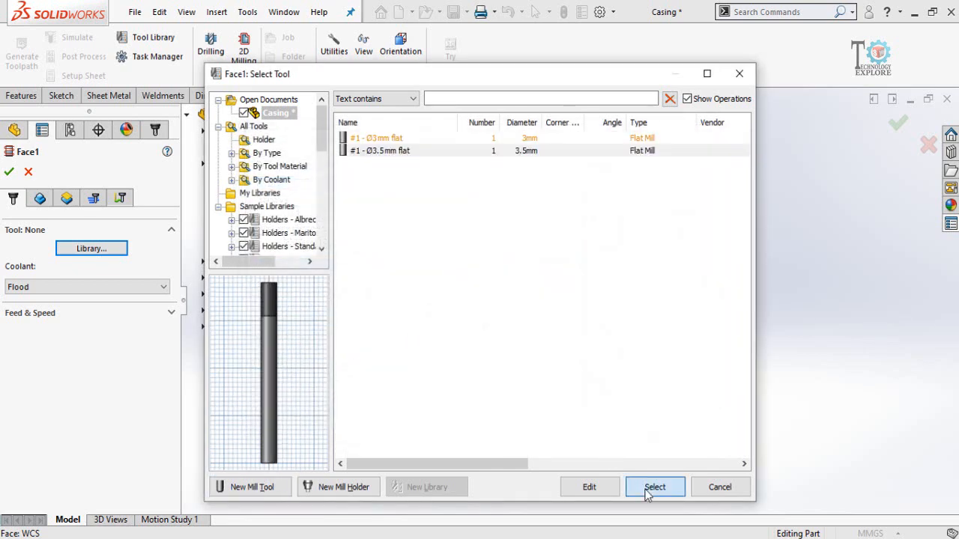
pyautogui.scroll(-3, 4, 338)
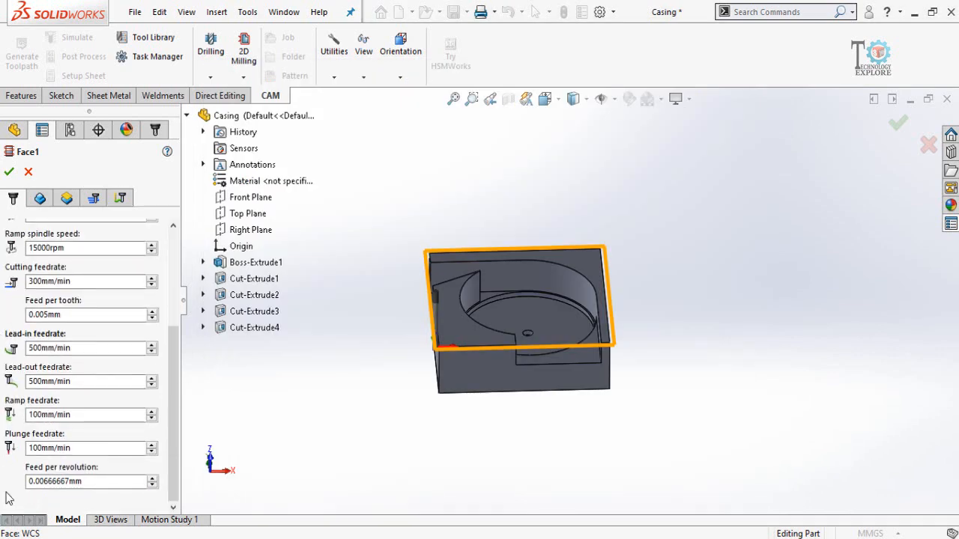
pyautogui.scroll(5, 9, 499)
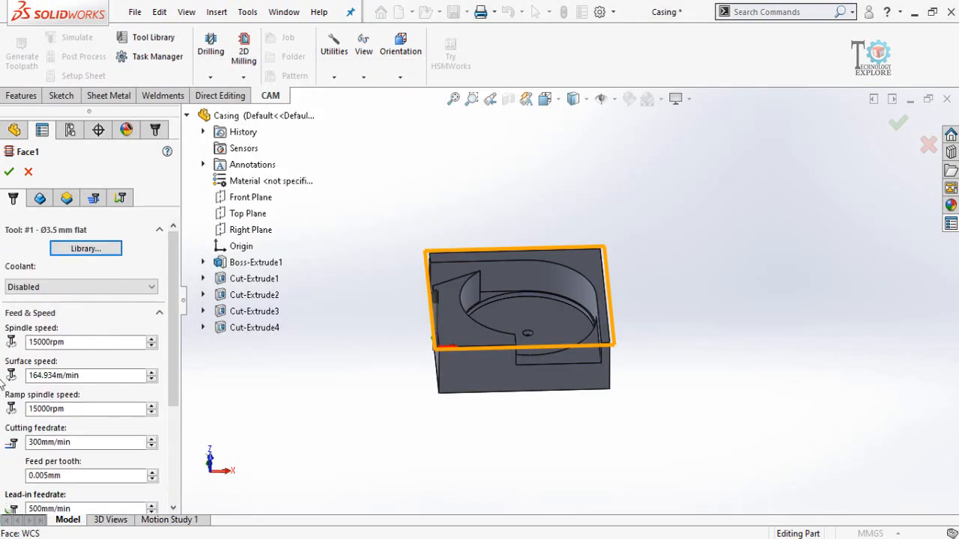
# Define the Face operation's stock contours from the casing's two uppermost faces on either side of the circular pocket.
pyautogui.click(39, 204)
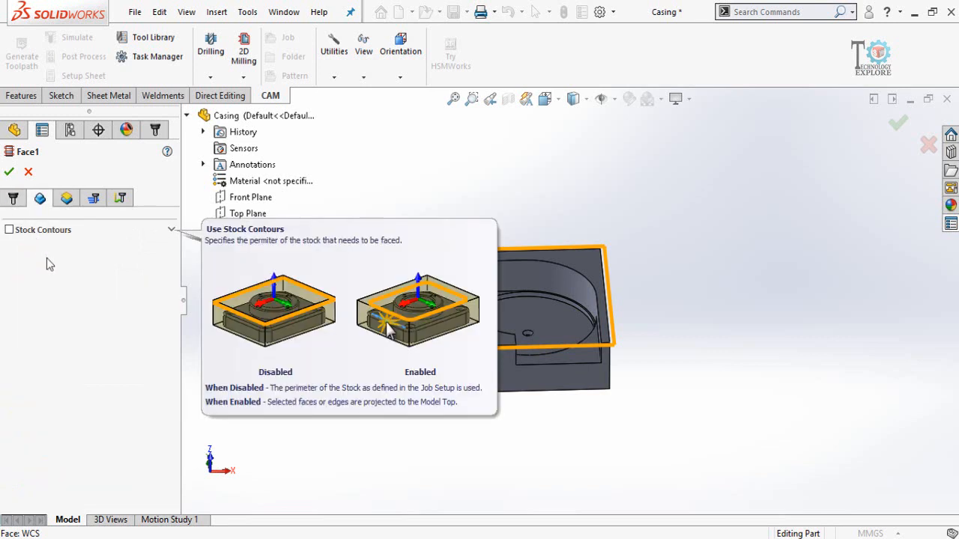
pyautogui.moveTo(389, 324); pyautogui.dragTo(395, 374, button='middle')
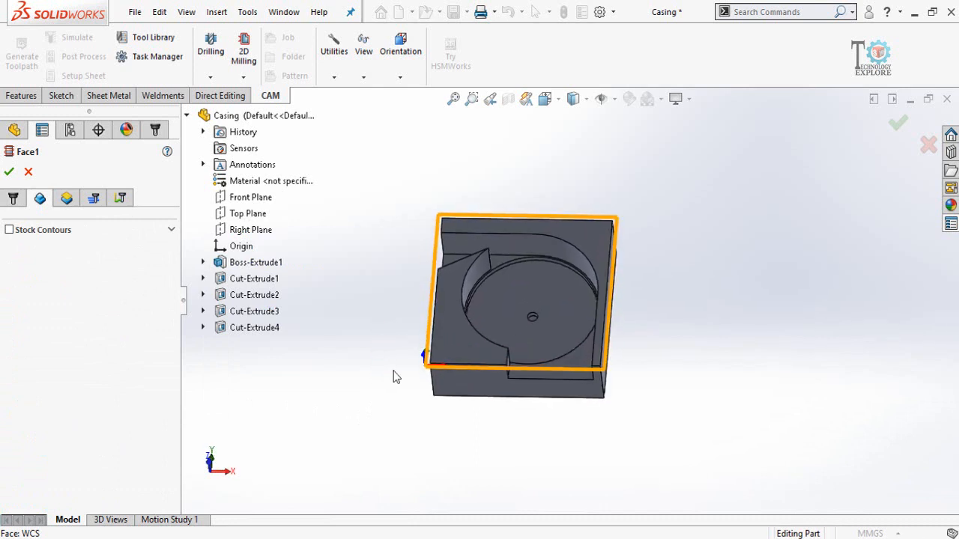
pyautogui.click(446, 330)
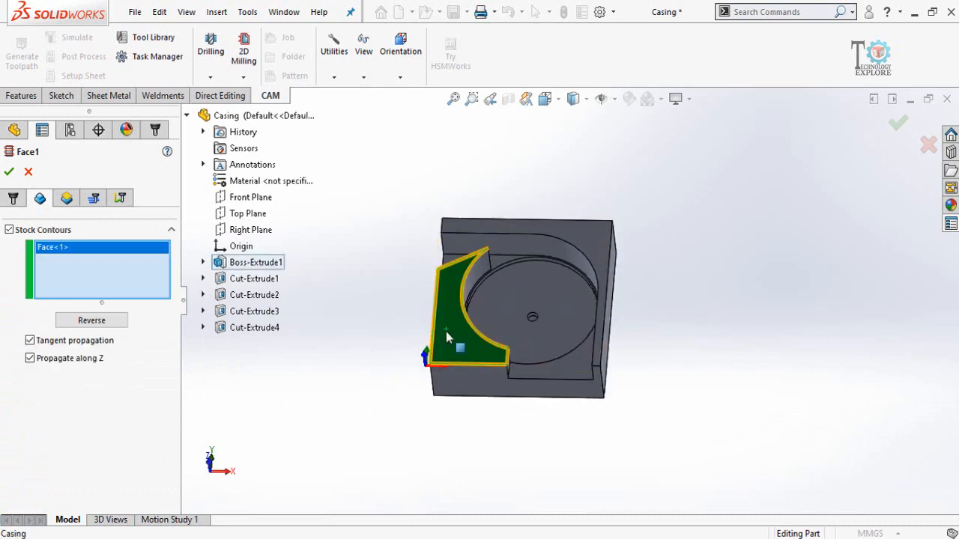
pyautogui.click(591, 241)
pyautogui.moveTo(622, 337); pyautogui.dragTo(674, 347, button='middle')
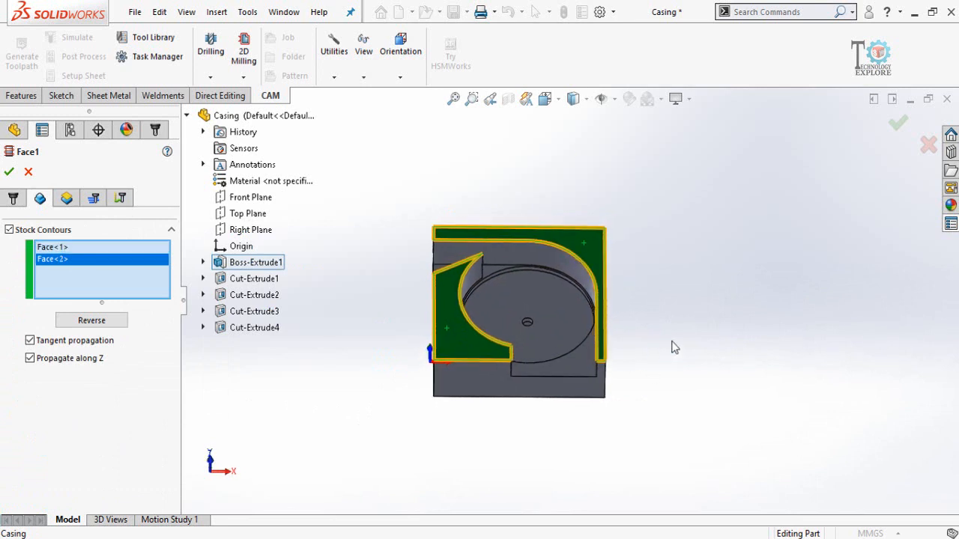
# Set the Face operation's clearance height to 5 mm, retract height to 2 mm and feed height to 2 mm.
pyautogui.click(65, 200)
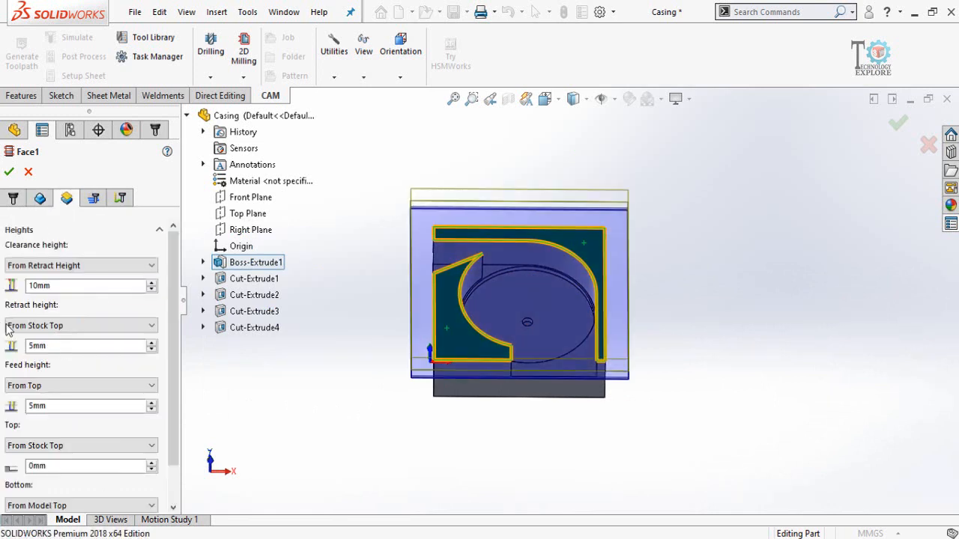
pyautogui.doubleClick(62, 285)
pyautogui.write('5')
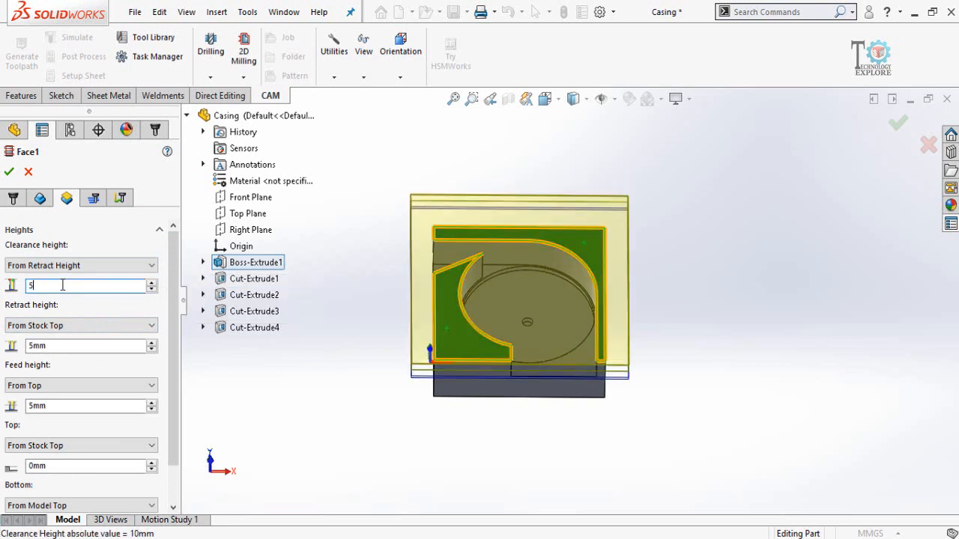
pyautogui.doubleClick(52, 346)
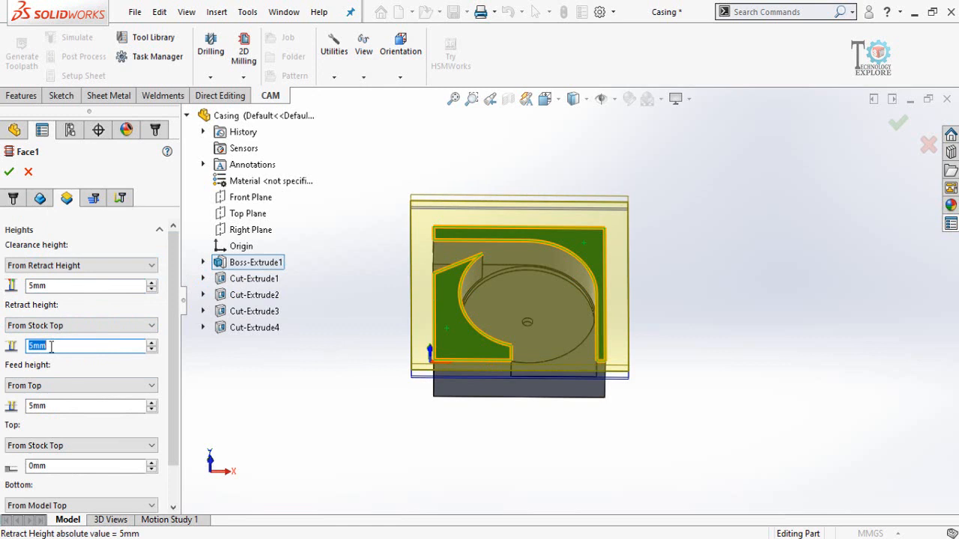
pyautogui.write('2')
pyautogui.doubleClick(62, 405)
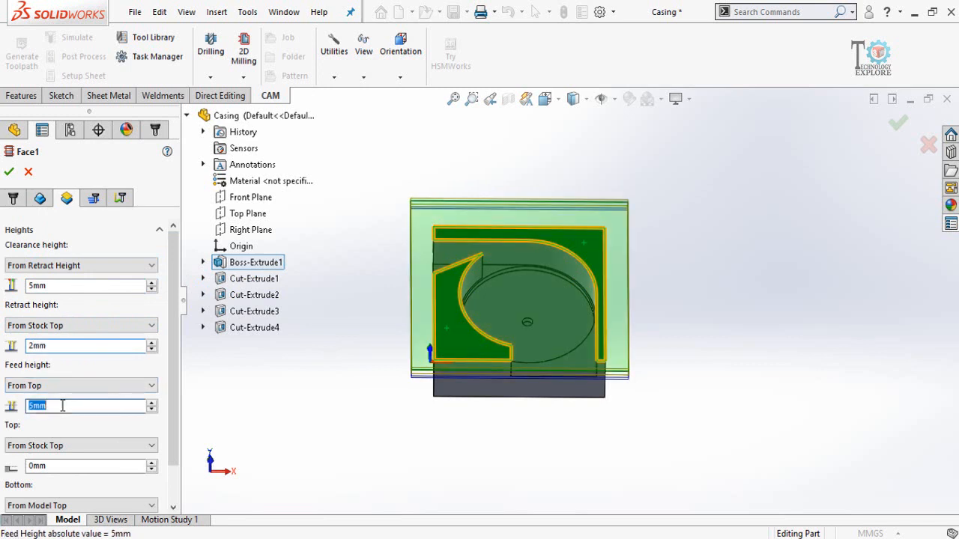
pyautogui.write('2')
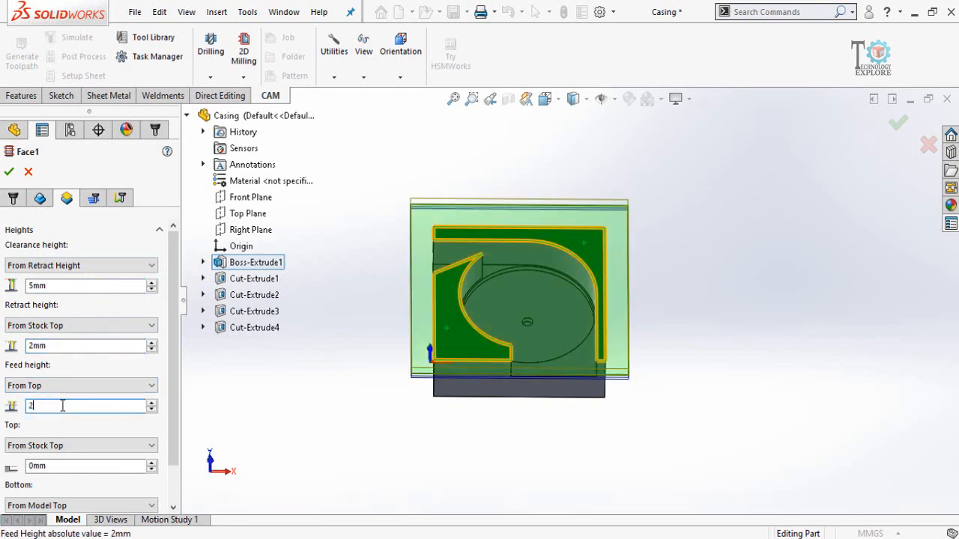
pyautogui.scroll(-2, 175, 436)
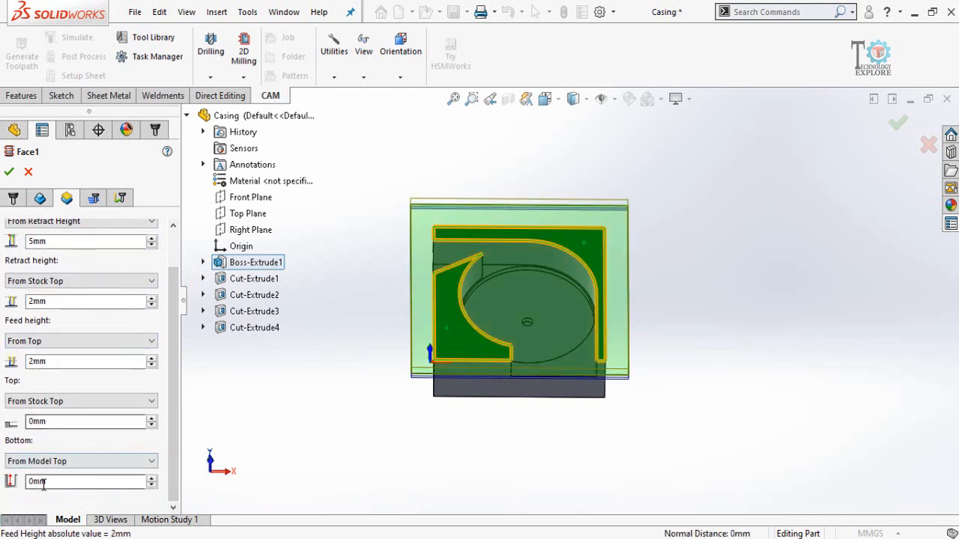
# Set the Face operation's horizontal stepover between passes to 2 mm.
pyautogui.click(93, 199)
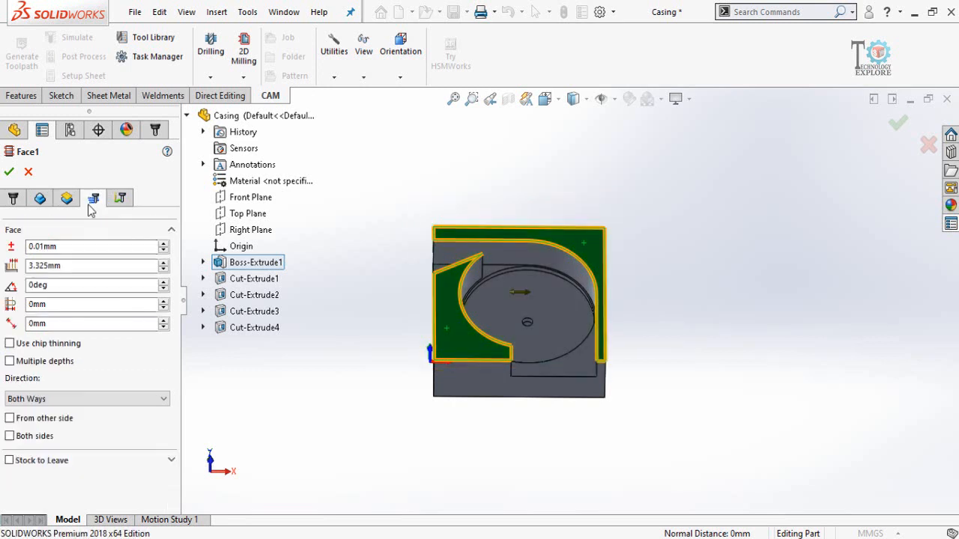
pyautogui.moveTo(53, 242)
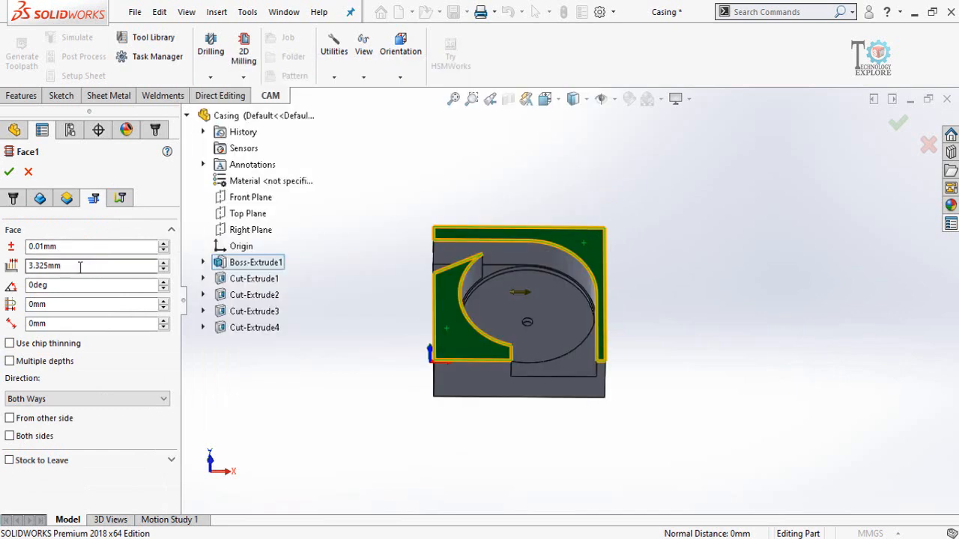
pyautogui.moveTo(80, 266)
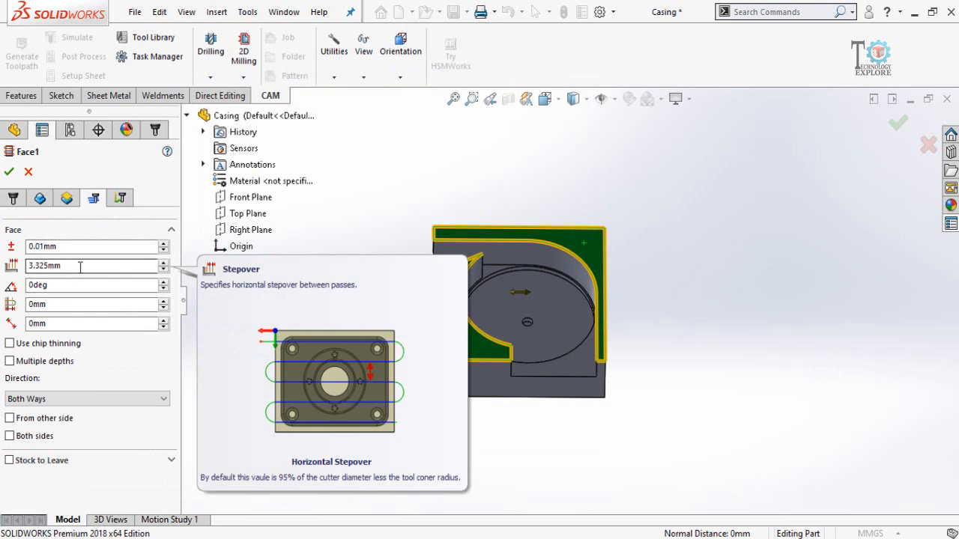
pyautogui.doubleClick(80, 265)
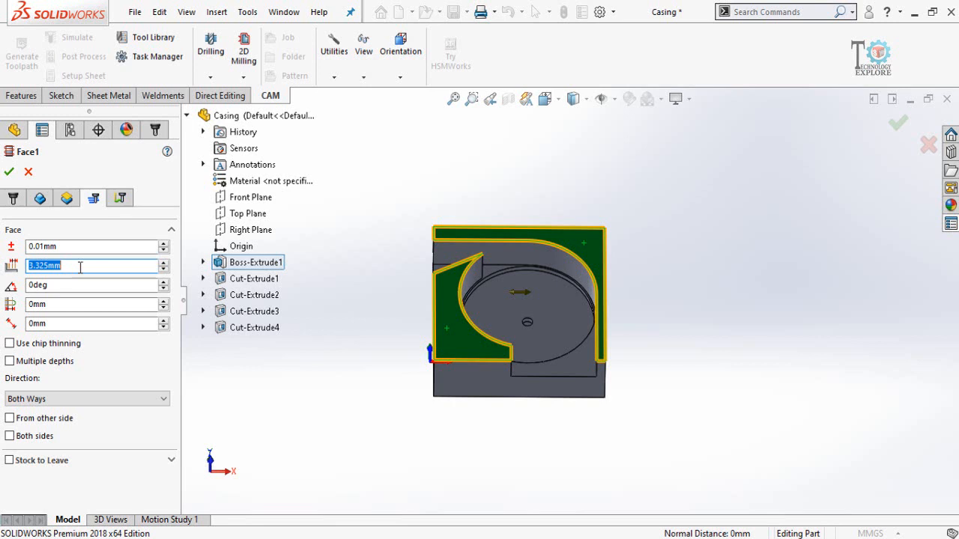
pyautogui.write('2')
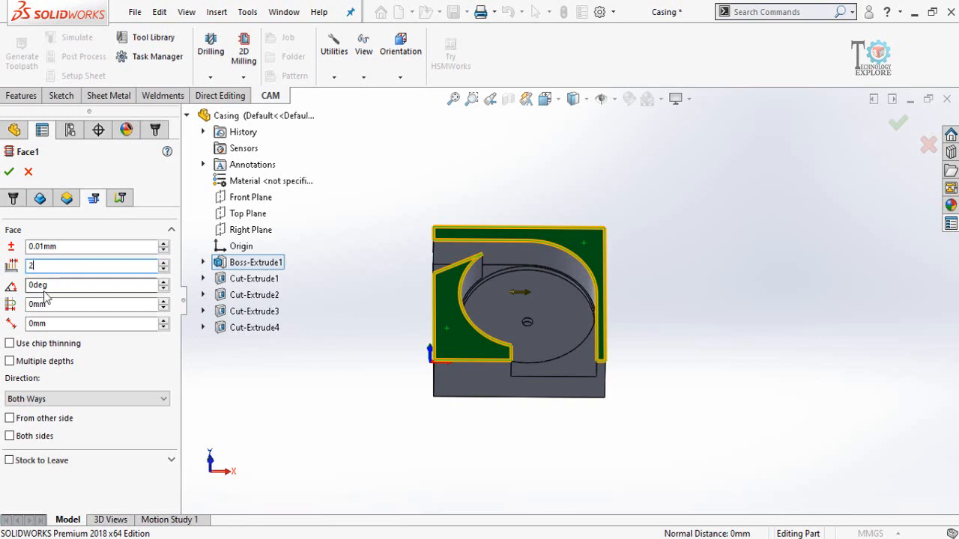
pyautogui.click(54, 286)
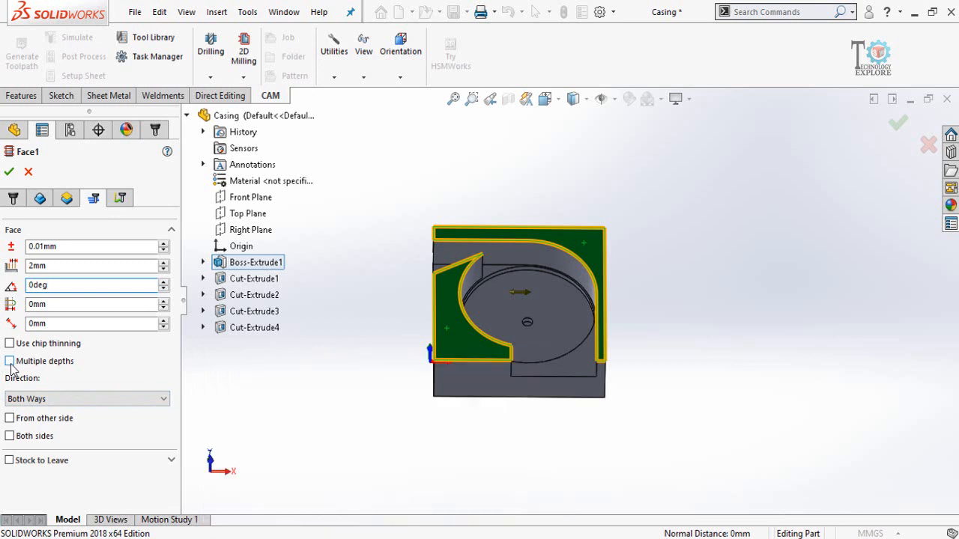
# Enable multiple depths for the Face operation with a 0.5 mm stepdown.
pyautogui.click(10, 361)
pyautogui.moveTo(504, 434); pyautogui.dragTo(500, 340, button='middle')
pyautogui.scroll(-1, 617, 290)
pyautogui.moveTo(616, 307); pyautogui.dragTo(582, 374, button='middle')
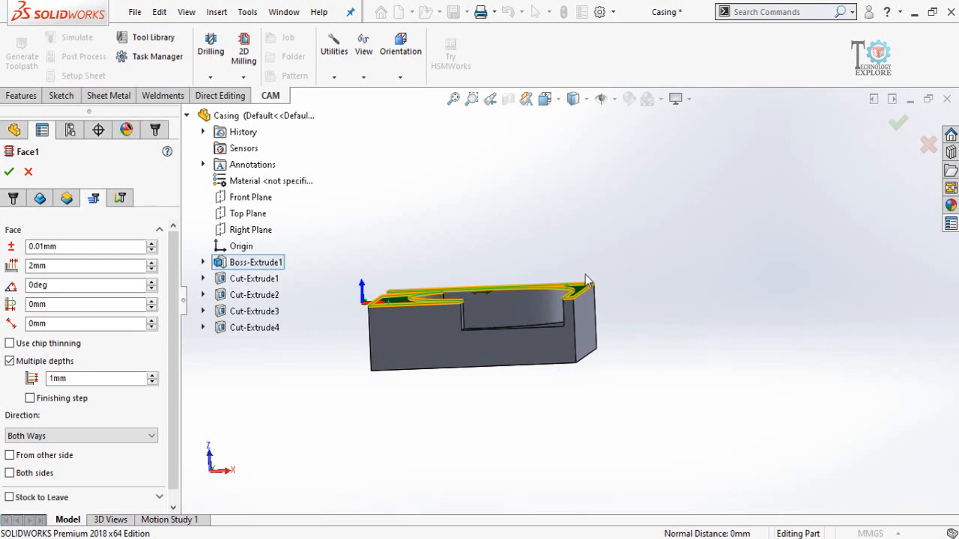
pyautogui.moveTo(579, 268)
pyautogui.mouseDown(button='middle')
pyautogui.moveTo(593, 246)
pyautogui.moveTo(583, 257)
pyautogui.mouseUp(button='middle')
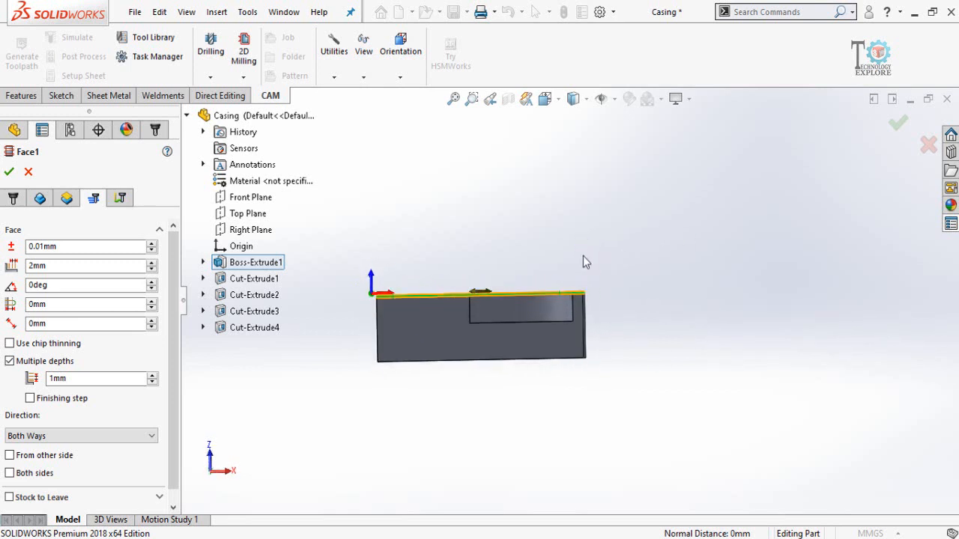
pyautogui.scroll(-5, 533, 292)
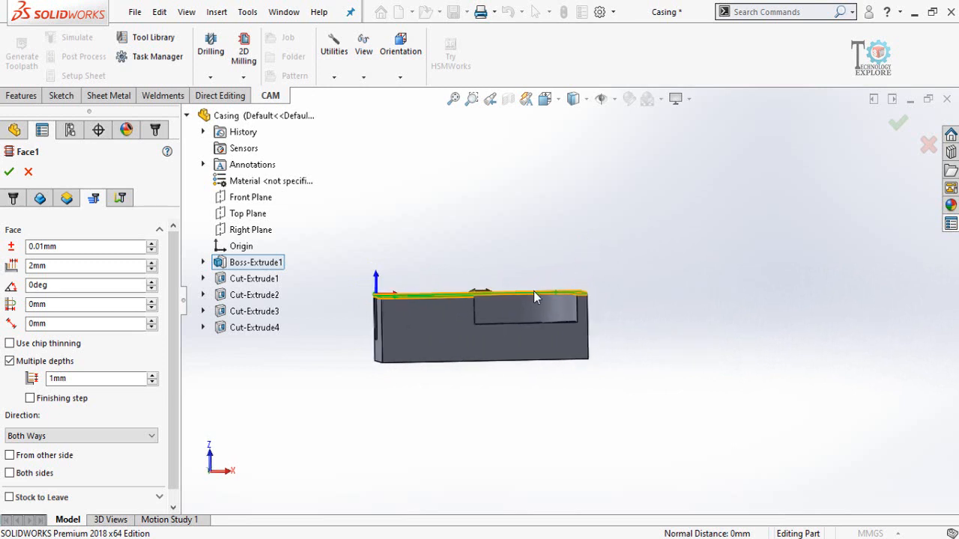
pyautogui.moveTo(577, 284); pyautogui.dragTo(579, 281, button='middle')
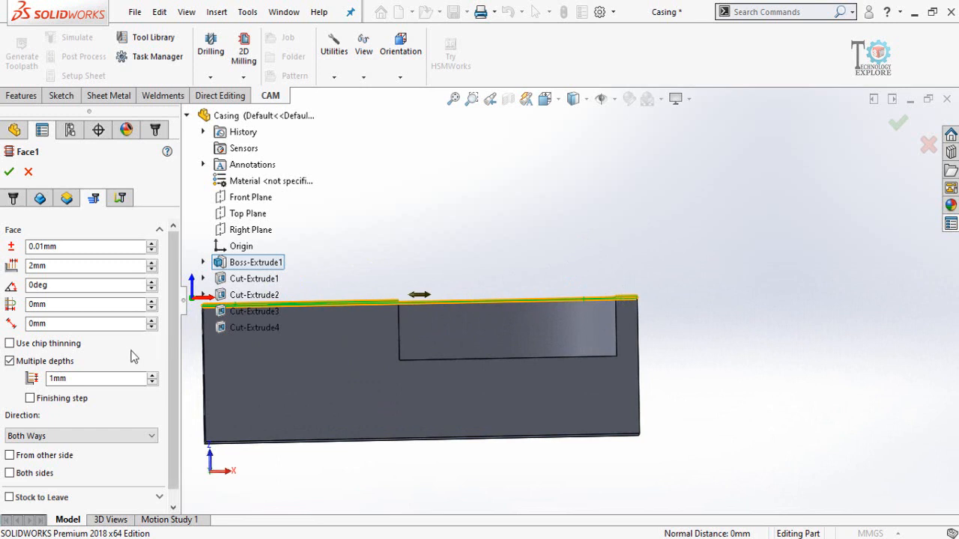
pyautogui.moveTo(52, 364)
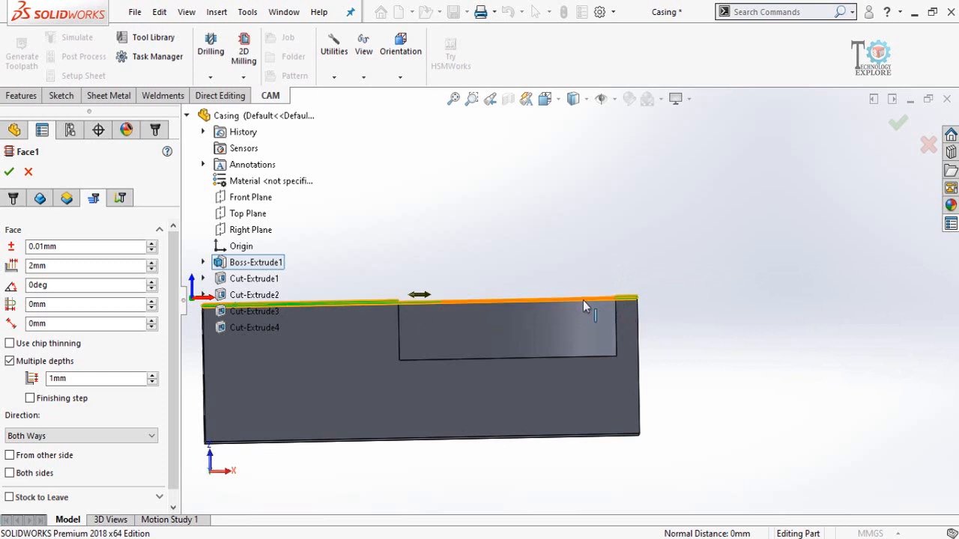
pyautogui.scroll(3, 573, 299)
pyautogui.moveTo(549, 241); pyautogui.dragTo(550, 267, button='middle')
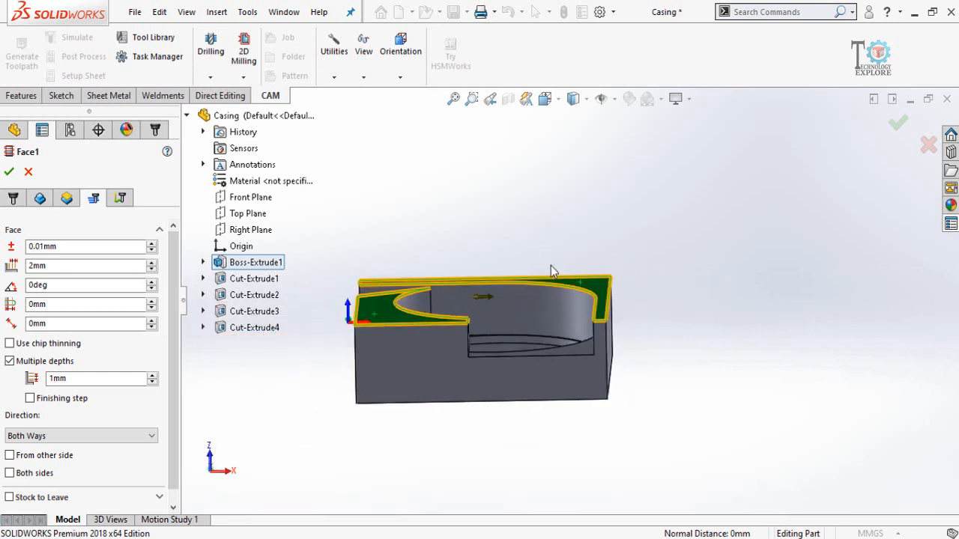
pyautogui.doubleClick(82, 378)
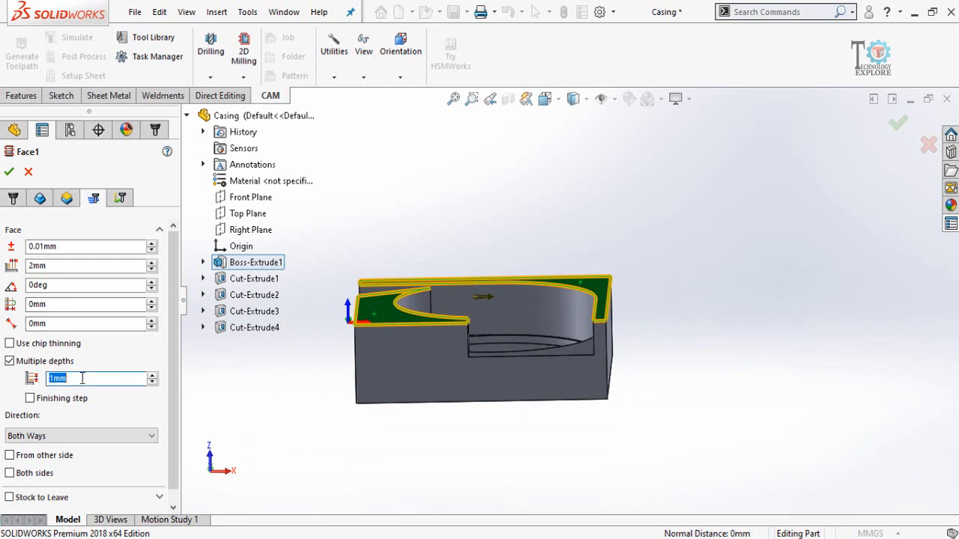
pyautogui.write('0.5')
pyautogui.press('Return')
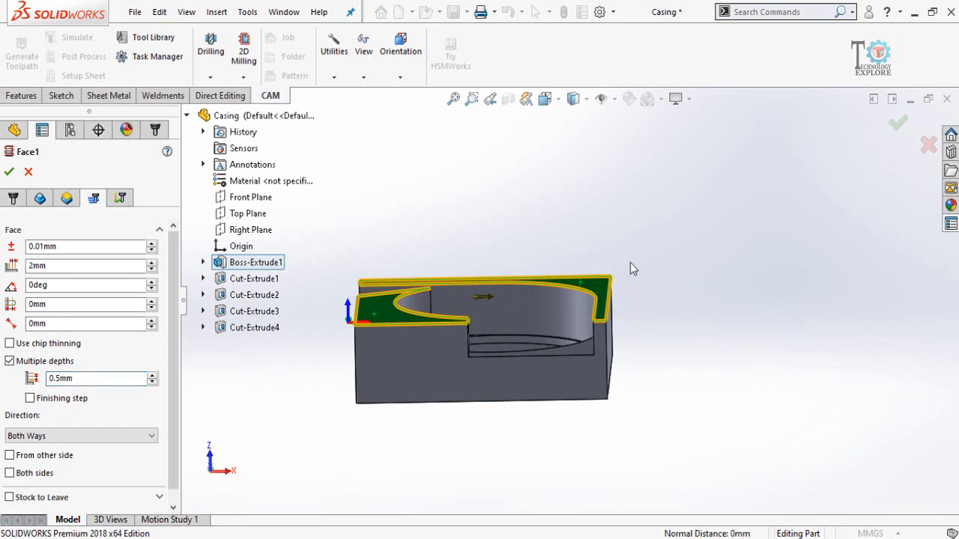
# Change the Face operation's cutting direction to Conventional.
pyautogui.moveTo(629, 262)
pyautogui.mouseDown(button='middle')
pyautogui.moveTo(626, 274)
pyautogui.moveTo(632, 262)
pyautogui.mouseUp(button='middle')
pyautogui.scroll(-3, 588, 290)
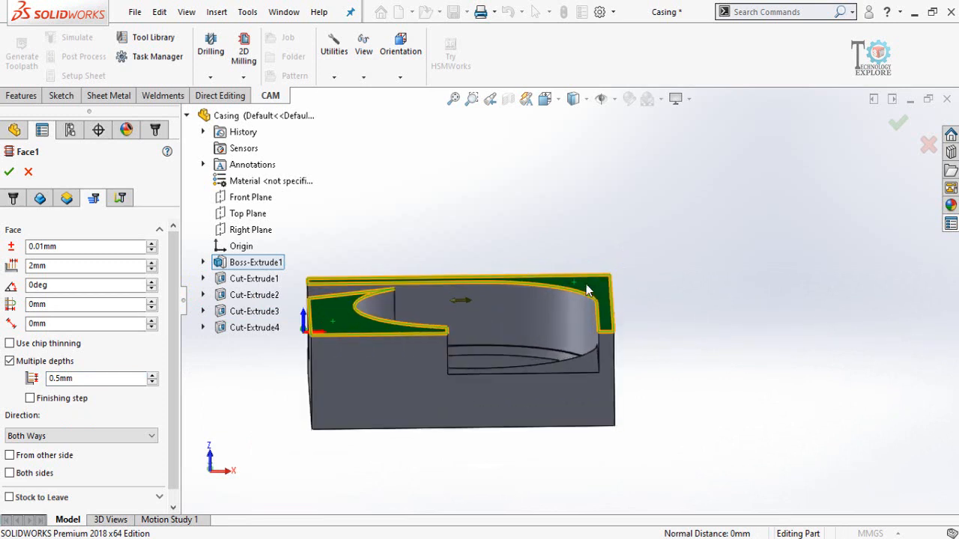
pyautogui.moveTo(584, 296); pyautogui.dragTo(594, 264, button='middle')
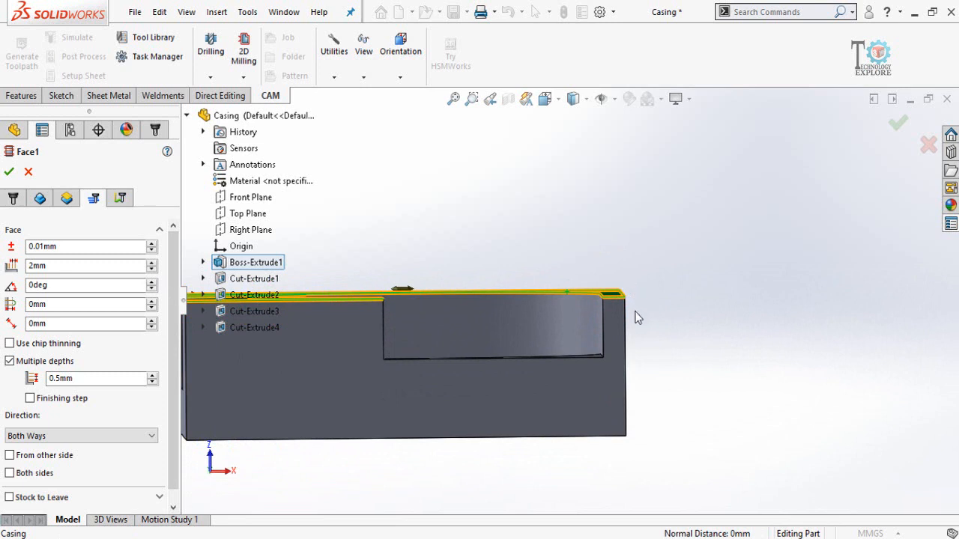
pyautogui.scroll(3, 633, 322)
pyautogui.scroll(-3, 428, 305)
pyautogui.moveTo(428, 304); pyautogui.dragTo(515, 314, button='middle')
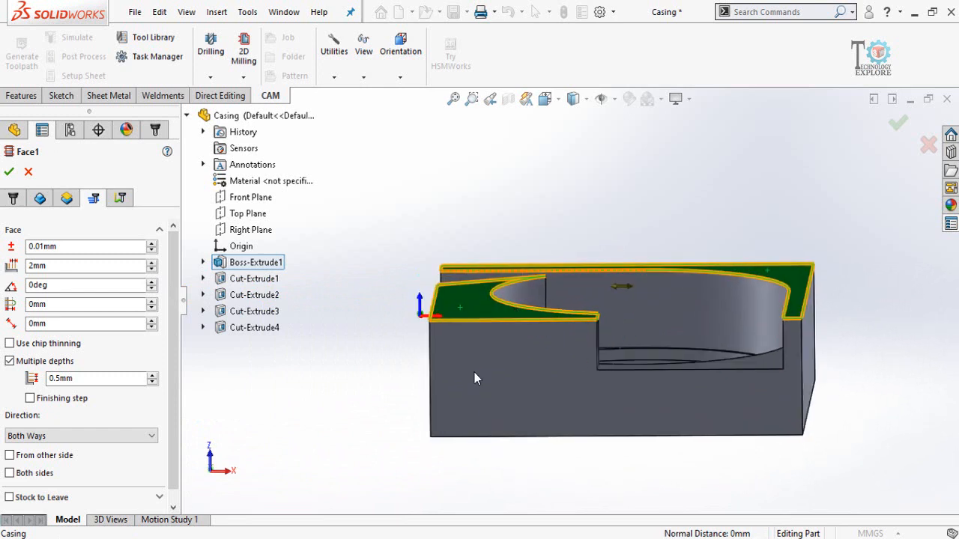
pyautogui.scroll(-1, 13, 408)
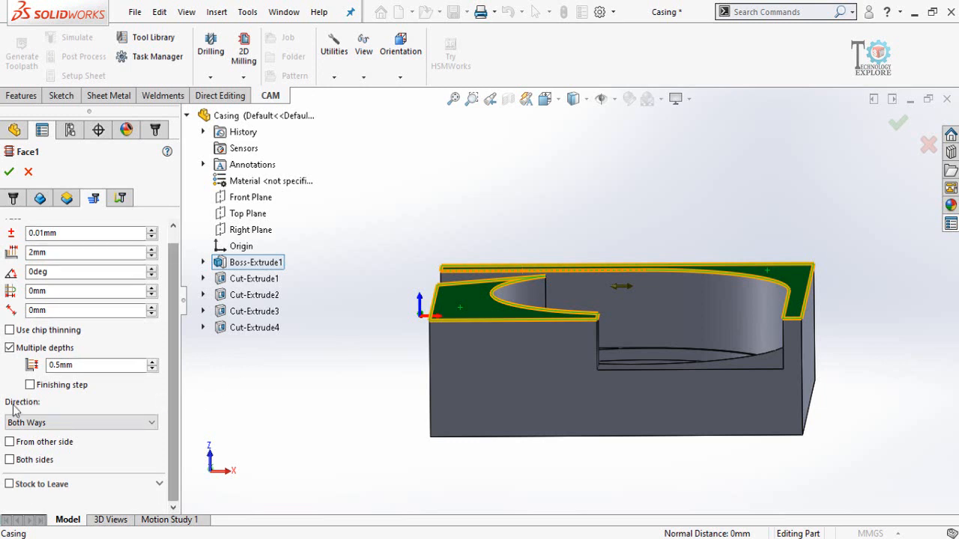
pyautogui.click(32, 424)
pyautogui.moveTo(27, 423)
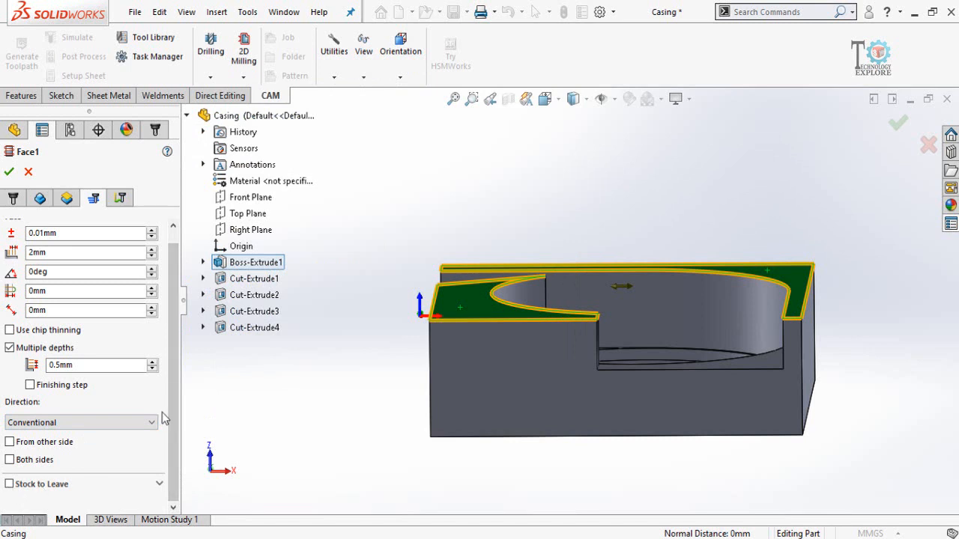
# Set the Face operation's keep-tool-down distance to 5 mm and accept the operation to generate its toolpath.
pyautogui.click(122, 200)
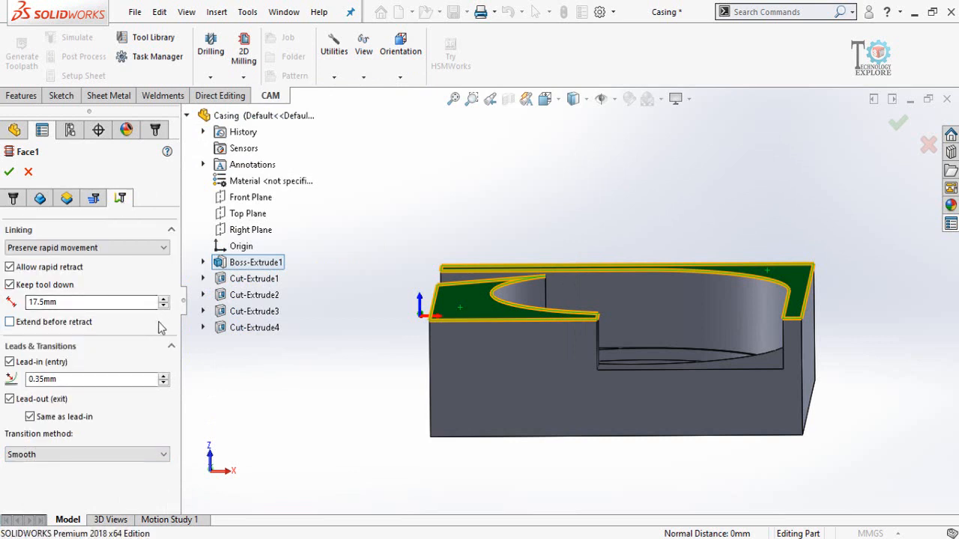
pyautogui.doubleClick(66, 302)
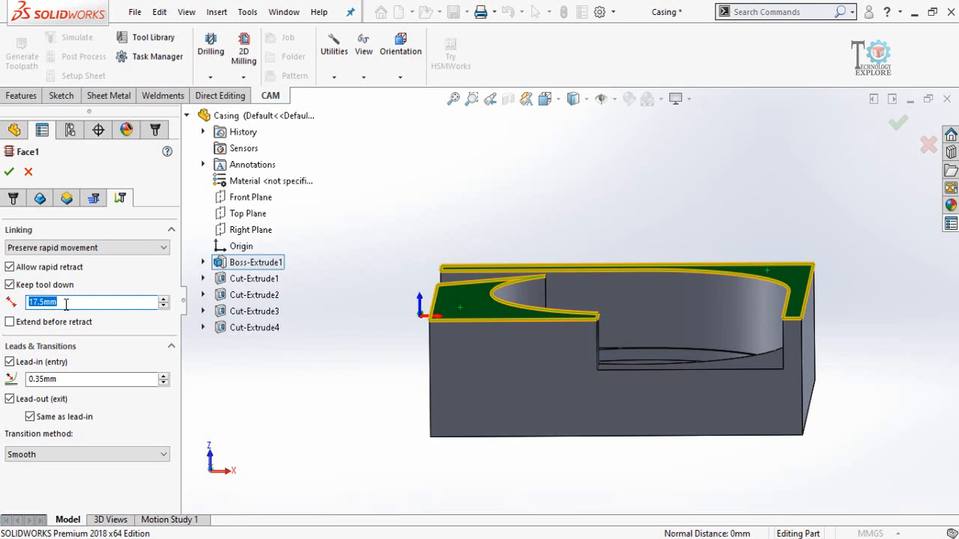
pyautogui.write('5')
pyautogui.click(82, 379)
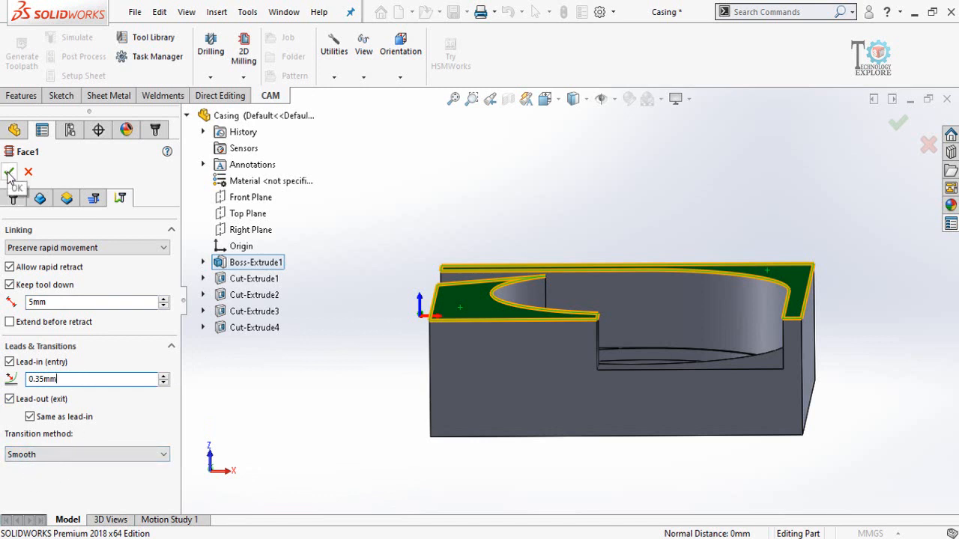
pyautogui.click(9, 175)
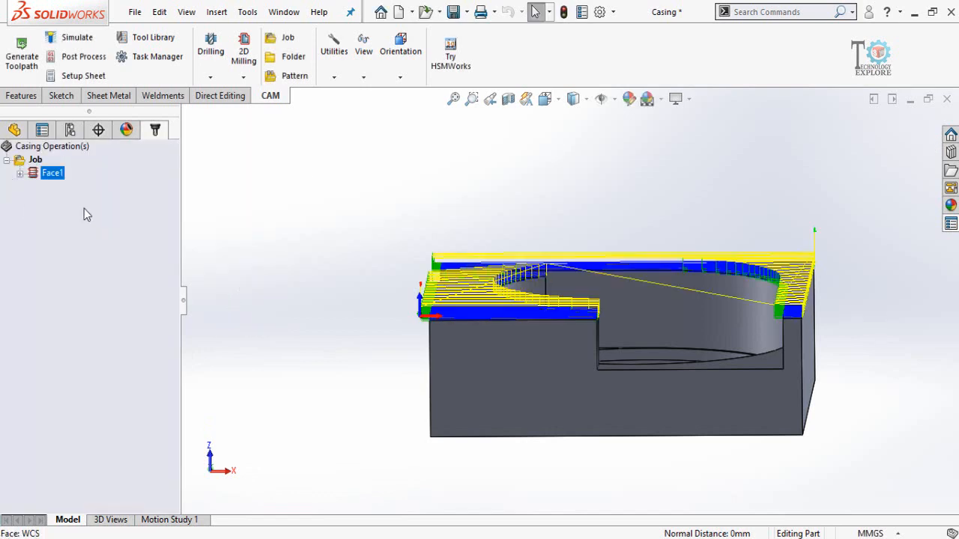
# Open the simulation of the Face operation with the toolpath hidden and the stock shown.
pyautogui.moveTo(381, 199); pyautogui.dragTo(342, 249, button='middle')
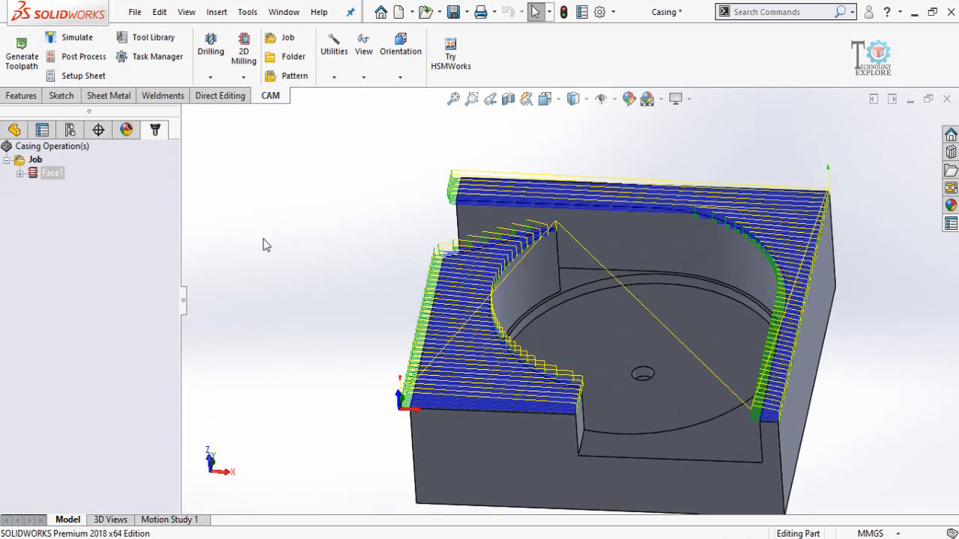
pyautogui.rightClick(46, 178)
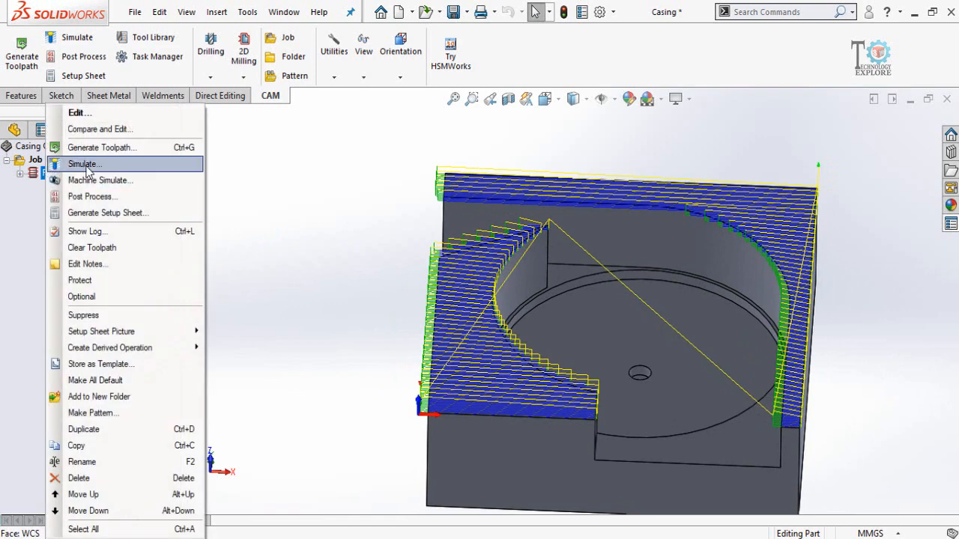
pyautogui.click(82, 164)
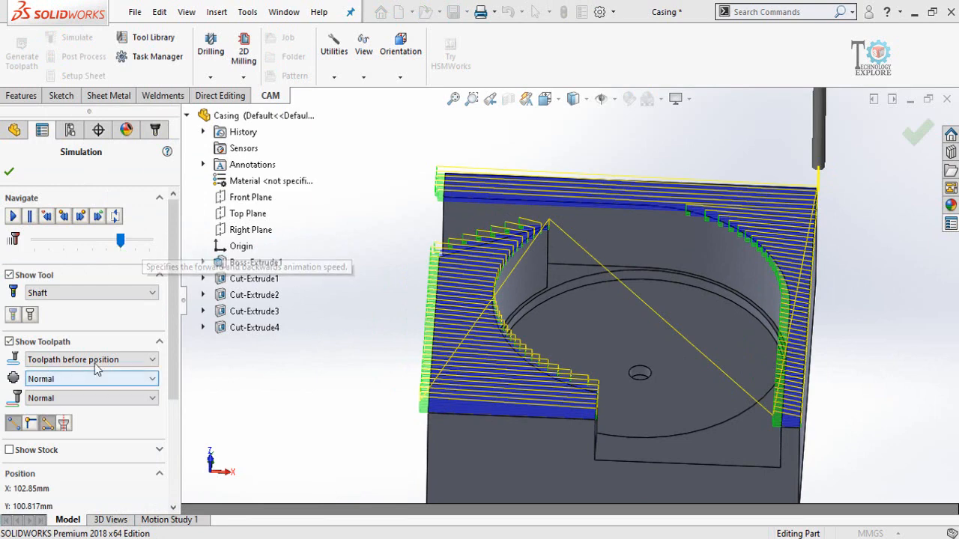
pyautogui.moveTo(172, 294); pyautogui.dragTo(171, 344)
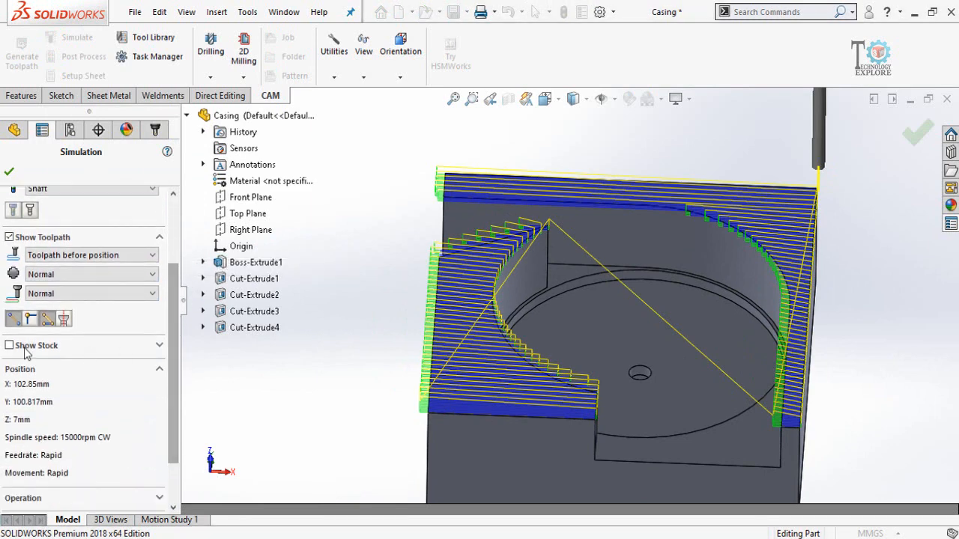
pyautogui.scroll(3, 4, 356)
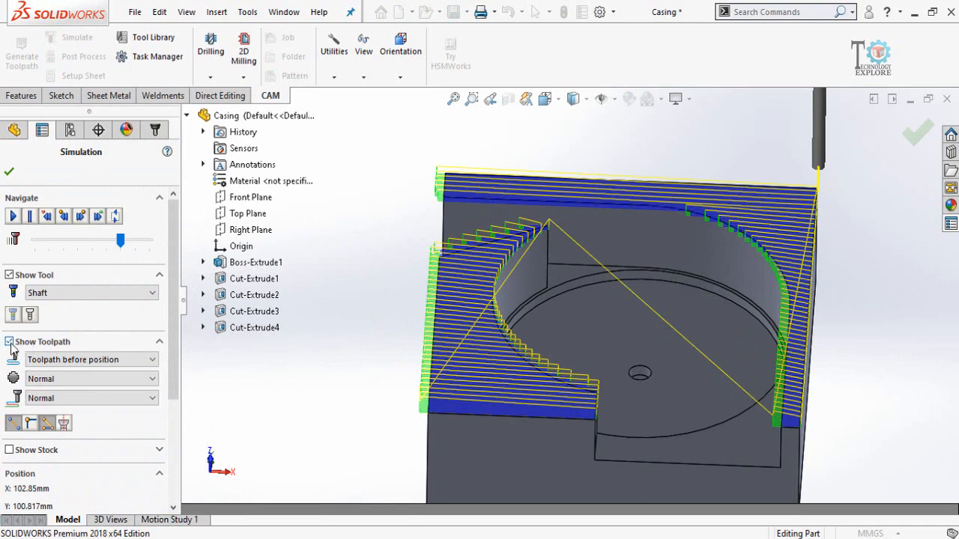
pyautogui.click(10, 343)
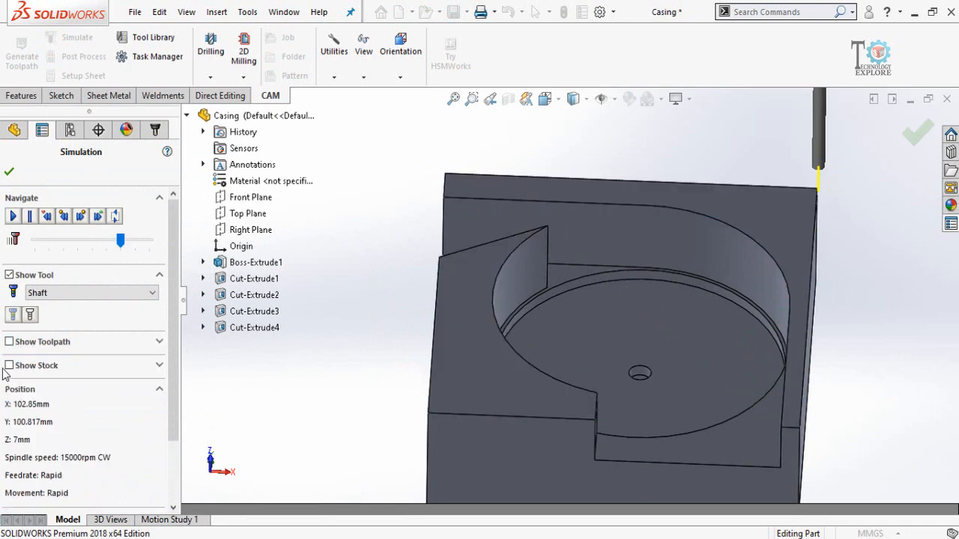
pyautogui.click(9, 366)
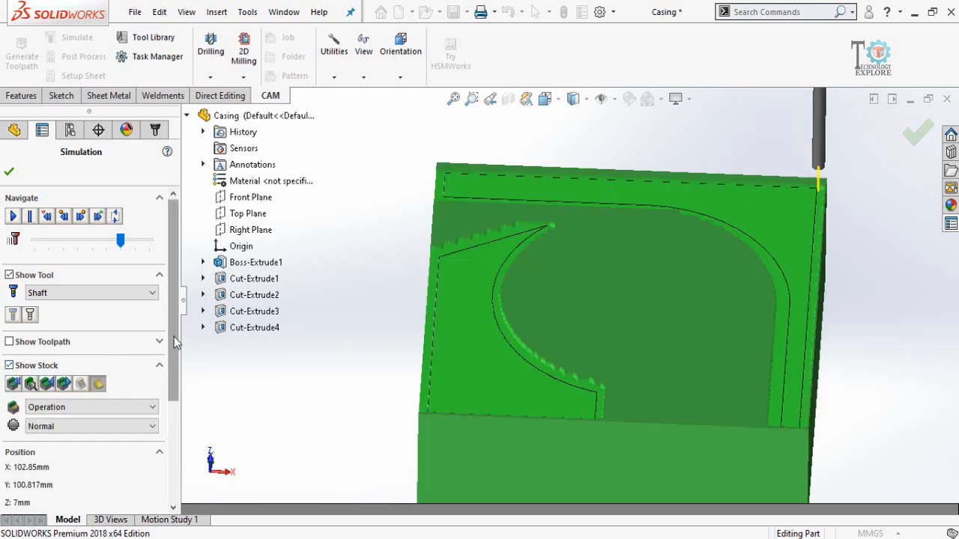
# Play the stock-removal simulation through to the end at increased animation speed and close it.
pyautogui.click(12, 216)
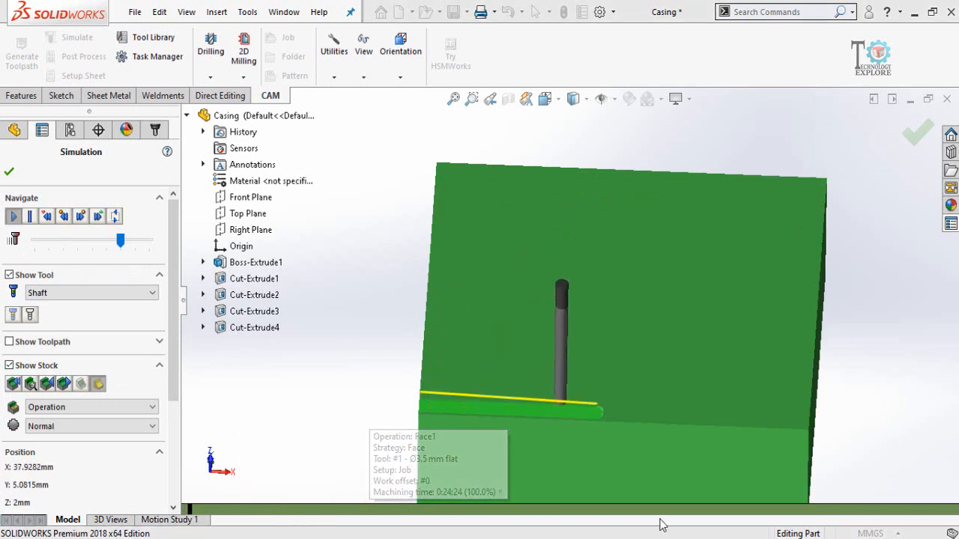
pyautogui.scroll(5, 616, 319)
pyautogui.scroll(-8, 603, 334)
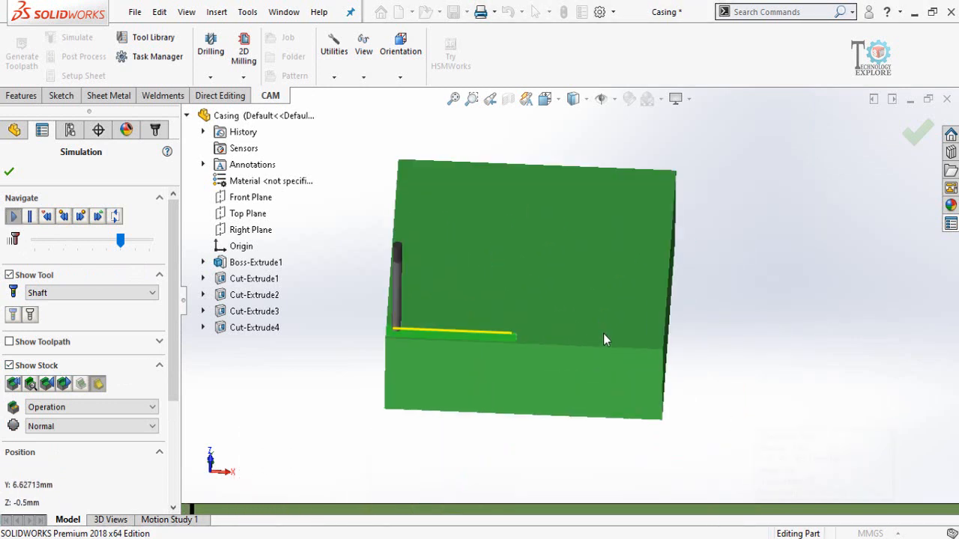
pyautogui.scroll(2, 616, 331)
pyautogui.moveTo(595, 322)
pyautogui.mouseDown(button='middle')
pyautogui.moveTo(599, 311)
pyautogui.moveTo(595, 324)
pyautogui.mouseUp(button='middle')
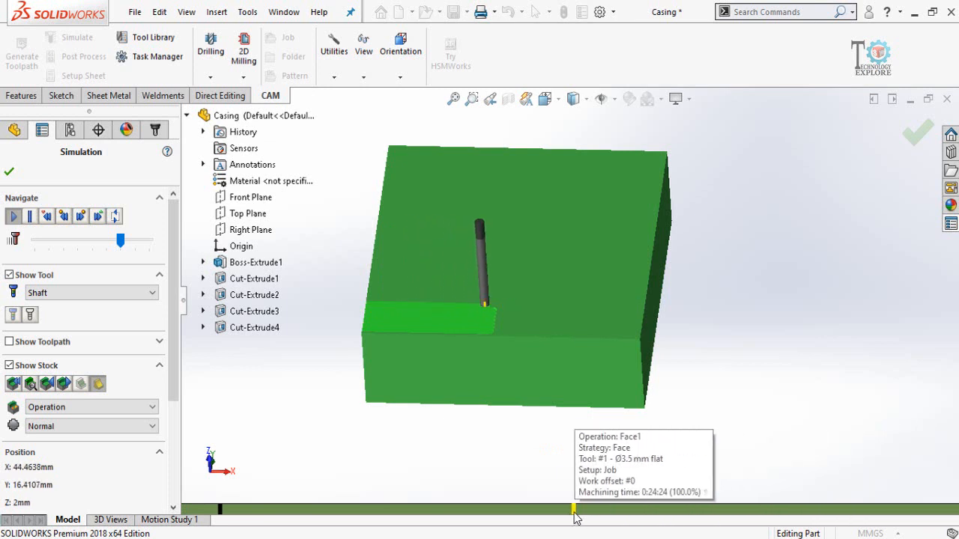
pyautogui.click(127, 242)
pyautogui.click(131, 242)
pyautogui.click(133, 242)
pyautogui.moveTo(136, 247); pyautogui.dragTo(146, 247)
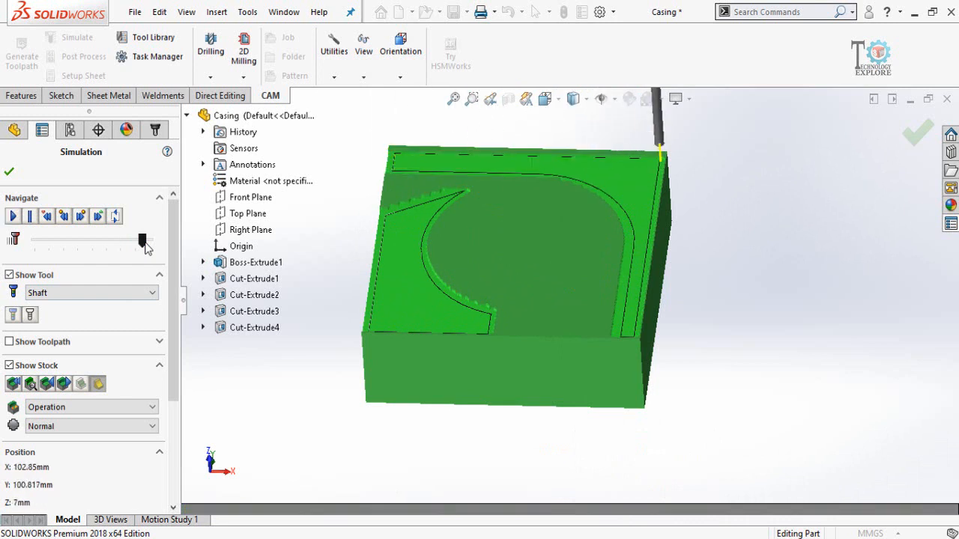
pyautogui.click(9, 174)
pyautogui.click(263, 279)
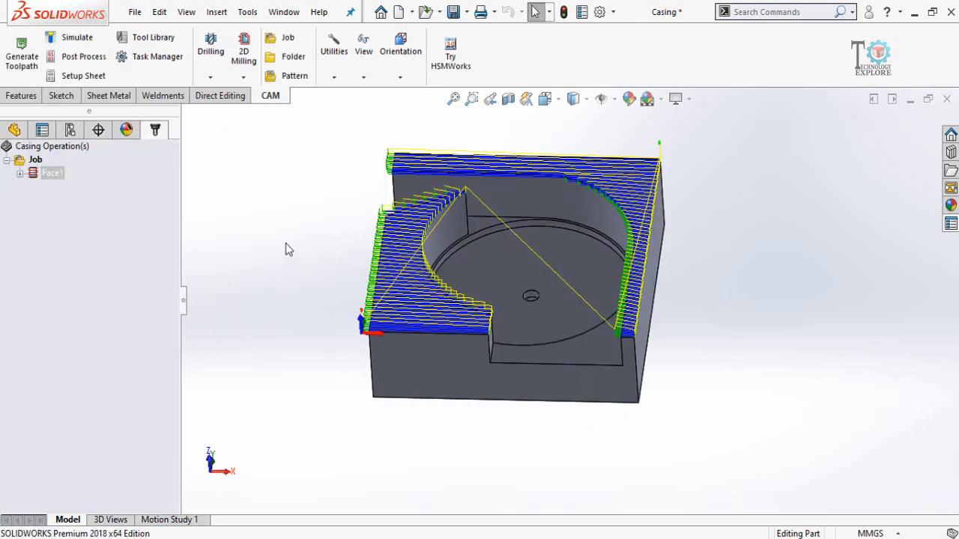
# Examine the Casing's recess floors, checking the Cut-Extrude1 face beside the circular pocket and the Cut-Extrude4 face at the front opening.
pyautogui.moveTo(286, 244); pyautogui.dragTo(291, 278, button='middle')
pyautogui.click(478, 201)
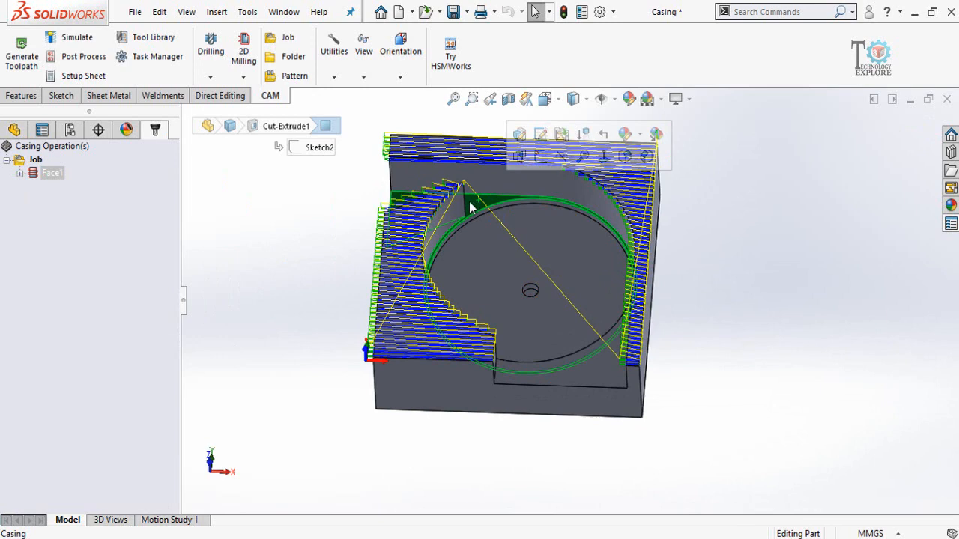
pyautogui.click(591, 376)
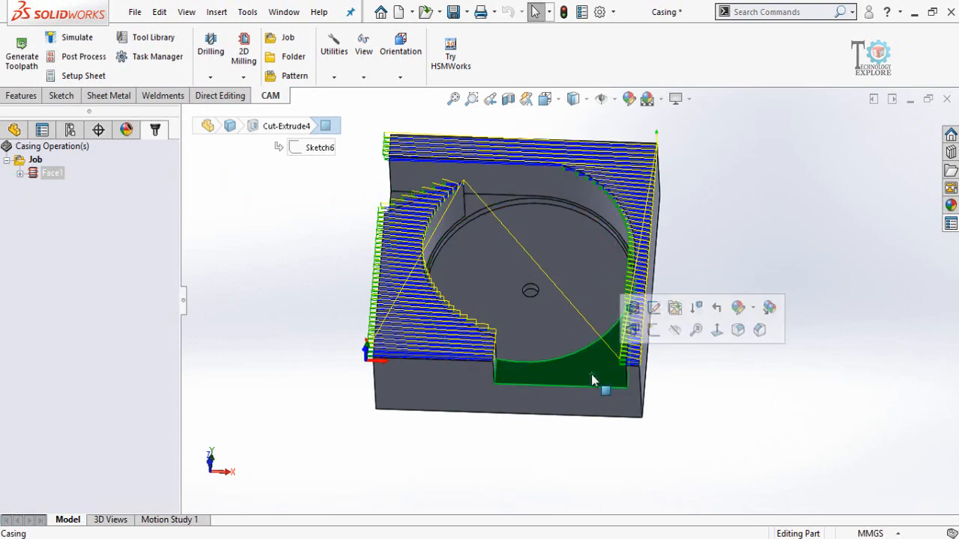
pyautogui.moveTo(502, 422); pyautogui.dragTo(497, 432, button='middle')
pyautogui.moveTo(293, 313); pyautogui.dragTo(317, 271, button='middle')
pyautogui.click(317, 267)
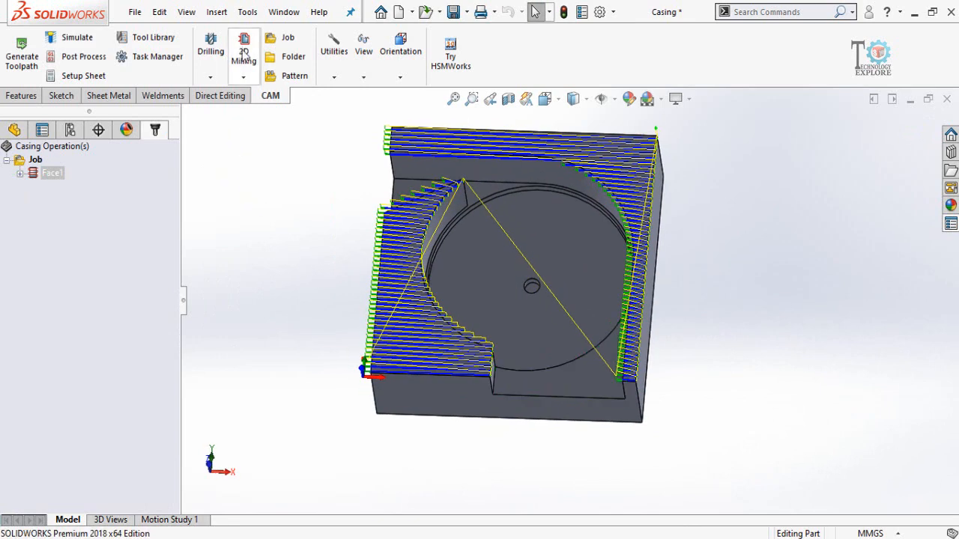
pyautogui.click(479, 195)
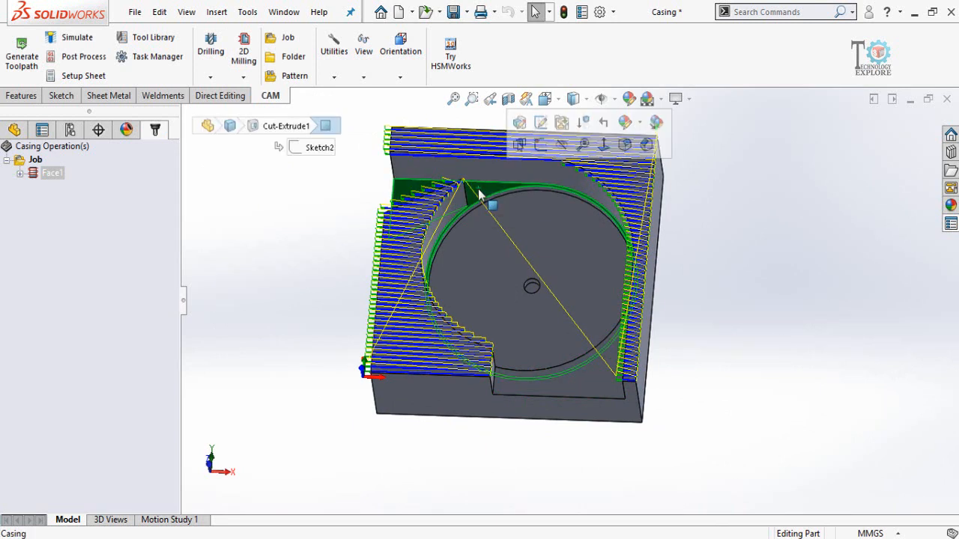
pyautogui.click(600, 377)
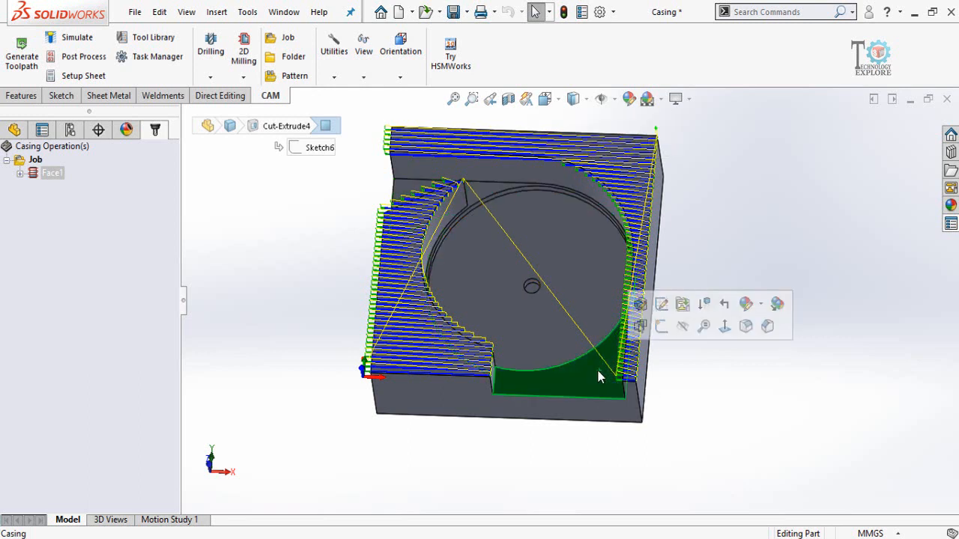
pyautogui.click(551, 432)
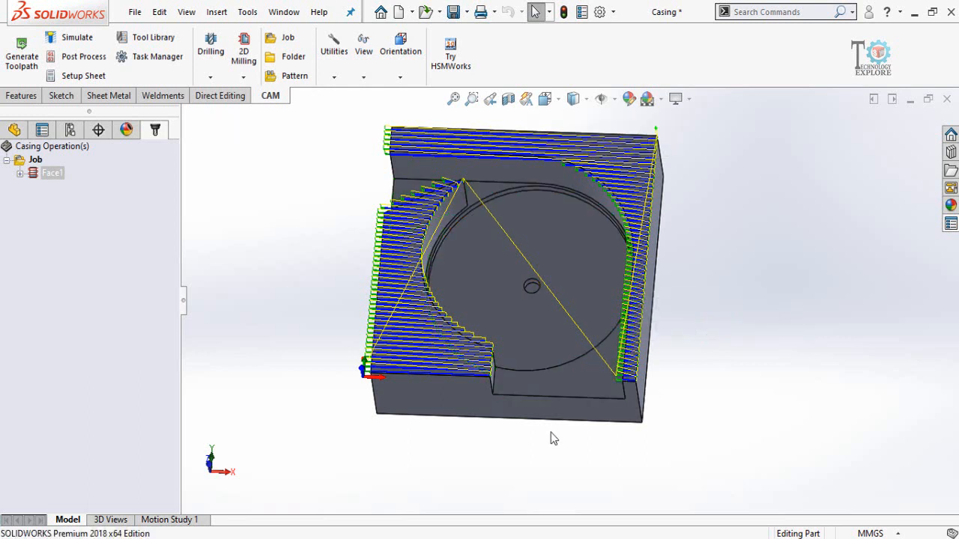
# Create a 2D Pocket operation using the Cut-Extrude1 and Cut-Extrude4 floor faces as its machining geometry.
pyautogui.click(244, 61)
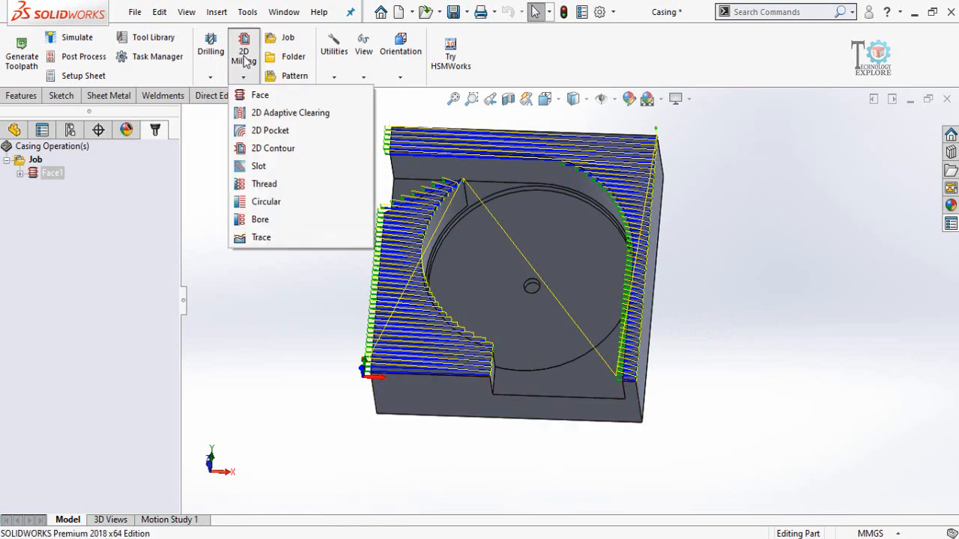
pyautogui.click(270, 131)
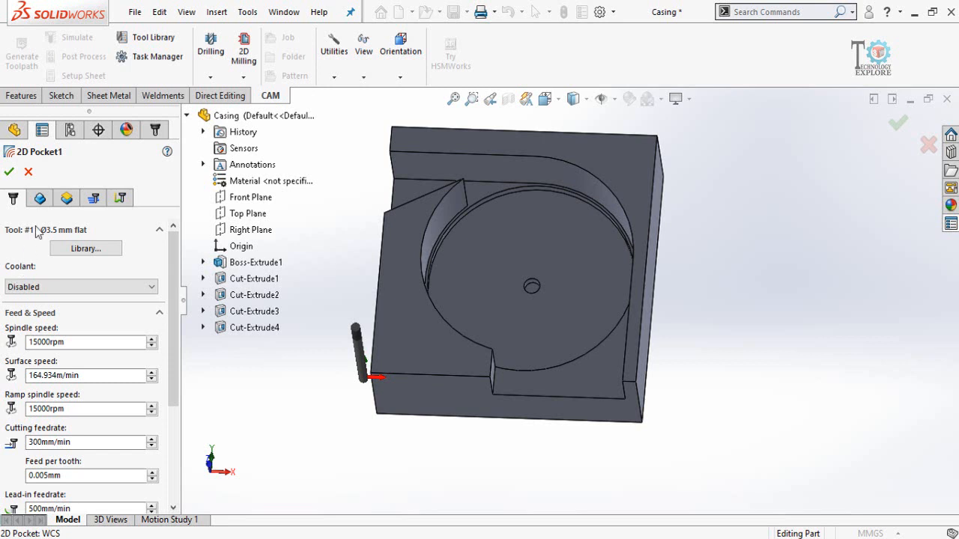
pyautogui.click(40, 198)
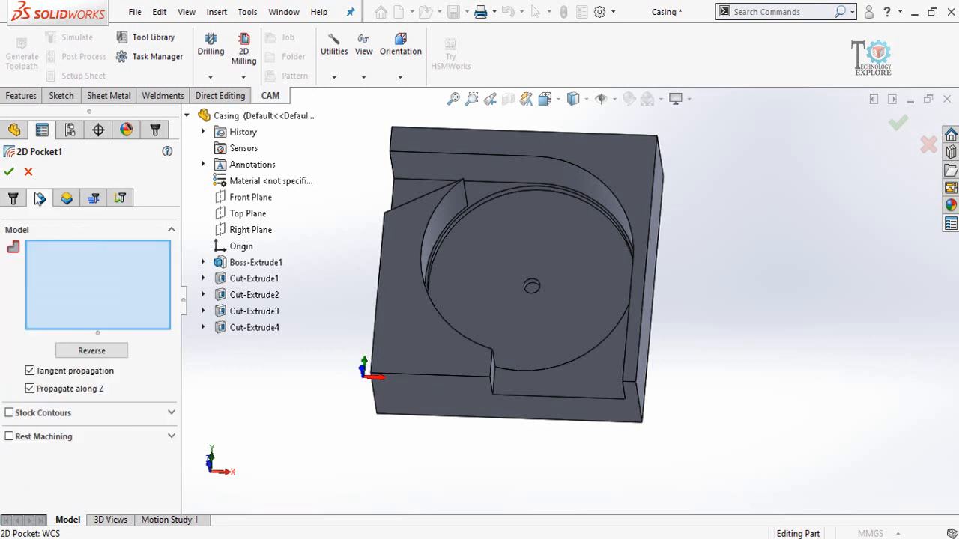
pyautogui.click(478, 191)
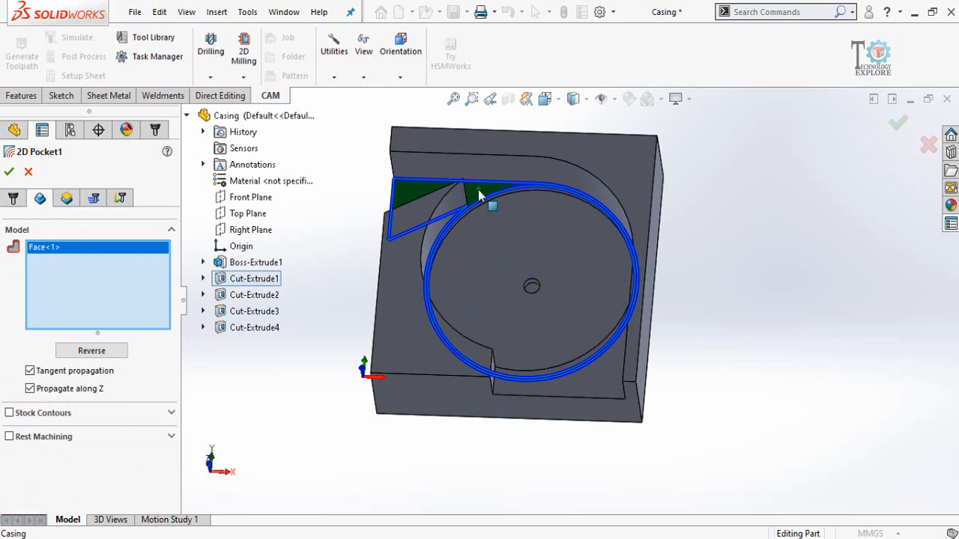
pyautogui.click(594, 382)
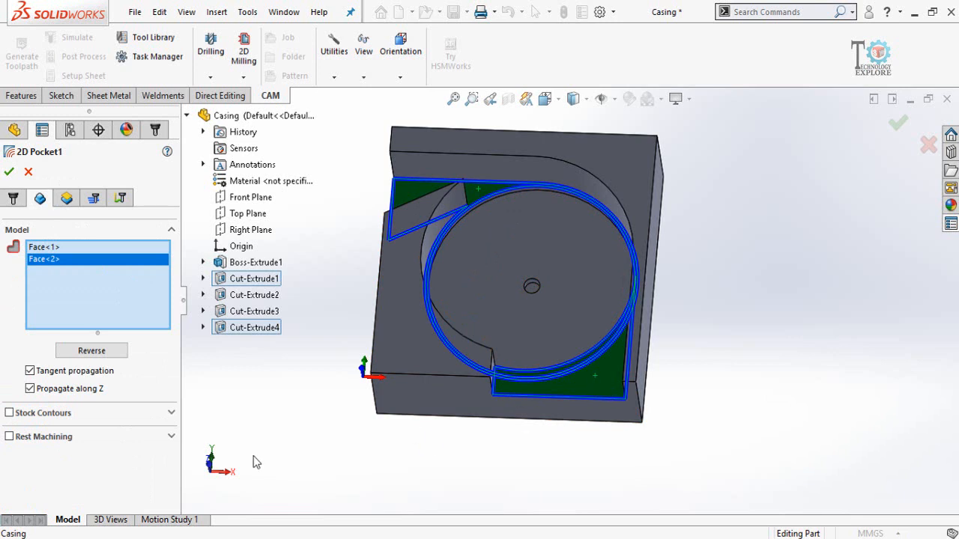
# Set the 2D Pocket's clearance height offset to 5 mm and its retract and feed height offsets to 2 mm each.
pyautogui.click(65, 201)
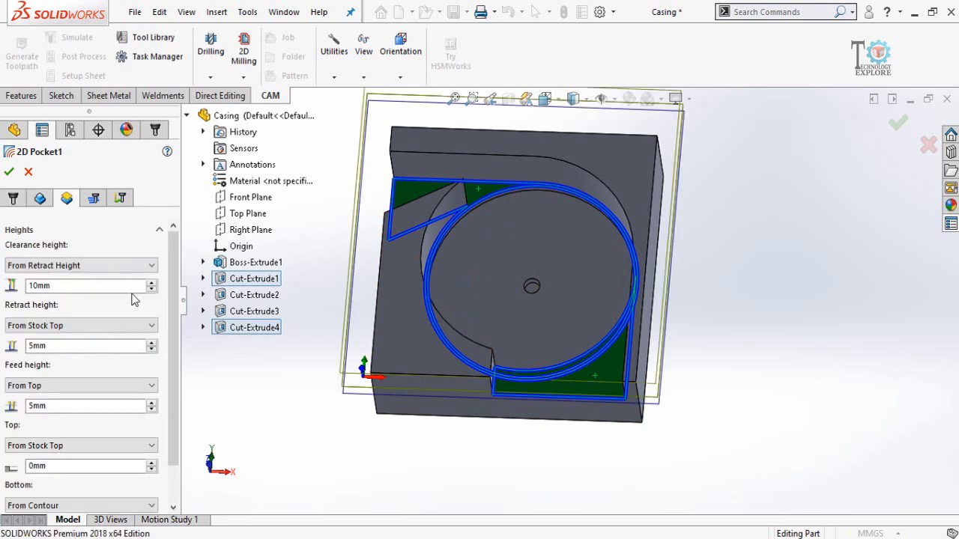
pyautogui.click(79, 286)
pyautogui.write('5')
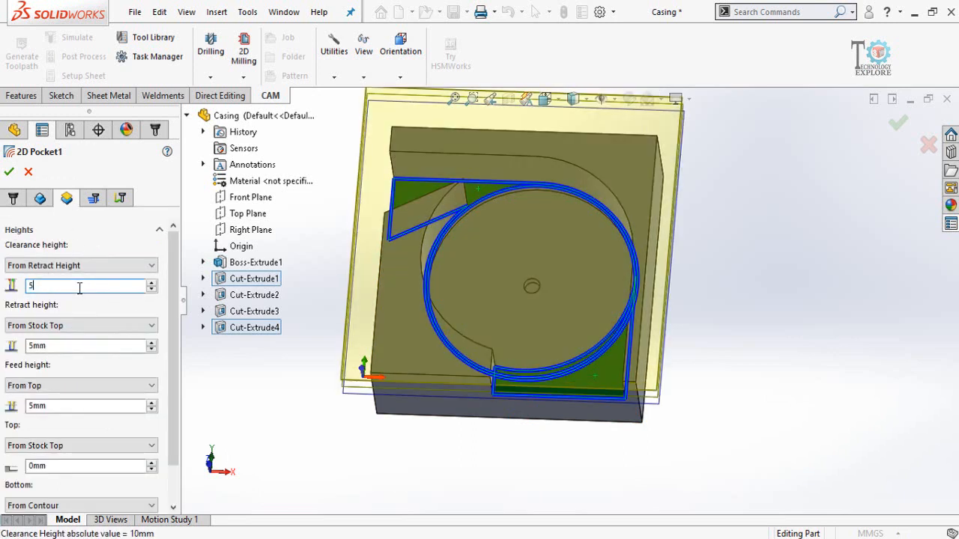
pyautogui.click(56, 405)
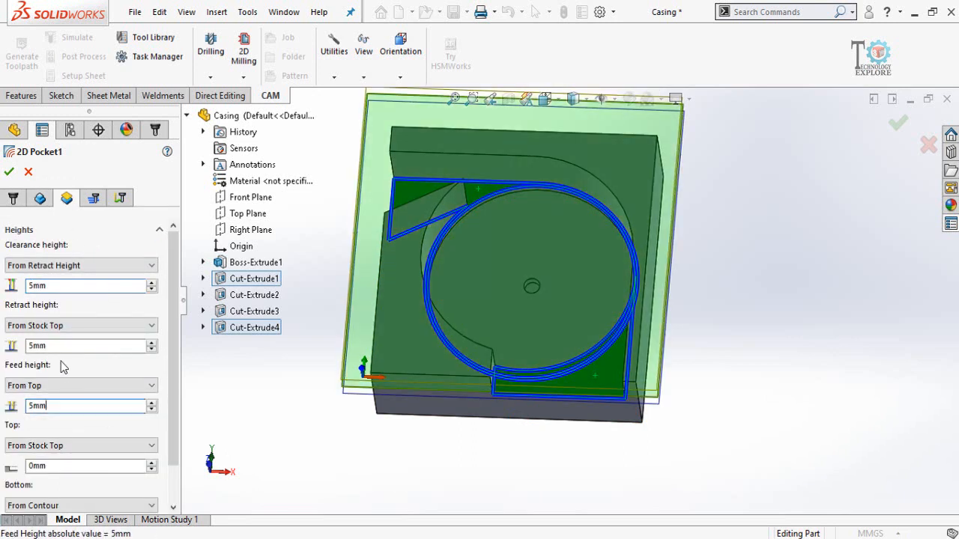
pyautogui.click(59, 345)
pyautogui.doubleClick(58, 346)
pyautogui.write('2')
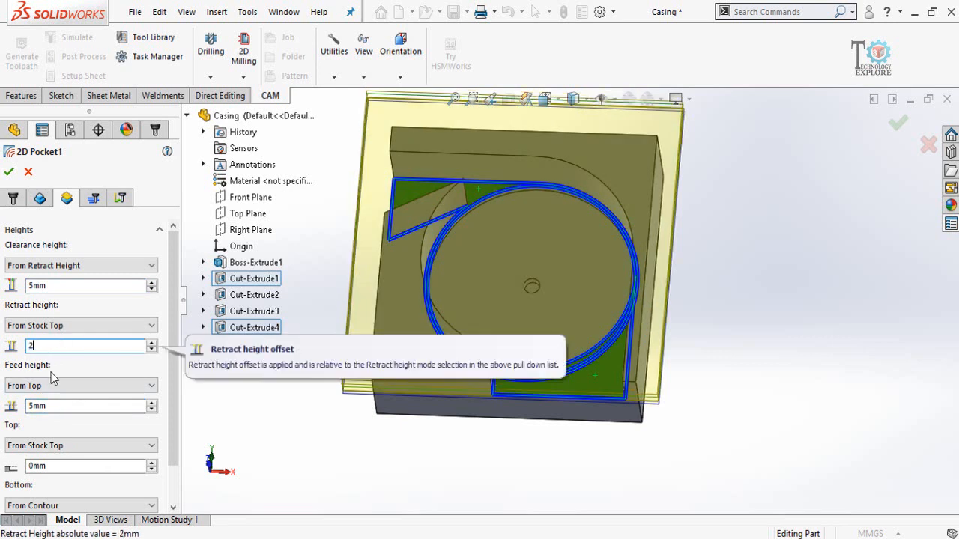
pyautogui.doubleClick(50, 408)
pyautogui.write('2')
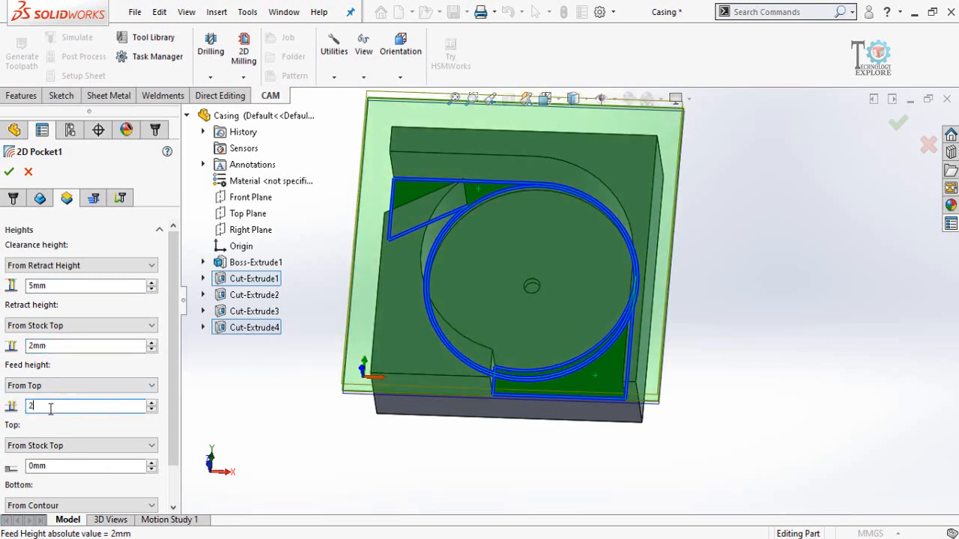
pyautogui.moveTo(174, 420); pyautogui.dragTo(174, 499)
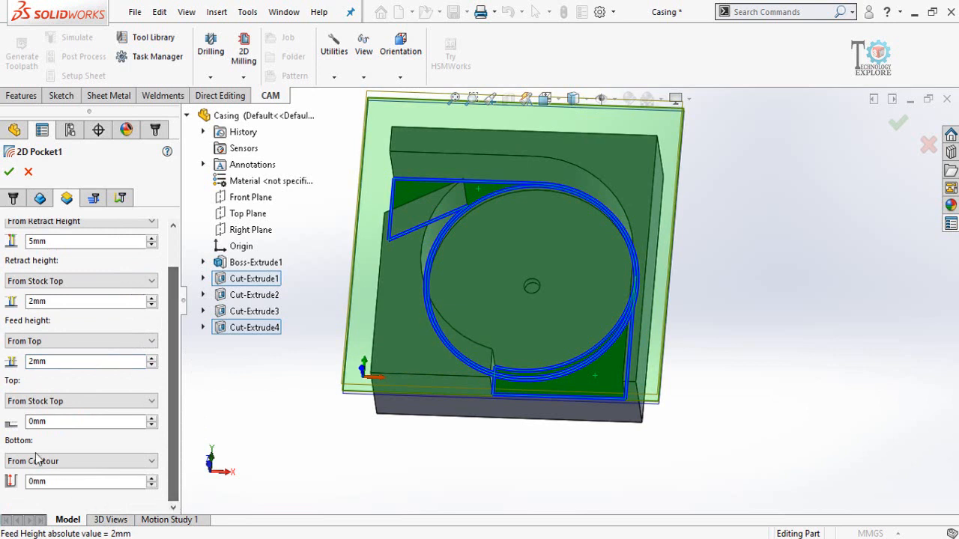
pyautogui.click(69, 481)
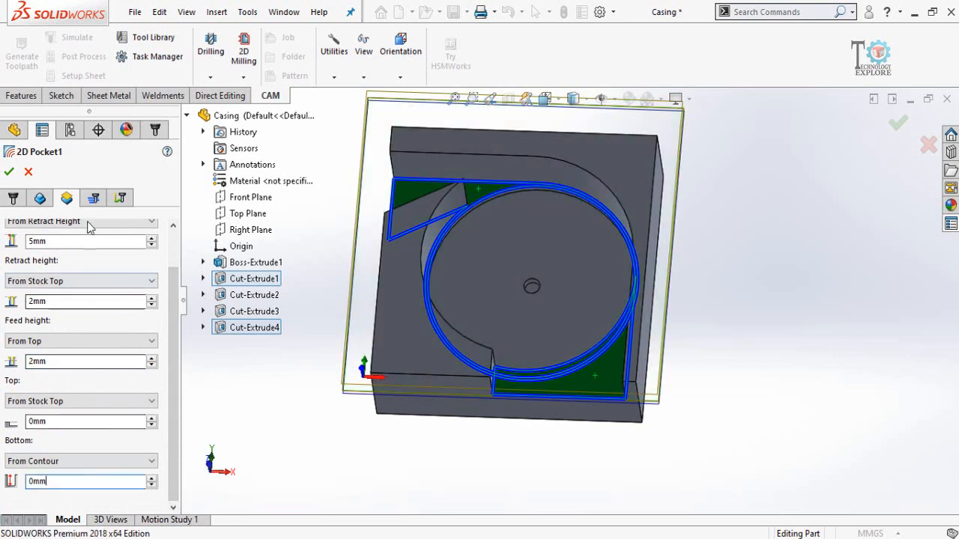
# Switch the 2D Pocket to right compensation for conventional milling and set its tolerance to 0.01 mm.
pyautogui.click(95, 198)
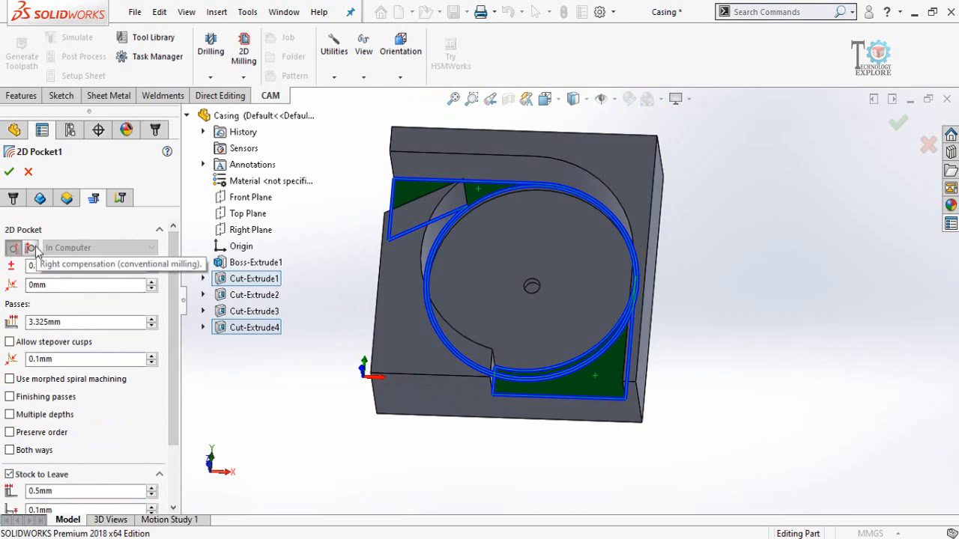
pyautogui.click(31, 248)
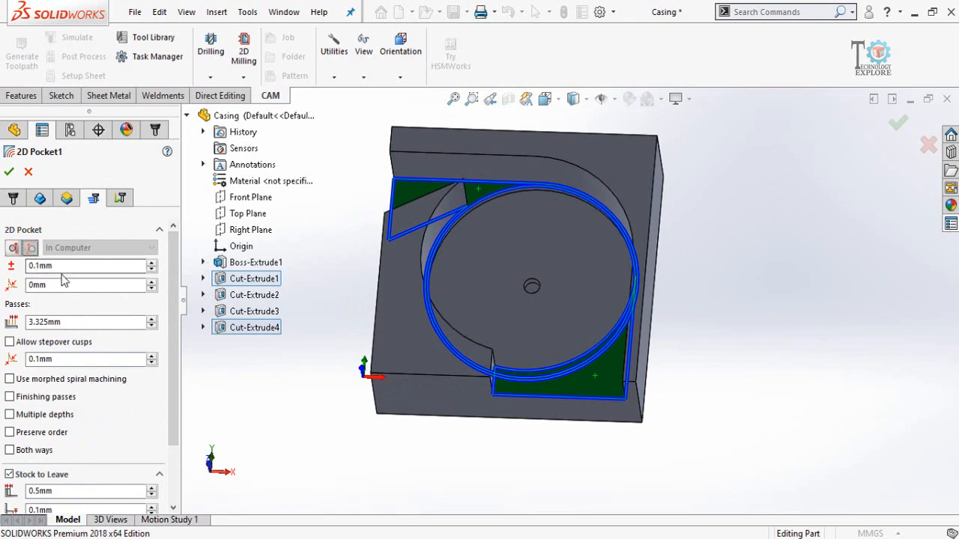
pyautogui.moveTo(60, 266)
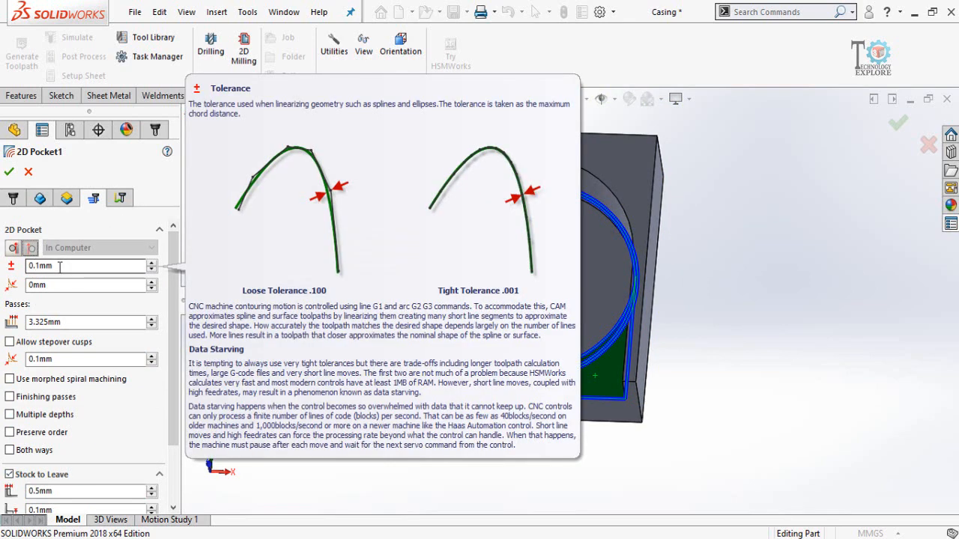
pyautogui.click(36, 268)
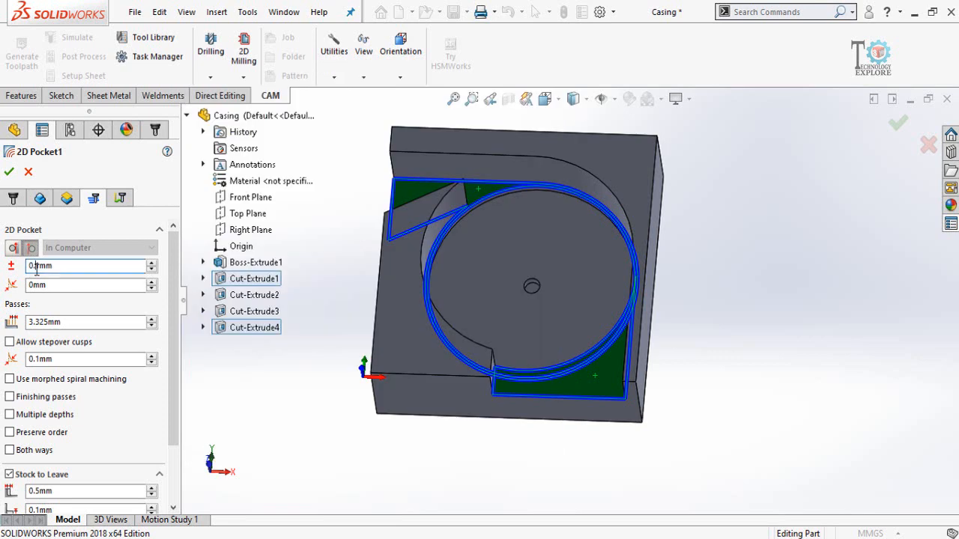
pyautogui.write('0')
pyautogui.moveTo(63, 284)
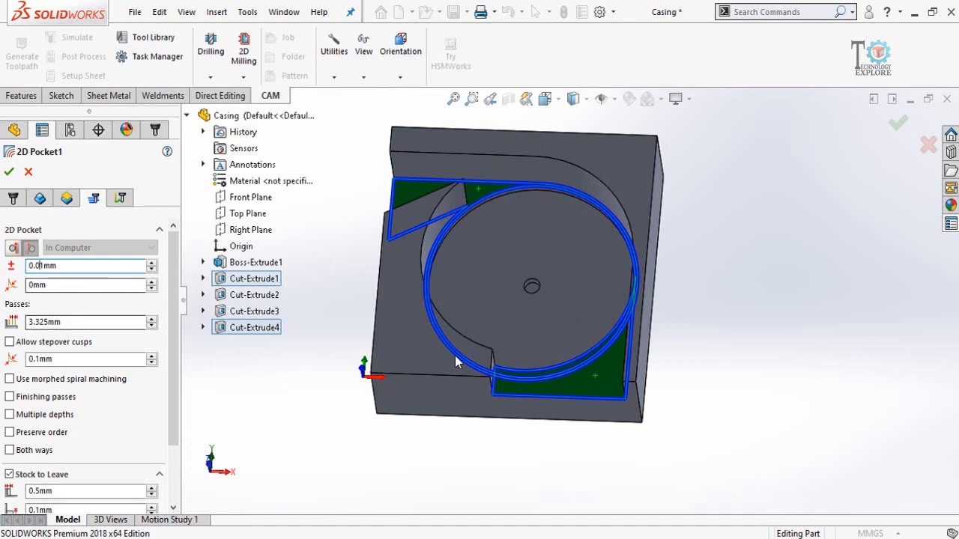
# Inspect the sharp inner corner of the Cut-Extrude1 face and set the 2D Pocket's maximum stepover to 2 mm.
pyautogui.moveTo(473, 289); pyautogui.dragTo(491, 149, button='middle')
pyautogui.scroll(-2, 479, 187)
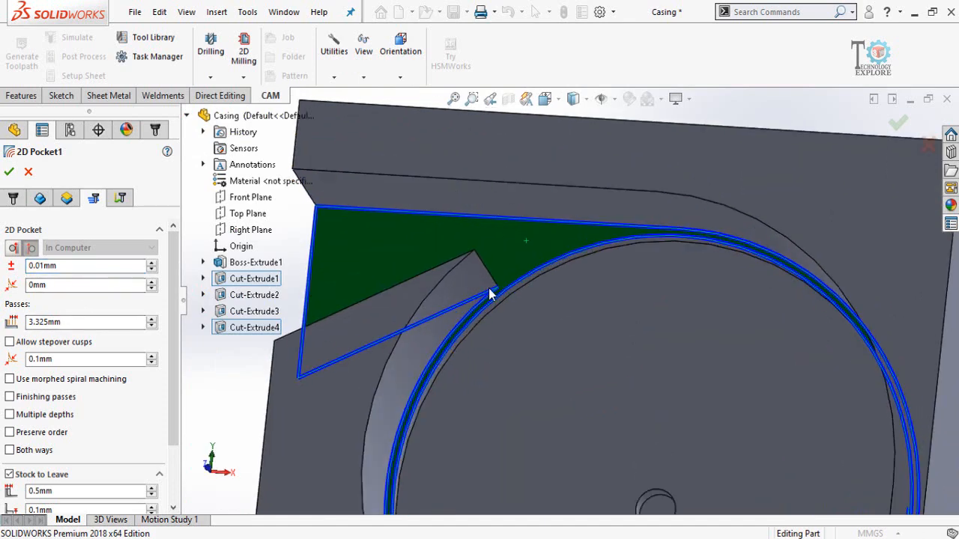
pyautogui.moveTo(487, 280); pyautogui.dragTo(492, 299, button='middle')
pyautogui.scroll(-3, 475, 300)
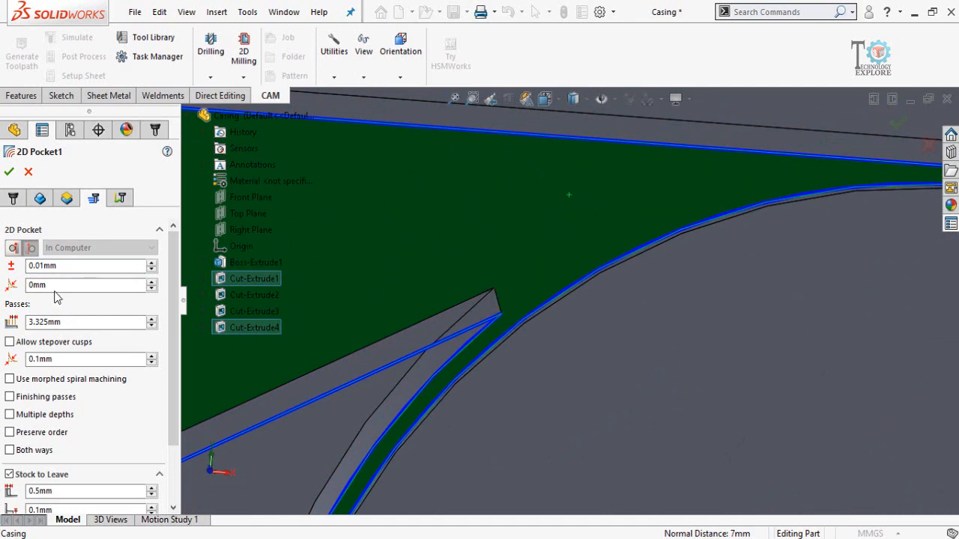
pyautogui.moveTo(52, 285)
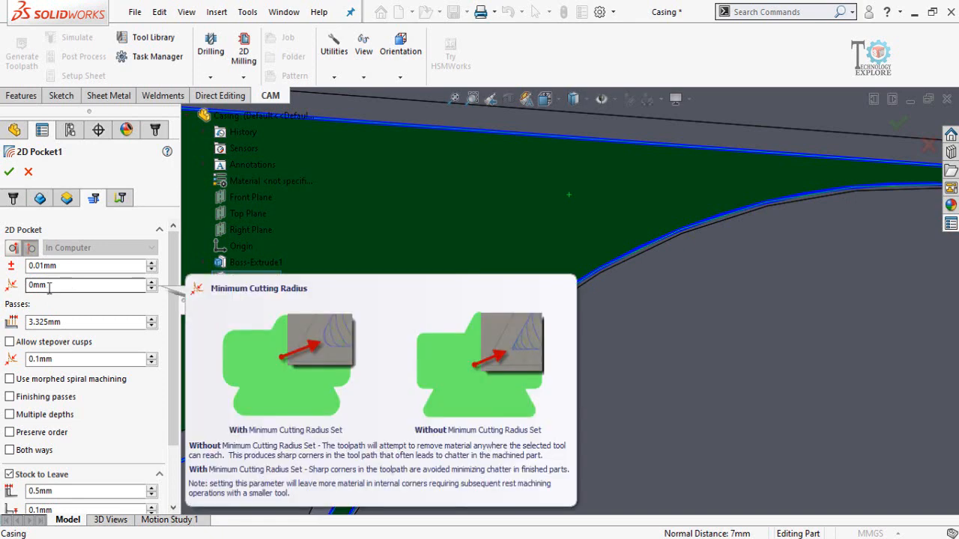
pyautogui.scroll(-1, 177, 326)
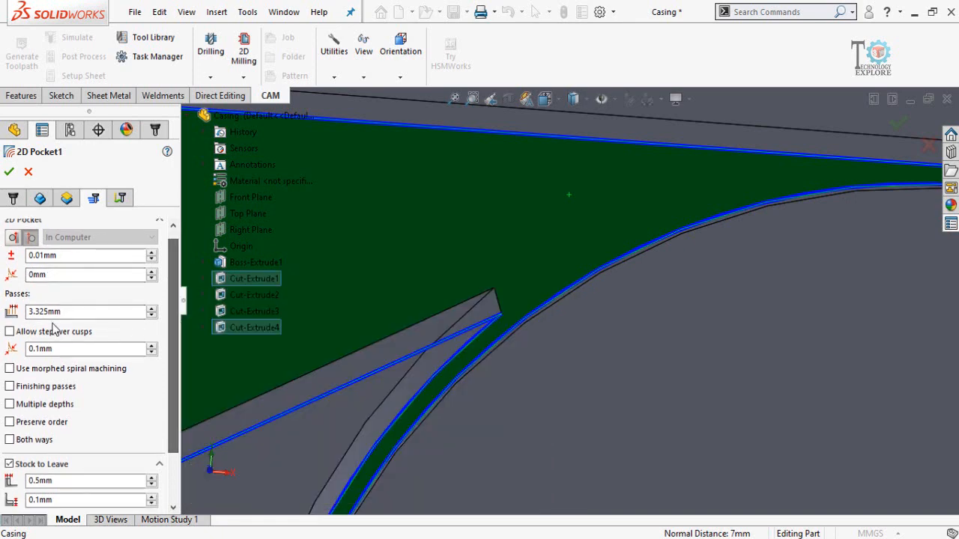
pyautogui.moveTo(60, 311)
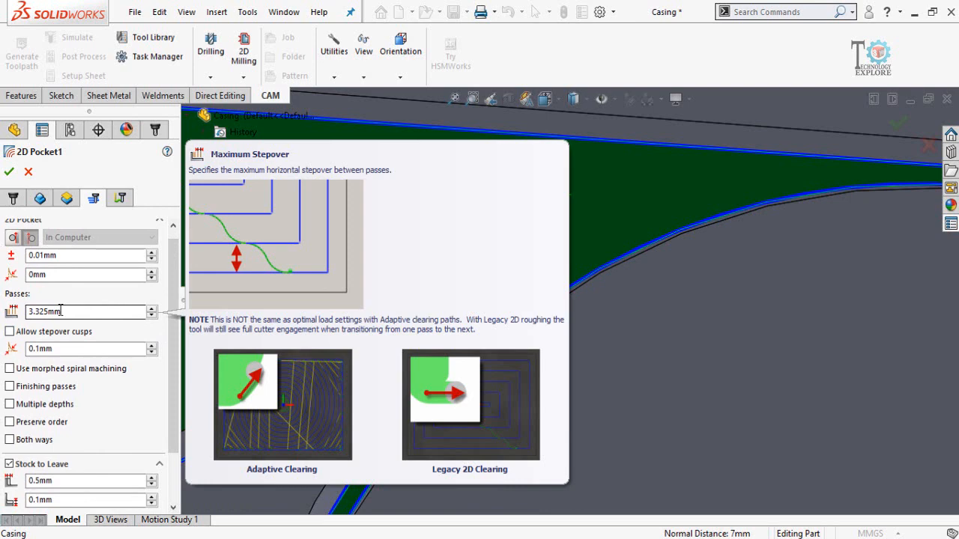
pyautogui.doubleClick(60, 311)
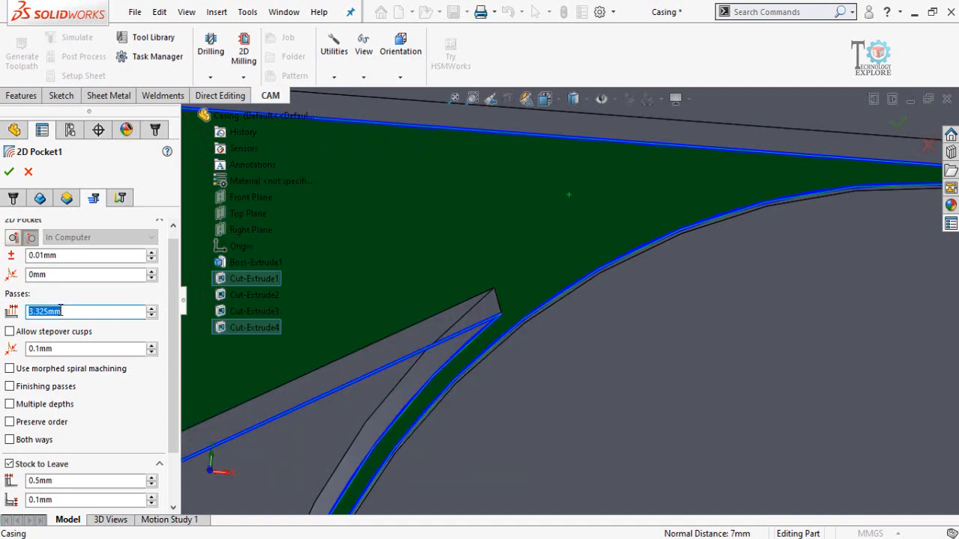
pyautogui.write('2')
# Disable Stock to Leave for the 2D Pocket operation.
pyautogui.scroll(-3, 173, 340)
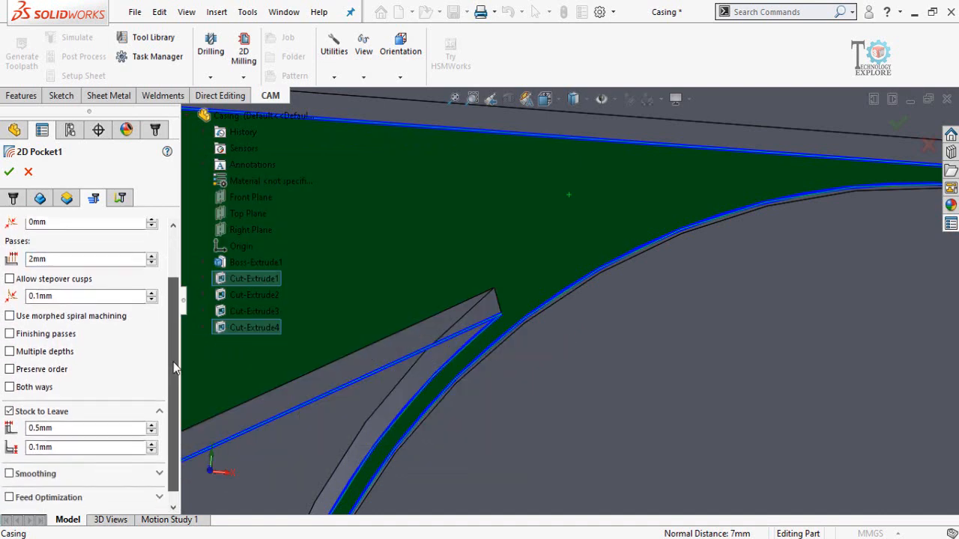
pyautogui.scroll(-1, 173, 367)
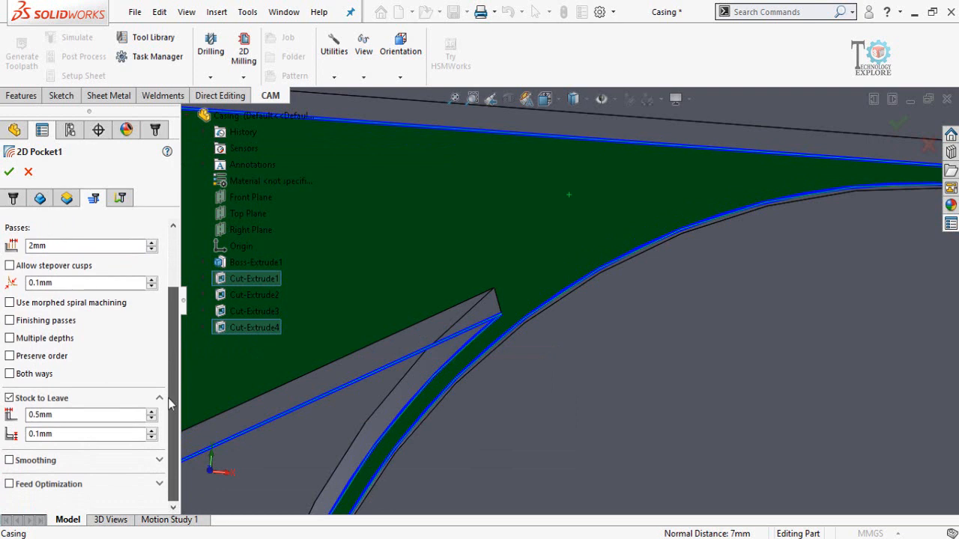
pyautogui.click(9, 398)
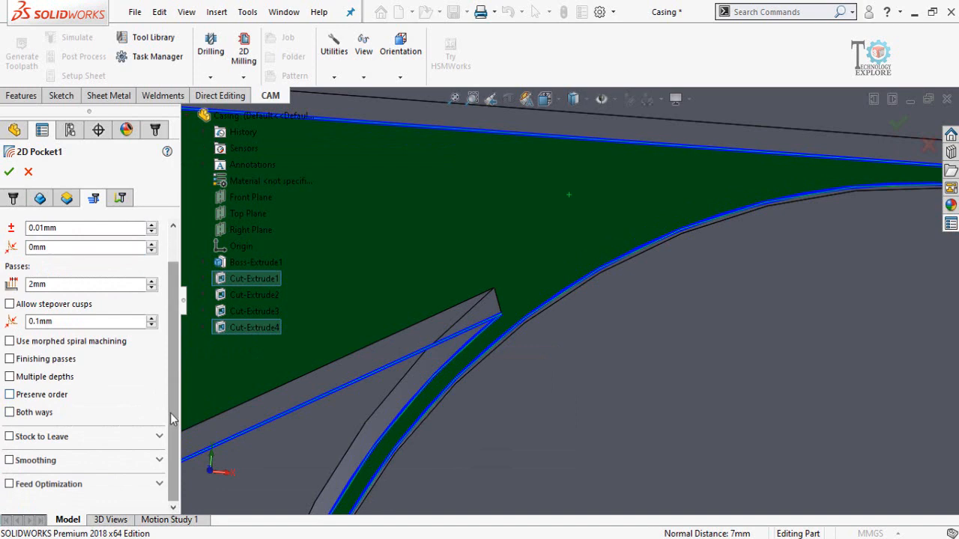
pyautogui.scroll(5, 513, 406)
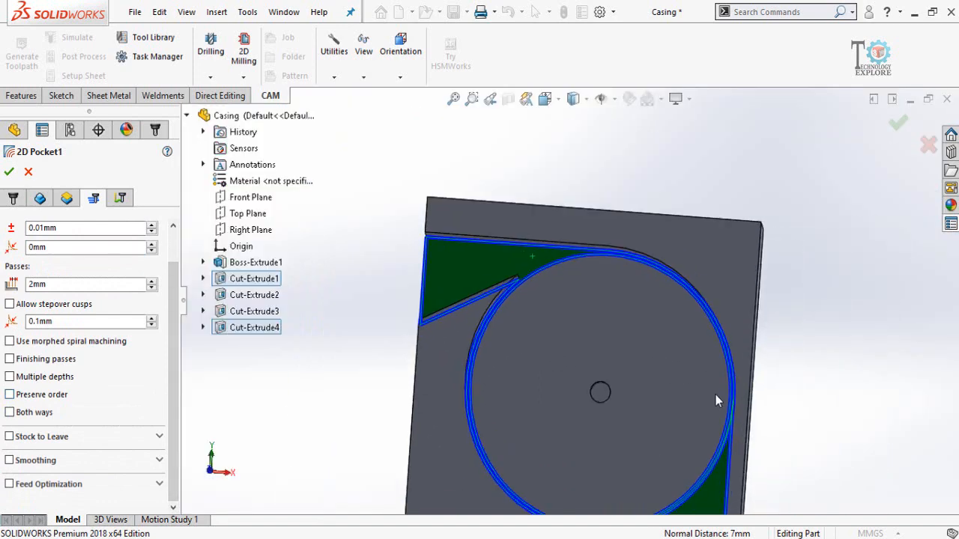
pyautogui.scroll(-2, 716, 401)
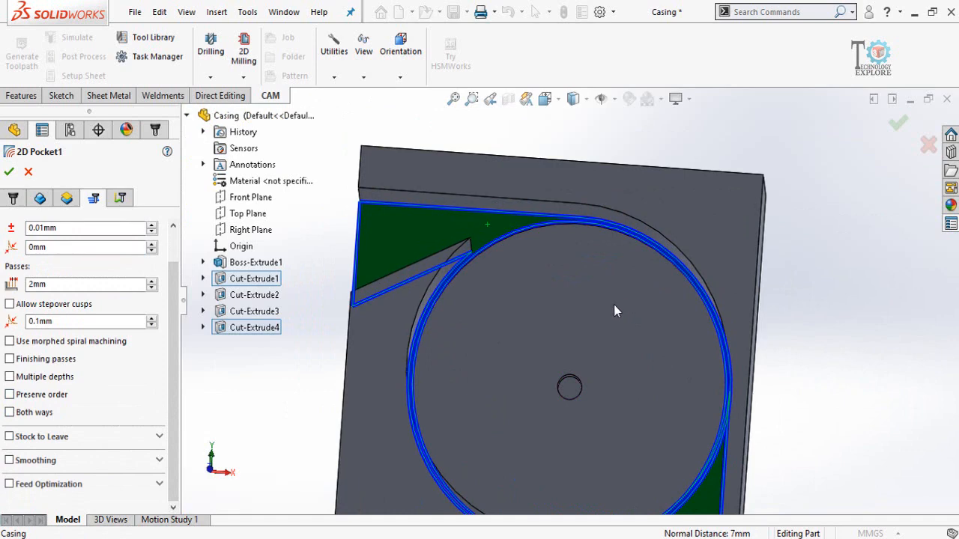
pyautogui.moveTo(613, 304); pyautogui.dragTo(610, 209, button='middle')
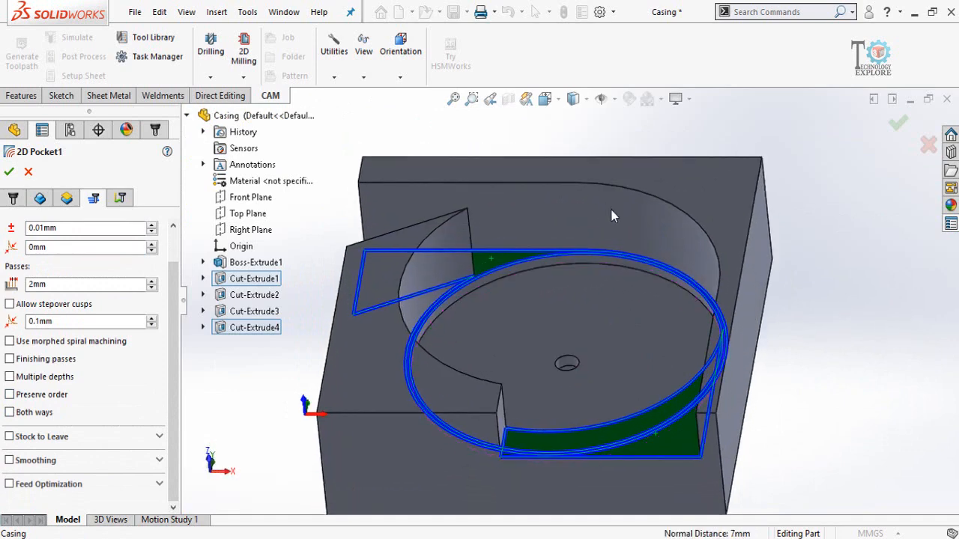
# Enable Multiple depths for the 2D Pocket with a maximum roughing stepdown of 0.5 mm.
pyautogui.moveTo(518, 263); pyautogui.dragTo(509, 170, button='middle')
pyautogui.moveTo(715, 319); pyautogui.dragTo(730, 305, button='middle')
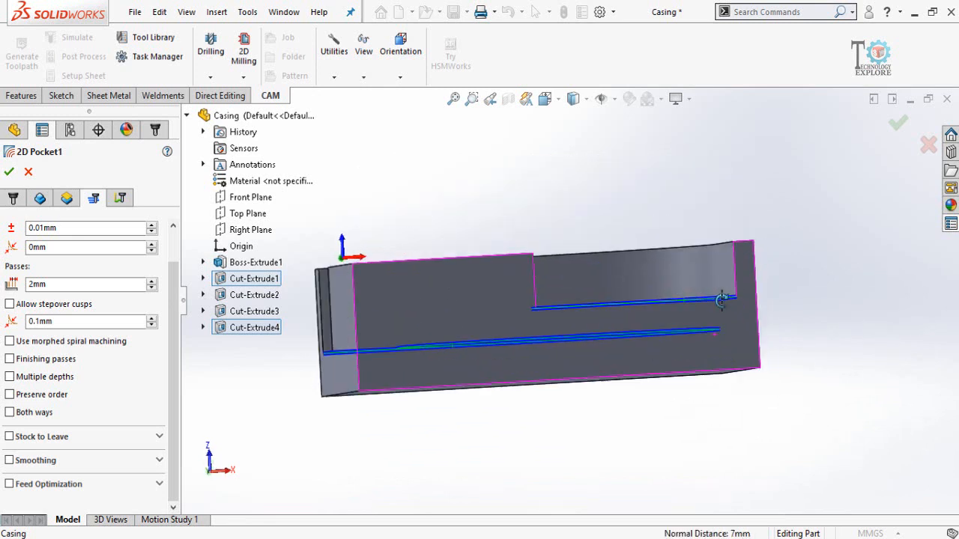
pyautogui.click(728, 302)
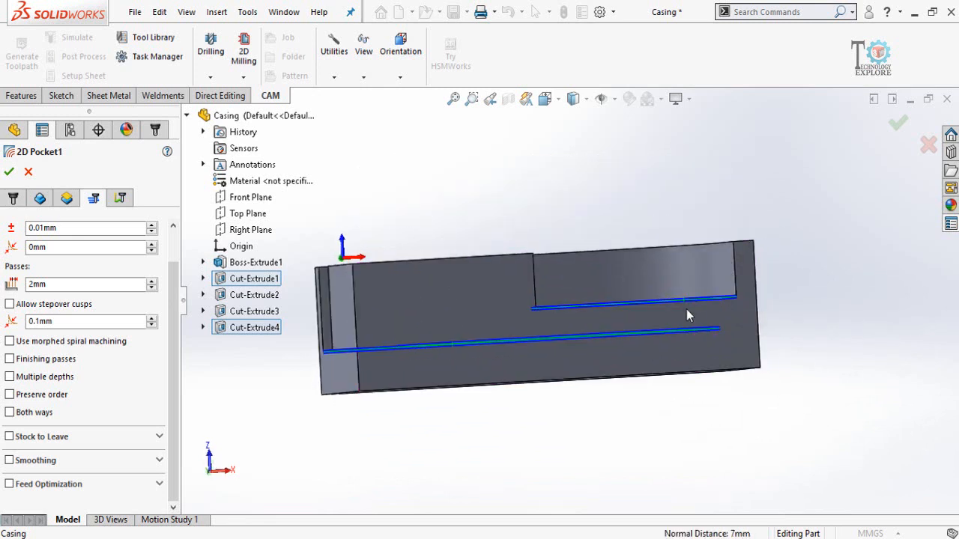
pyautogui.moveTo(646, 332)
pyautogui.mouseDown(button='middle')
pyautogui.moveTo(645, 315)
pyautogui.moveTo(646, 324)
pyautogui.mouseUp(button='middle')
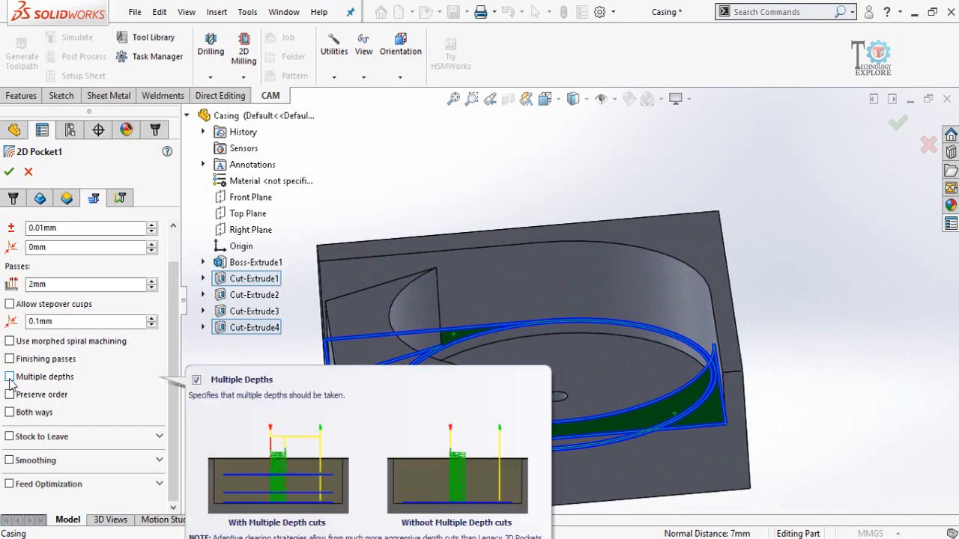
pyautogui.click(10, 377)
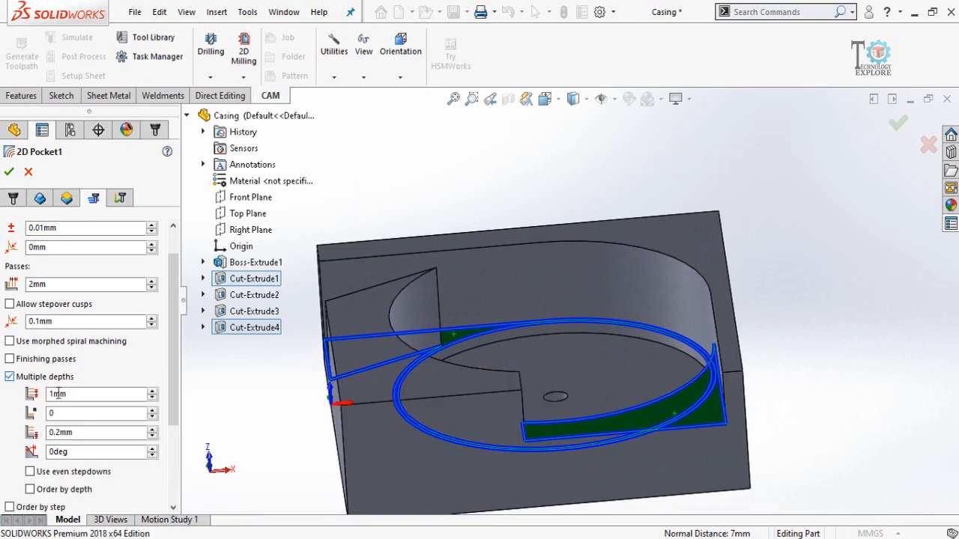
pyautogui.moveTo(92, 397)
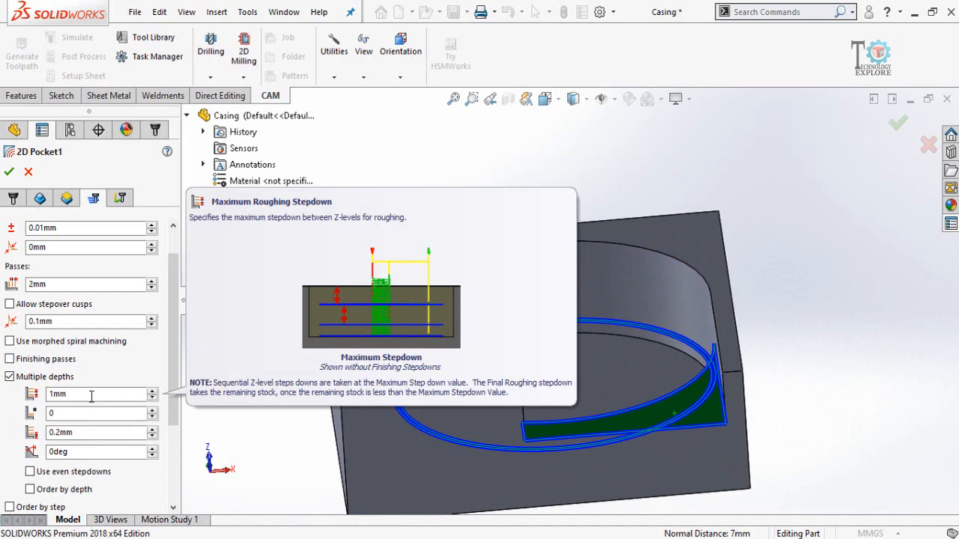
pyautogui.doubleClick(91, 395)
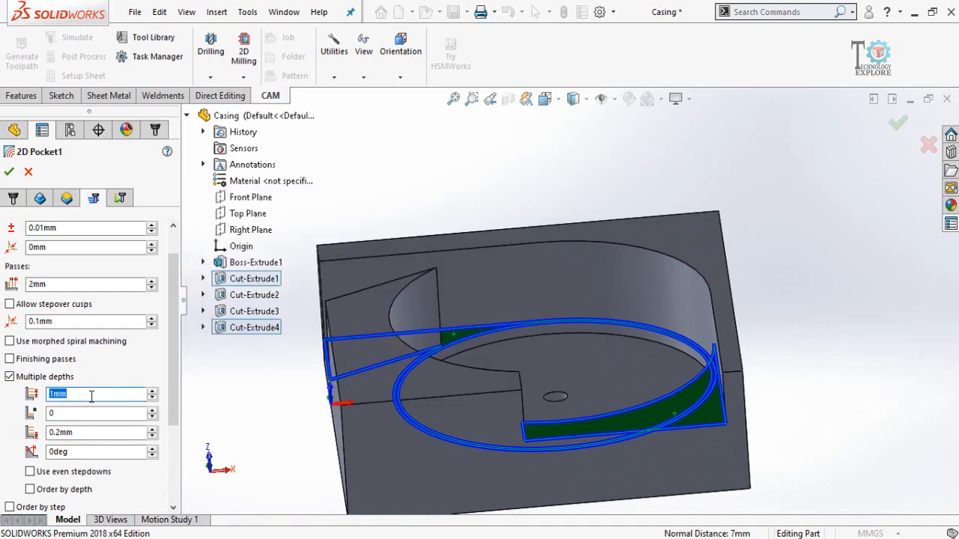
pyautogui.write('0.5')
pyautogui.click(90, 410)
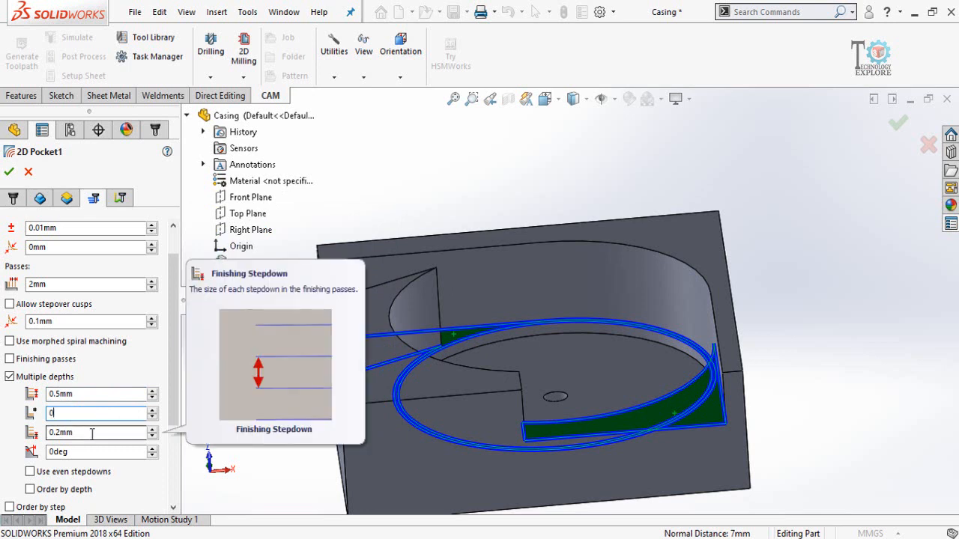
pyautogui.scroll(-2, 179, 378)
pyautogui.scroll(-5, 180, 378)
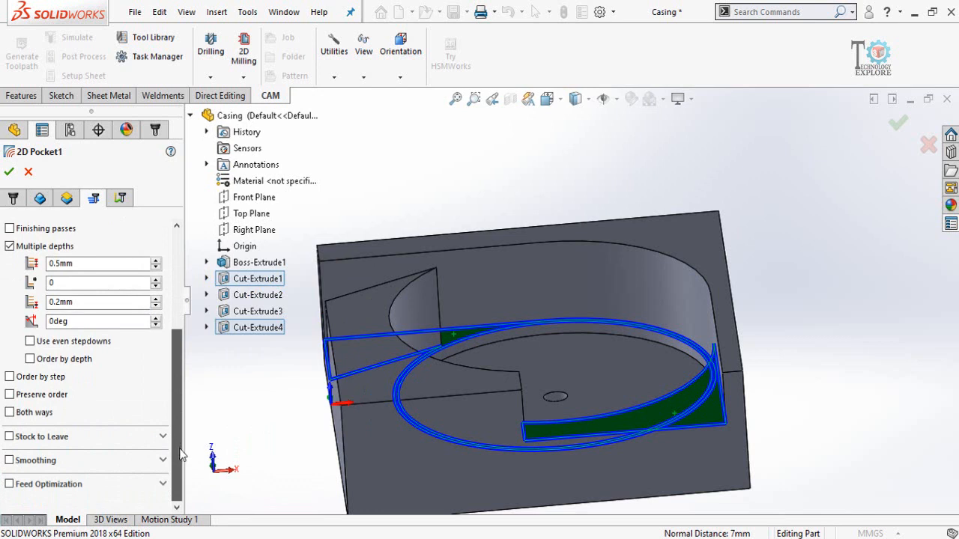
pyautogui.moveTo(180, 454); pyautogui.dragTo(178, 264)
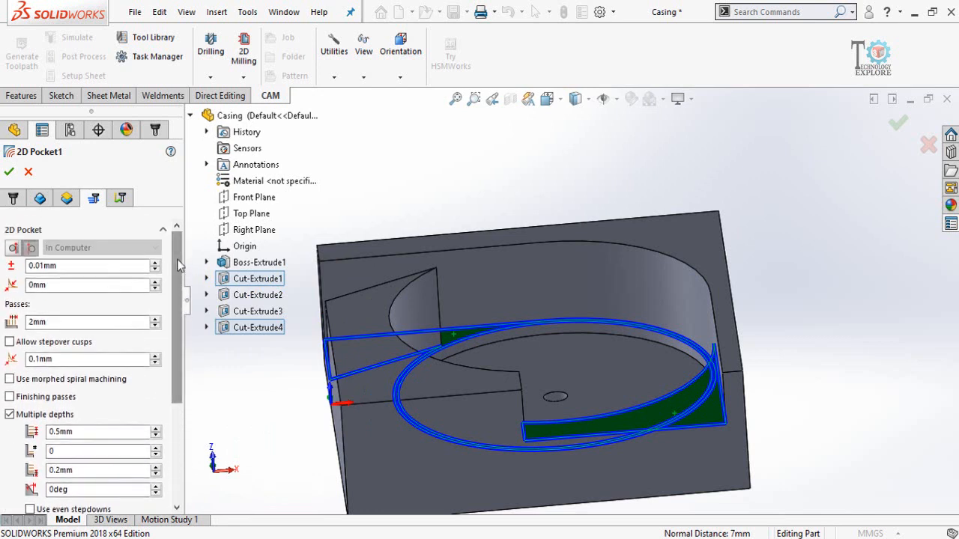
# Set the 2D Pocket's linking distance for keeping the tool down to 5 mm.
pyautogui.click(120, 199)
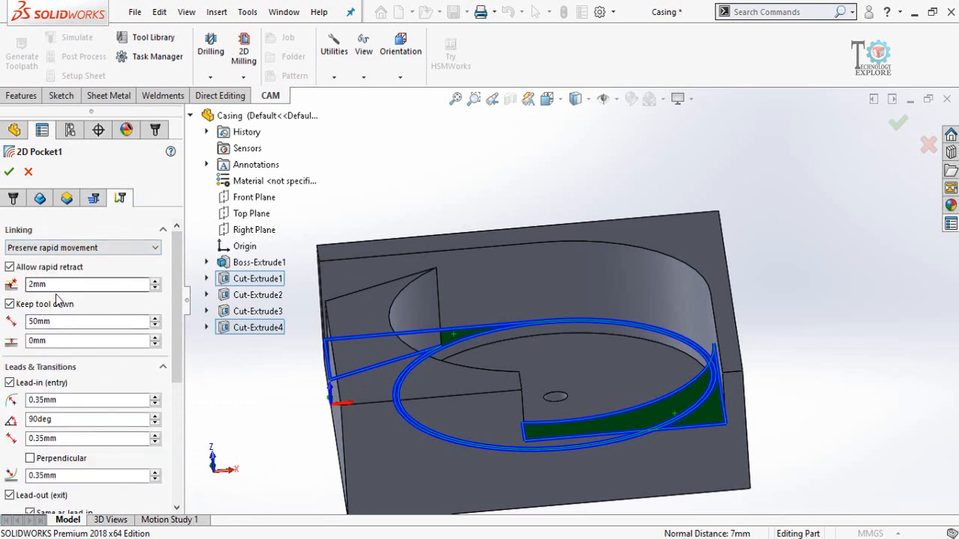
pyautogui.moveTo(57, 289)
pyautogui.click(57, 322)
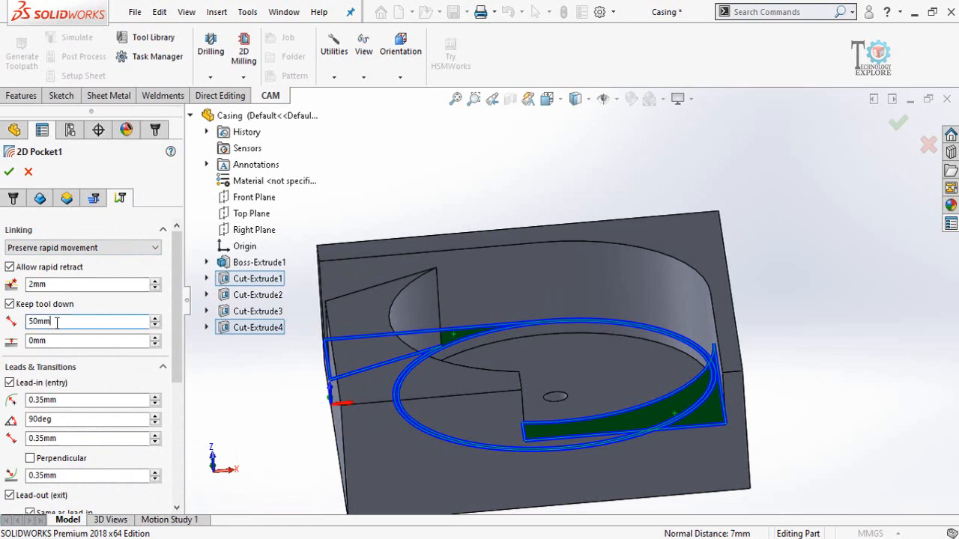
pyautogui.doubleClick(56, 322)
pyautogui.write('5')
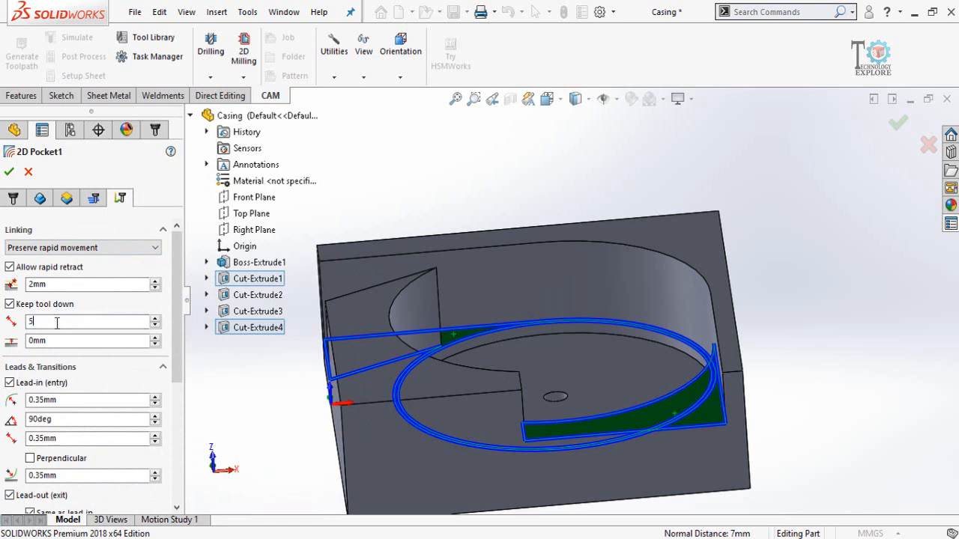
pyautogui.click(81, 405)
# Set the maximum ramp stepdown of the 2D Pocket's helix ramp to 0.5 mm.
pyautogui.moveTo(180, 380); pyautogui.dragTo(172, 506)
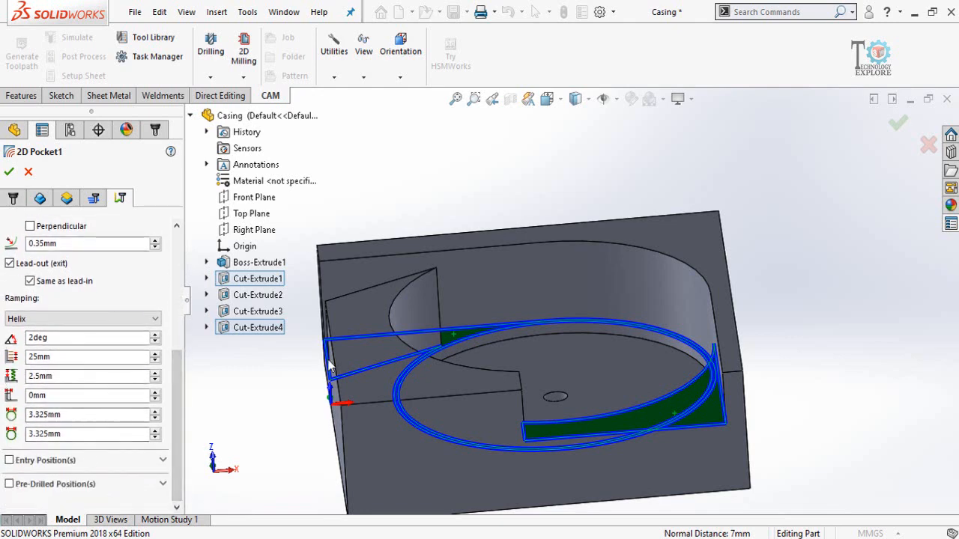
pyautogui.moveTo(491, 379)
pyautogui.mouseDown(button='middle')
pyautogui.moveTo(479, 336)
pyautogui.moveTo(501, 376)
pyautogui.mouseUp(button='middle')
pyautogui.scroll(2, 524, 379)
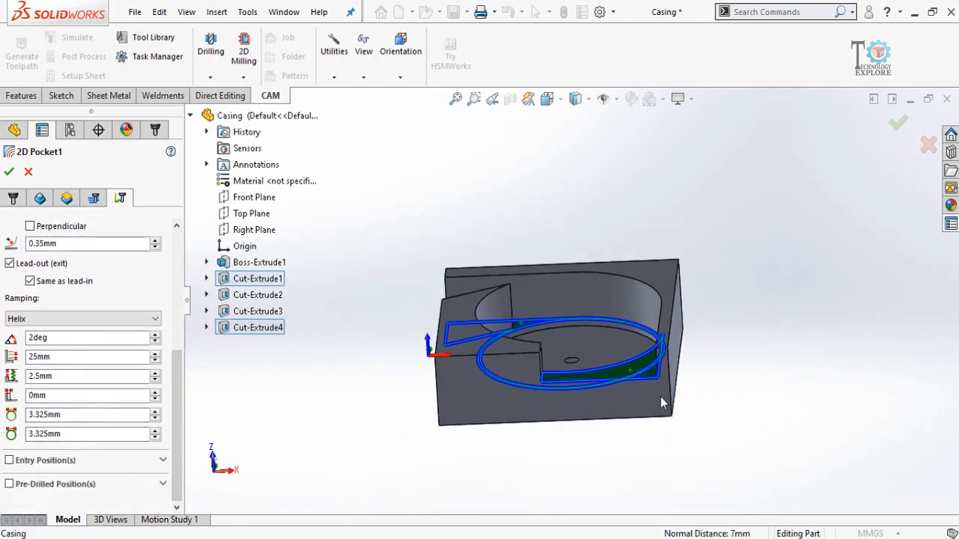
pyautogui.scroll(-3, 662, 400)
pyautogui.moveTo(604, 360); pyautogui.dragTo(618, 337, button='middle')
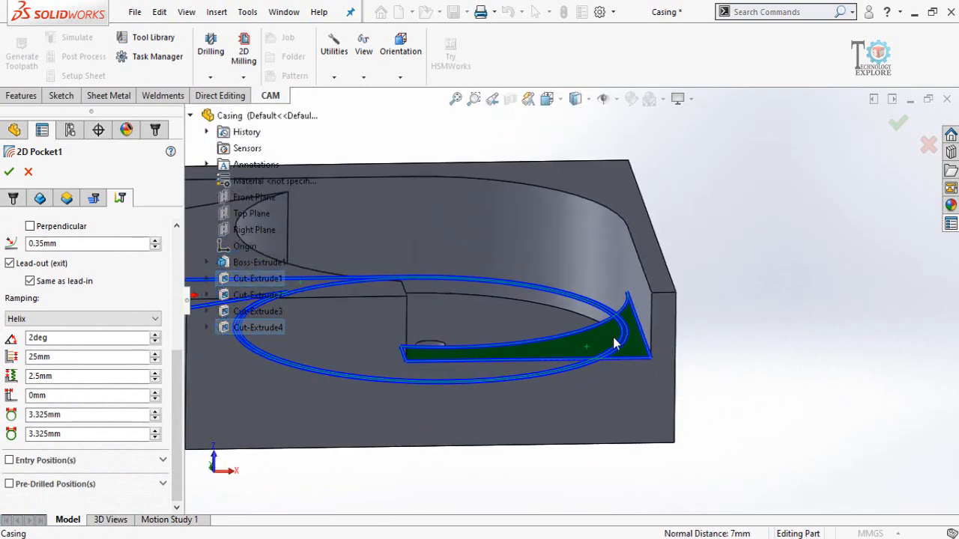
pyautogui.moveTo(483, 229); pyautogui.dragTo(481, 243, button='middle')
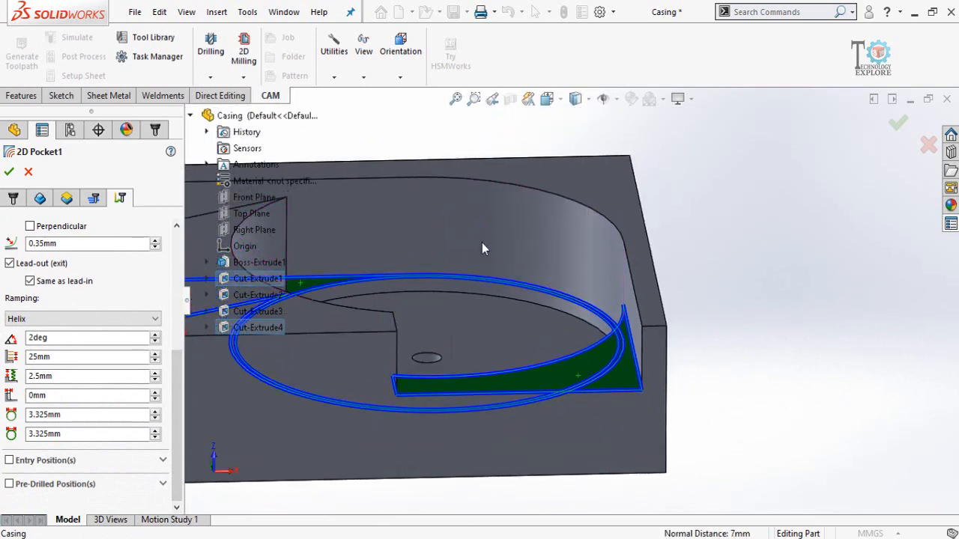
pyautogui.scroll(4, 483, 245)
pyautogui.scroll(-2, 423, 226)
pyautogui.moveTo(424, 226); pyautogui.dragTo(425, 197, button='middle')
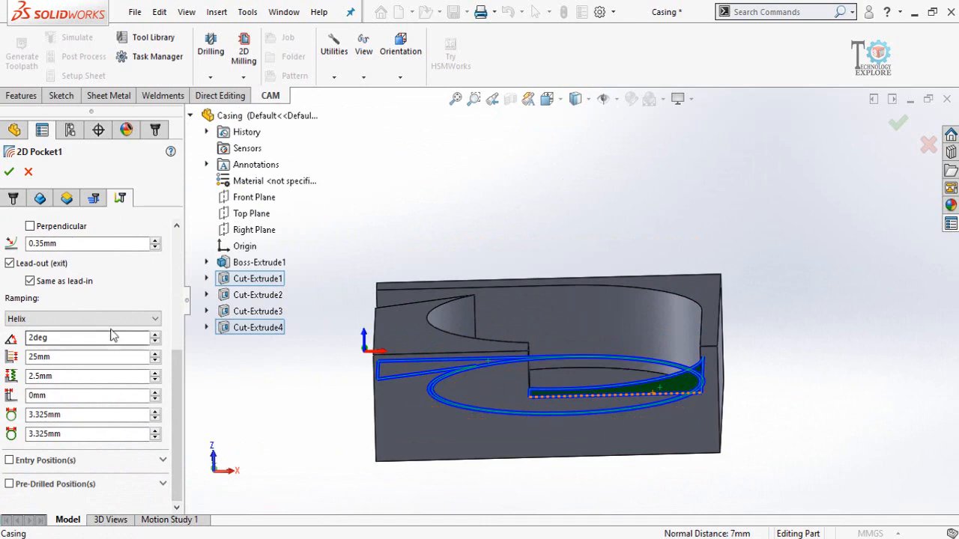
pyautogui.moveTo(23, 320)
pyautogui.moveTo(49, 338)
pyautogui.moveTo(65, 356)
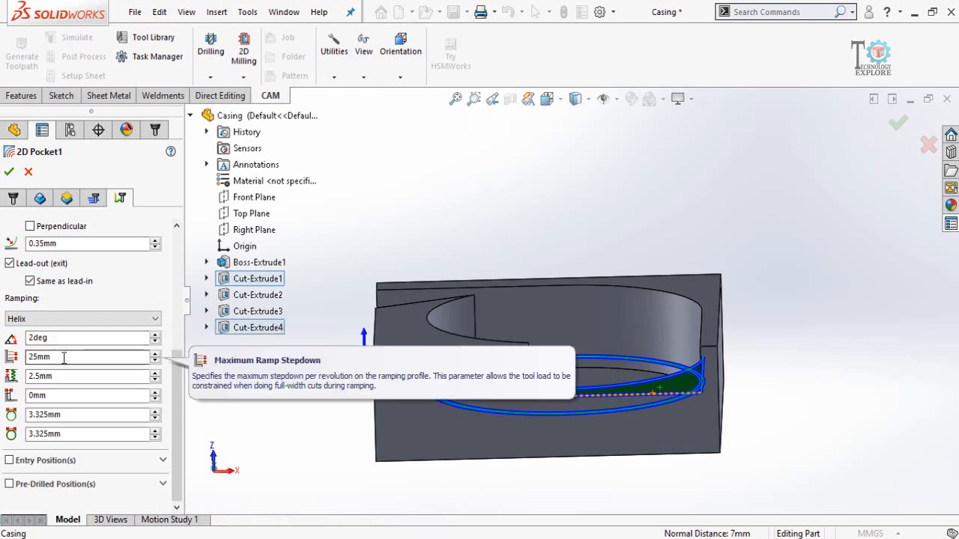
pyautogui.doubleClick(66, 357)
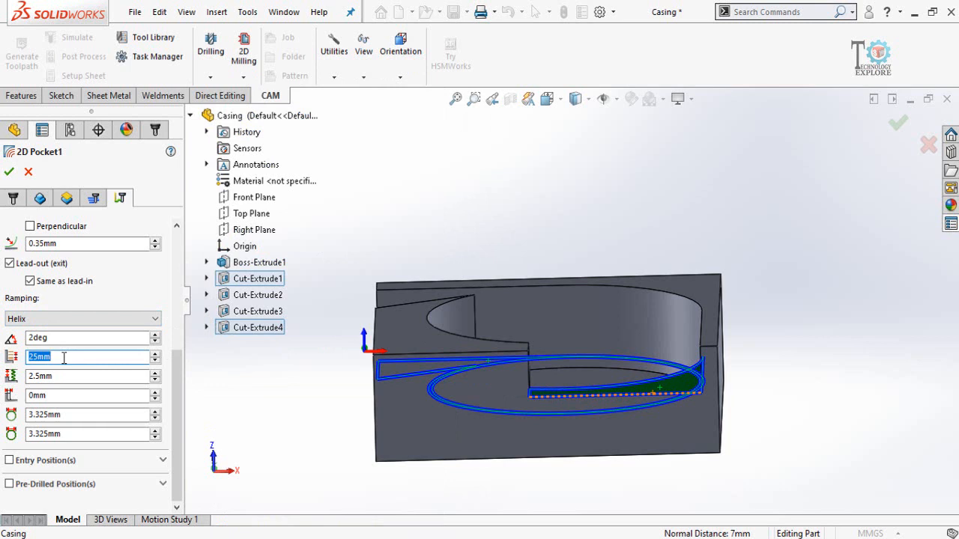
pyautogui.write('0.5')
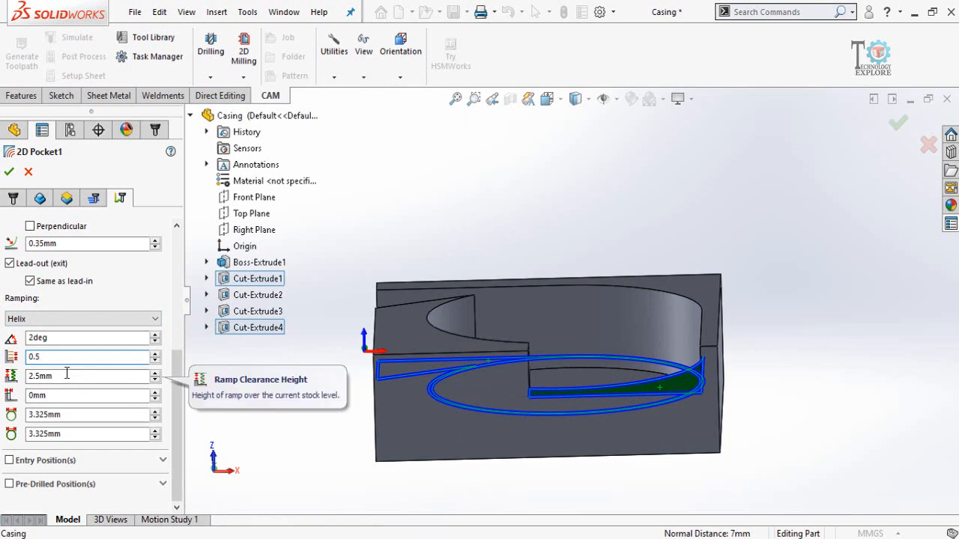
pyautogui.click(67, 372)
# Set the ramp clearance height of the 2D Pocket's helix ramp to 0.1 mm.
pyautogui.moveTo(698, 330)
pyautogui.mouseDown(button='middle')
pyautogui.moveTo(779, 361)
pyautogui.moveTo(710, 317)
pyautogui.mouseUp(button='middle')
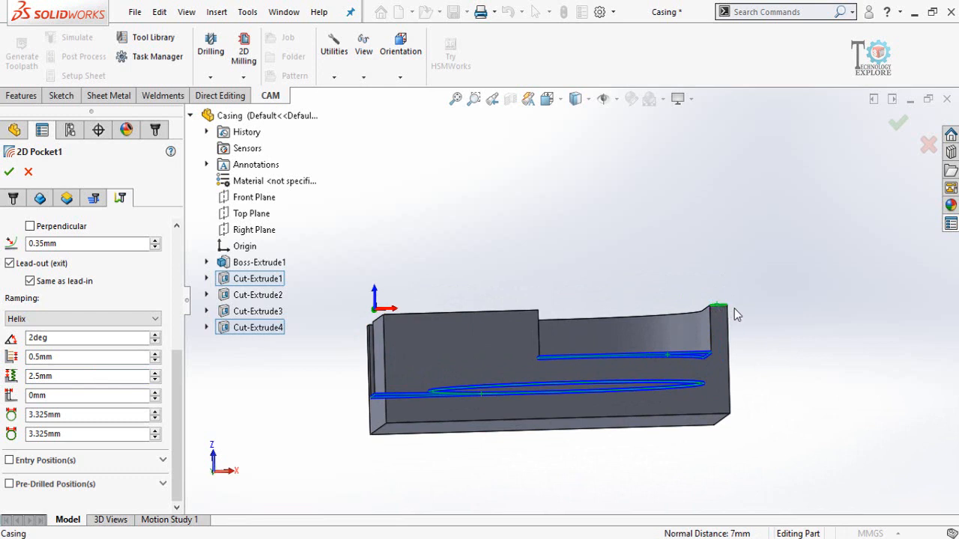
pyautogui.scroll(-2, 734, 308)
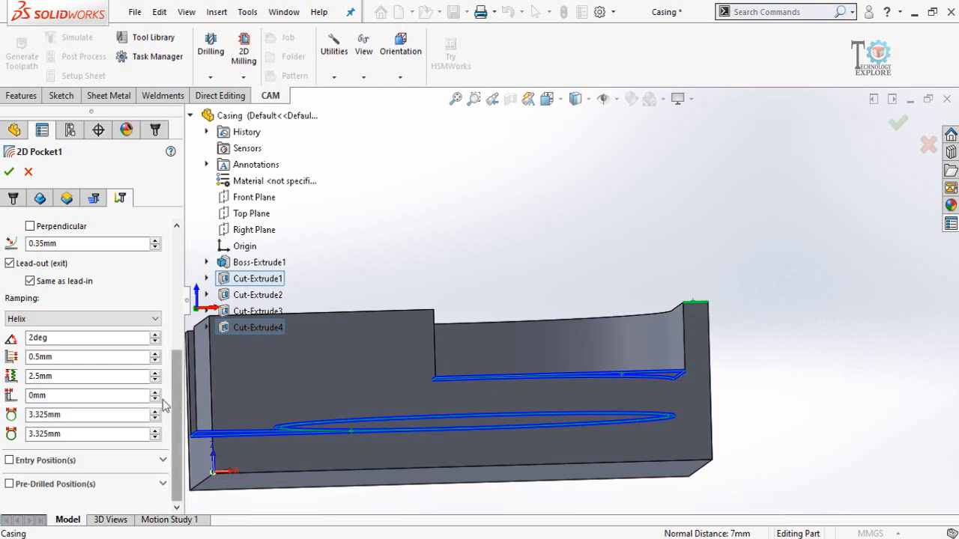
pyautogui.doubleClick(51, 375)
pyautogui.write('0.1')
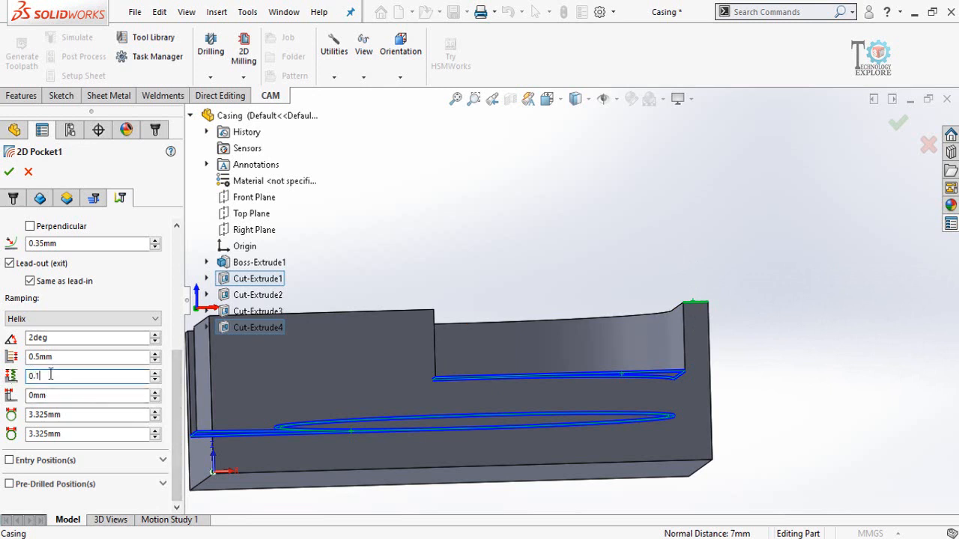
pyautogui.press('Return')
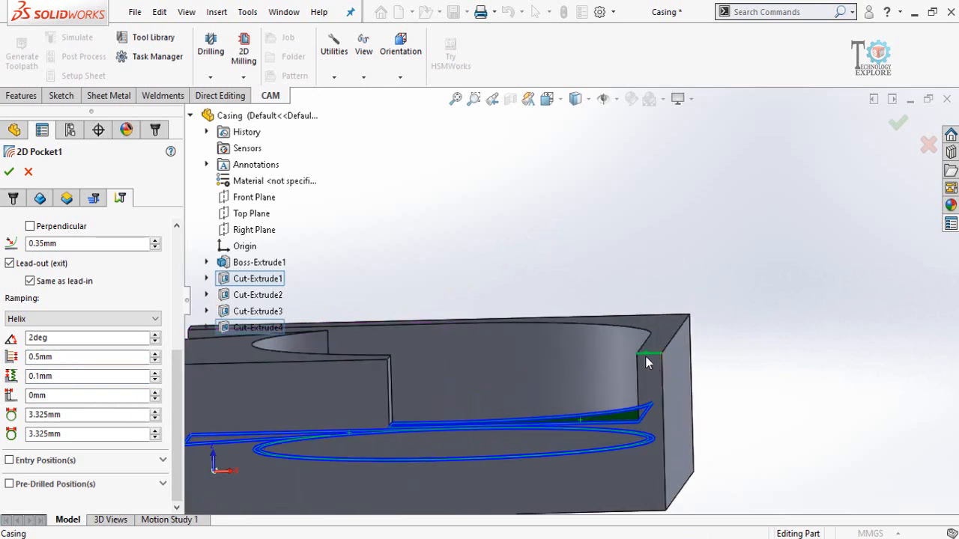
pyautogui.scroll(6, 662, 345)
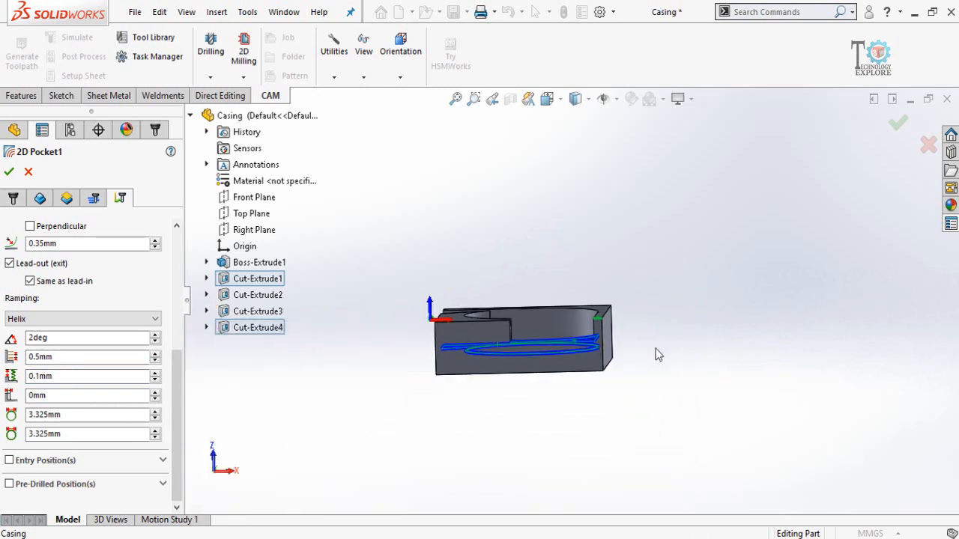
pyautogui.scroll(-4, 502, 304)
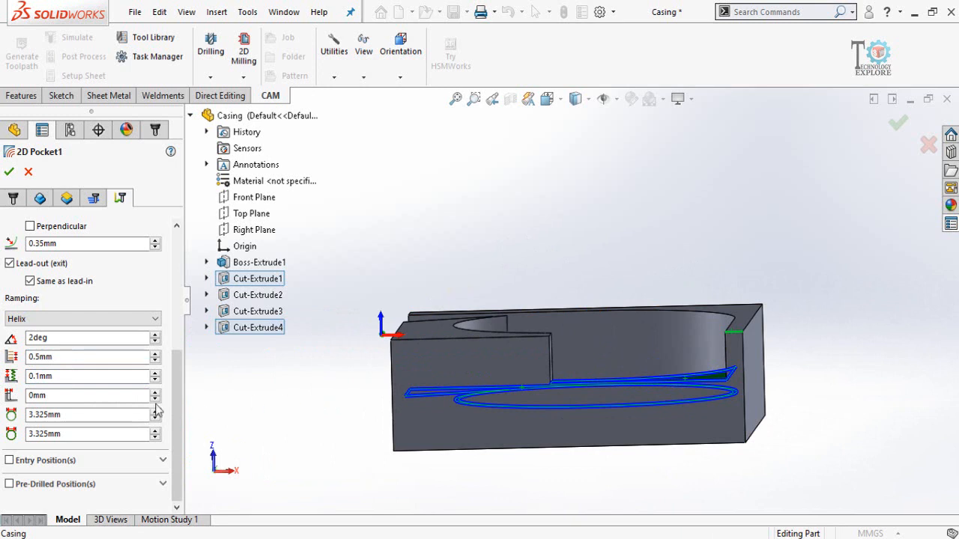
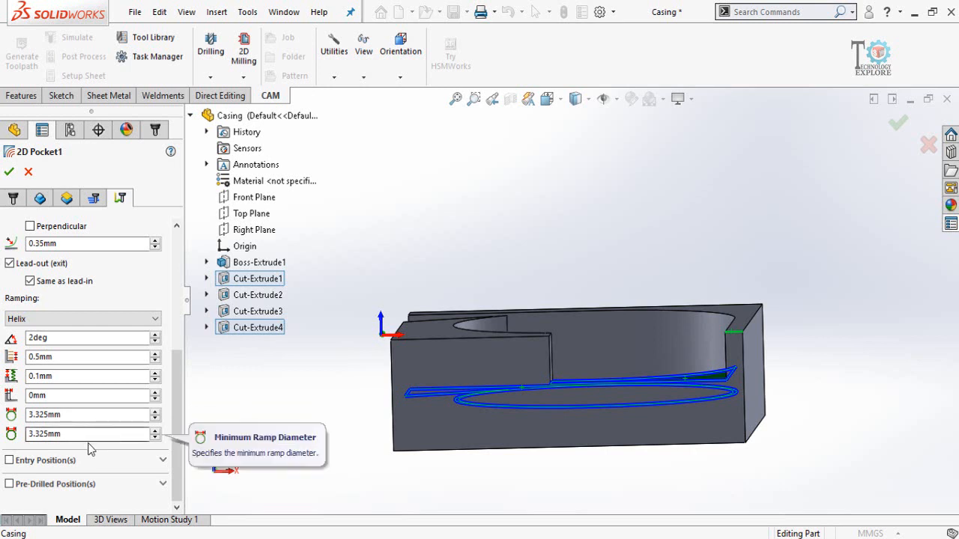
# Accept the 2D Pocket operation to generate its toolpath and view it on the two recess floors.
pyautogui.click(8, 172)
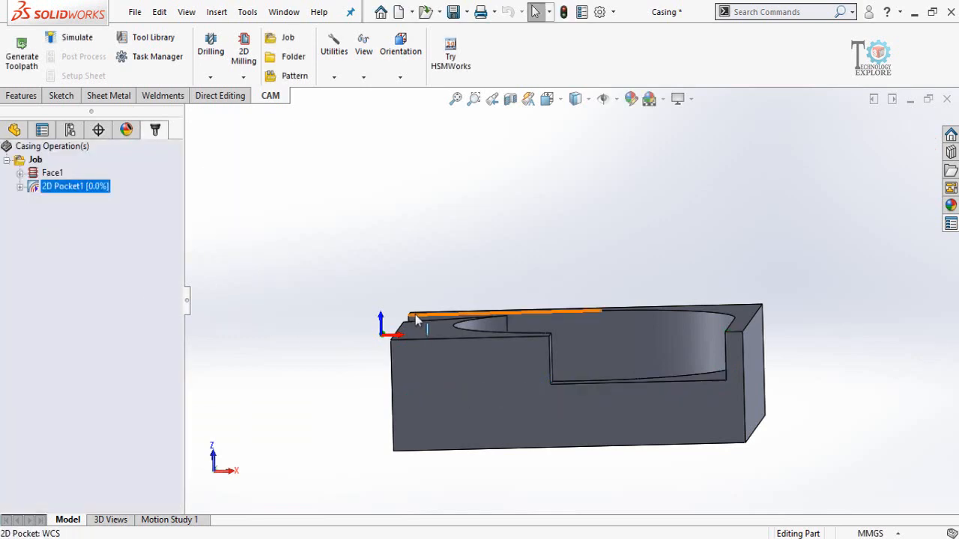
pyautogui.moveTo(484, 240); pyautogui.dragTo(484, 362, button='middle')
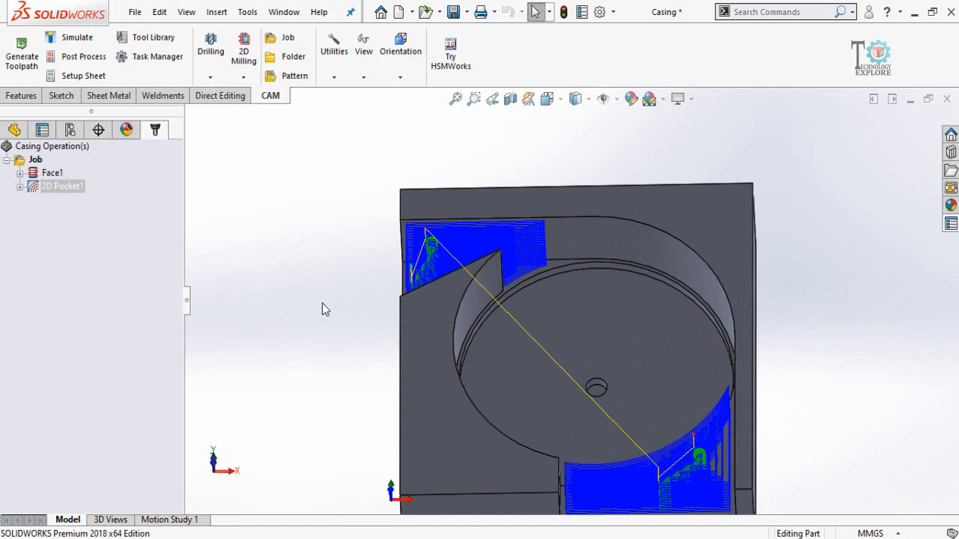
pyautogui.scroll(4, 322, 303)
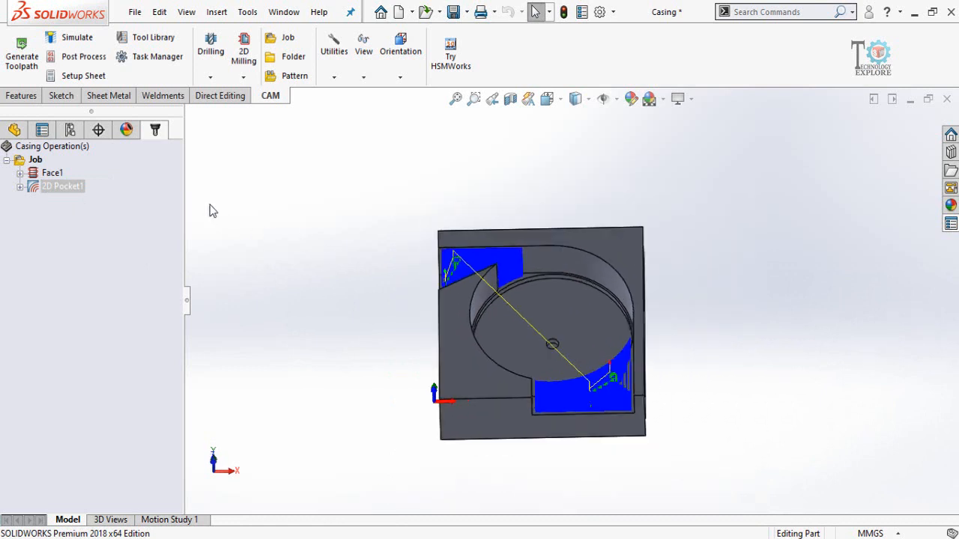
# Create a second 2D Pocket operation and select the circular Cut-Extrude2 floor face as its geometry.
pyautogui.click(243, 59)
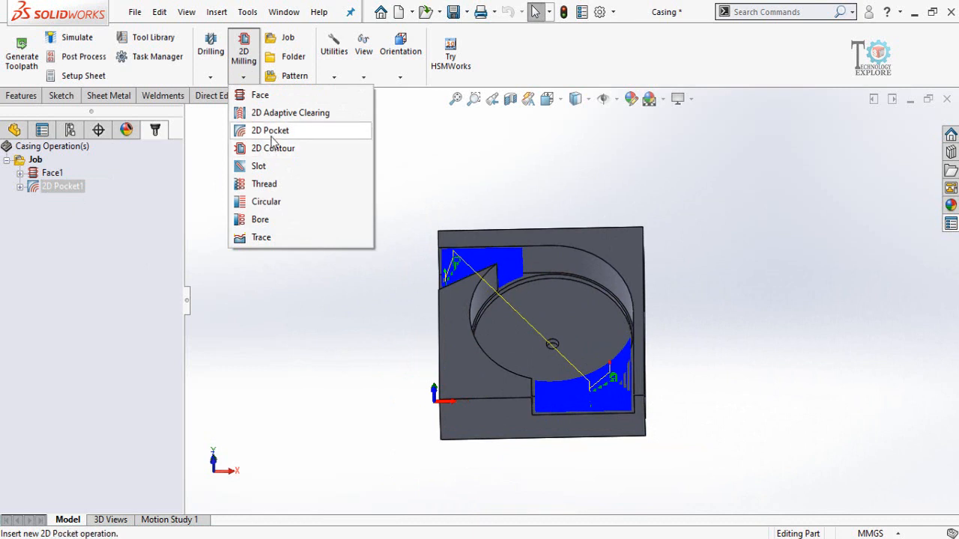
pyautogui.click(271, 135)
pyautogui.click(40, 199)
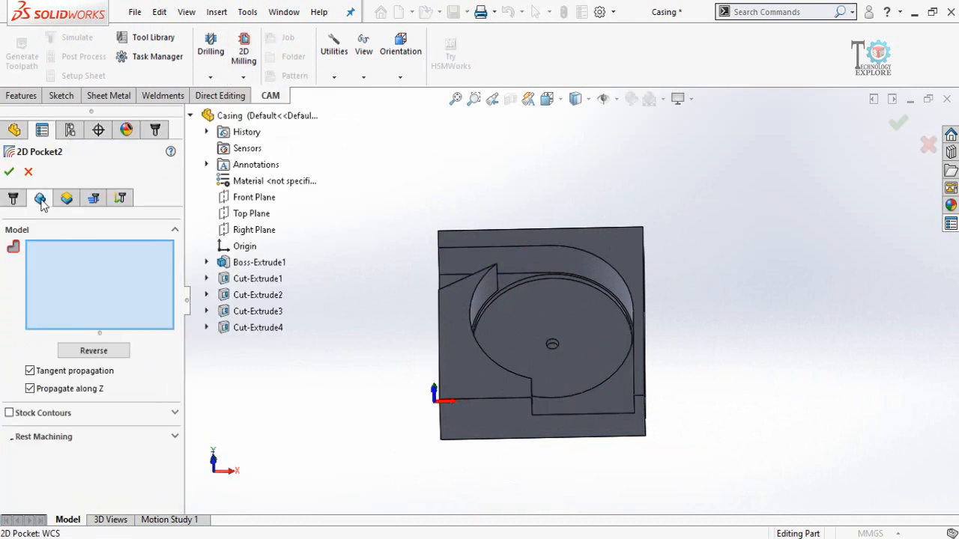
pyautogui.click(542, 355)
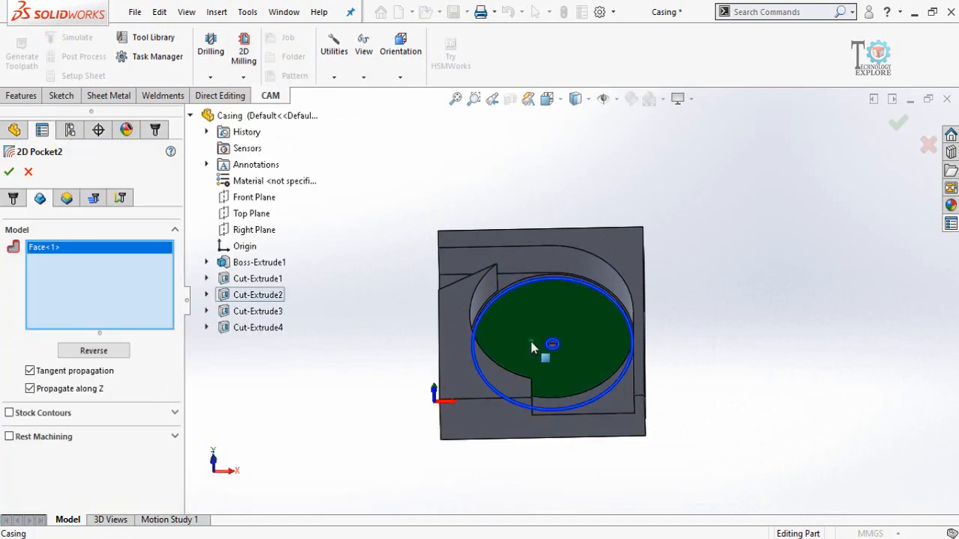
# Set the second 2D Pocket's clearance height to 5 mm, retract height to 2 mm and feed height to 2 mm.
pyautogui.click(66, 198)
pyautogui.click(73, 286)
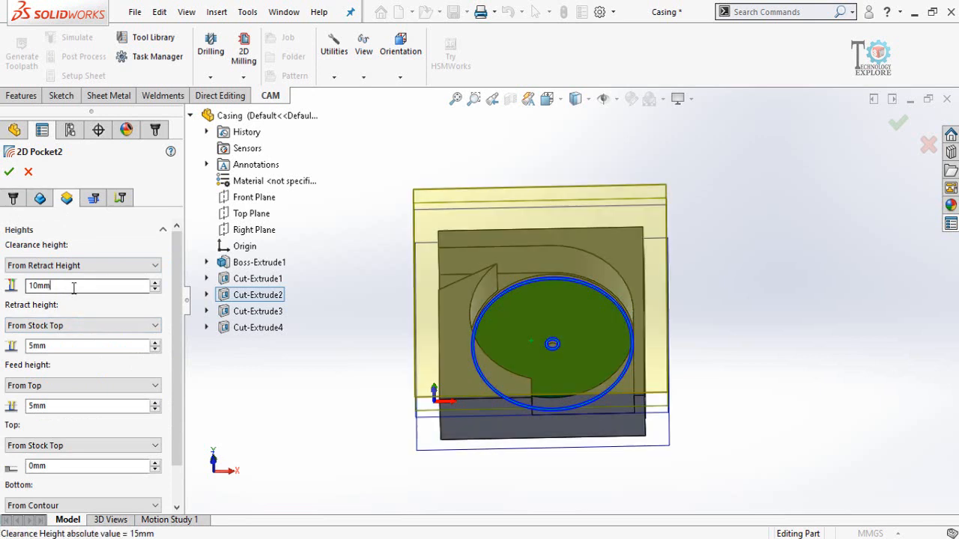
pyautogui.doubleClick(74, 285)
pyautogui.write('5')
pyautogui.doubleClick(59, 346)
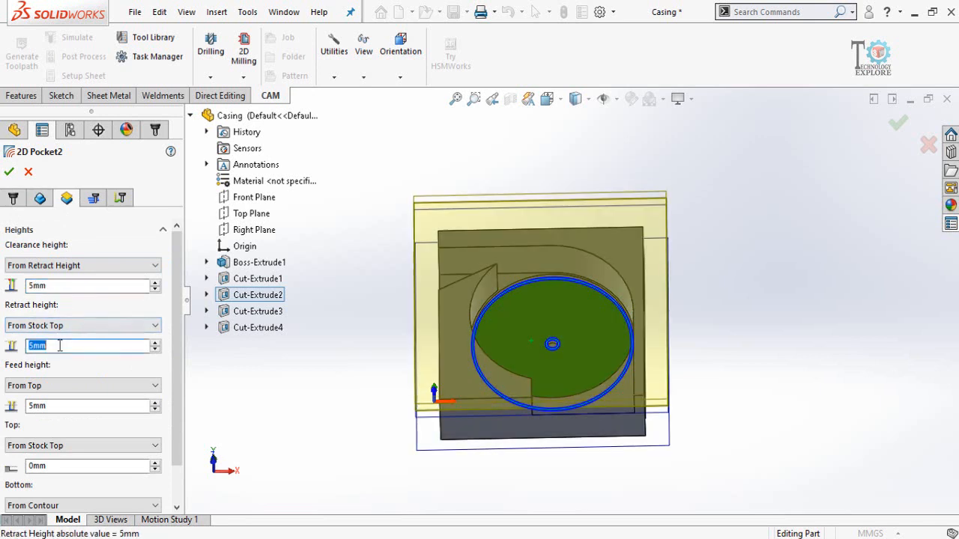
pyautogui.write('2')
pyautogui.doubleClick(64, 405)
pyautogui.write('2')
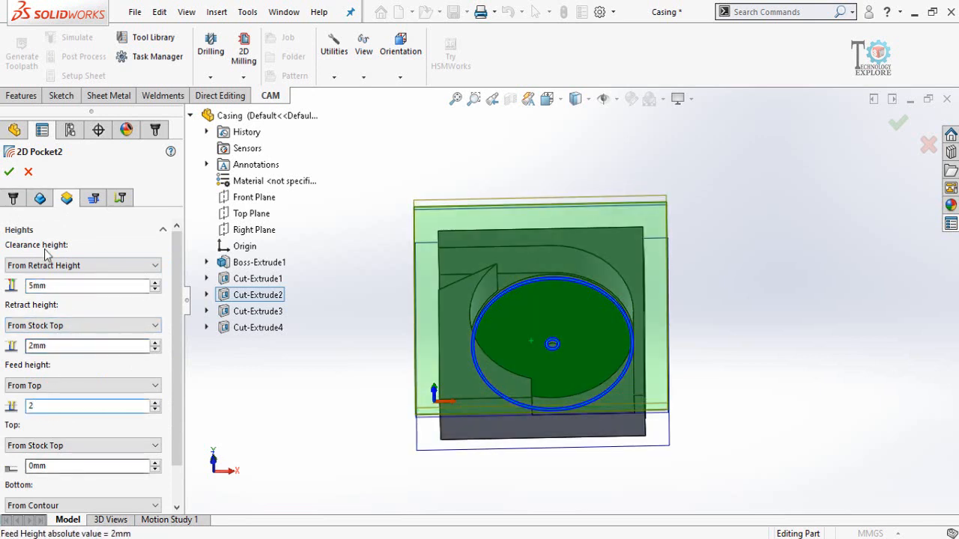
# Switch the second 2D Pocket's compensation to the right side and set the maximum stepover to 2 mm.
pyautogui.click(93, 197)
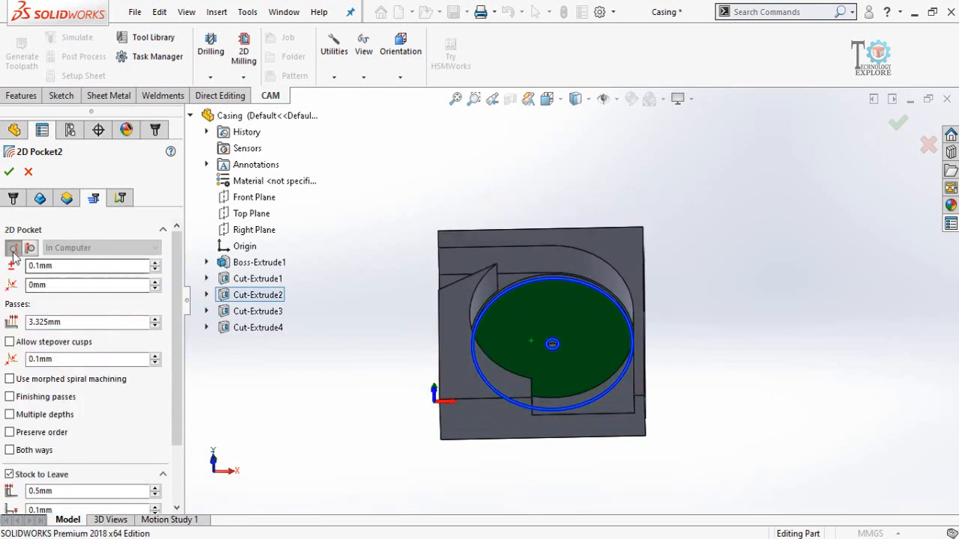
pyautogui.click(30, 251)
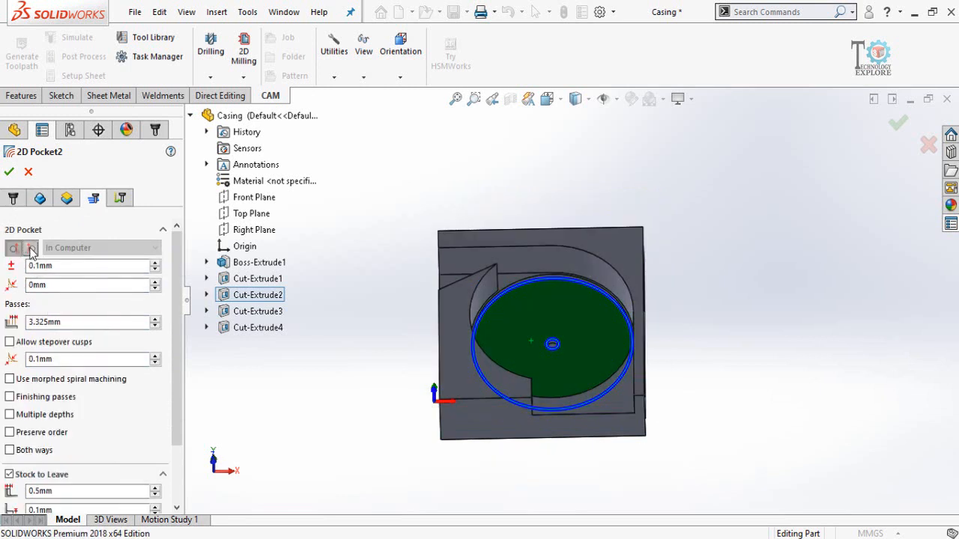
pyautogui.click(80, 268)
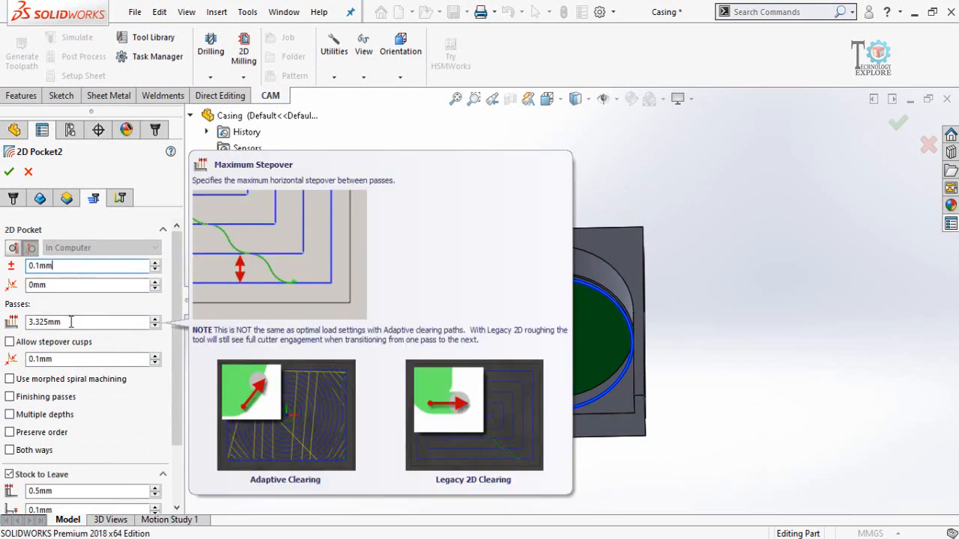
pyautogui.doubleClick(71, 322)
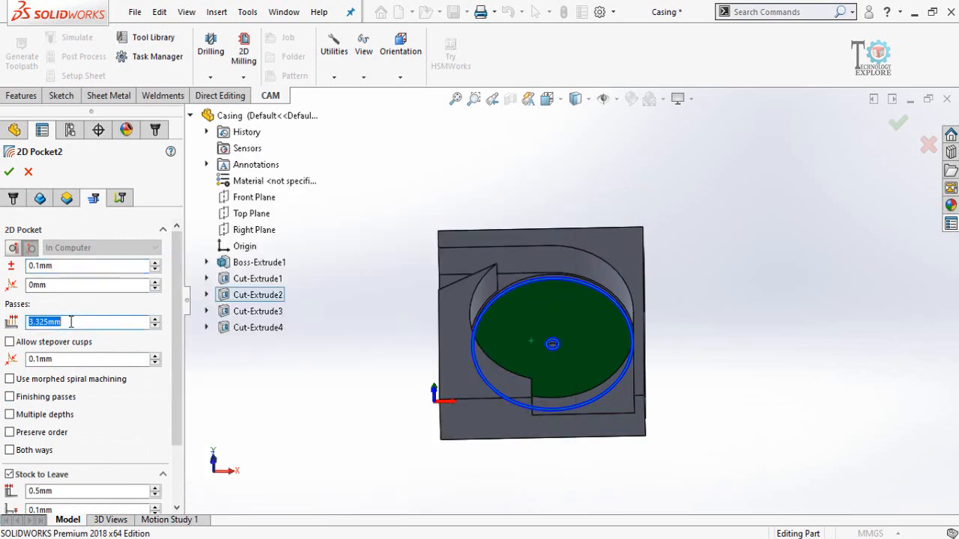
pyautogui.write('2')
pyautogui.scroll(-2, 177, 363)
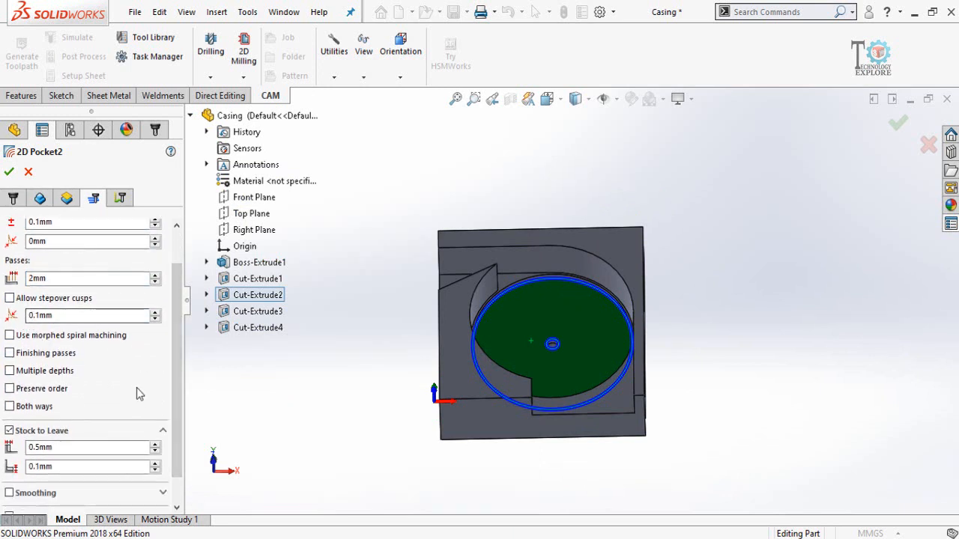
pyautogui.scroll(-1, 182, 397)
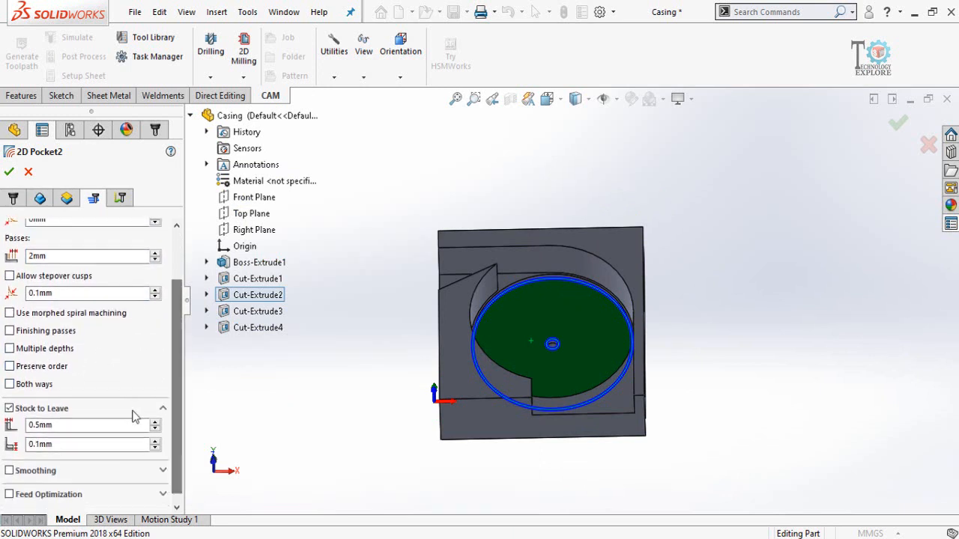
# Disable Stock to Leave for the second 2D Pocket and enable Multiple depths with a 0.5 mm maximum roughing stepdown.
pyautogui.click(9, 410)
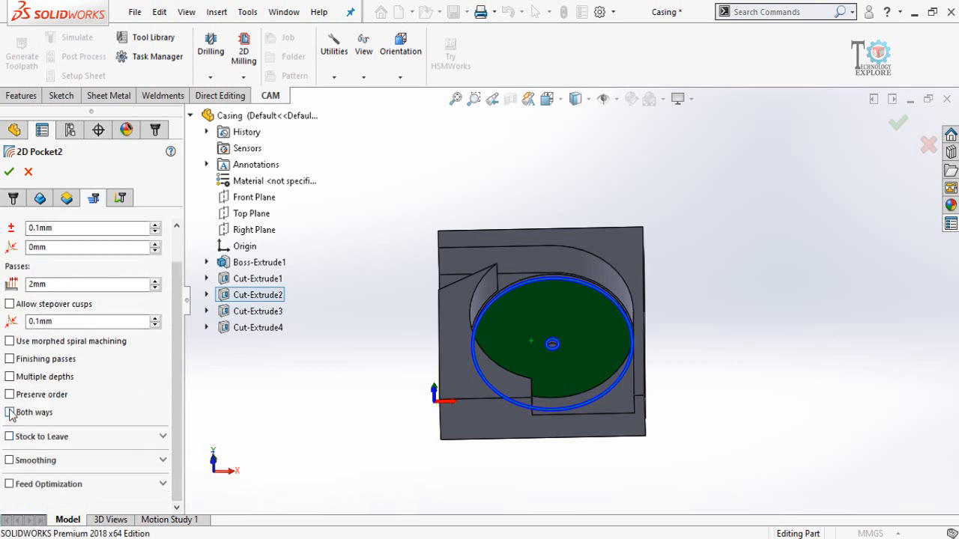
pyautogui.click(10, 377)
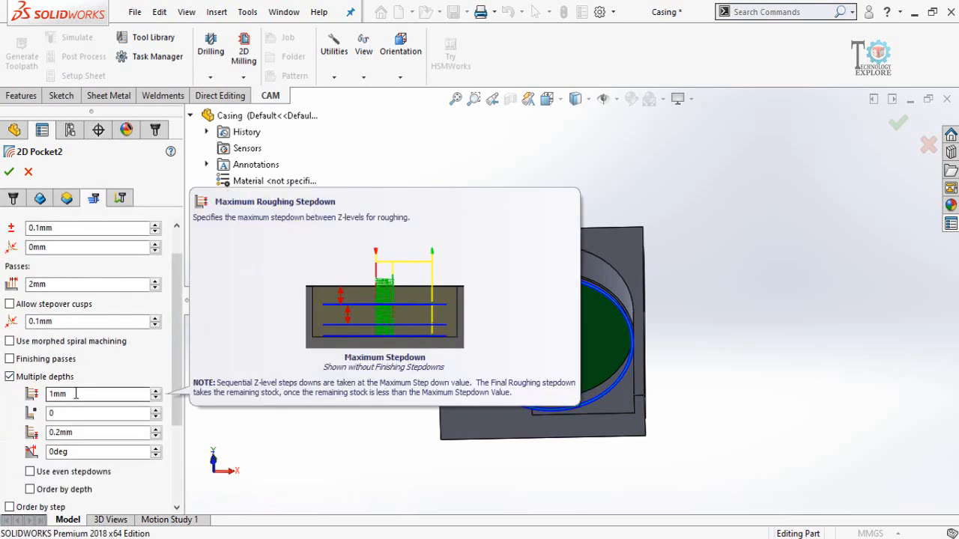
pyautogui.doubleClick(75, 394)
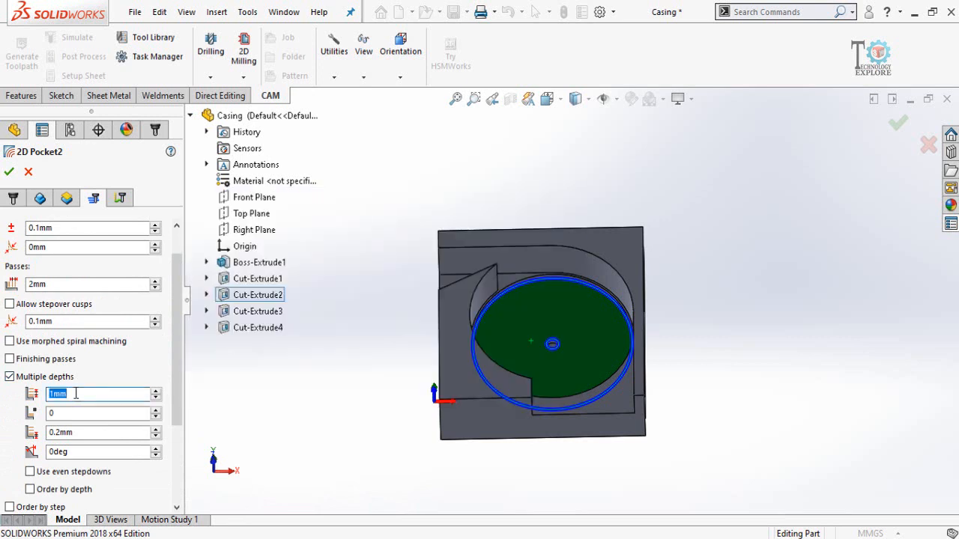
pyautogui.write('0.5')
pyautogui.press('Tab')
pyautogui.click(78, 413)
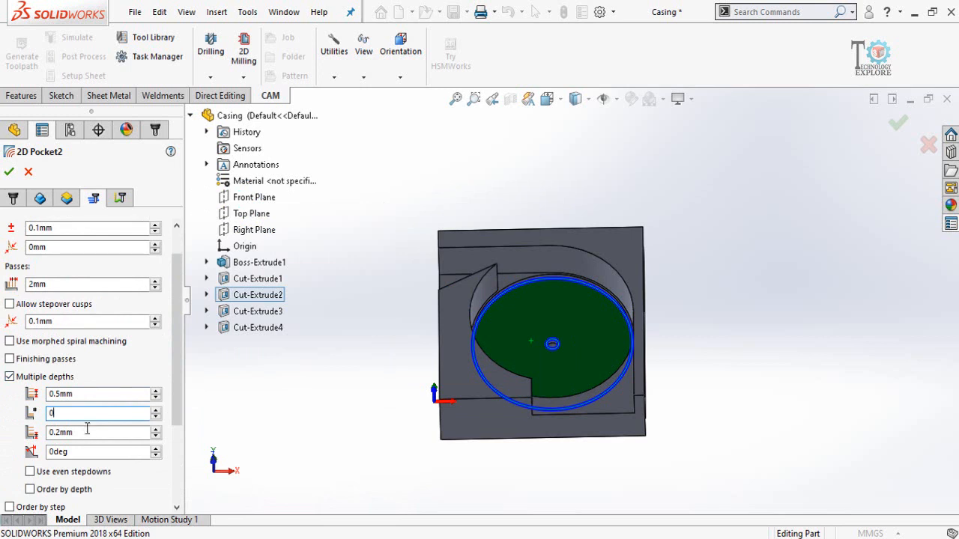
pyautogui.moveTo(177, 412); pyautogui.dragTo(175, 392)
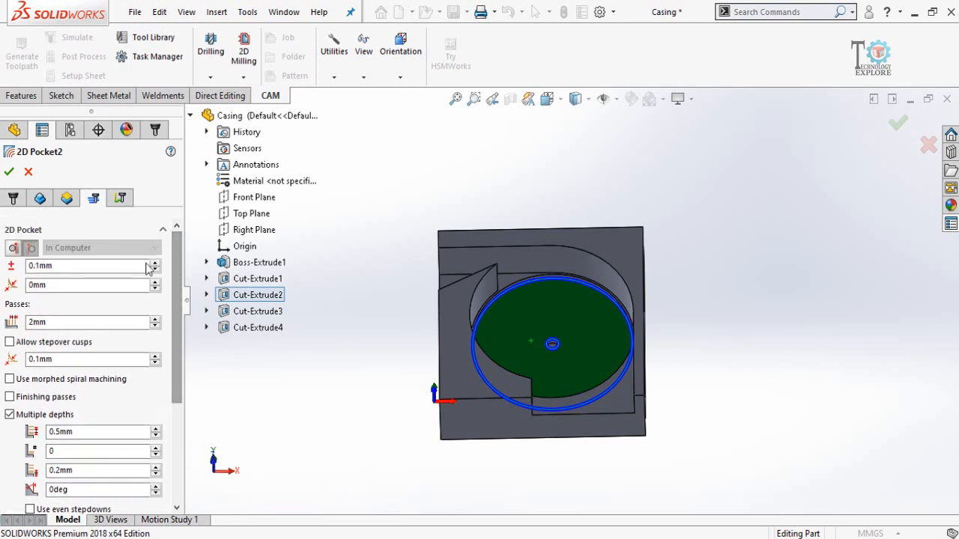
# Set the maximum stay-down distance under Keep tool down to 5 mm in the second 2D Pocket's linking settings.
pyautogui.click(121, 198)
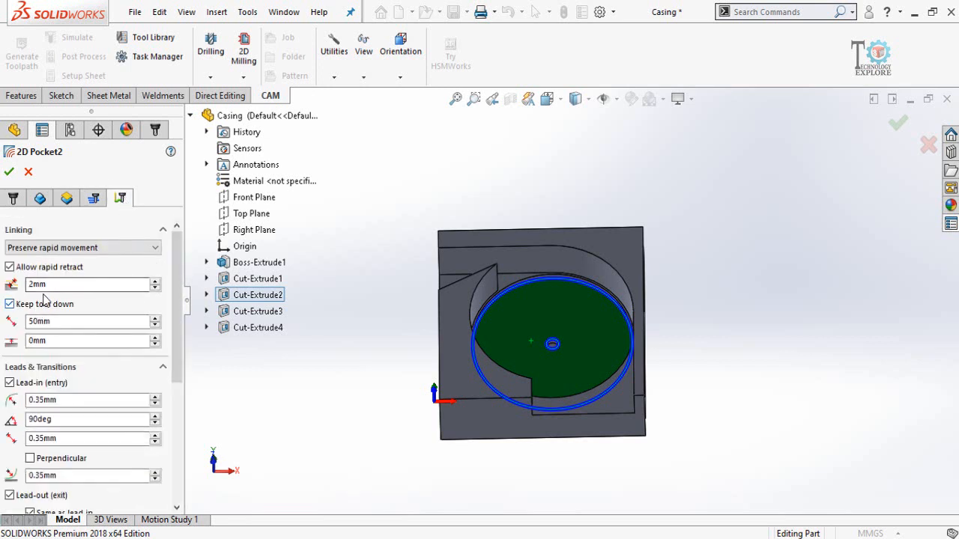
pyautogui.moveTo(56, 285)
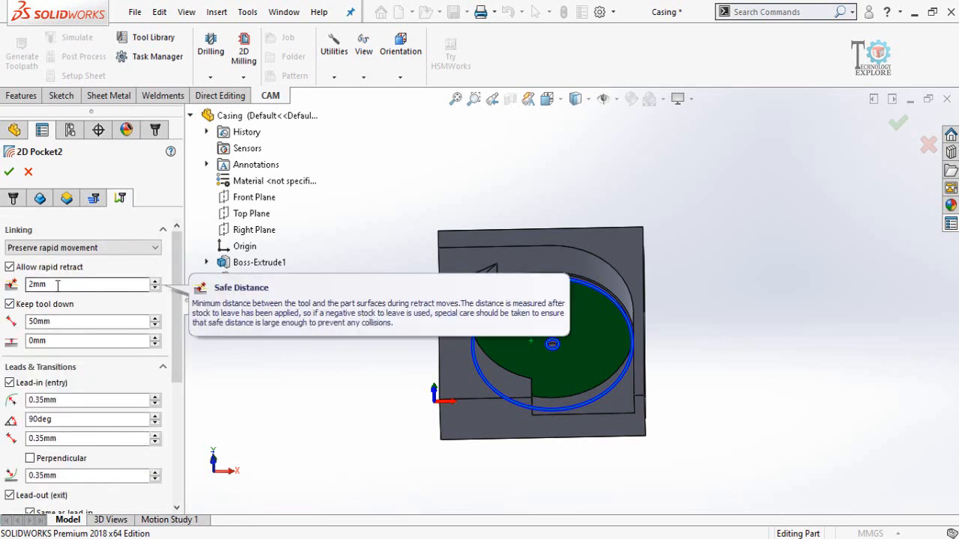
pyautogui.click(56, 322)
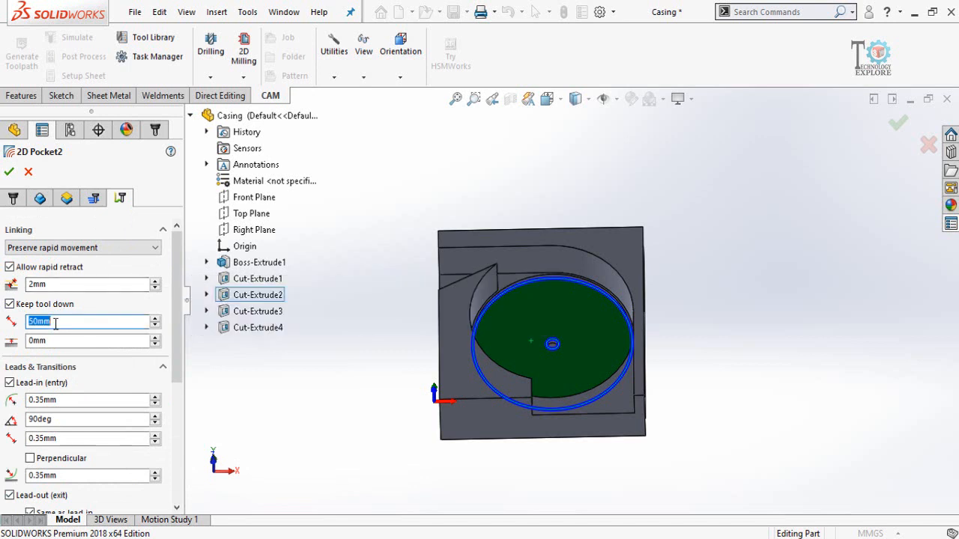
pyautogui.write('5')
# Set the second 2D Pocket's helix ramp to a 0.5 mm maximum ramp stepdown and a 0.1 mm ramp clearance height.
pyautogui.scroll(-3, 177, 372)
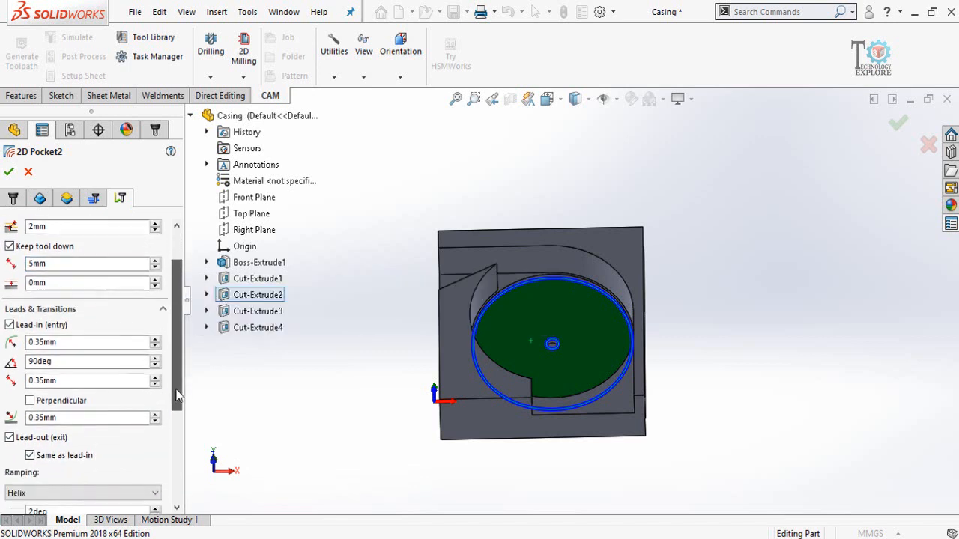
pyautogui.scroll(-3, 170, 375)
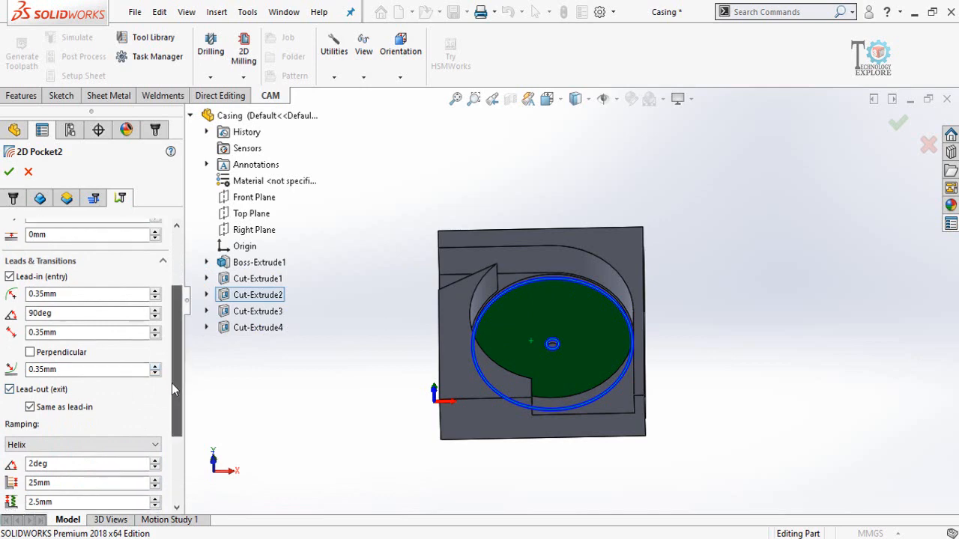
pyautogui.moveTo(30, 355)
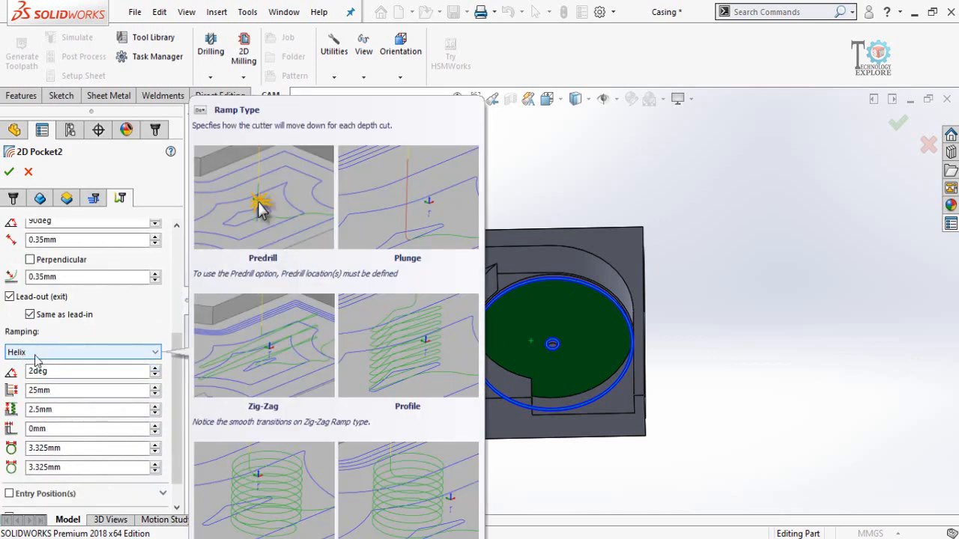
pyautogui.click(49, 370)
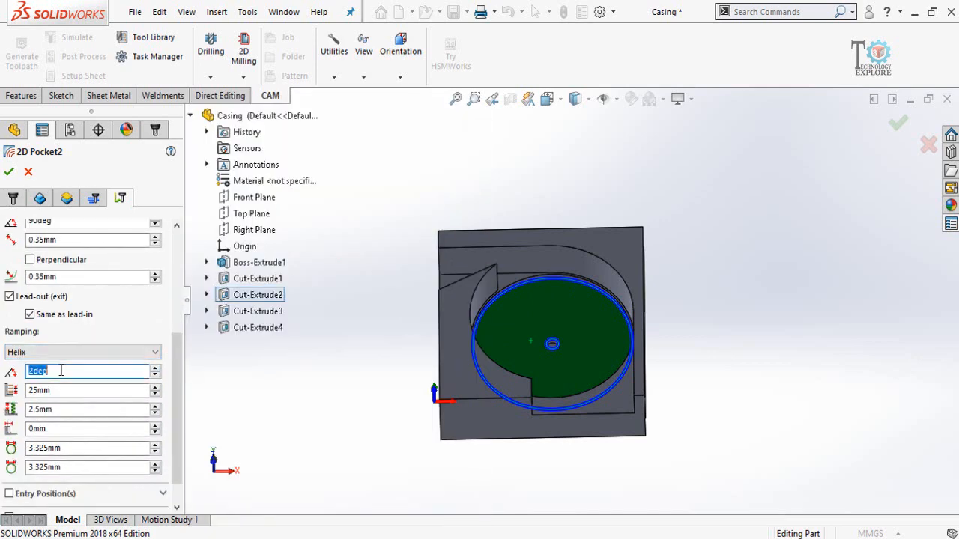
pyautogui.doubleClick(62, 389)
pyautogui.write('0.')
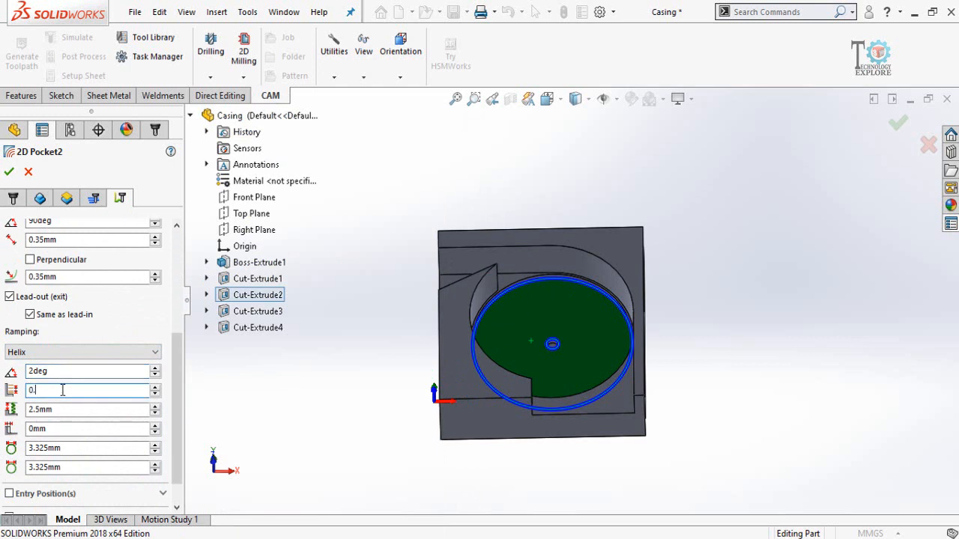
pyautogui.write('5')
pyautogui.doubleClick(63, 409)
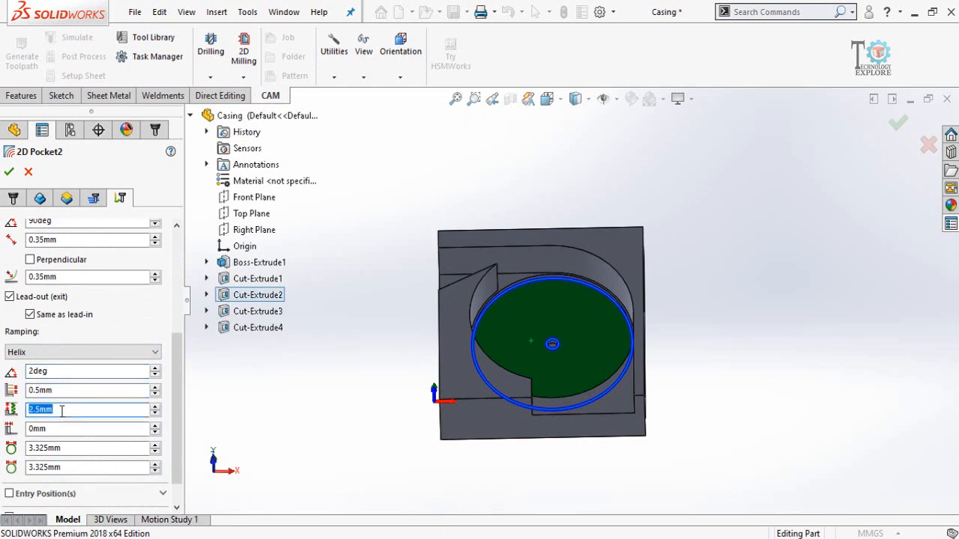
pyautogui.write('0.1')
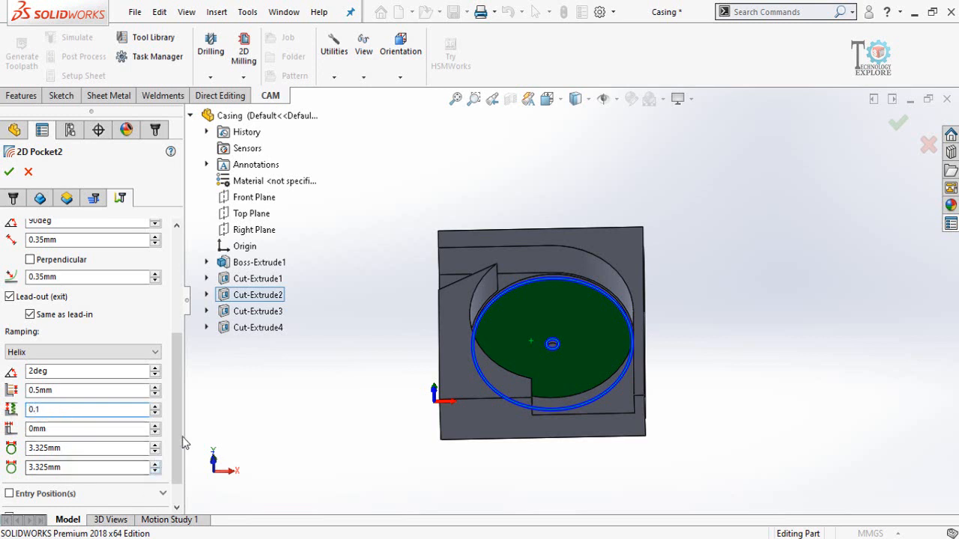
# Accept the second 2D Pocket operation to generate its toolpath and view it on the circular floor.
pyautogui.scroll(-2, 180, 450)
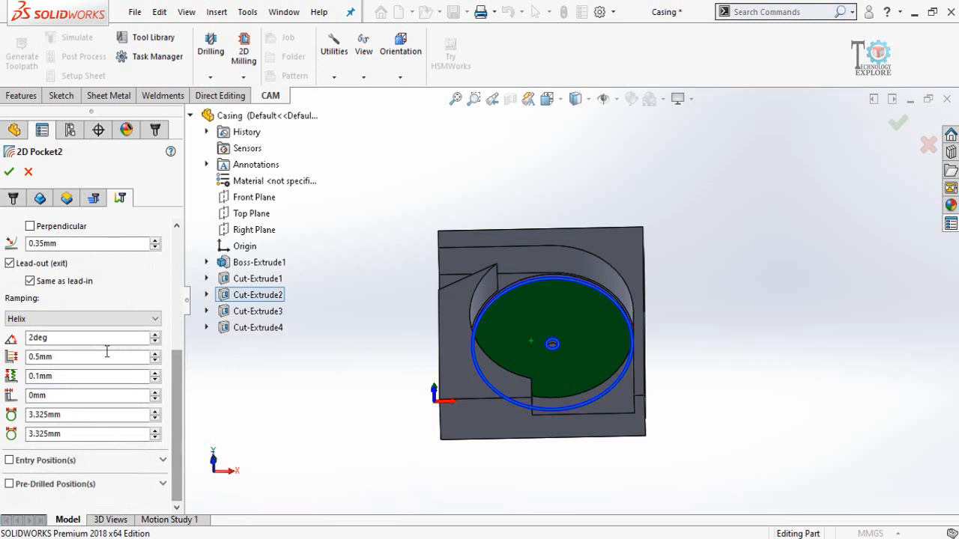
pyautogui.click(9, 172)
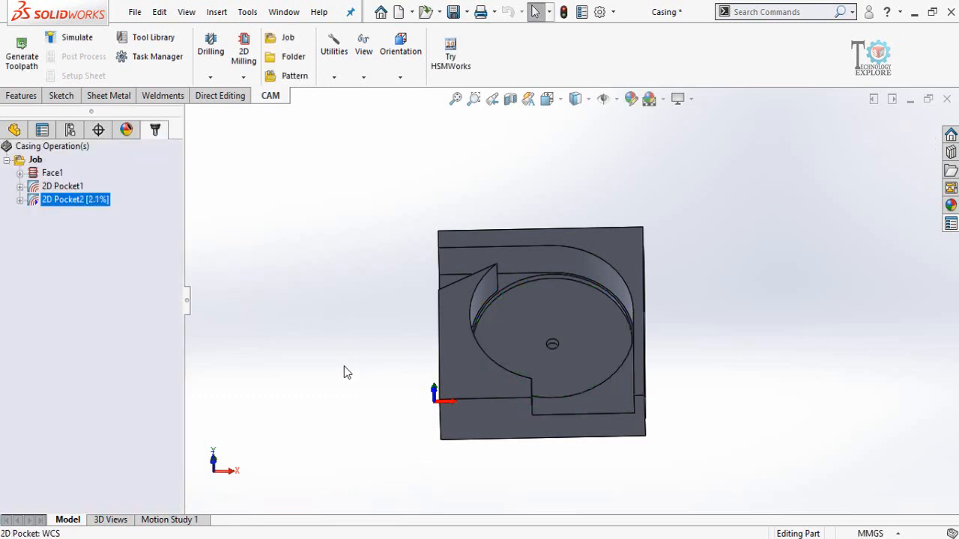
pyautogui.moveTo(414, 319); pyautogui.dragTo(414, 358, button='middle')
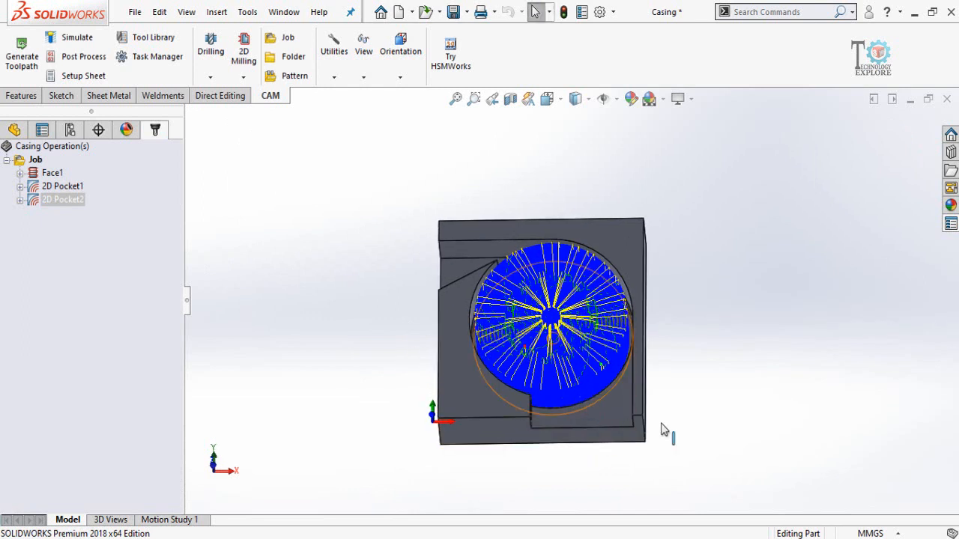
pyautogui.click(94, 302)
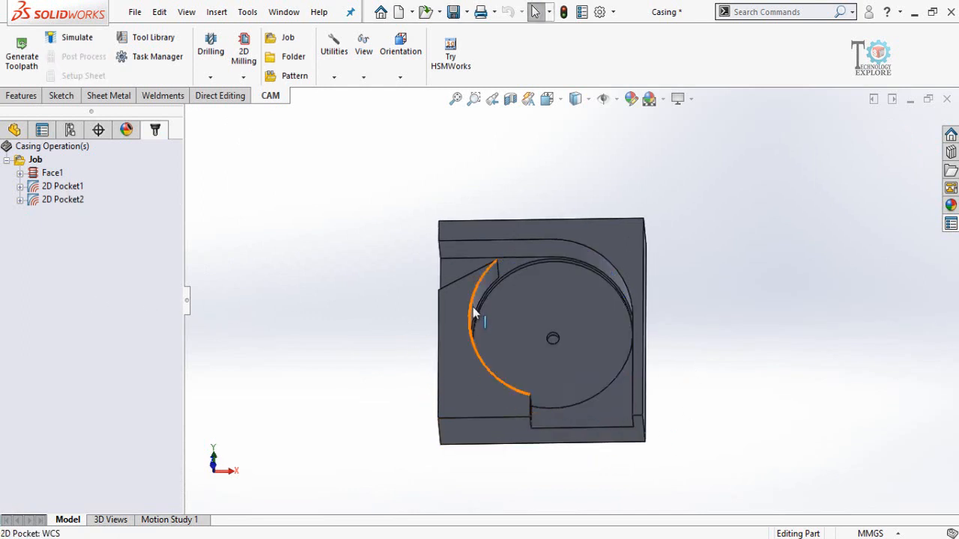
# Create a 2D Contour operation and select the lower circular edge of the Cut-Extrude1 recess wall as its geometry.
pyautogui.moveTo(334, 332); pyautogui.dragTo(337, 298, button='middle')
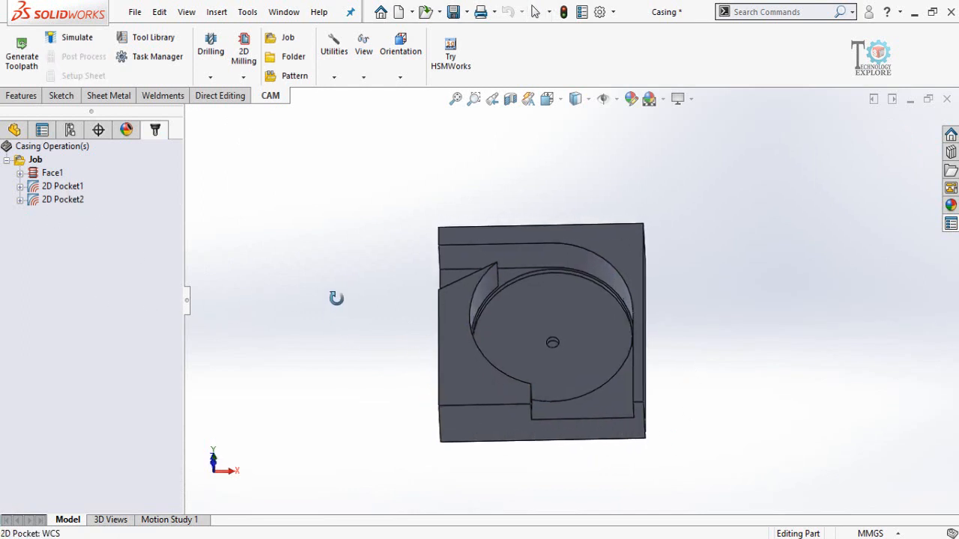
pyautogui.scroll(-3, 640, 325)
pyautogui.moveTo(640, 325); pyautogui.dragTo(592, 285, button='middle')
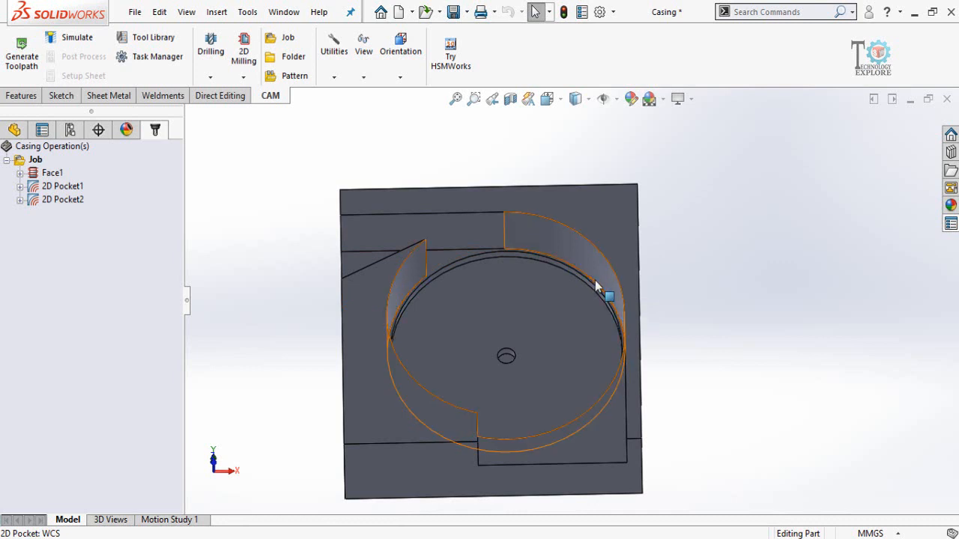
pyautogui.click(244, 77)
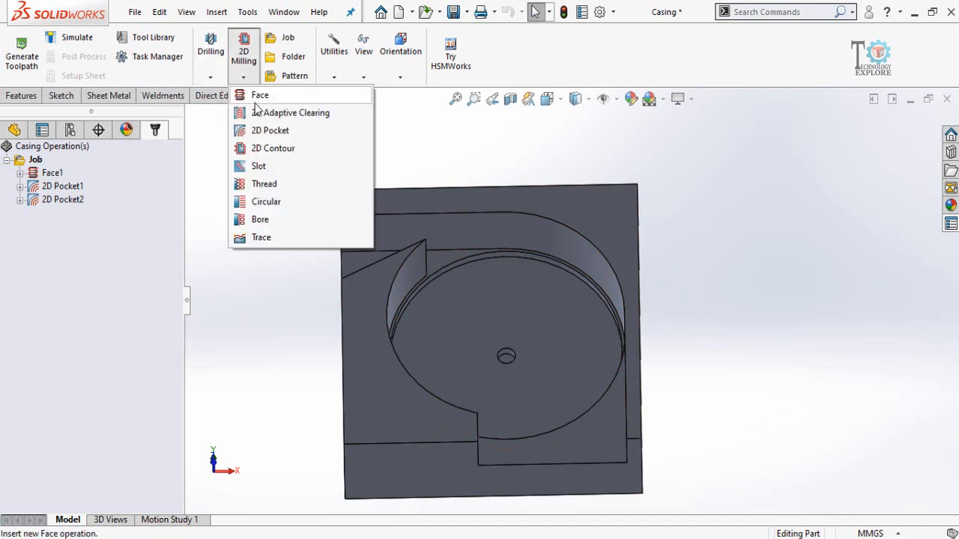
pyautogui.click(269, 149)
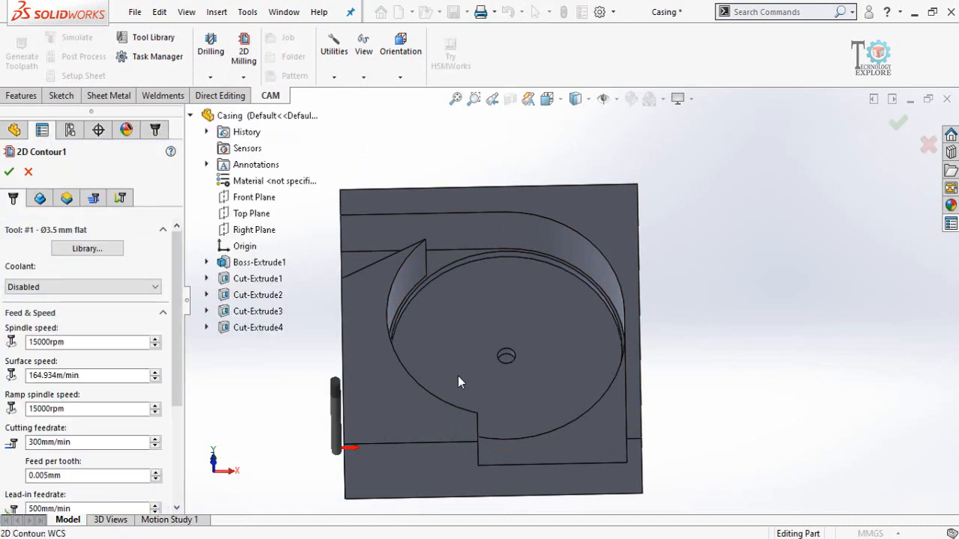
pyautogui.click(39, 199)
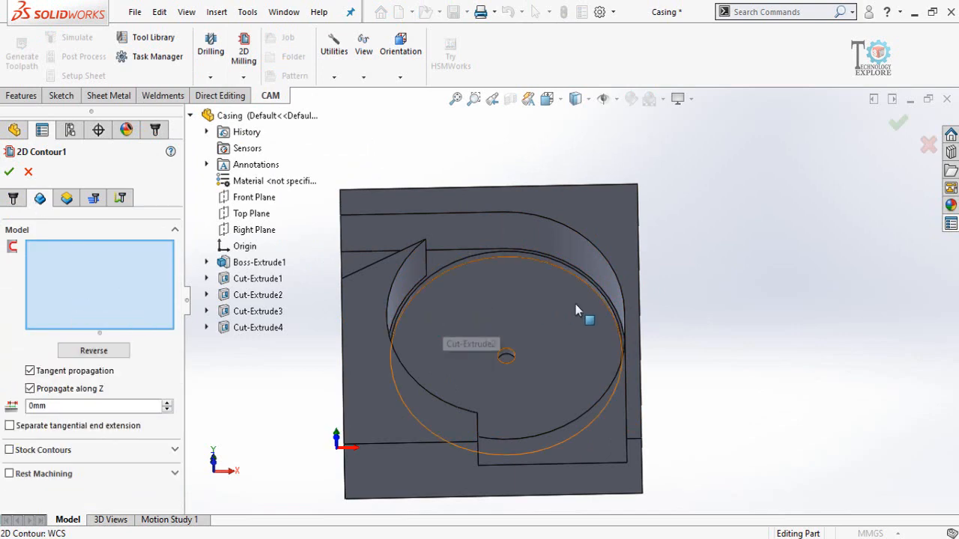
pyautogui.scroll(-1, 592, 279)
pyautogui.scroll(-1, 592, 279)
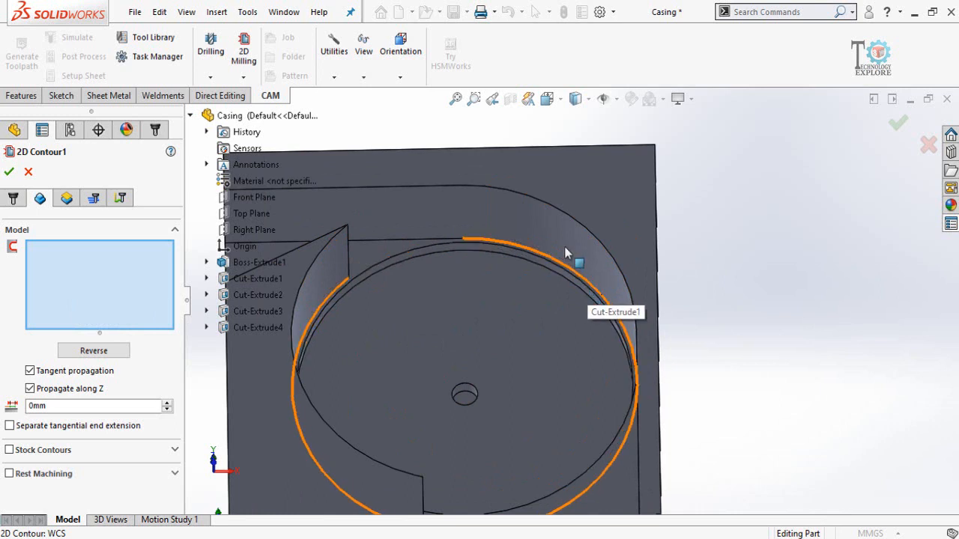
pyautogui.scroll(-1, 589, 288)
pyautogui.click(566, 302)
pyautogui.scroll(3, 547, 359)
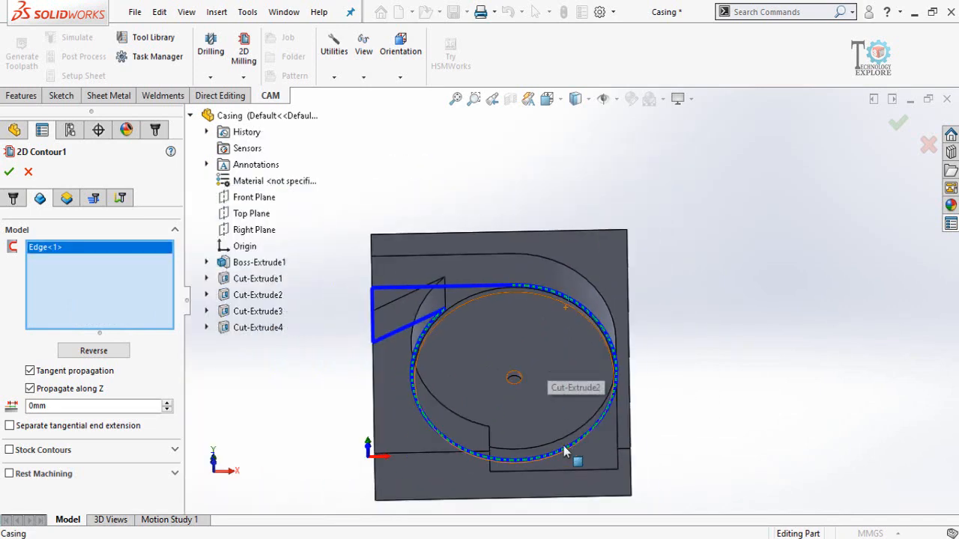
# Set the 2D Contour's clearance height to 5 mm, retract height to 2 mm and feed height to 2 mm.
pyautogui.moveTo(599, 425); pyautogui.dragTo(610, 456, button='middle')
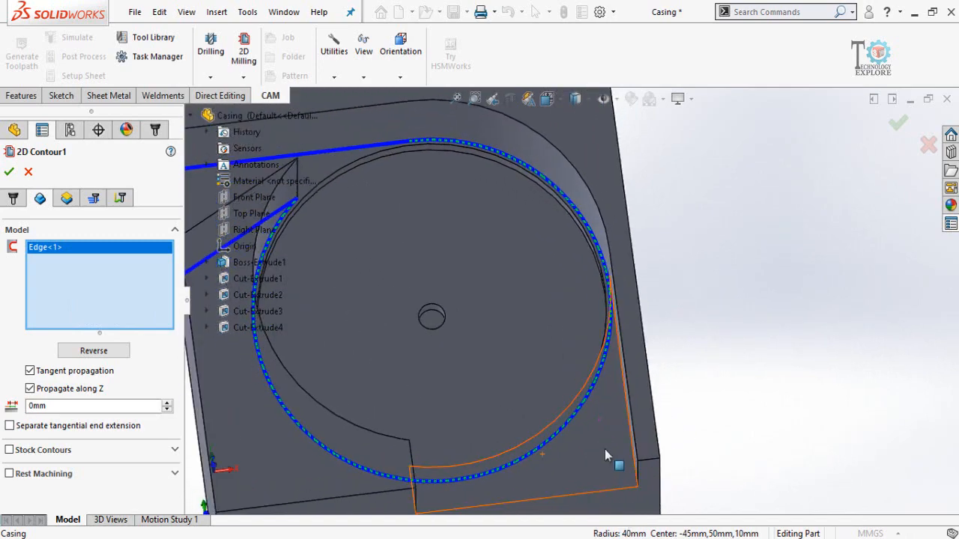
pyautogui.scroll(5, 609, 456)
pyautogui.scroll(-3, 561, 269)
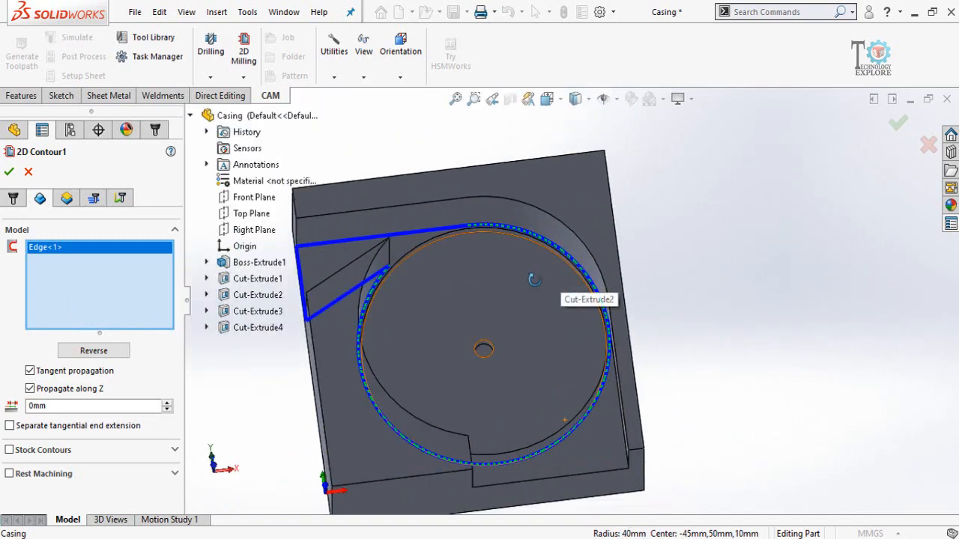
pyautogui.moveTo(533, 279); pyautogui.dragTo(510, 309, button='middle')
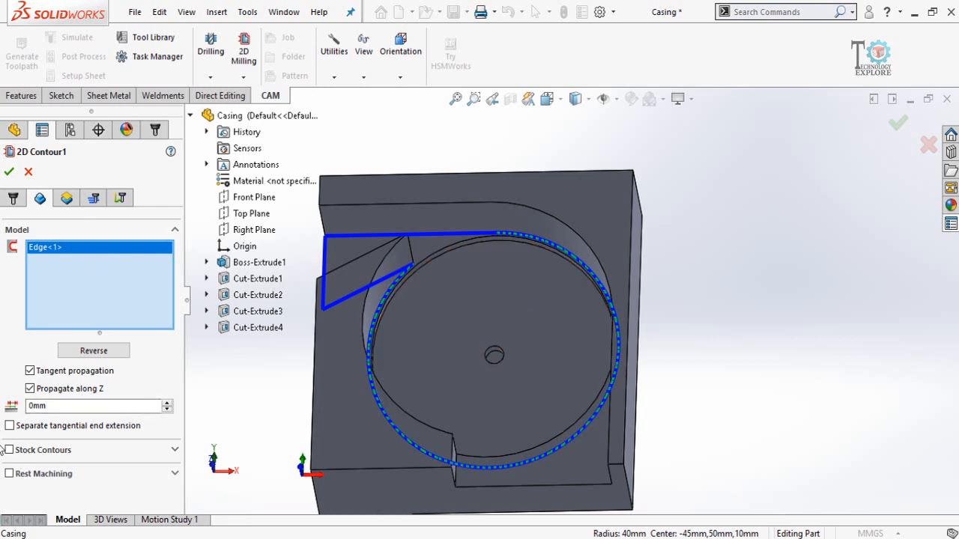
pyautogui.click(67, 198)
pyautogui.click(75, 285)
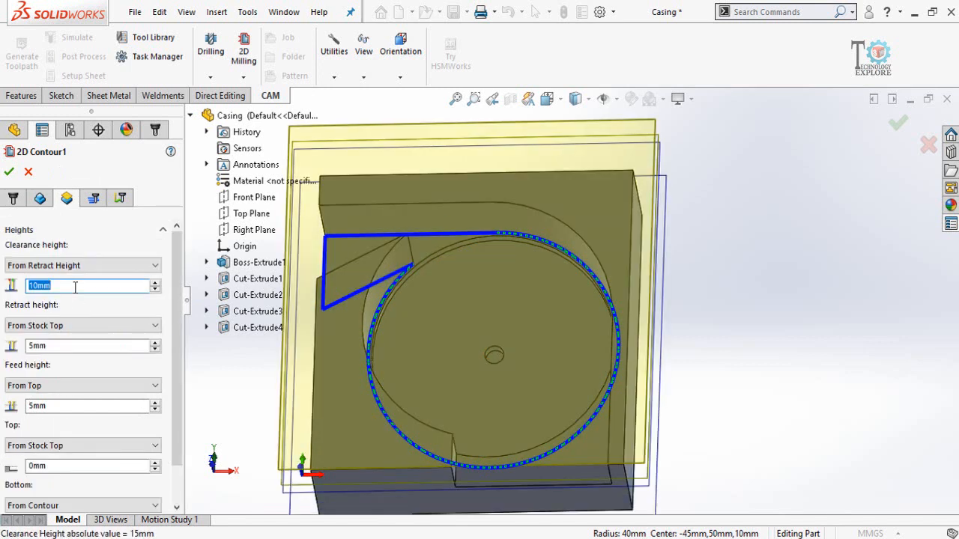
pyautogui.write('5')
pyautogui.click(54, 346)
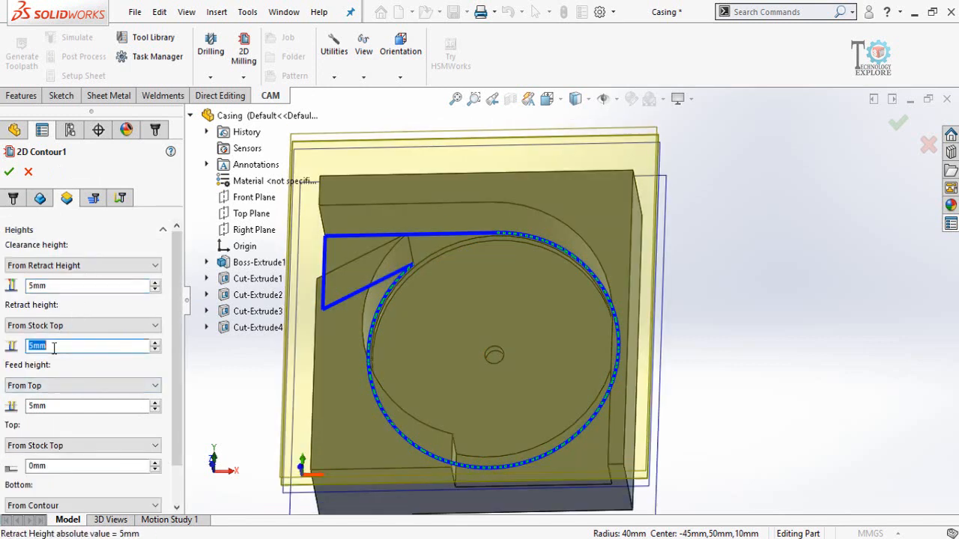
pyautogui.press('Tab')
pyautogui.write('2')
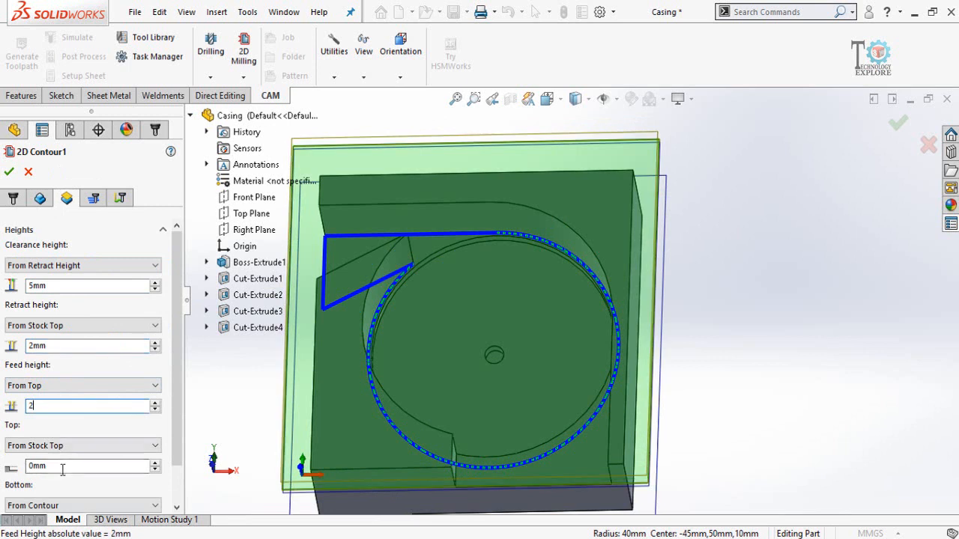
pyautogui.scroll(-1, 4, 450)
pyautogui.scroll(1, 2, 442)
# Review the 2D Contour's pass settings and turn off Order by islands.
pyautogui.click(92, 200)
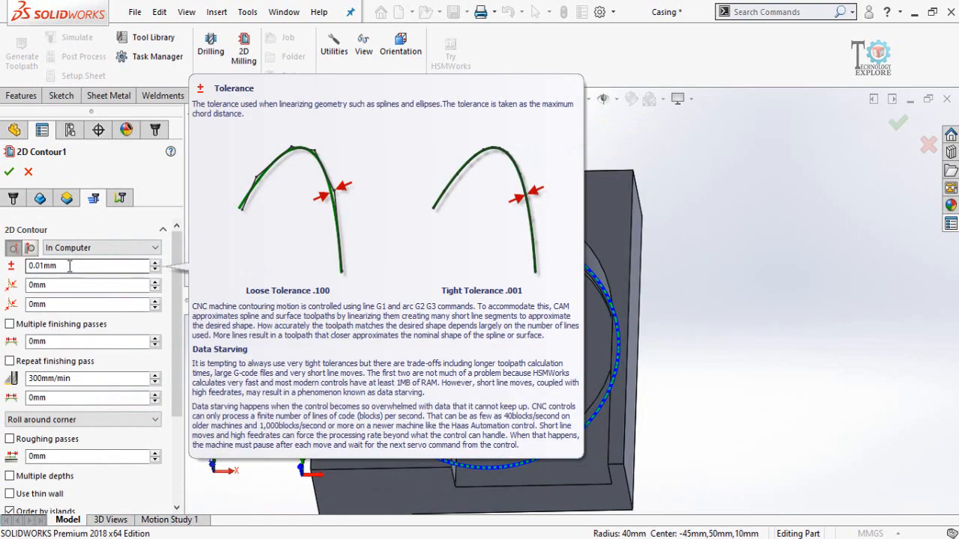
pyautogui.moveTo(62, 285)
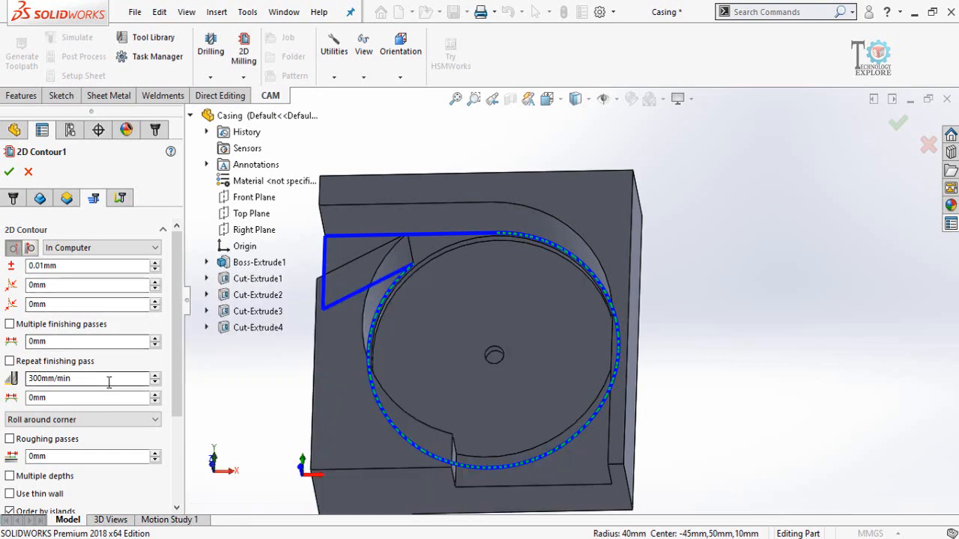
pyautogui.moveTo(44, 341)
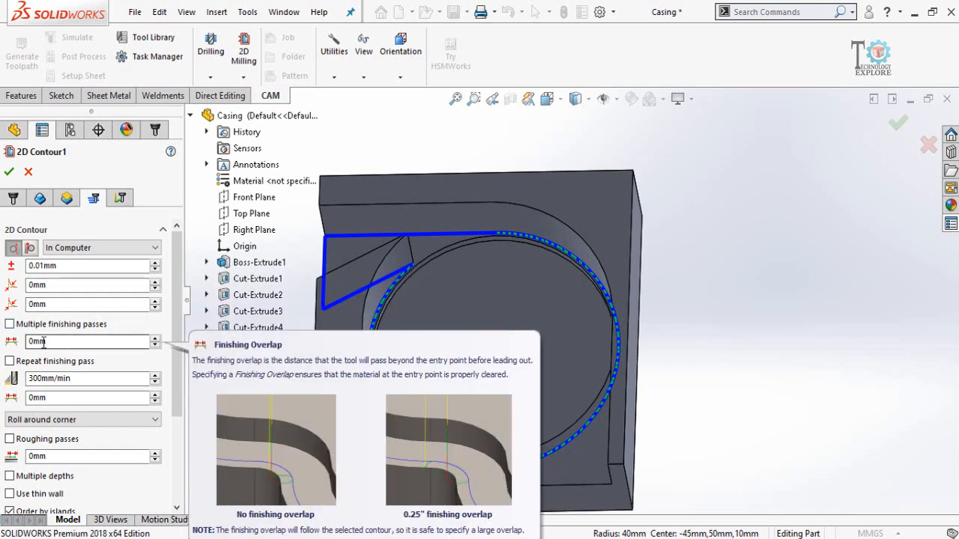
pyautogui.scroll(-3, 171, 333)
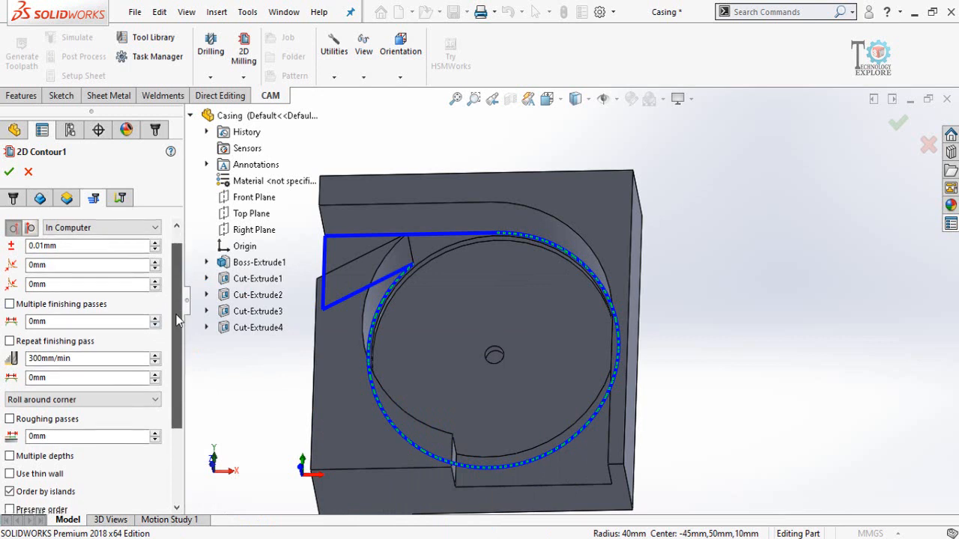
pyautogui.moveTo(174, 337); pyautogui.dragTo(174, 350)
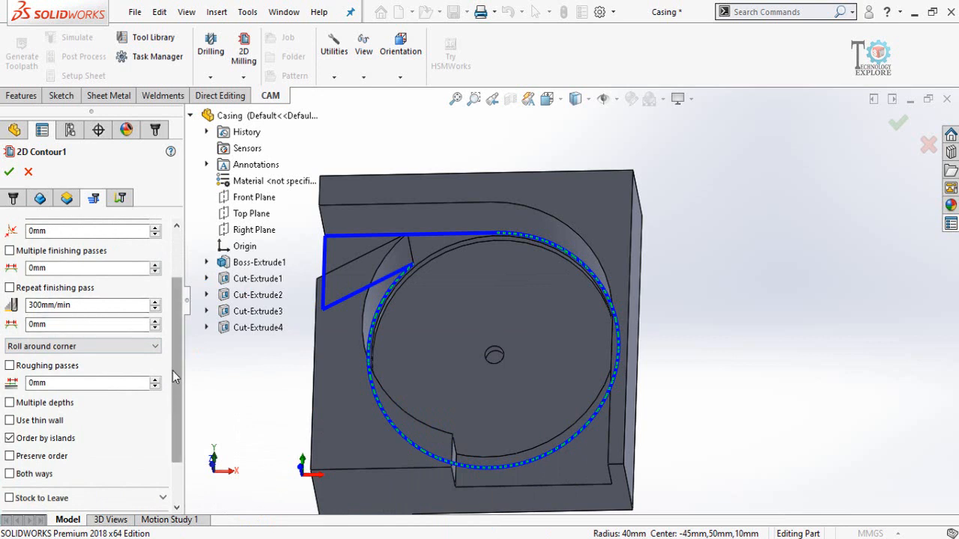
pyautogui.moveTo(172, 371); pyautogui.dragTo(171, 411)
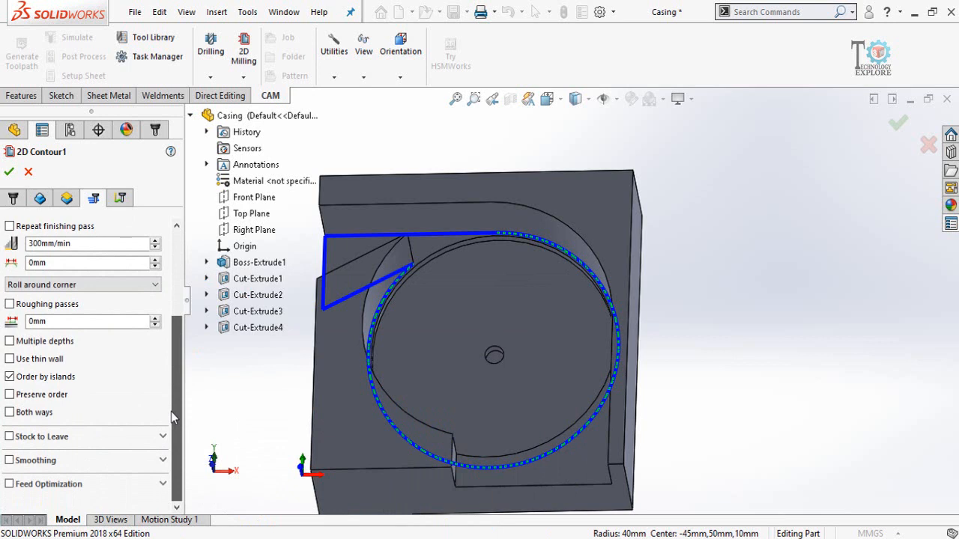
pyautogui.click(10, 377)
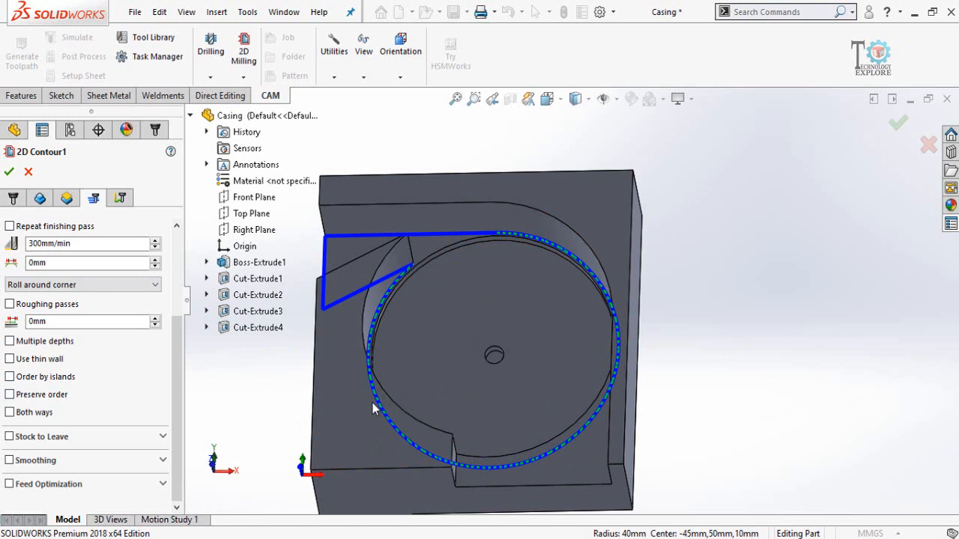
# Enable Multiple depths with a 0.5 mm maximum roughing stepdown and switch the 2D Contour's sideways compensation to the other side.
pyautogui.click(10, 342)
pyautogui.doubleClick(75, 360)
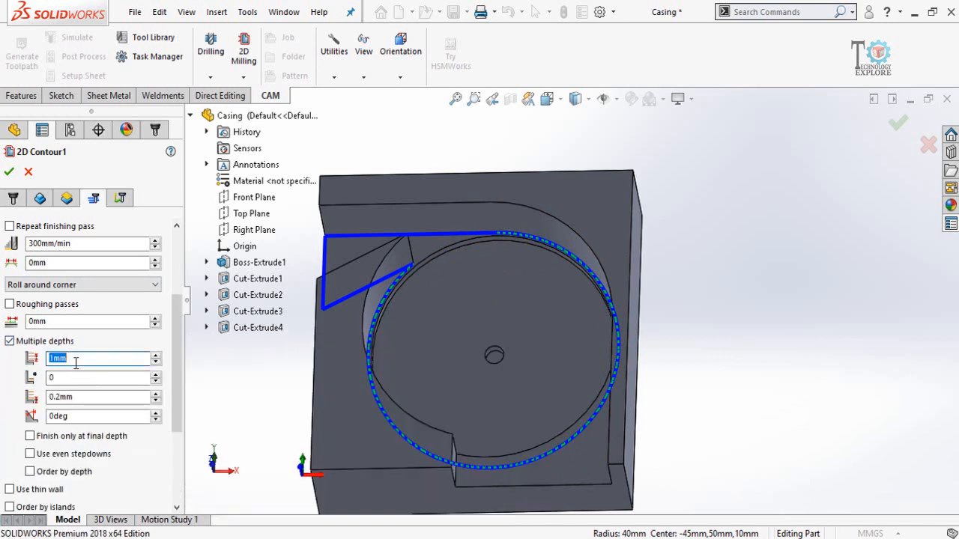
pyautogui.write('0.5')
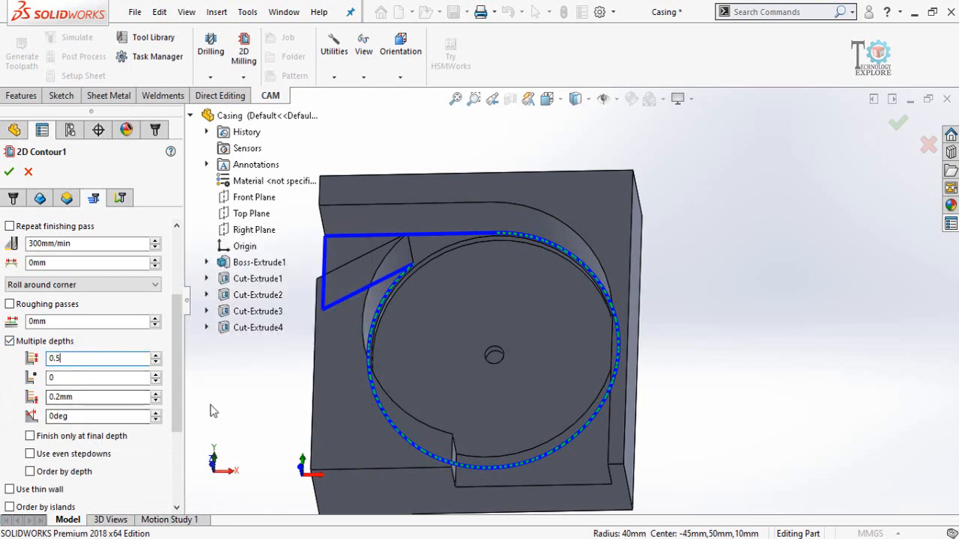
pyautogui.moveTo(178, 395); pyautogui.dragTo(171, 483)
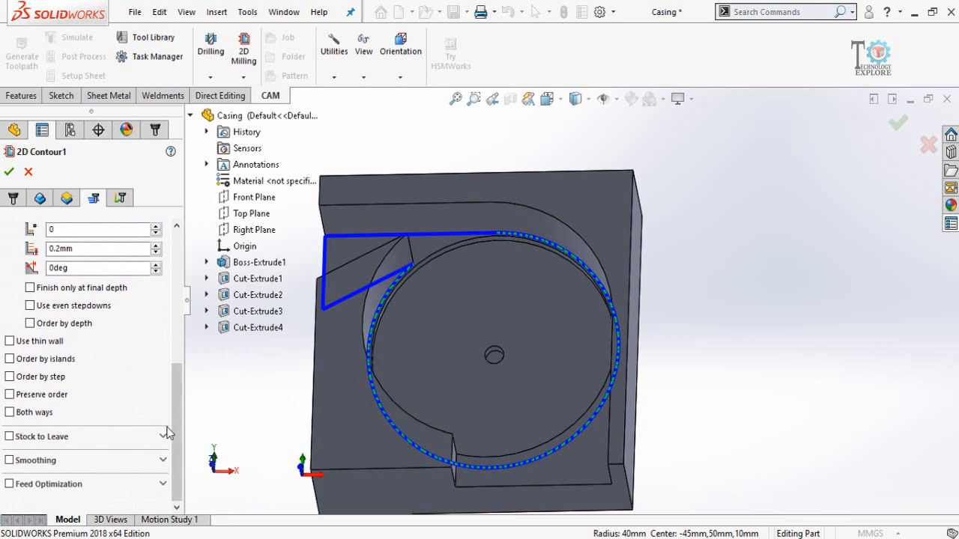
pyautogui.moveTo(175, 450); pyautogui.dragTo(176, 300)
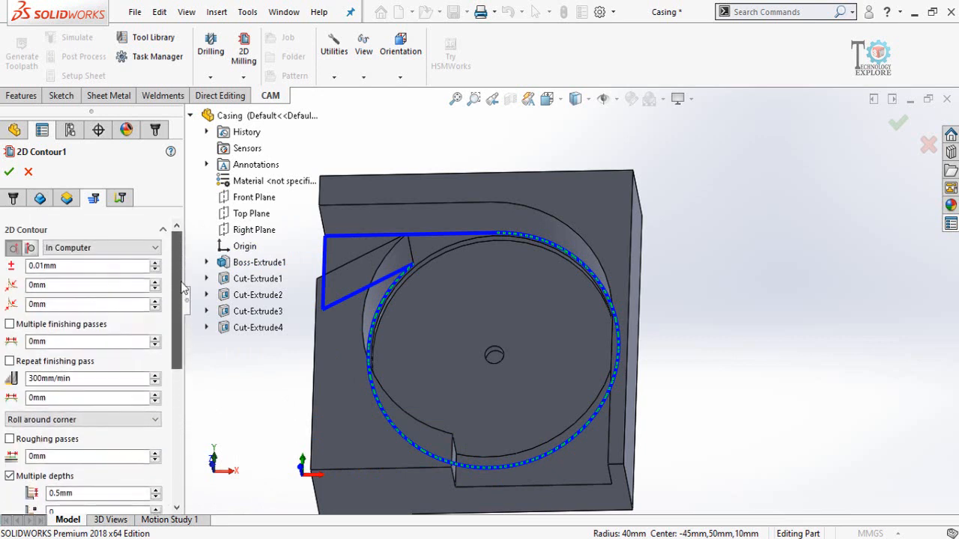
pyautogui.click(31, 250)
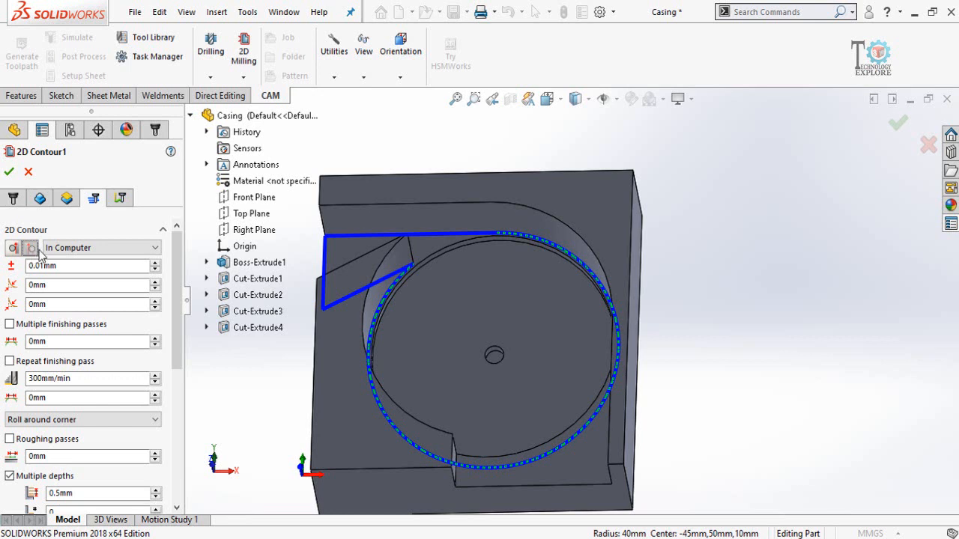
# Set the maximum stay-down distance under Keep tool down to 5 mm in the 2D Contour's linking settings.
pyautogui.click(118, 198)
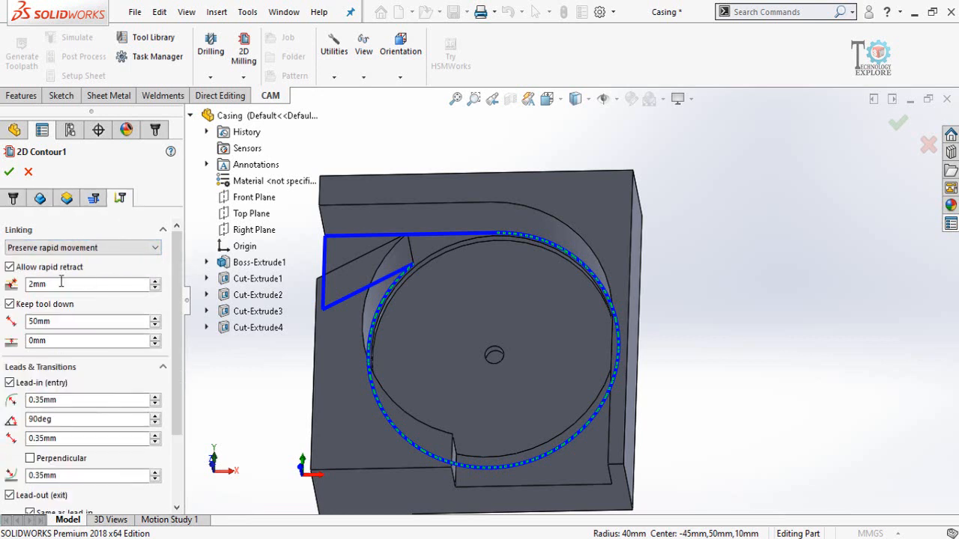
pyautogui.click(55, 287)
pyautogui.click(52, 322)
pyautogui.doubleClick(56, 322)
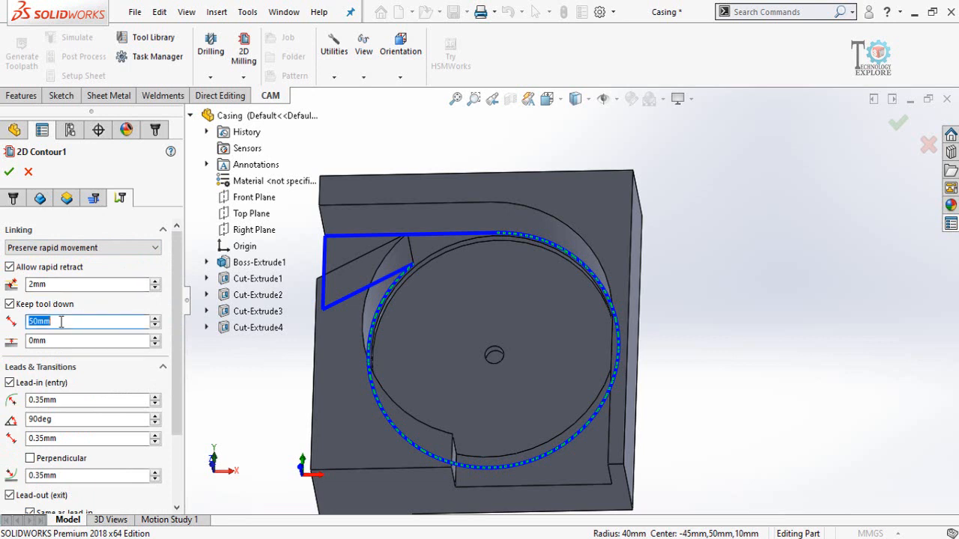
pyautogui.write('5')
# Enable Ramp for the 2D Contour with a 0.5 mm maximum ramp stepdown and a 0.1 mm ramp clearance height.
pyautogui.scroll(-3, 179, 435)
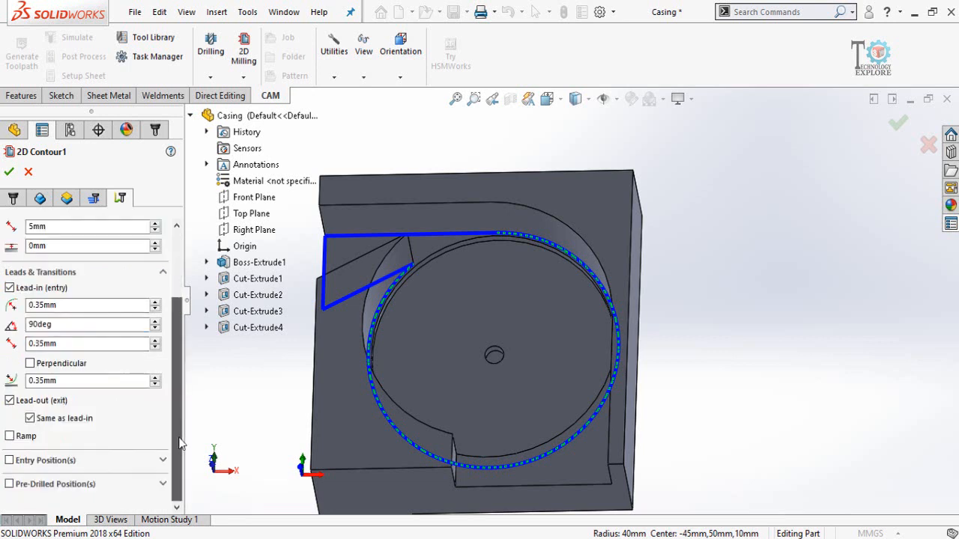
pyautogui.click(9, 437)
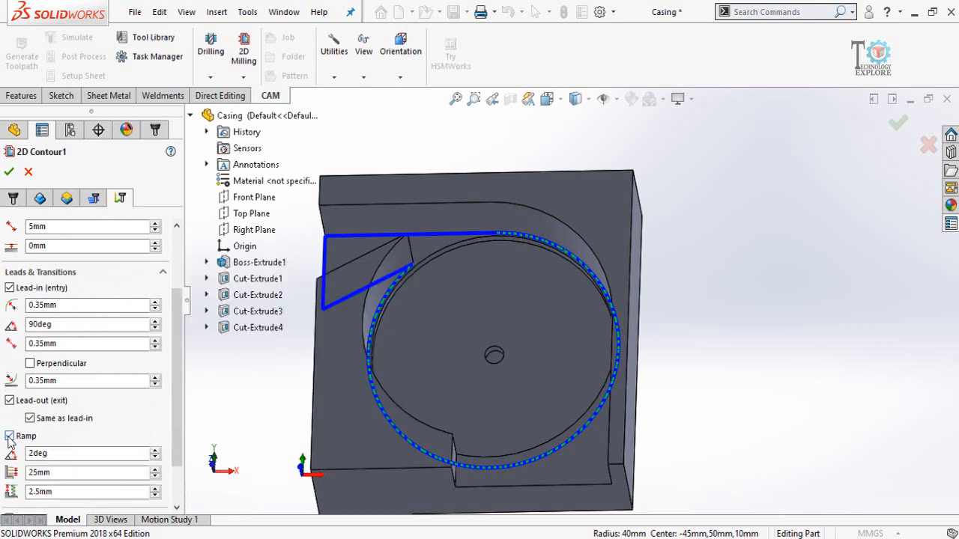
pyautogui.scroll(-2, 177, 483)
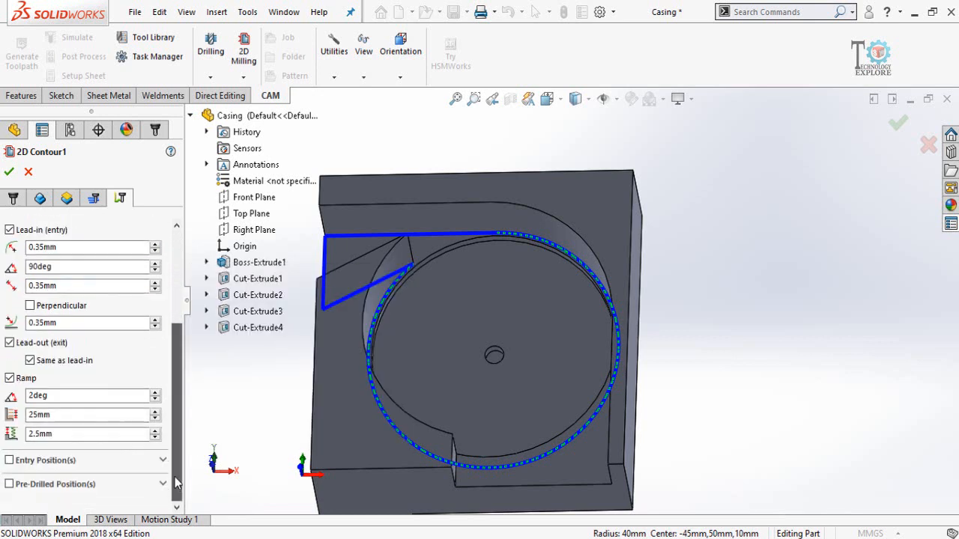
pyautogui.click(55, 414)
pyautogui.doubleClick(56, 414)
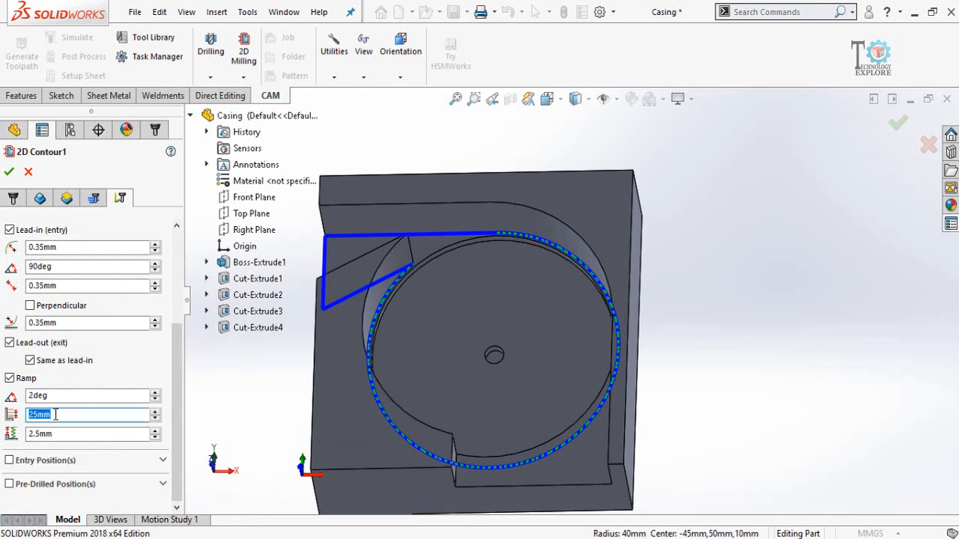
pyautogui.write('0.5')
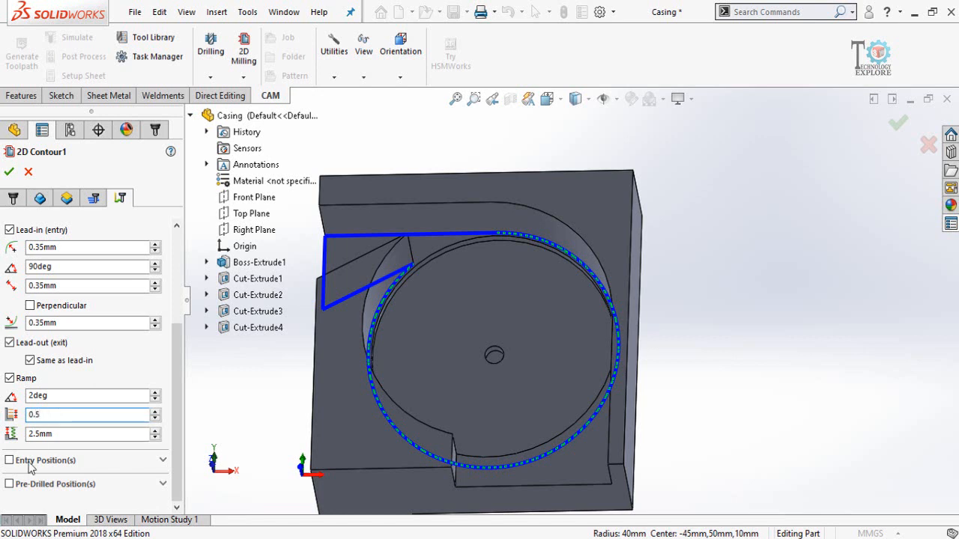
pyautogui.doubleClick(70, 434)
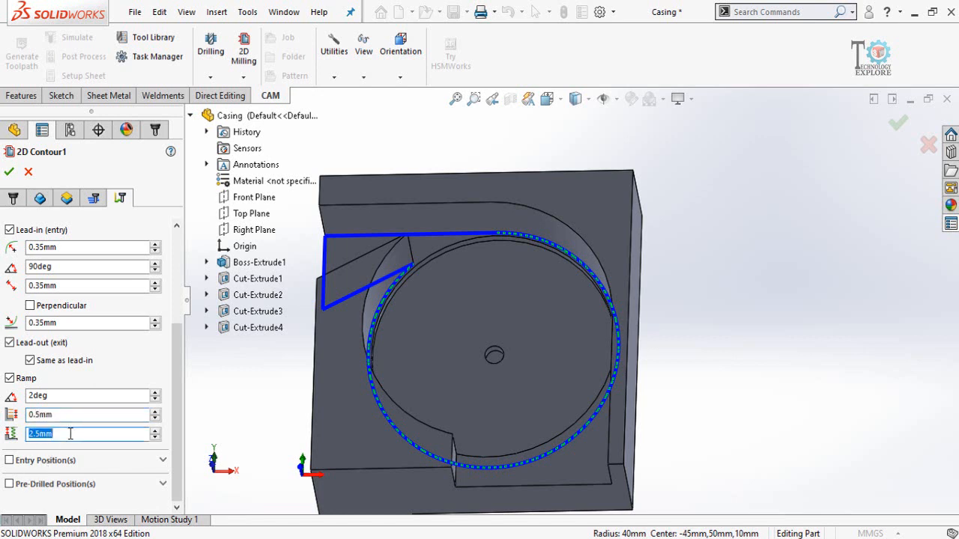
pyautogui.write('0.1')
pyautogui.click(80, 415)
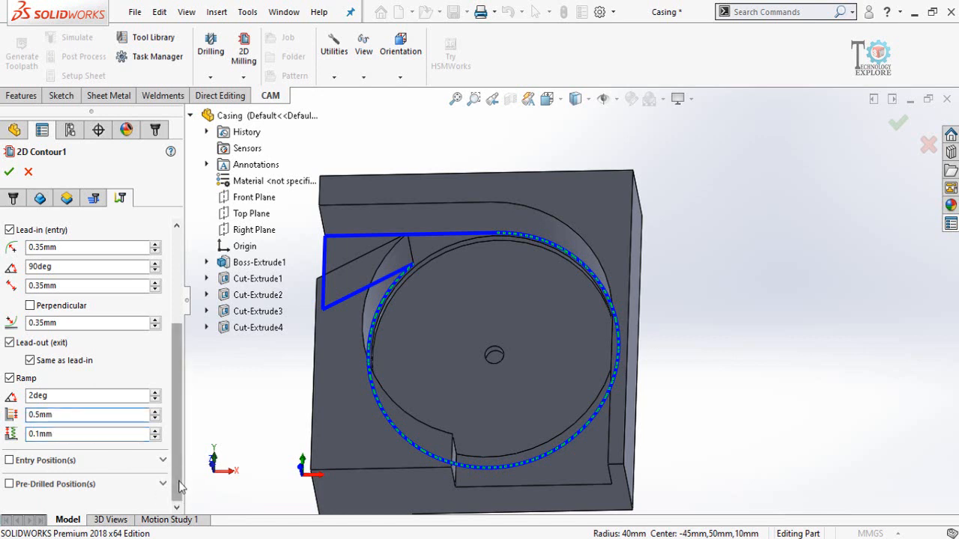
# Accept the 2D Contour operation to generate its toolpath, inspect it along the recess wall, and deselect the operation.
pyautogui.click(9, 172)
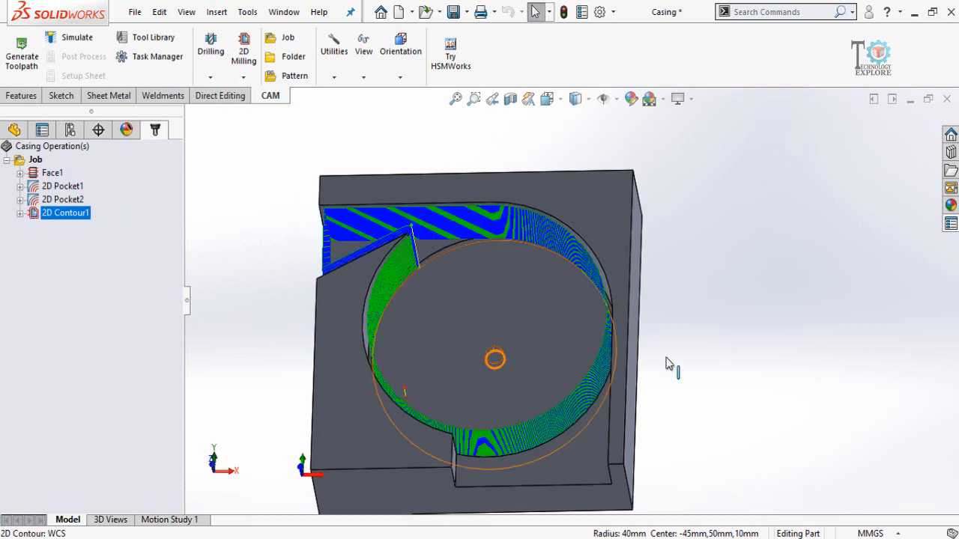
pyautogui.moveTo(703, 328); pyautogui.dragTo(695, 372, button='middle')
pyautogui.scroll(-1, 471, 239)
pyautogui.moveTo(474, 301); pyautogui.dragTo(448, 278, button='middle')
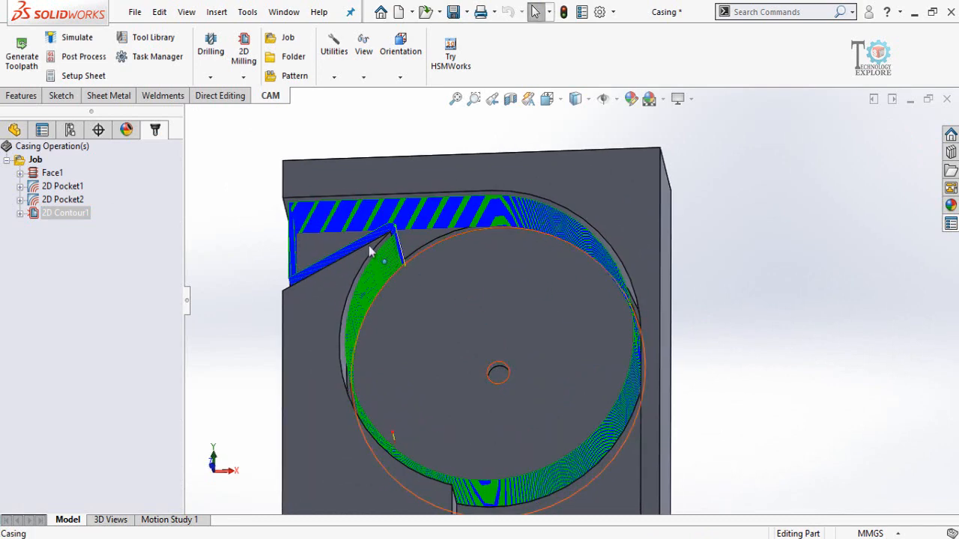
pyautogui.scroll(2, 674, 374)
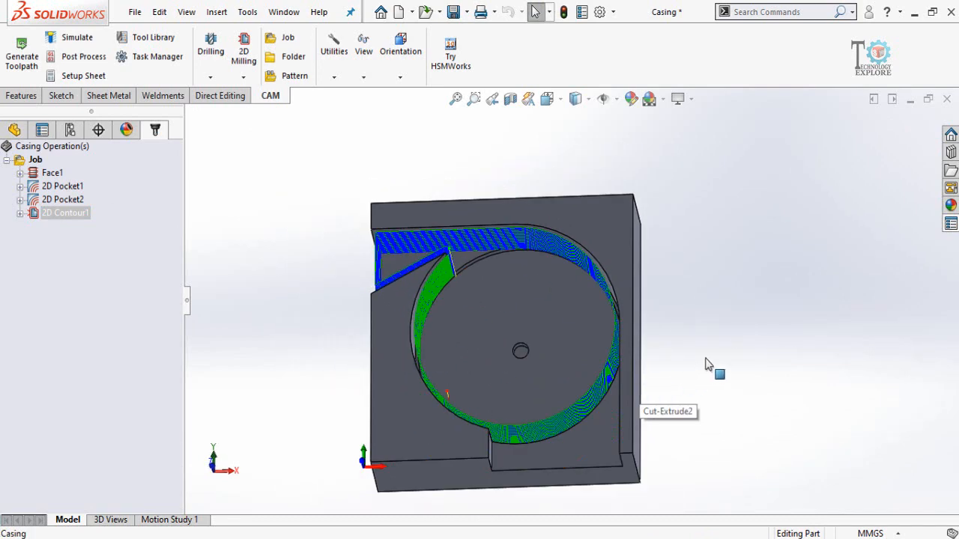
pyautogui.click(99, 338)
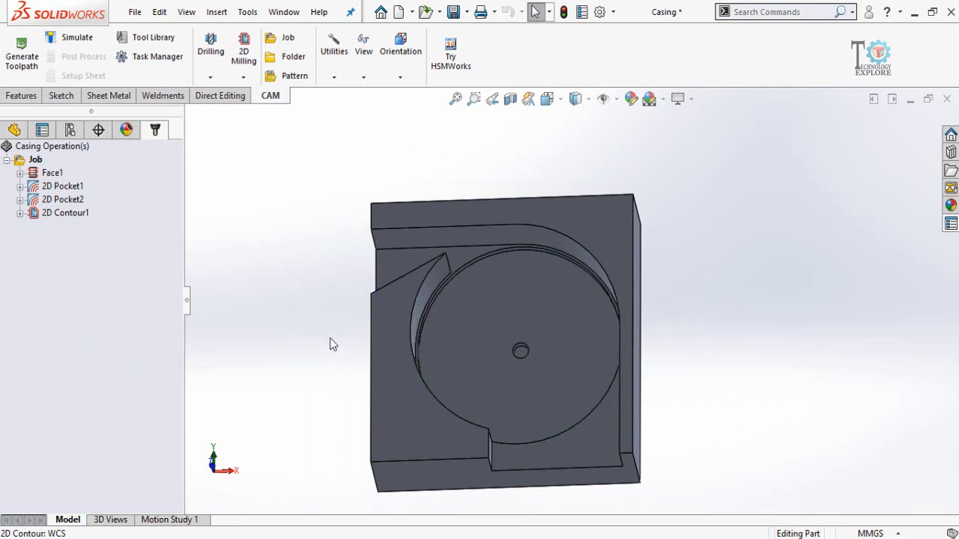
# Create another 2D Contour operation and select the bottom face of the casing block as its contour geometry.
pyautogui.moveTo(331, 342); pyautogui.dragTo(333, 298, button='middle')
pyautogui.scroll(3, 422, 416)
pyautogui.scroll(-2, 569, 430)
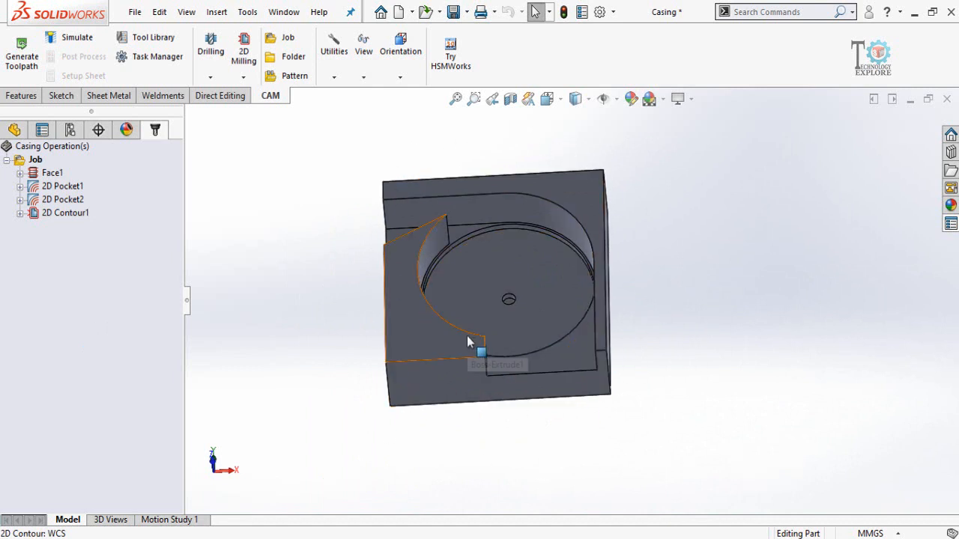
pyautogui.moveTo(471, 342)
pyautogui.mouseDown(button='middle')
pyautogui.moveTo(448, 329)
pyautogui.moveTo(439, 349)
pyautogui.moveTo(459, 331)
pyautogui.mouseUp(button='middle')
pyautogui.click(244, 56)
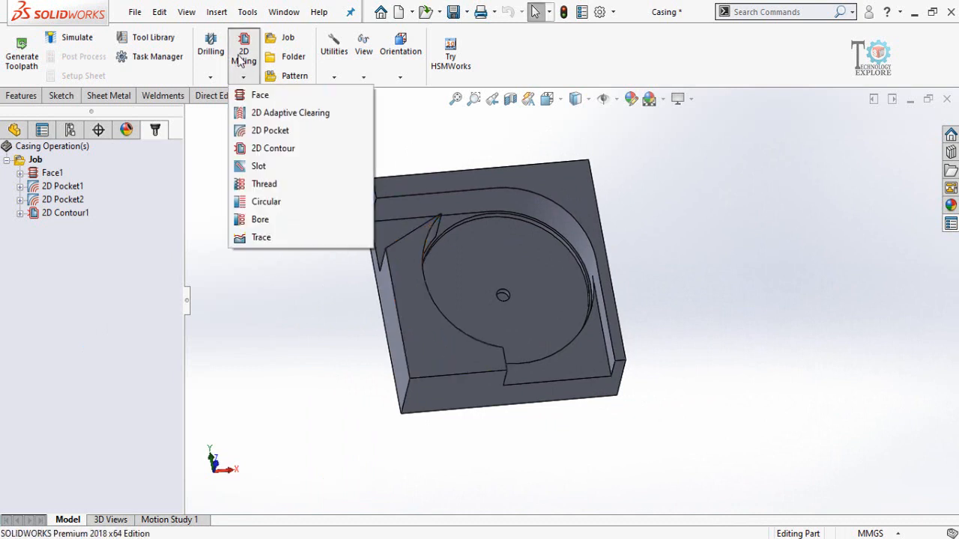
pyautogui.click(287, 155)
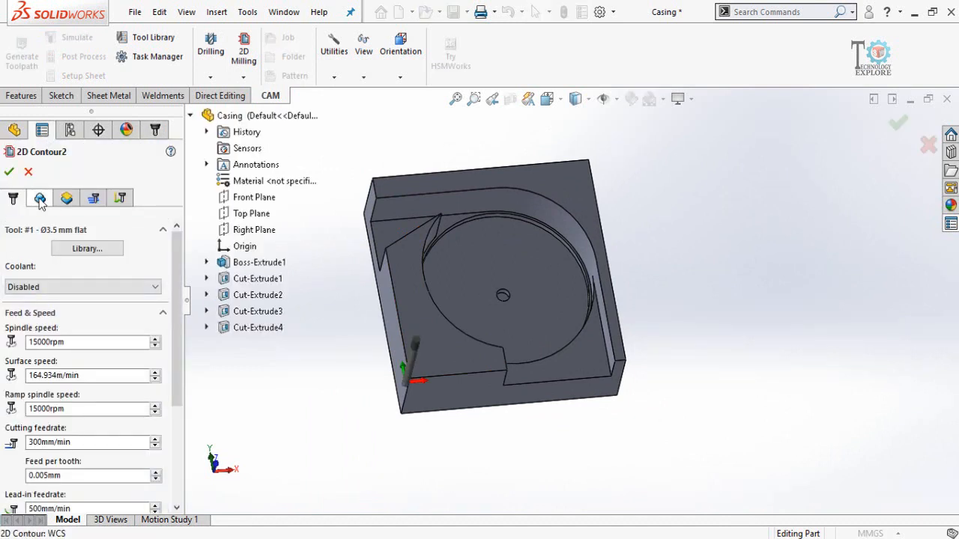
pyautogui.click(39, 200)
pyautogui.moveTo(435, 460); pyautogui.dragTo(452, 435, button='middle')
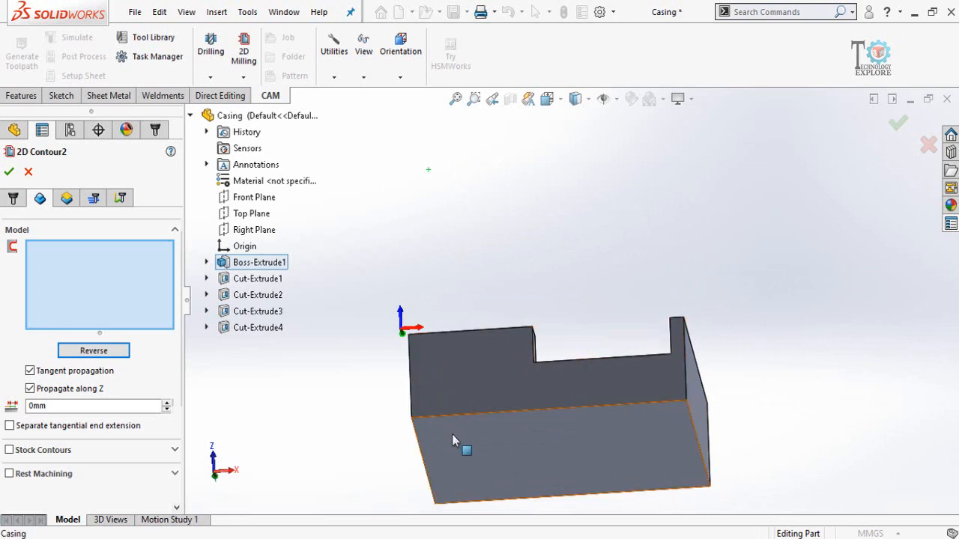
pyautogui.click(452, 434)
pyautogui.scroll(3, 406, 438)
pyautogui.moveTo(448, 307); pyautogui.dragTo(458, 473, button='middle')
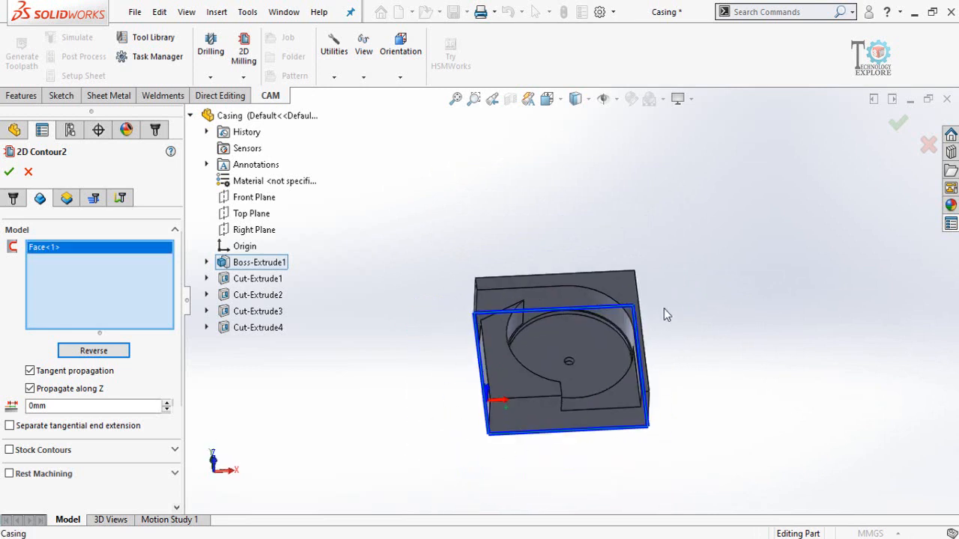
pyautogui.scroll(-3, 664, 308)
pyautogui.moveTo(528, 341)
pyautogui.mouseDown(button='middle')
pyautogui.moveTo(519, 356)
pyautogui.moveTo(527, 353)
pyautogui.mouseUp(button='middle')
pyautogui.scroll(3, 527, 353)
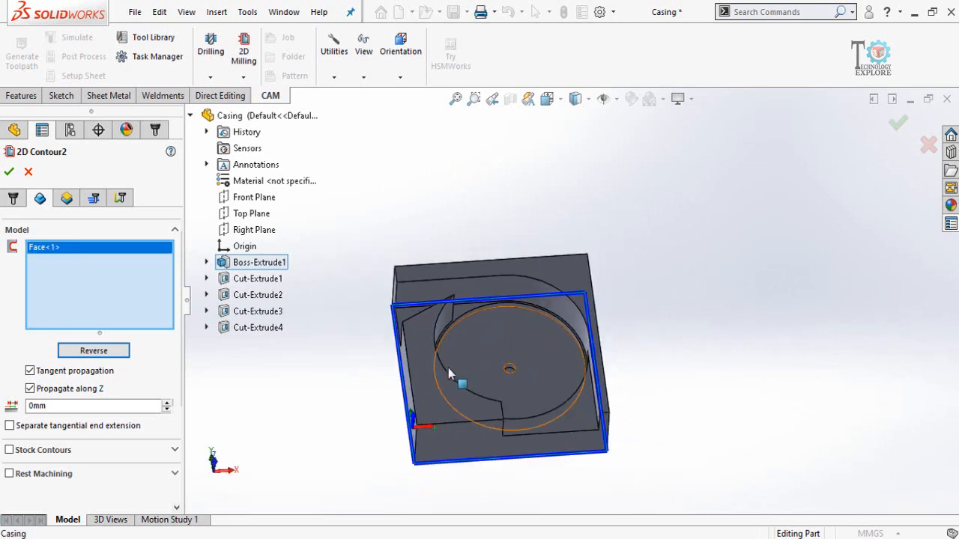
# Set the 2D Contour's clearance height to 5 mm, retract height to 2 mm and feed height to 2 mm.
pyautogui.click(66, 200)
pyautogui.doubleClick(60, 286)
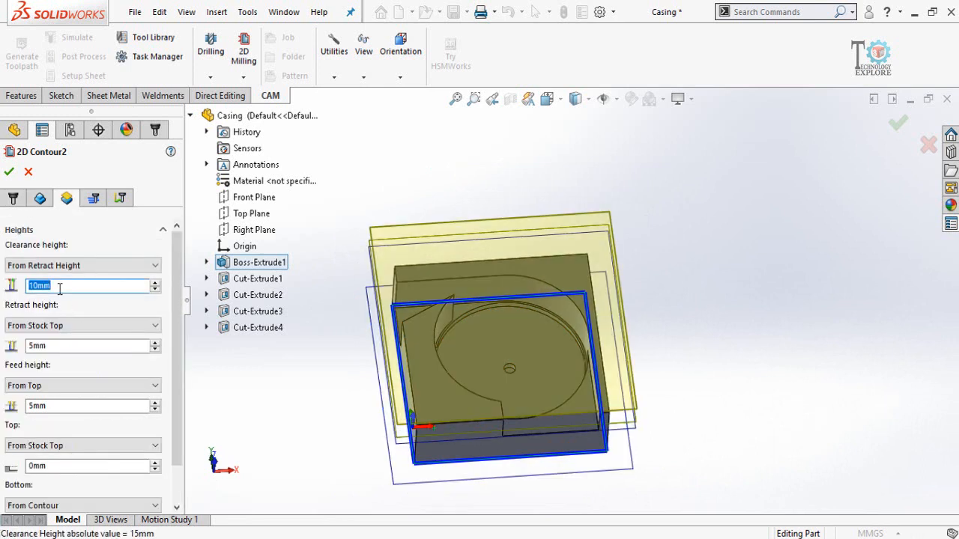
pyautogui.write('5')
pyautogui.doubleClick(60, 345)
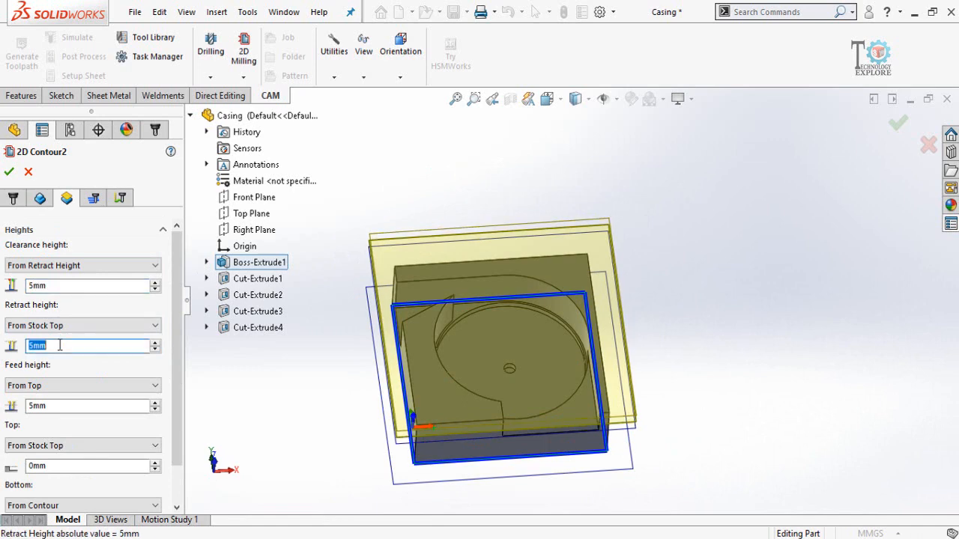
pyautogui.write('2')
pyautogui.doubleClick(60, 405)
pyautogui.write('2')
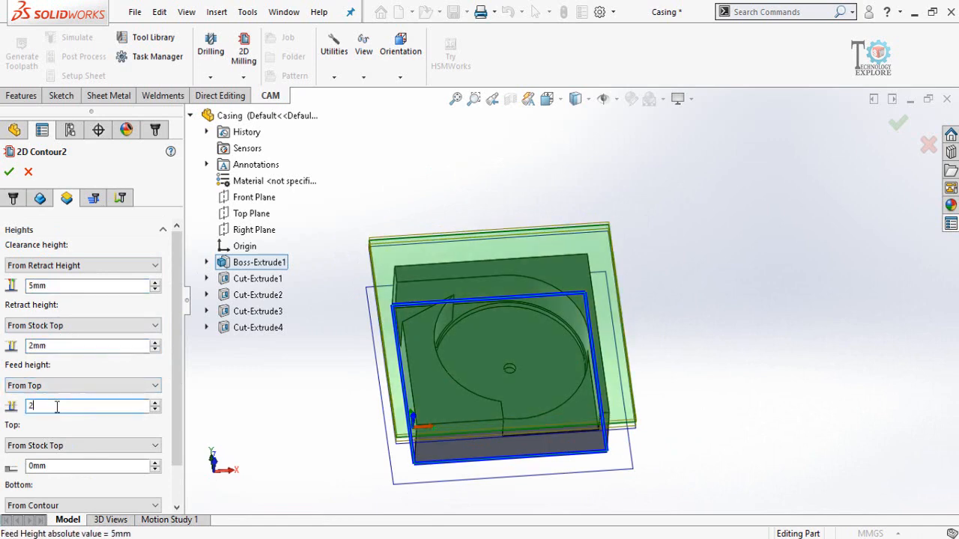
pyautogui.scroll(-2, 3, 442)
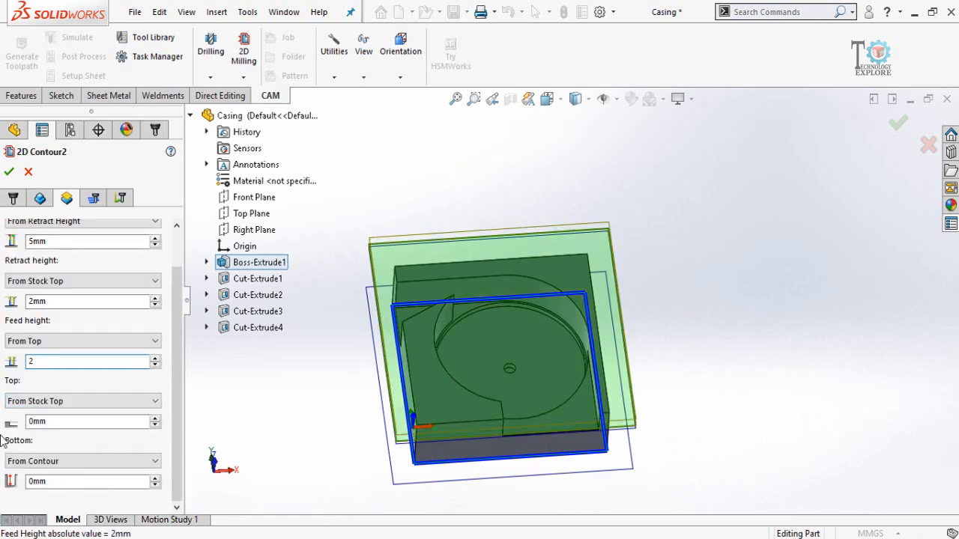
# Enable Multiple depths in the outer 2D Contour's passes with a 0.5 mm maximum roughing stepdown.
pyautogui.click(94, 198)
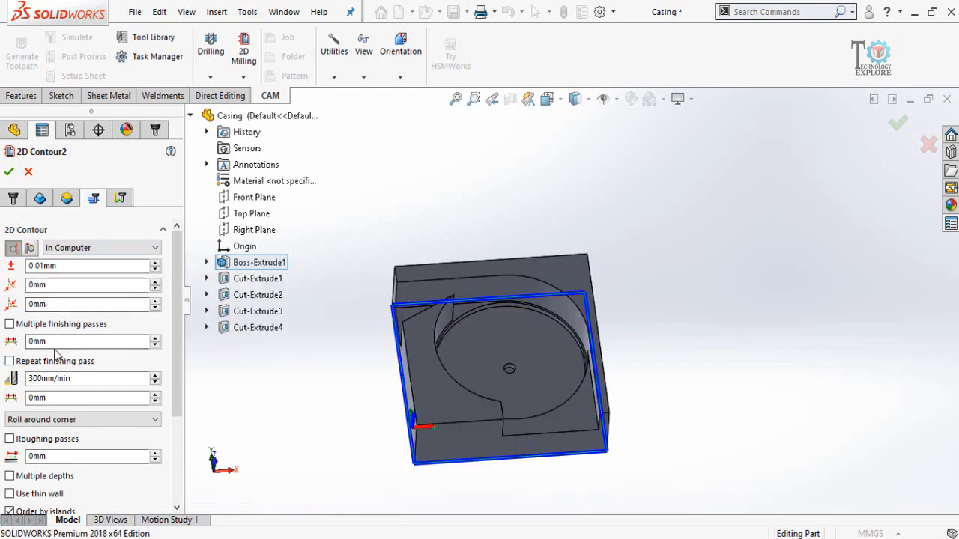
pyautogui.moveTo(47, 342)
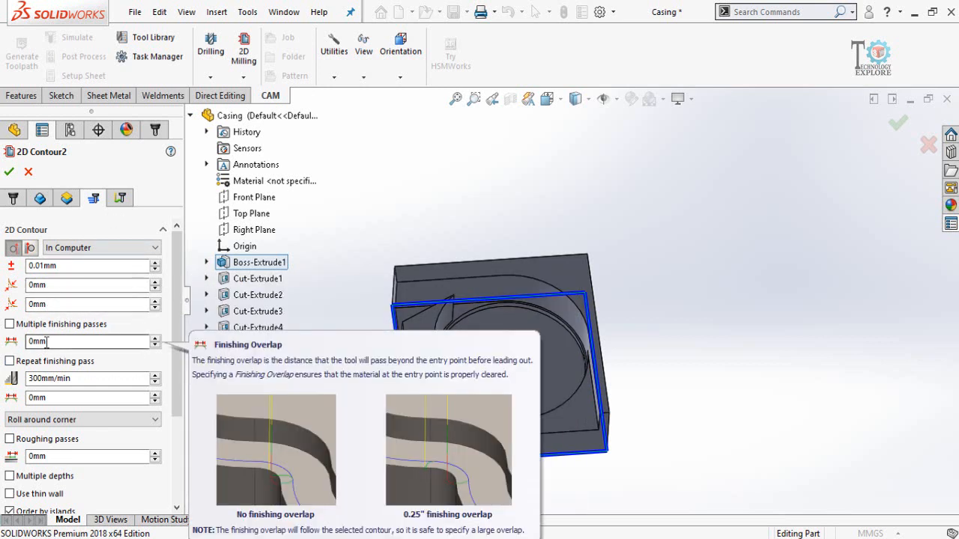
pyautogui.moveTo(177, 342); pyautogui.dragTo(172, 411)
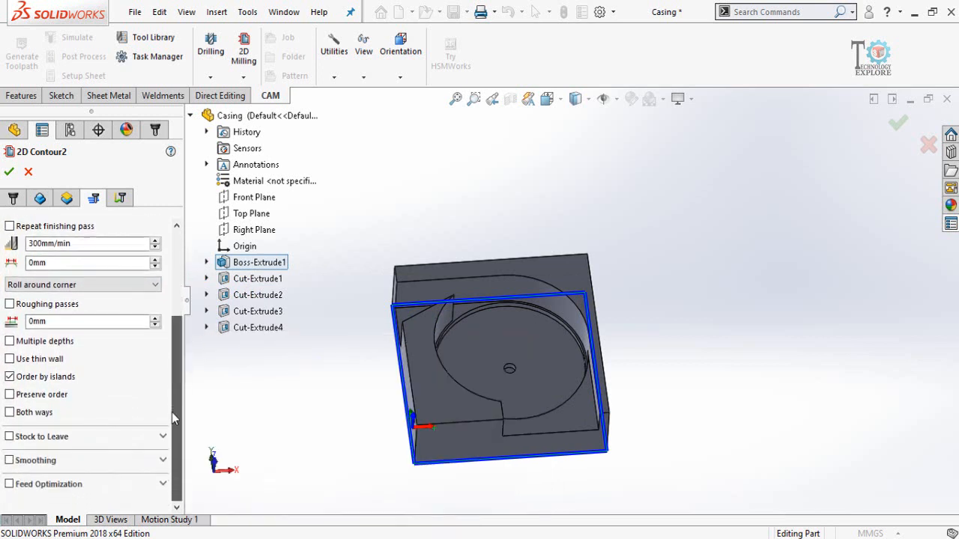
pyautogui.click(9, 341)
pyautogui.doubleClick(79, 359)
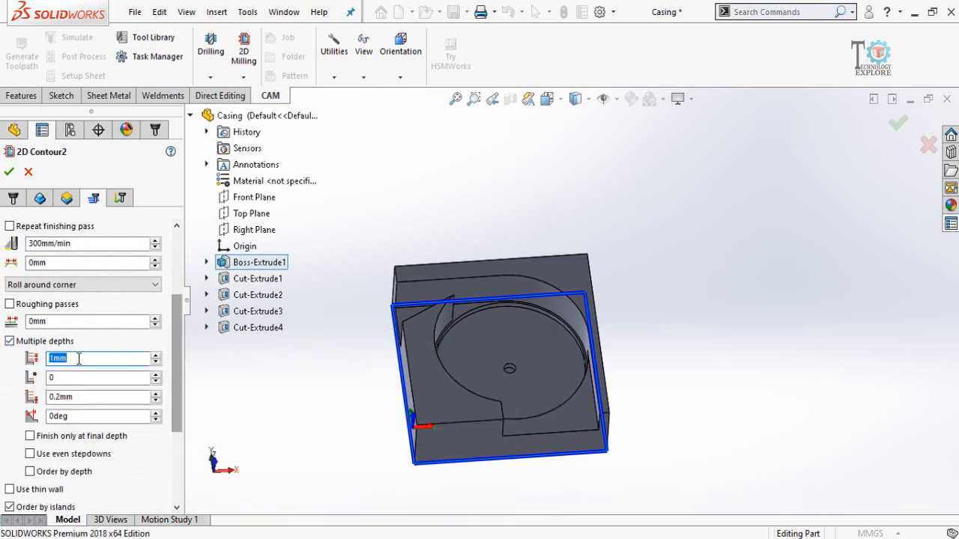
pyautogui.write('0.5')
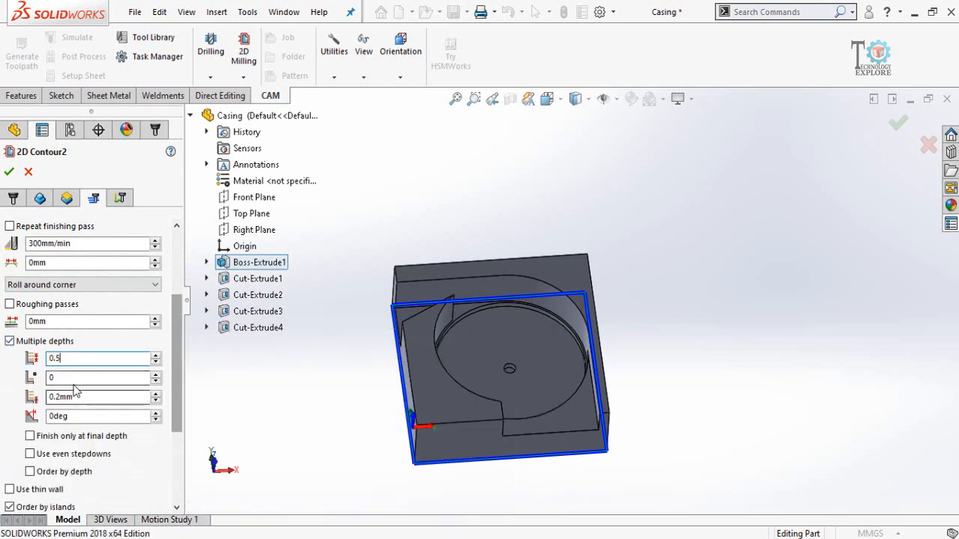
# Disable Order by islands and switch the 2D Contour's sideways compensation to the other side.
pyautogui.moveTo(178, 371); pyautogui.dragTo(168, 458)
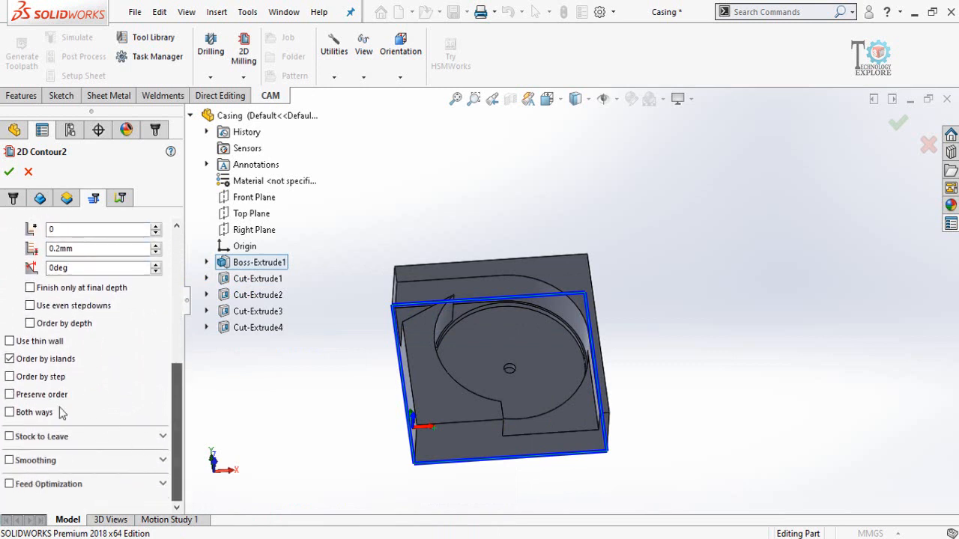
pyautogui.click(9, 360)
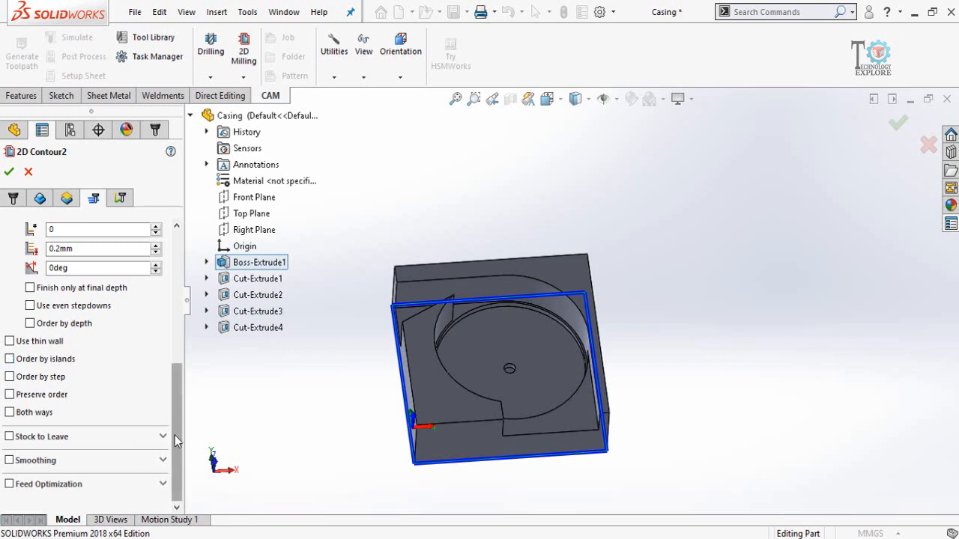
pyautogui.moveTo(174, 438); pyautogui.dragTo(176, 299)
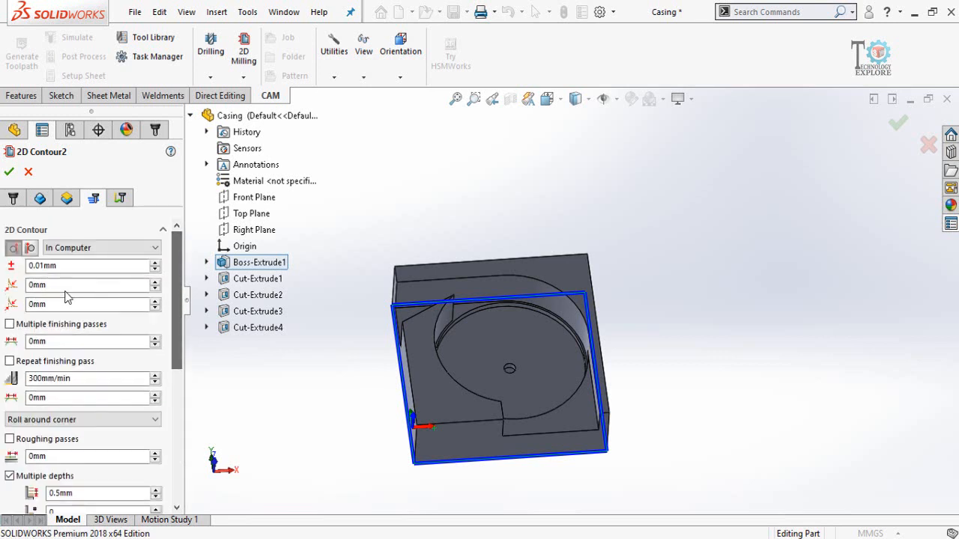
pyautogui.click(30, 248)
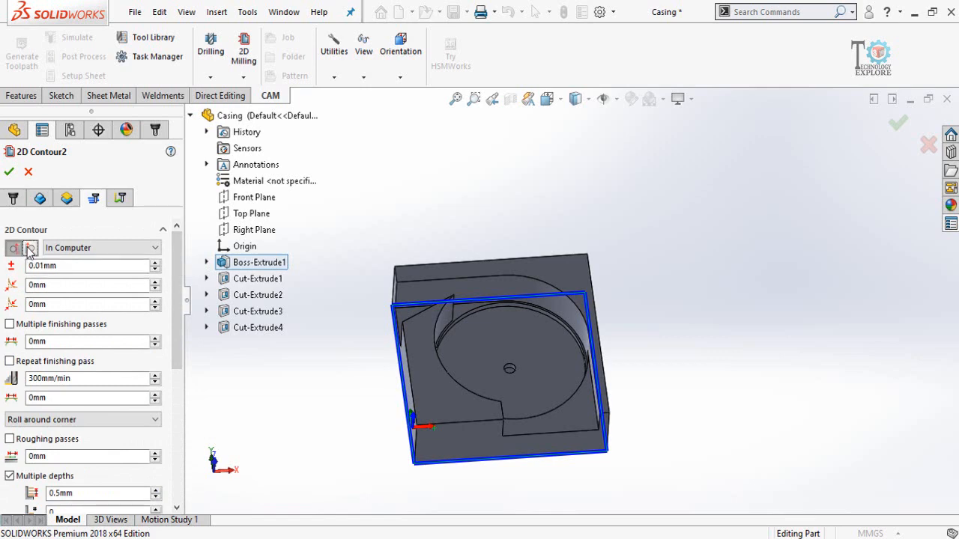
pyautogui.moveTo(154, 271)
pyautogui.moveTo(356, 408); pyautogui.dragTo(356, 389, button='middle')
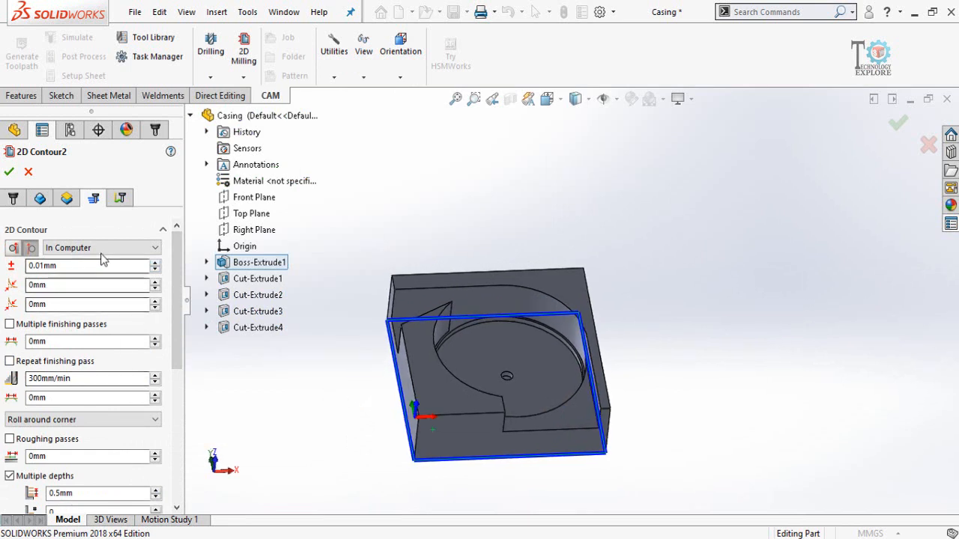
# Set the maximum stay-down distance to 5 mm in the outer 2D Contour's linking settings.
pyautogui.click(121, 199)
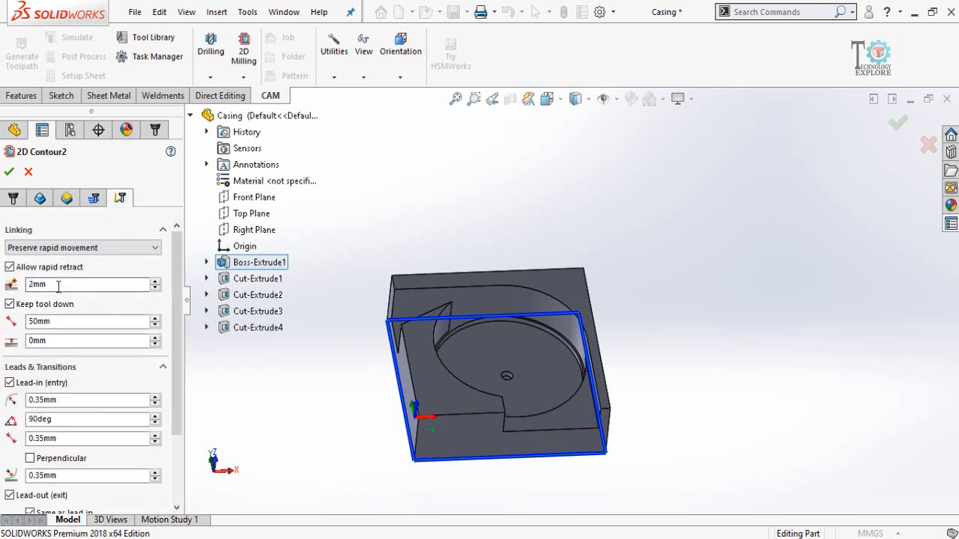
pyautogui.click(72, 321)
pyautogui.write('5')
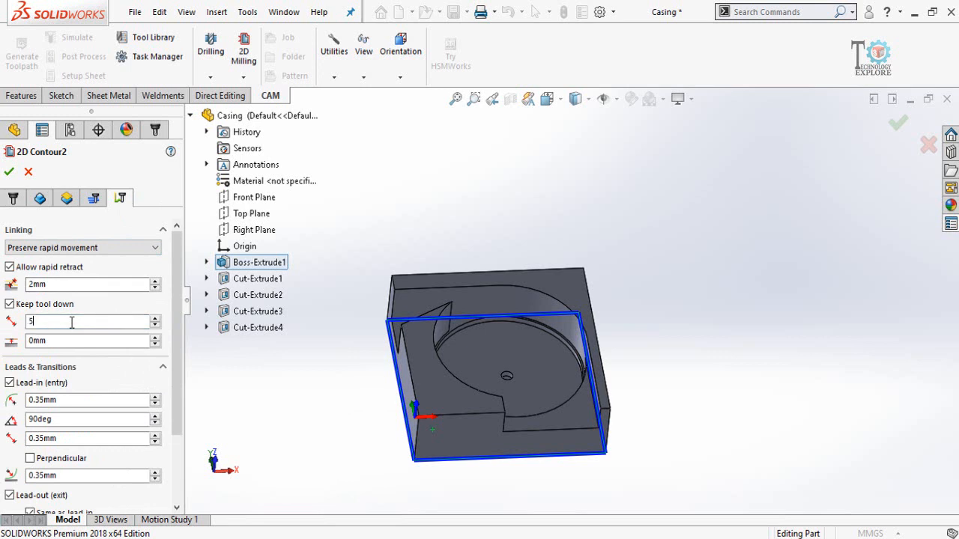
# Enable Ramp for the outer 2D Contour with a 0.5 mm maximum ramp stepdown and a 0.1 mm ramp clearance height.
pyautogui.scroll(-3, 159, 425)
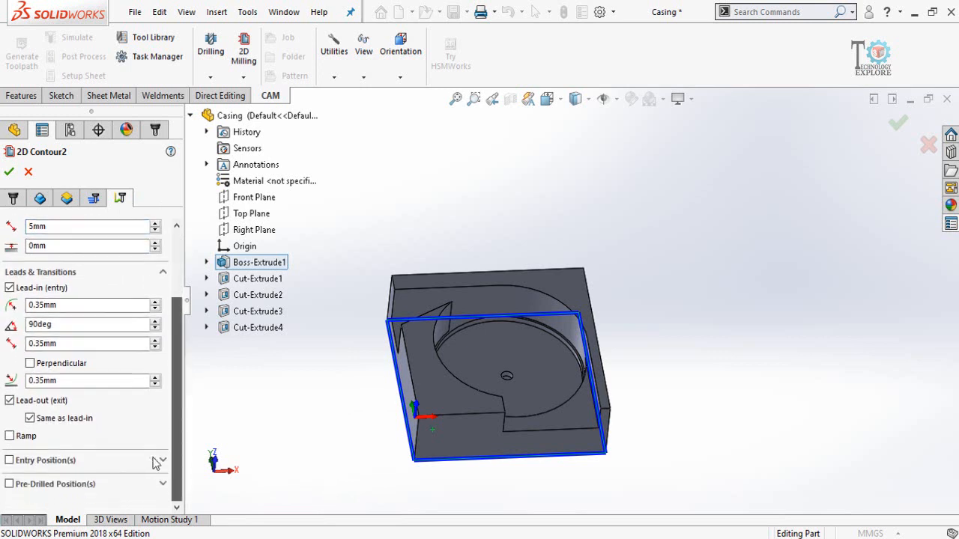
pyautogui.click(9, 436)
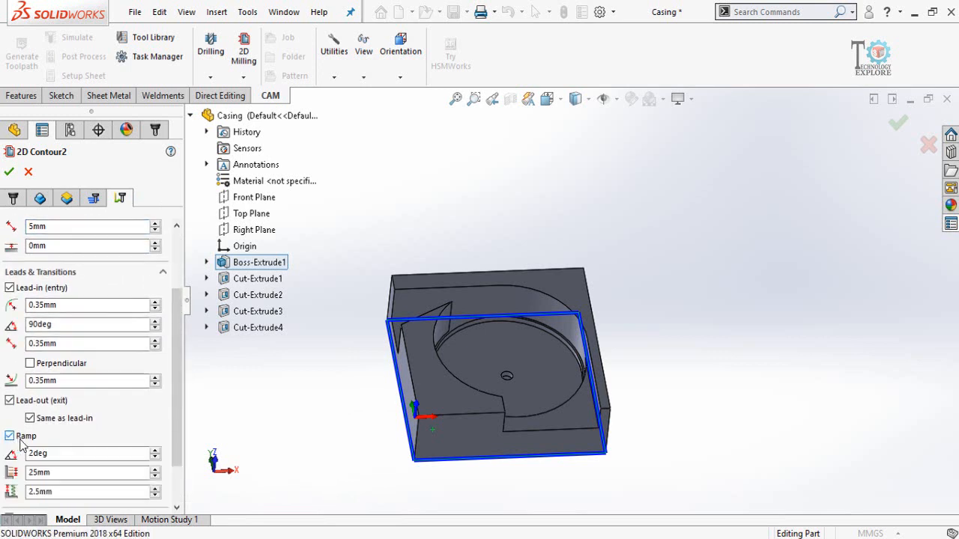
pyautogui.click(52, 472)
pyautogui.write('0.')
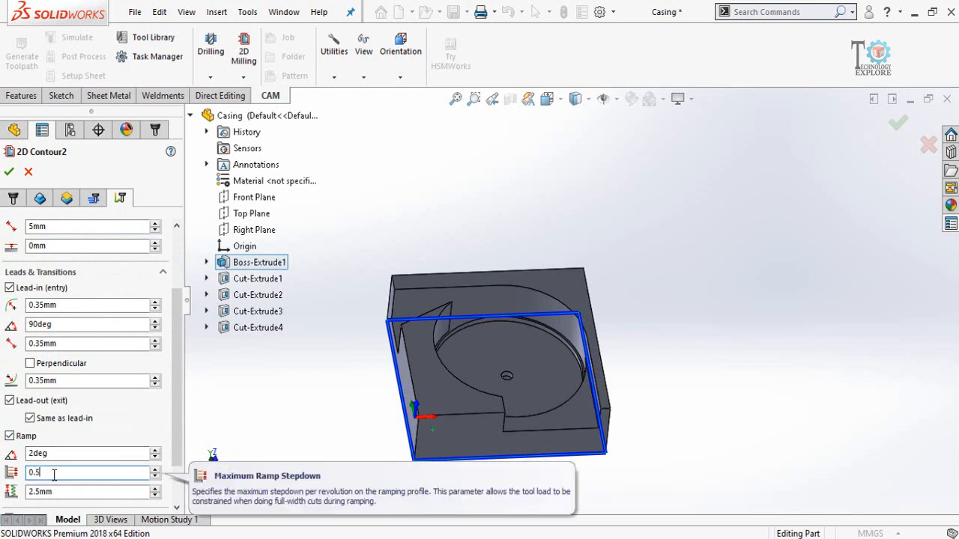
pyautogui.scroll(-2, 45, 433)
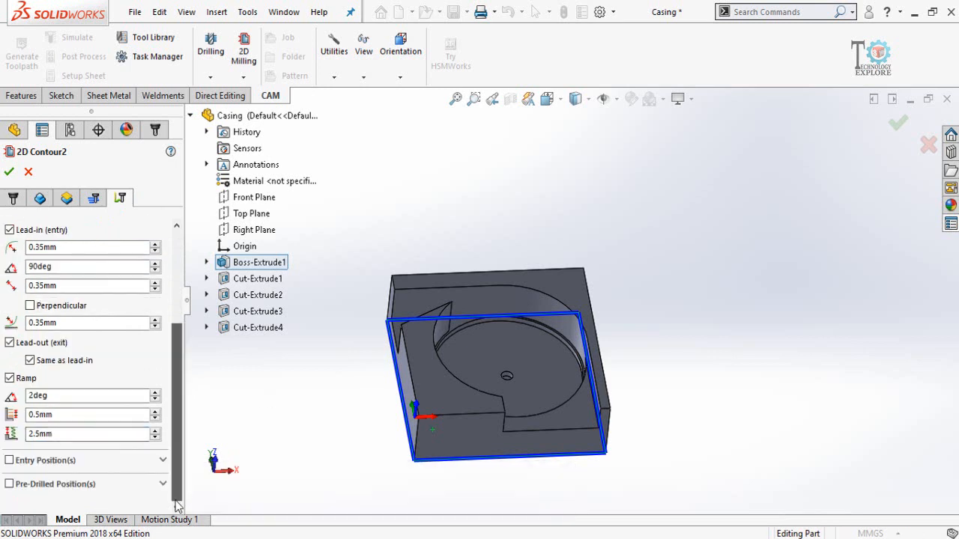
pyautogui.click(45, 433)
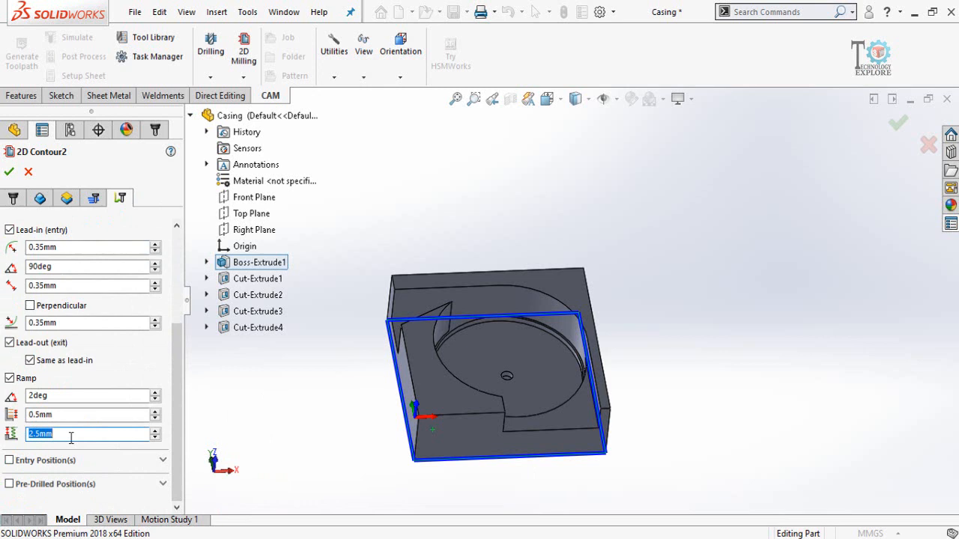
pyautogui.write('0.1')
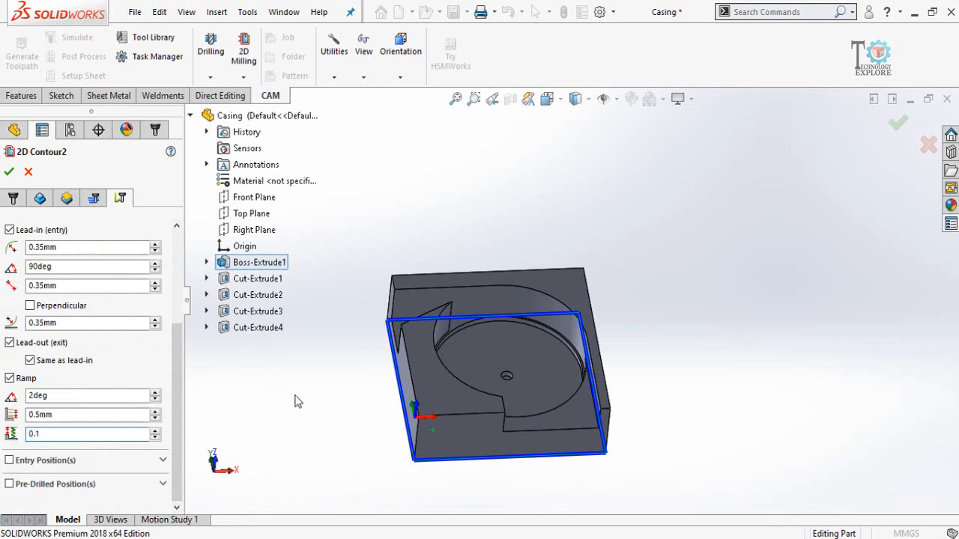
pyautogui.press('Return')
# Accept the 2D Contour to generate its toolpath, inspect it around the block's outer walls, and deselect the operation.
pyautogui.click(9, 173)
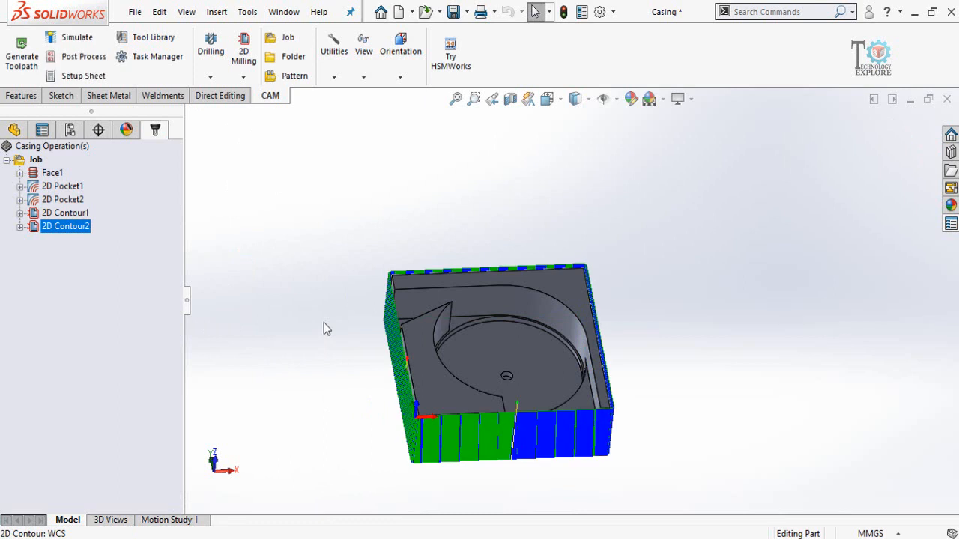
pyautogui.moveTo(428, 221); pyautogui.dragTo(438, 318, button='middle')
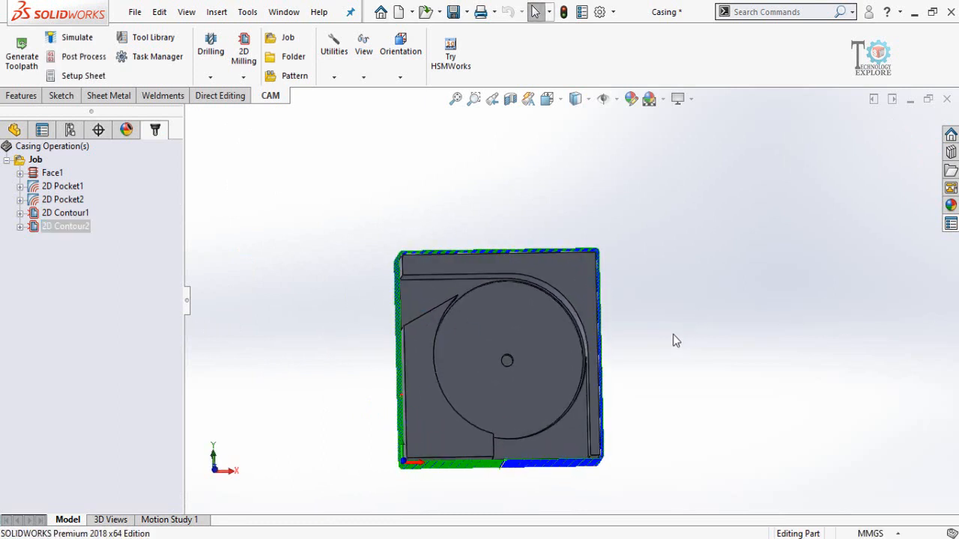
pyautogui.moveTo(667, 377); pyautogui.dragTo(666, 290, button='middle')
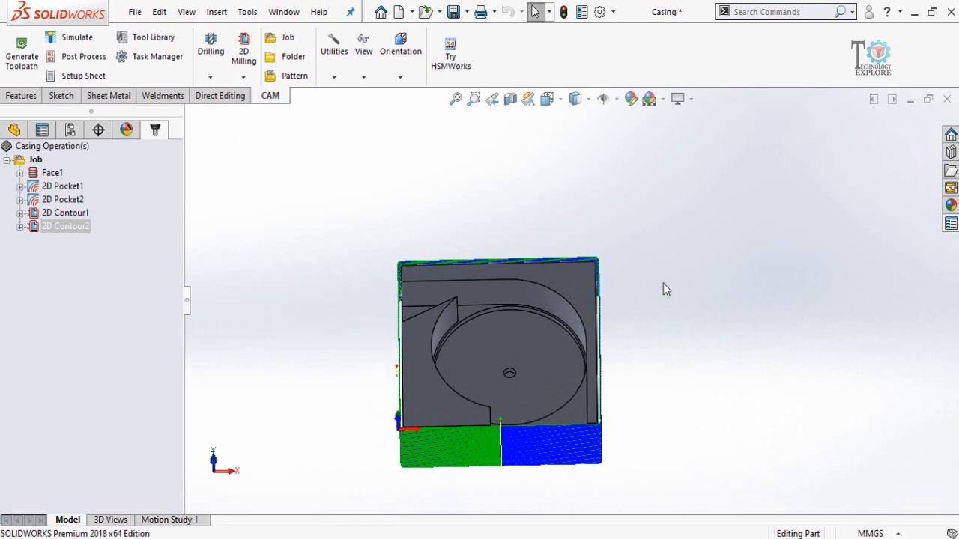
pyautogui.click(42, 333)
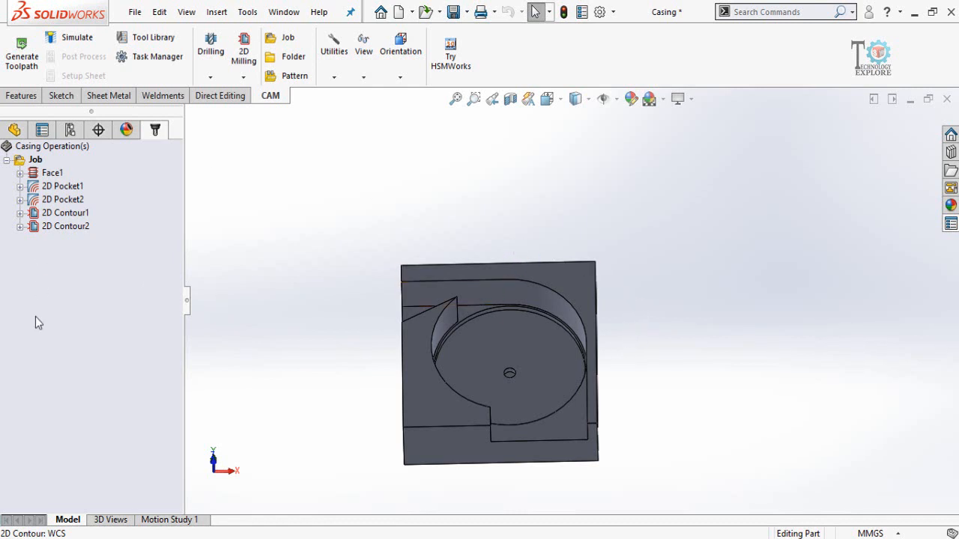
# Start post-processing the Job and choose the Grbl / grbl post configuration from the available post processors.
pyautogui.click(25, 165)
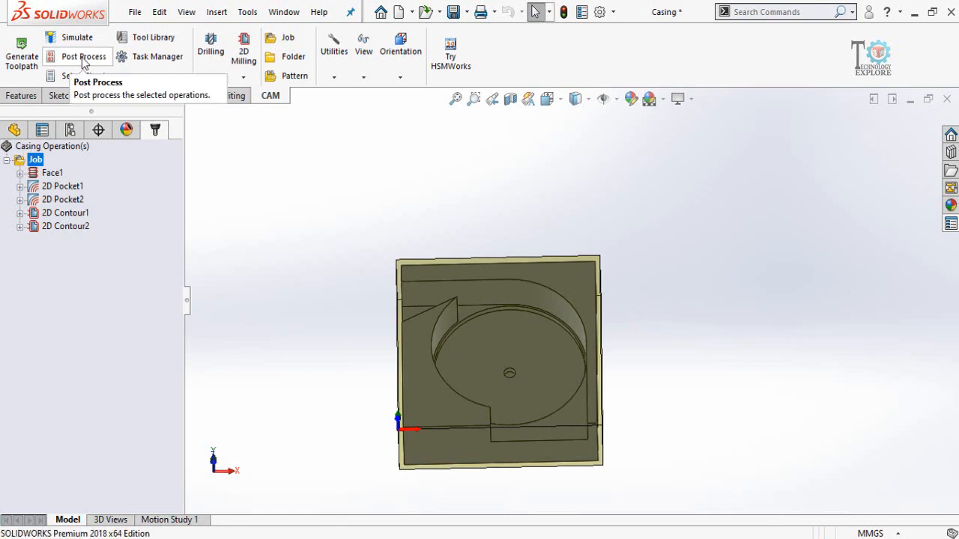
pyautogui.click(84, 60)
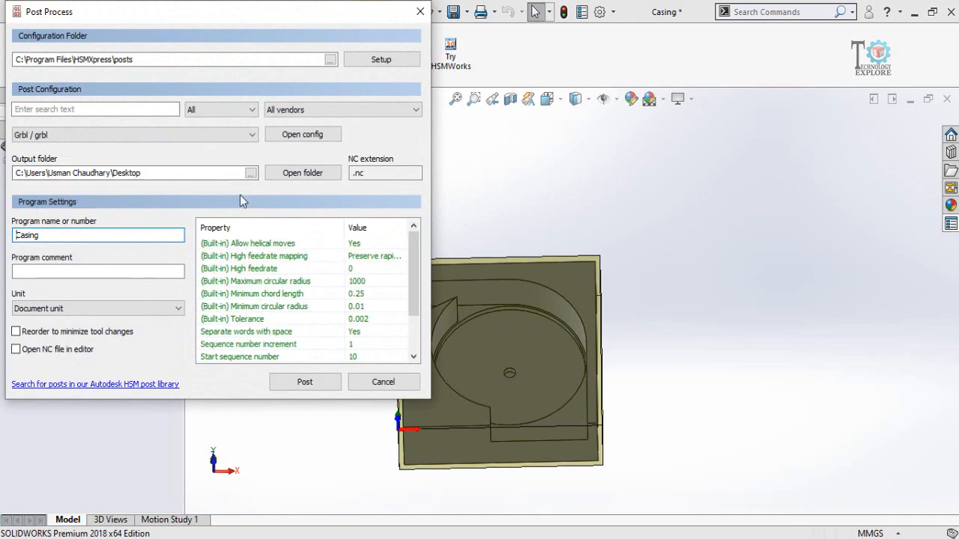
pyautogui.moveTo(136, 139)
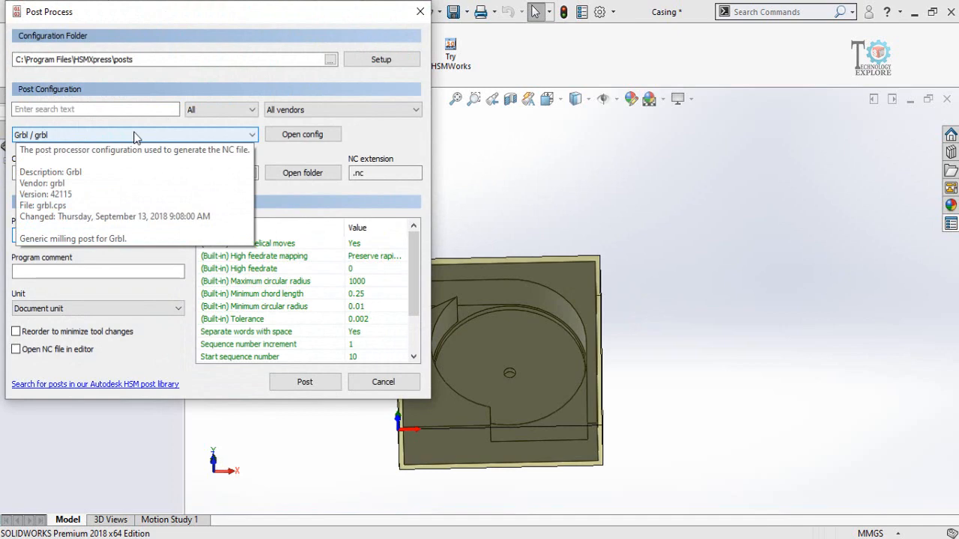
pyautogui.click(135, 137)
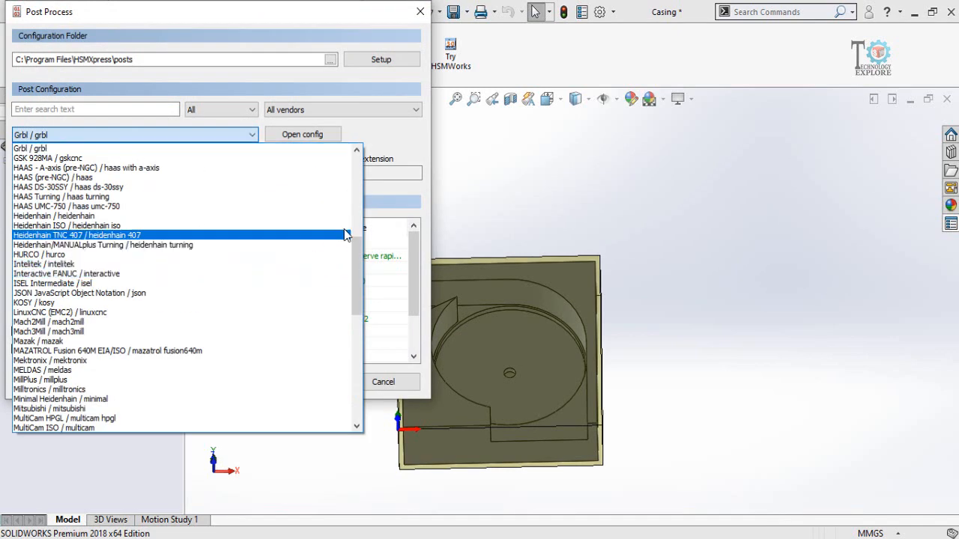
pyautogui.moveTo(351, 282); pyautogui.dragTo(352, 417)
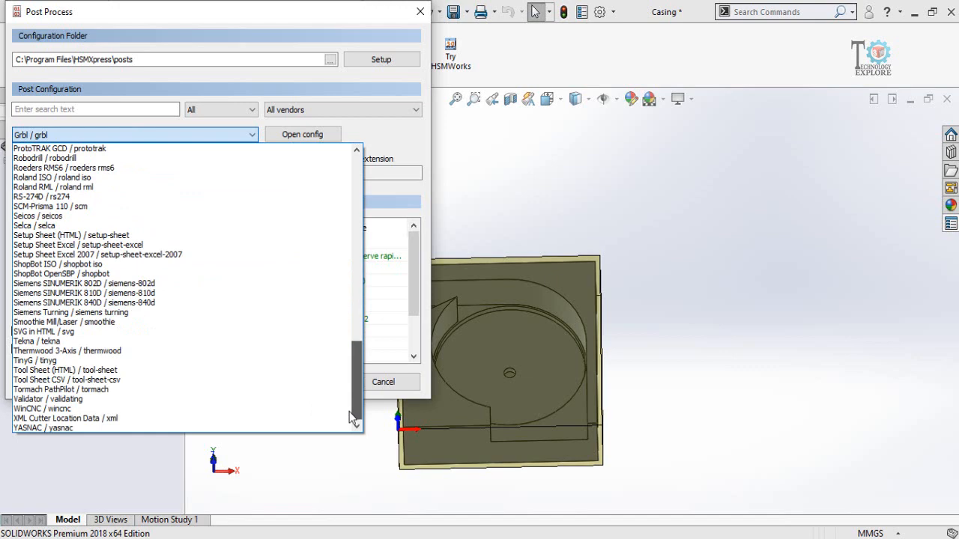
pyautogui.moveTo(352, 418); pyautogui.dragTo(358, 180)
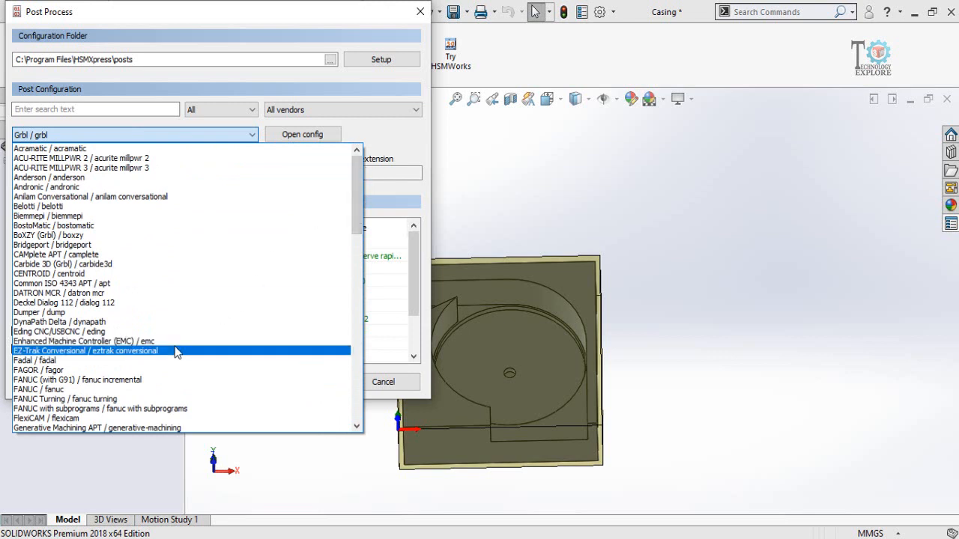
pyautogui.scroll(-2, 135, 363)
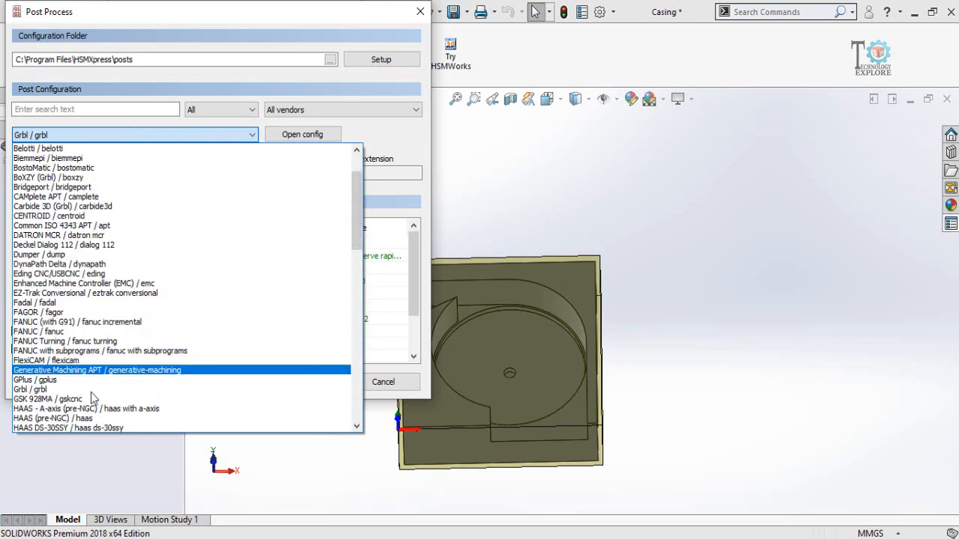
pyautogui.click(33, 391)
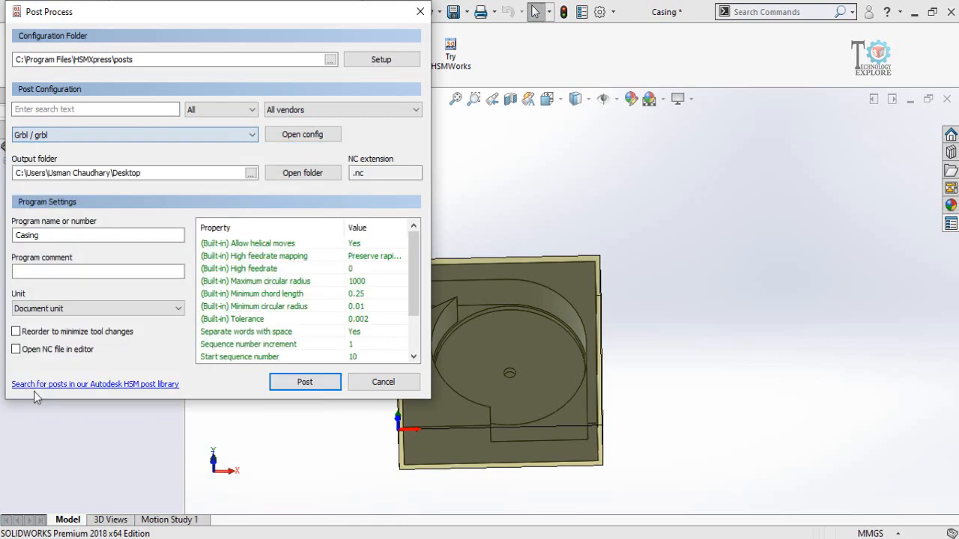
# Name the program Casing 1, keep the .nc extension, and post the NC file to the Desktop.
pyautogui.click(367, 173)
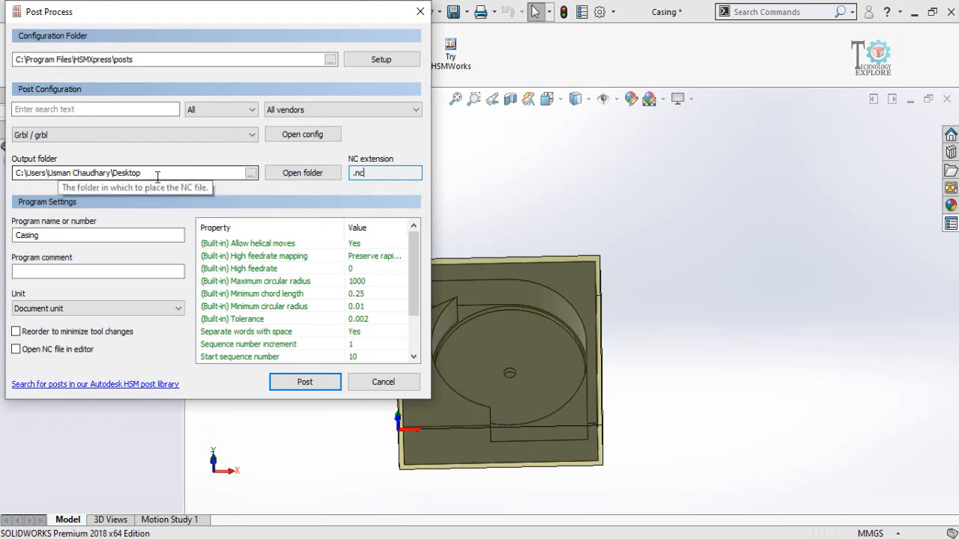
pyautogui.doubleClick(52, 234)
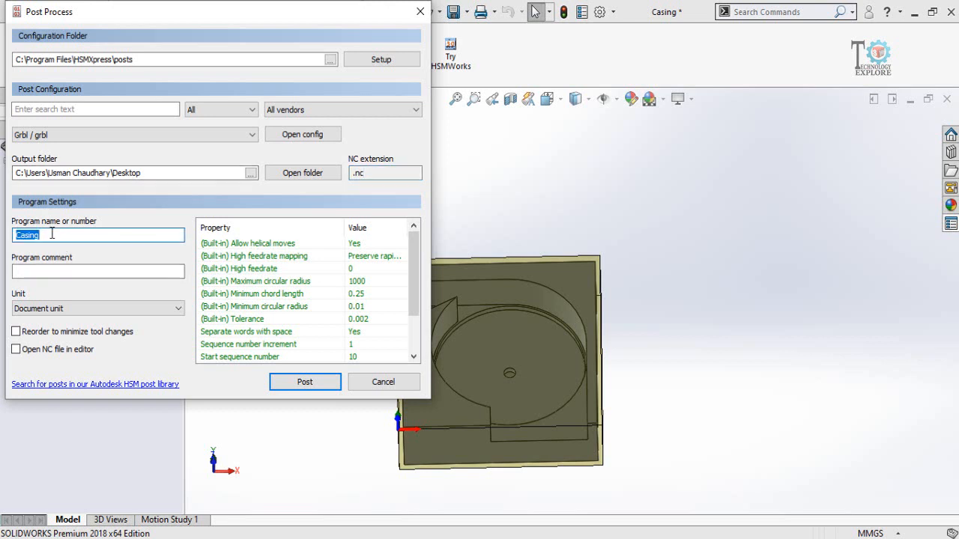
pyautogui.write('Casing')
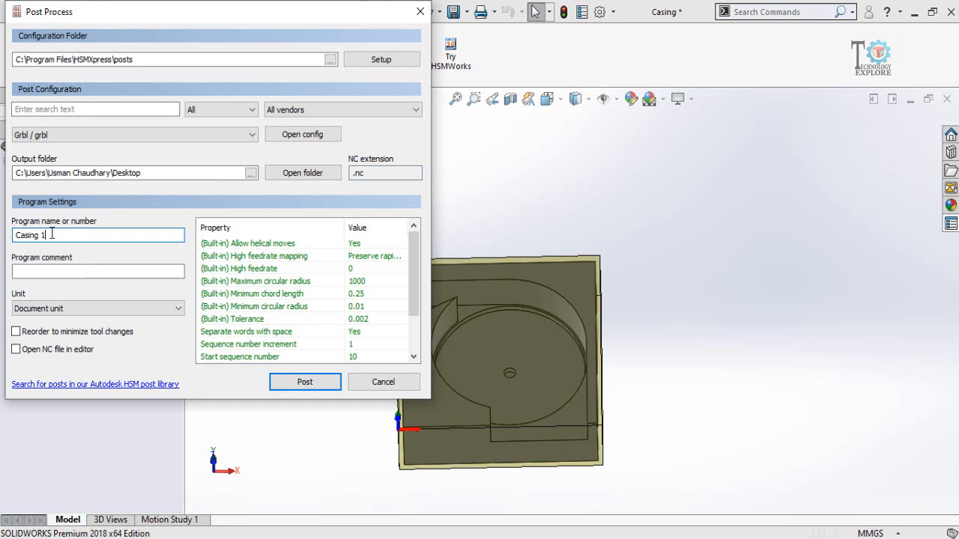
pyautogui.click(305, 384)
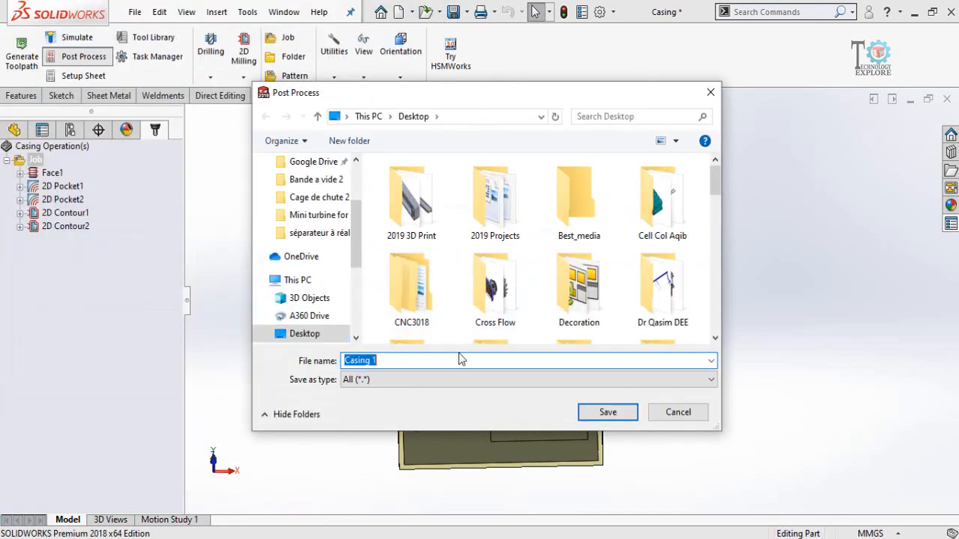
pyautogui.click(605, 413)
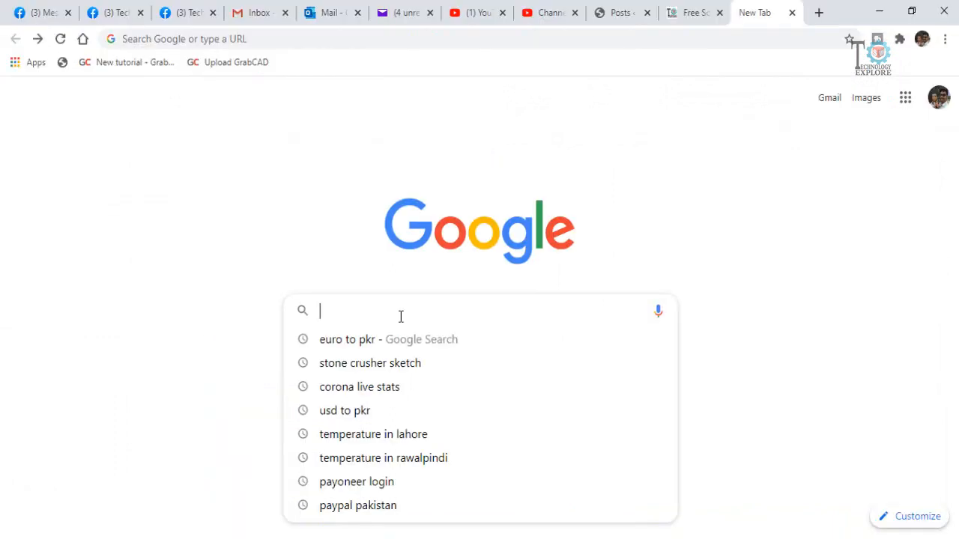
# Search Google in the web browser for "gcode mcodes list" and open CNC Cookbook's milling G-code and M-code reference list.
pyautogui.write('gcode ')
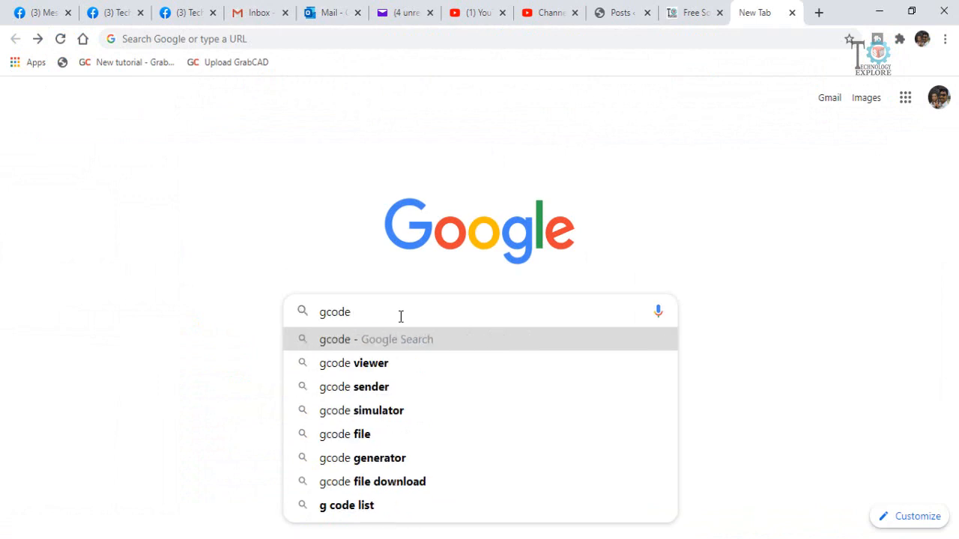
pyautogui.write('mcode')
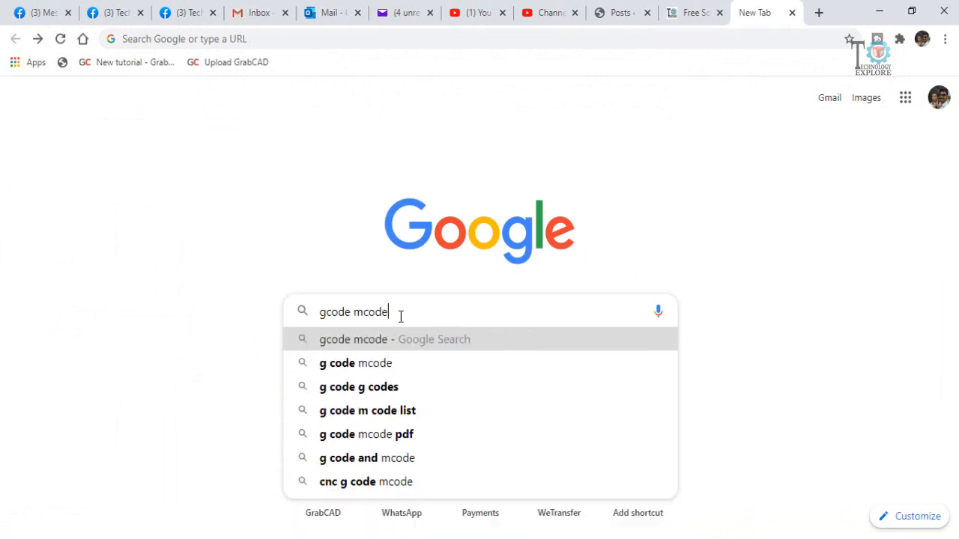
pyautogui.write('s list')
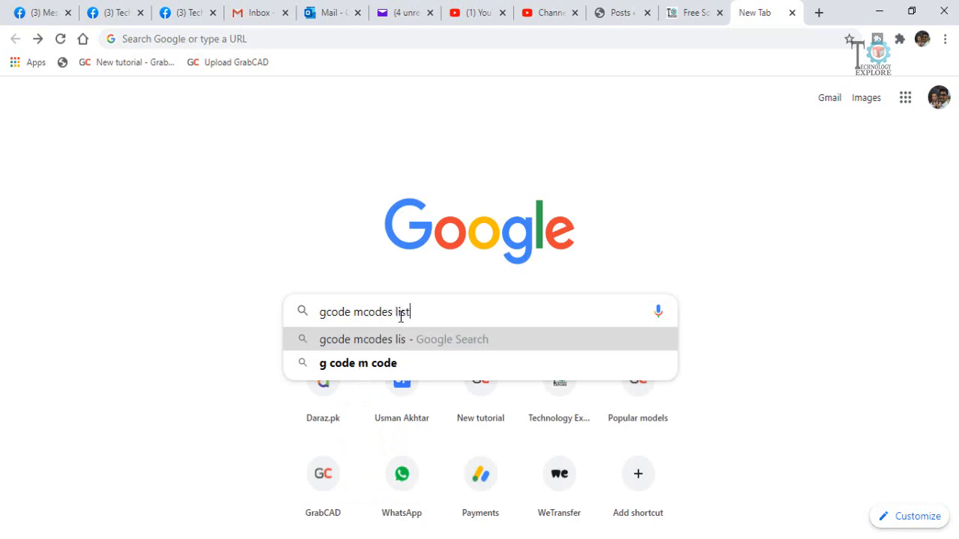
pyautogui.press('Return')
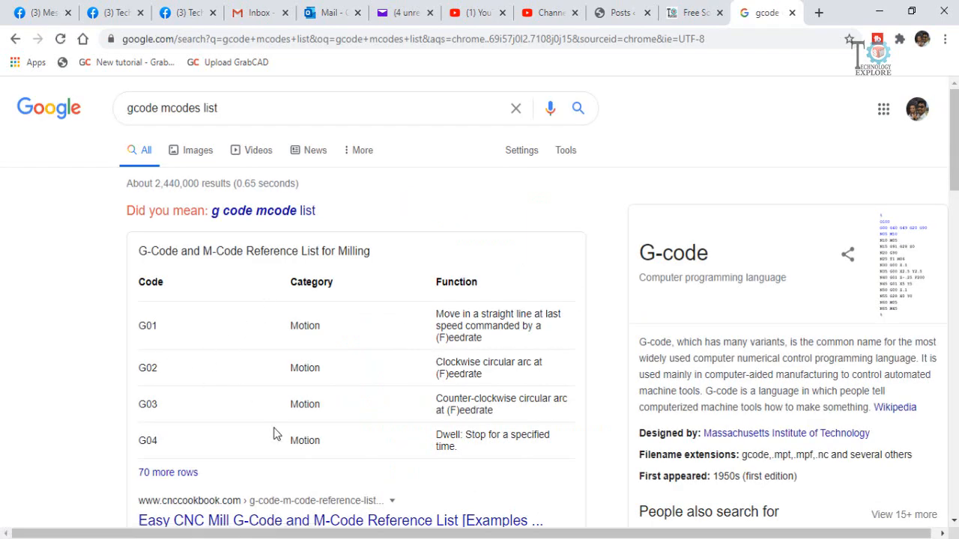
pyautogui.scroll(-2, 274, 434)
pyautogui.click(180, 326)
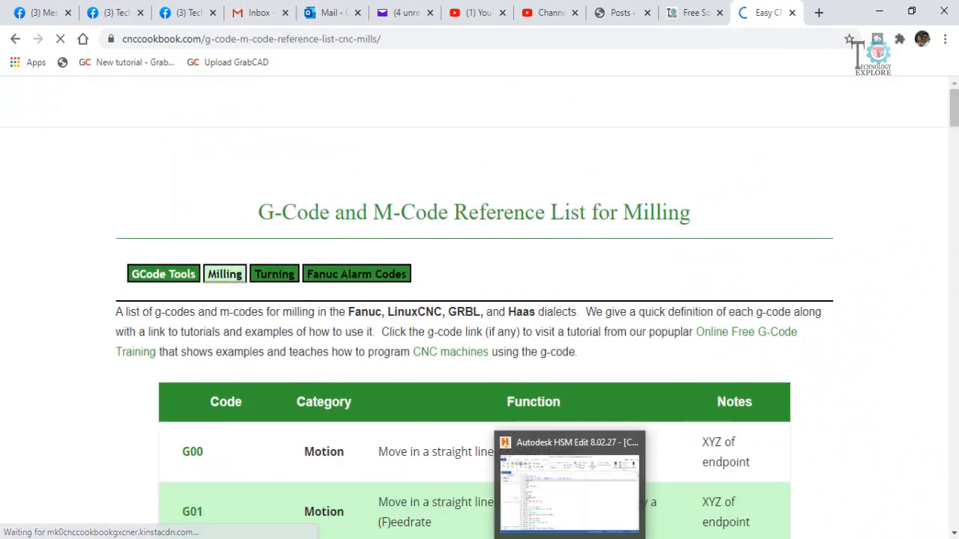
# Switch to Autodesk HSM Edit and examine the G17 and G21 header lines of Casing 1.nc.
pyautogui.click(569, 483)
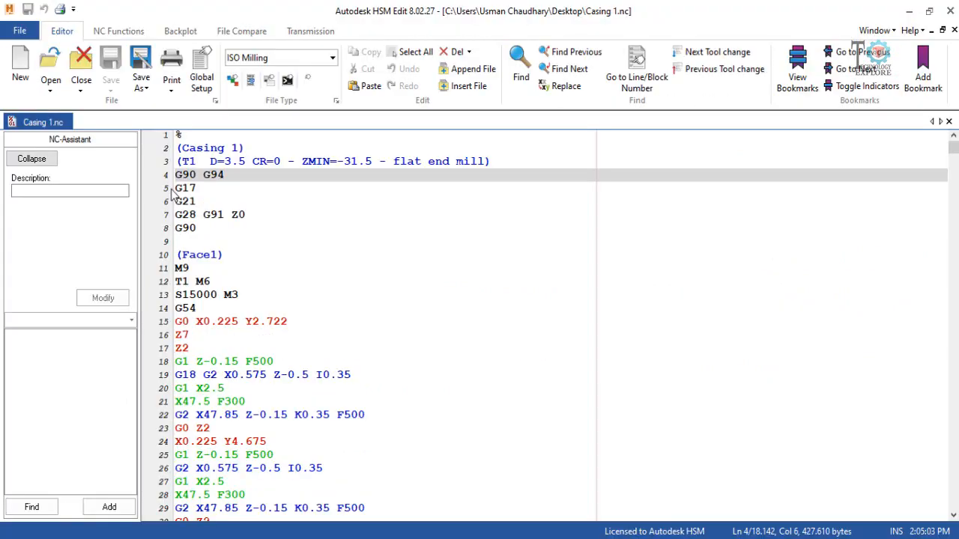
pyautogui.click(188, 190)
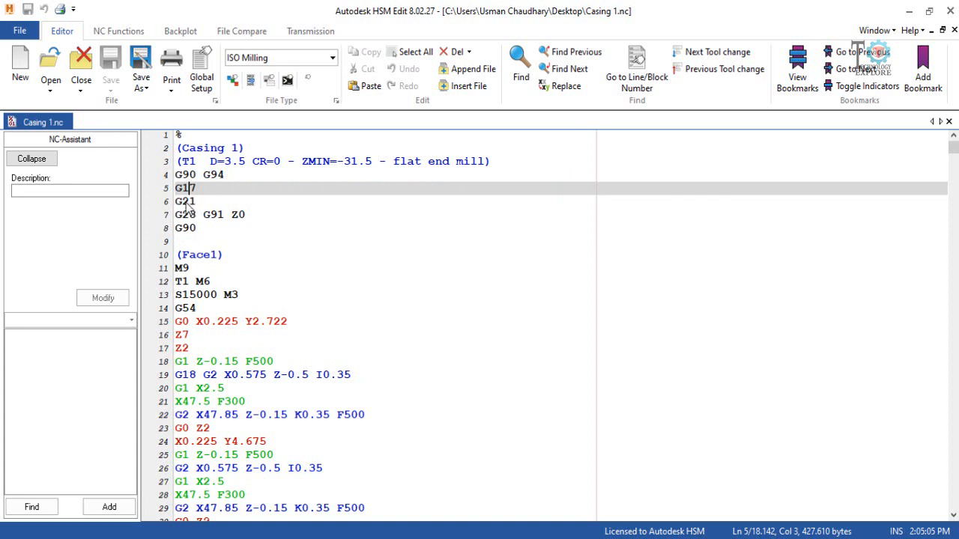
pyautogui.click(190, 202)
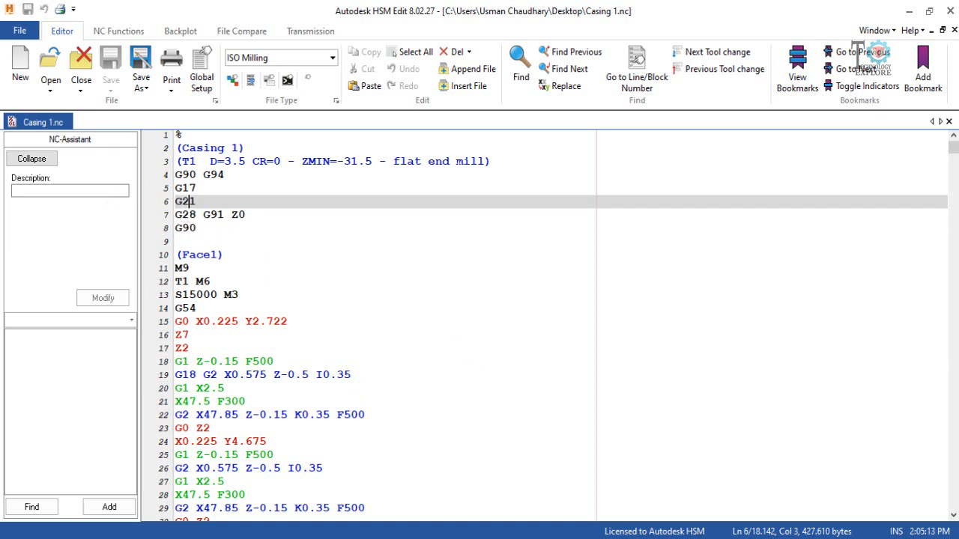
# Compare the header codes of Casing 1.nc, such as G90, G17, G21 and G28, with the browser's G-code reference list.
pyautogui.moveTo(433, 538)
pyautogui.hotkey('alt', 'Tab')
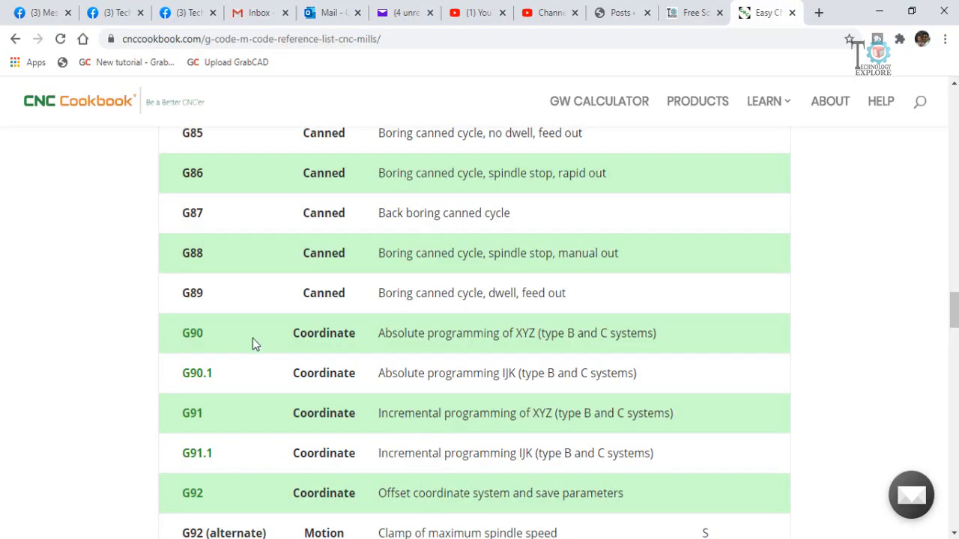
pyautogui.scroll(13, 252, 335)
pyautogui.scroll(10, 252, 339)
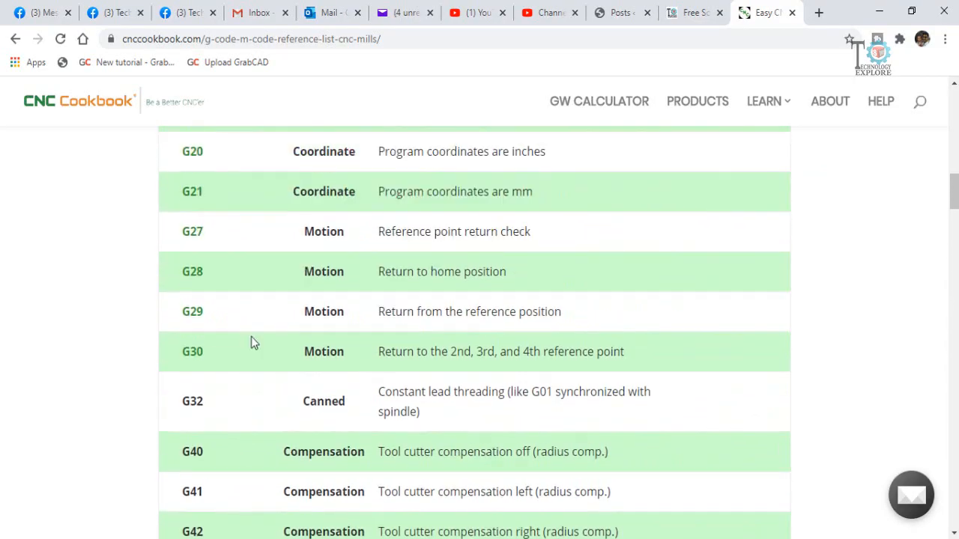
pyautogui.scroll(-1, 255, 356)
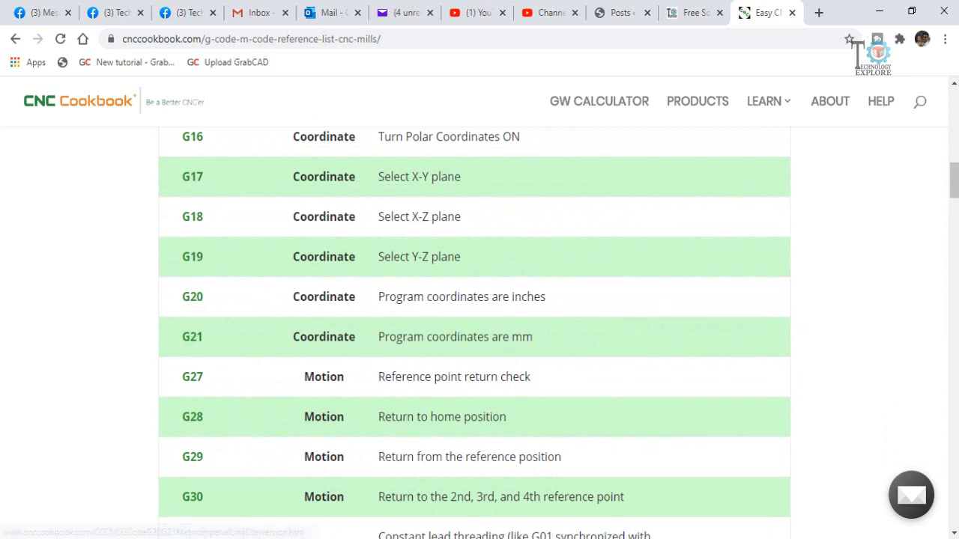
pyautogui.hotkey('alt', 'Tab')
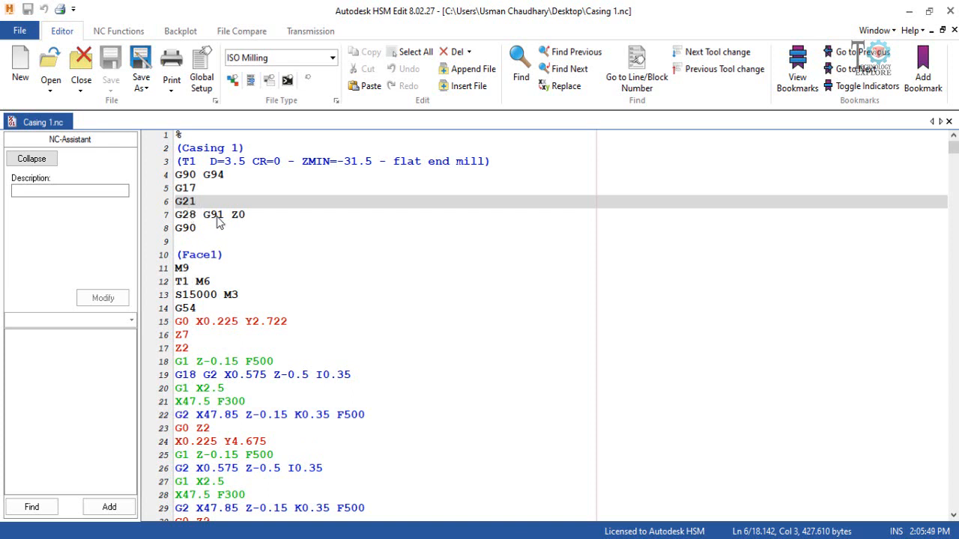
pyautogui.hotkey('alt', 'Tab')
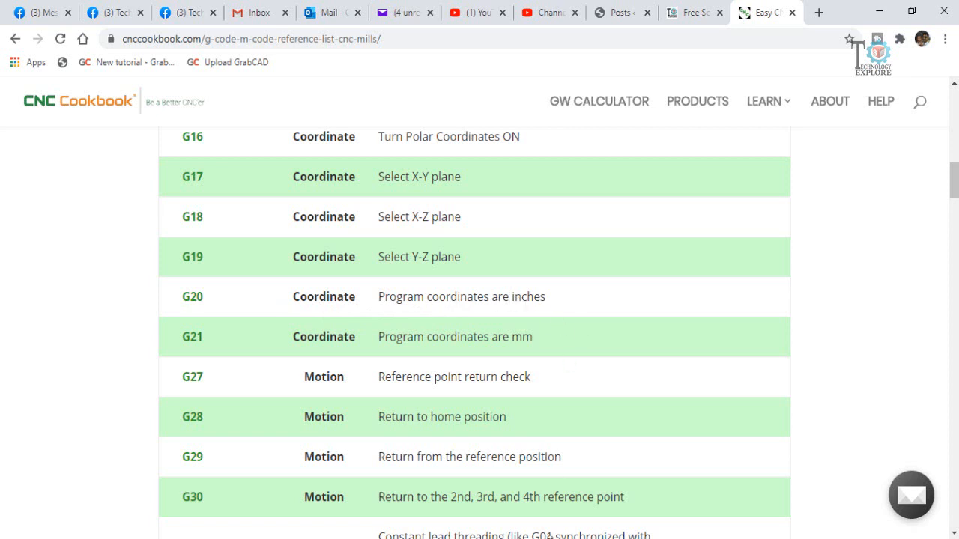
pyautogui.hotkey('alt', 'Tab')
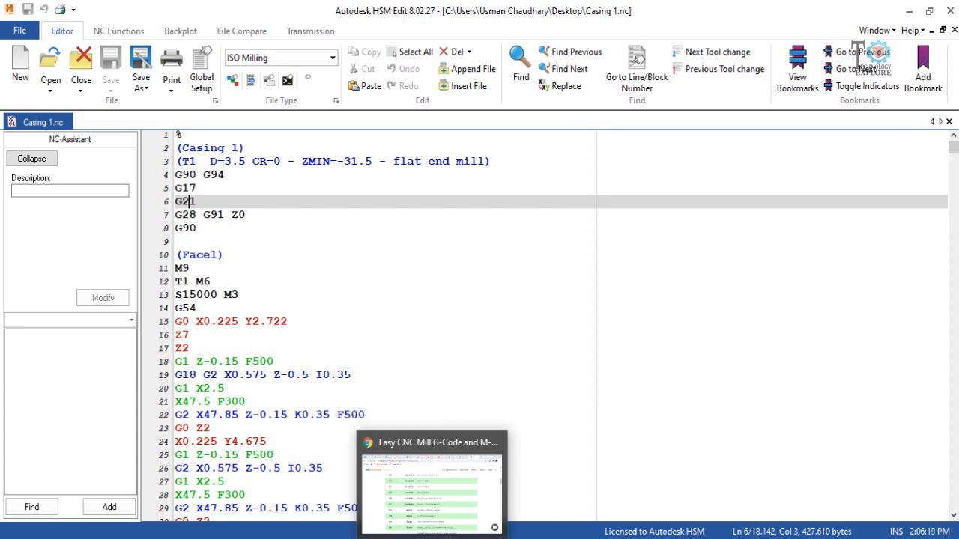
pyautogui.click(432, 487)
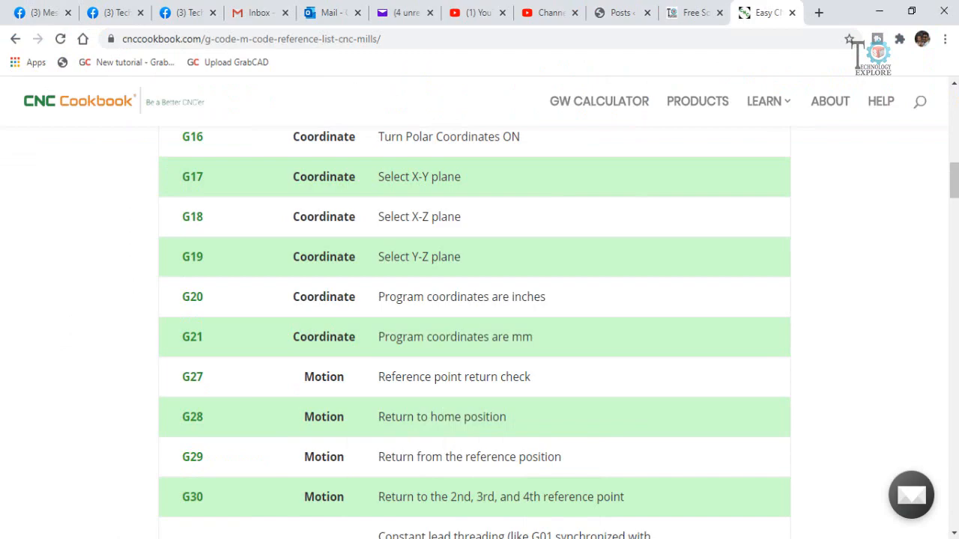
# Switch back to SOLIDWORKS and view the Casing part inside its stock from a slightly tilted angle.
pyautogui.moveTo(502, 537)
pyautogui.click(505, 507)
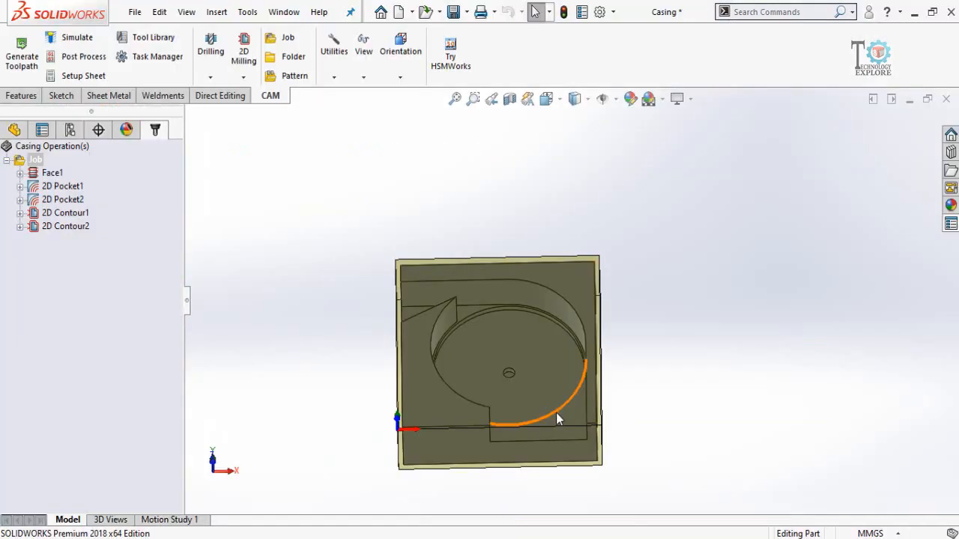
pyautogui.scroll(-3, 563, 408)
pyautogui.scroll(3, 619, 304)
pyautogui.moveTo(626, 344); pyautogui.dragTo(630, 321, button='middle')
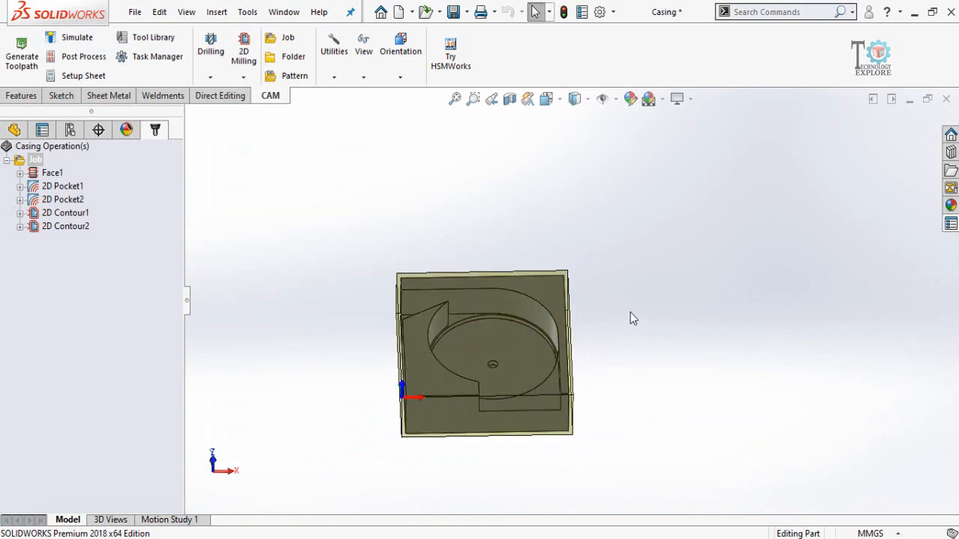